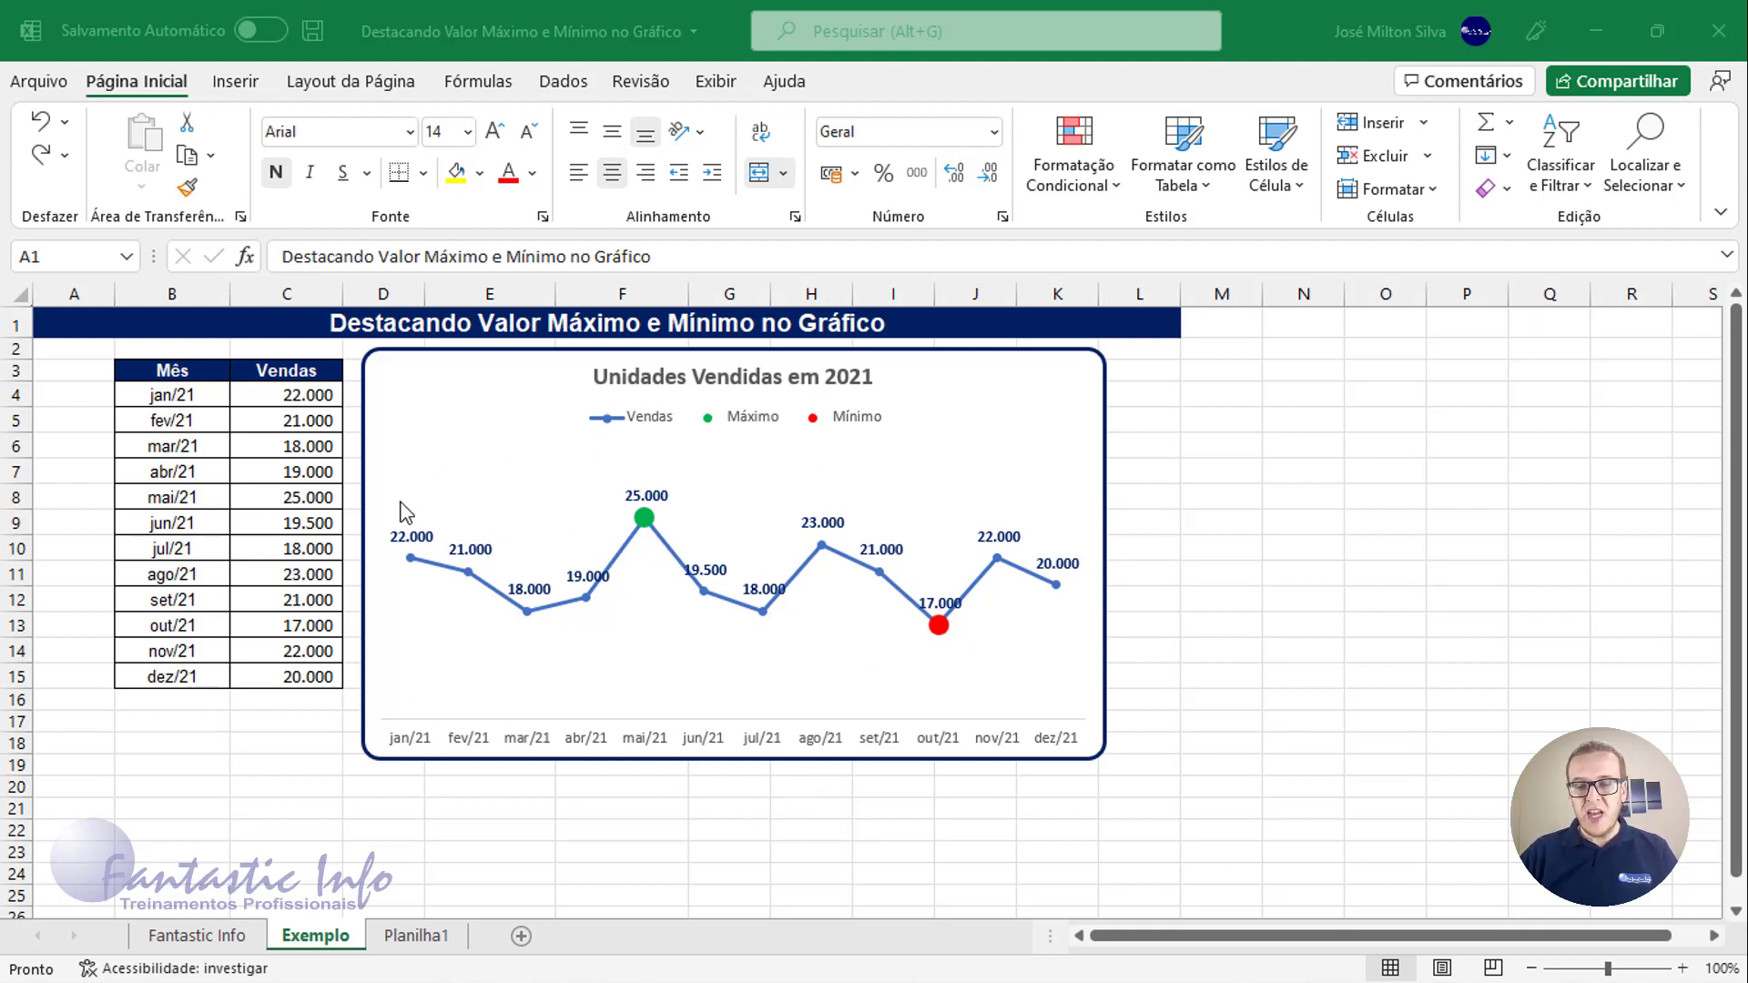
Step: Set the fev/21 sales value in cell C5 of the Exemplo sheet to 26000
left_click(443, 330)
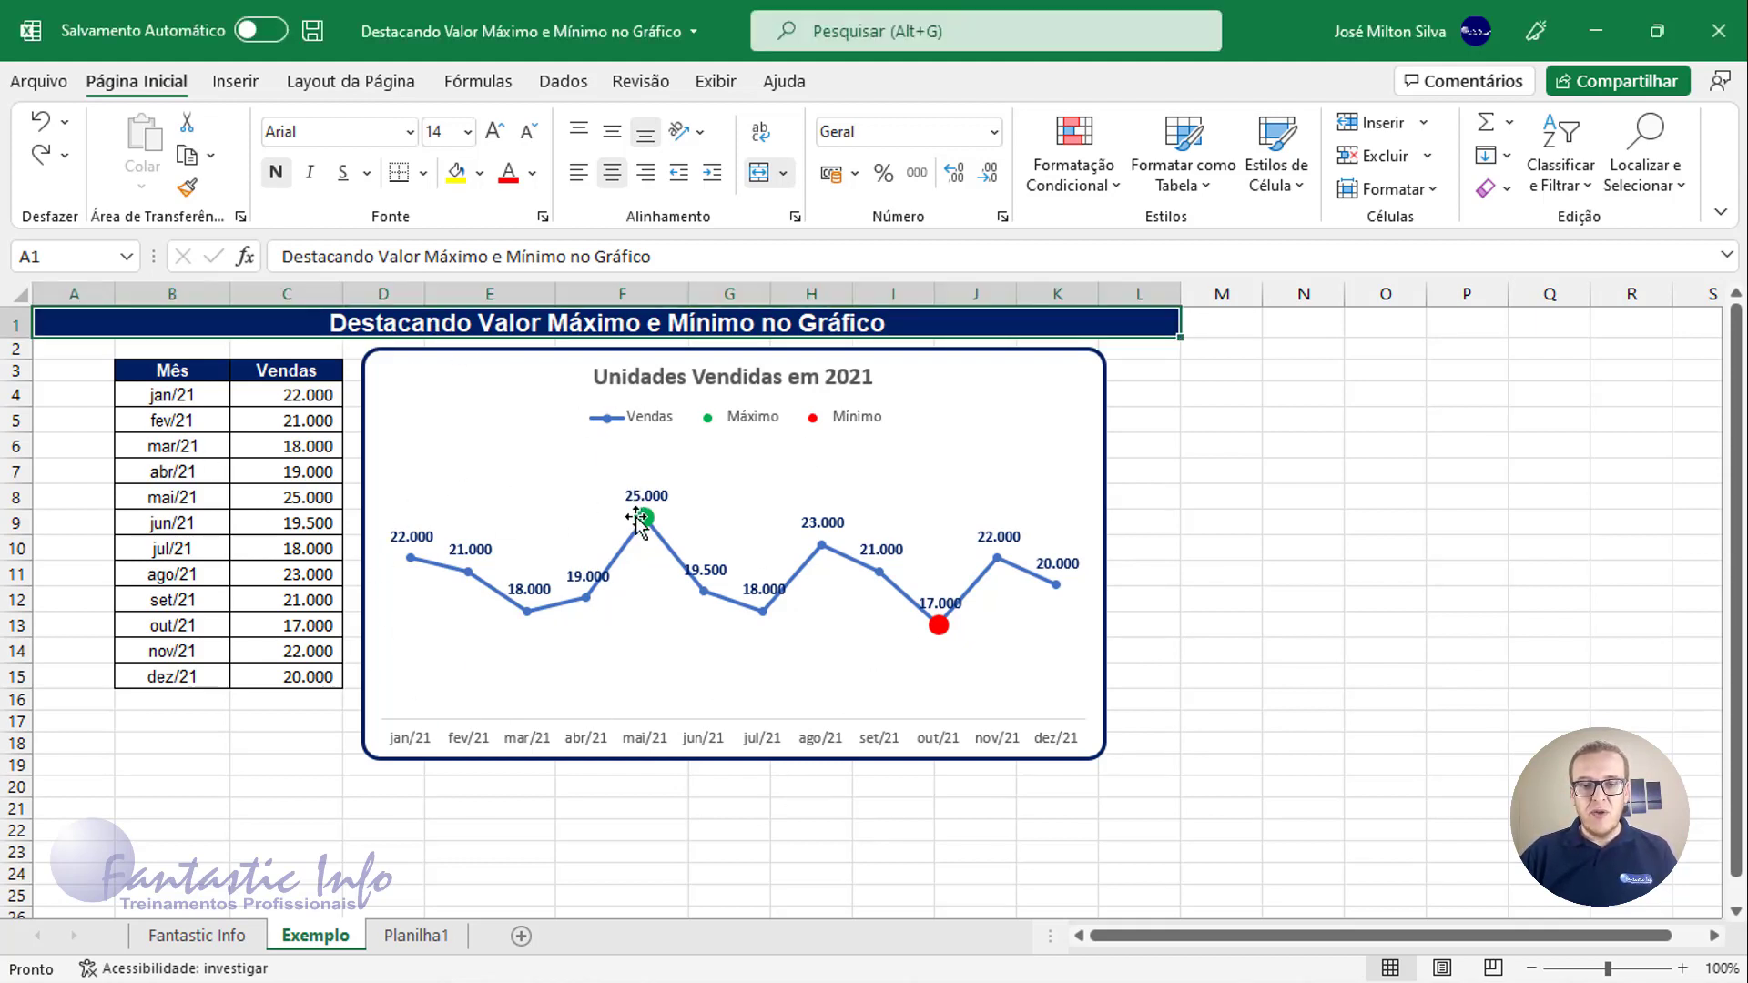
mouse_move(645, 522)
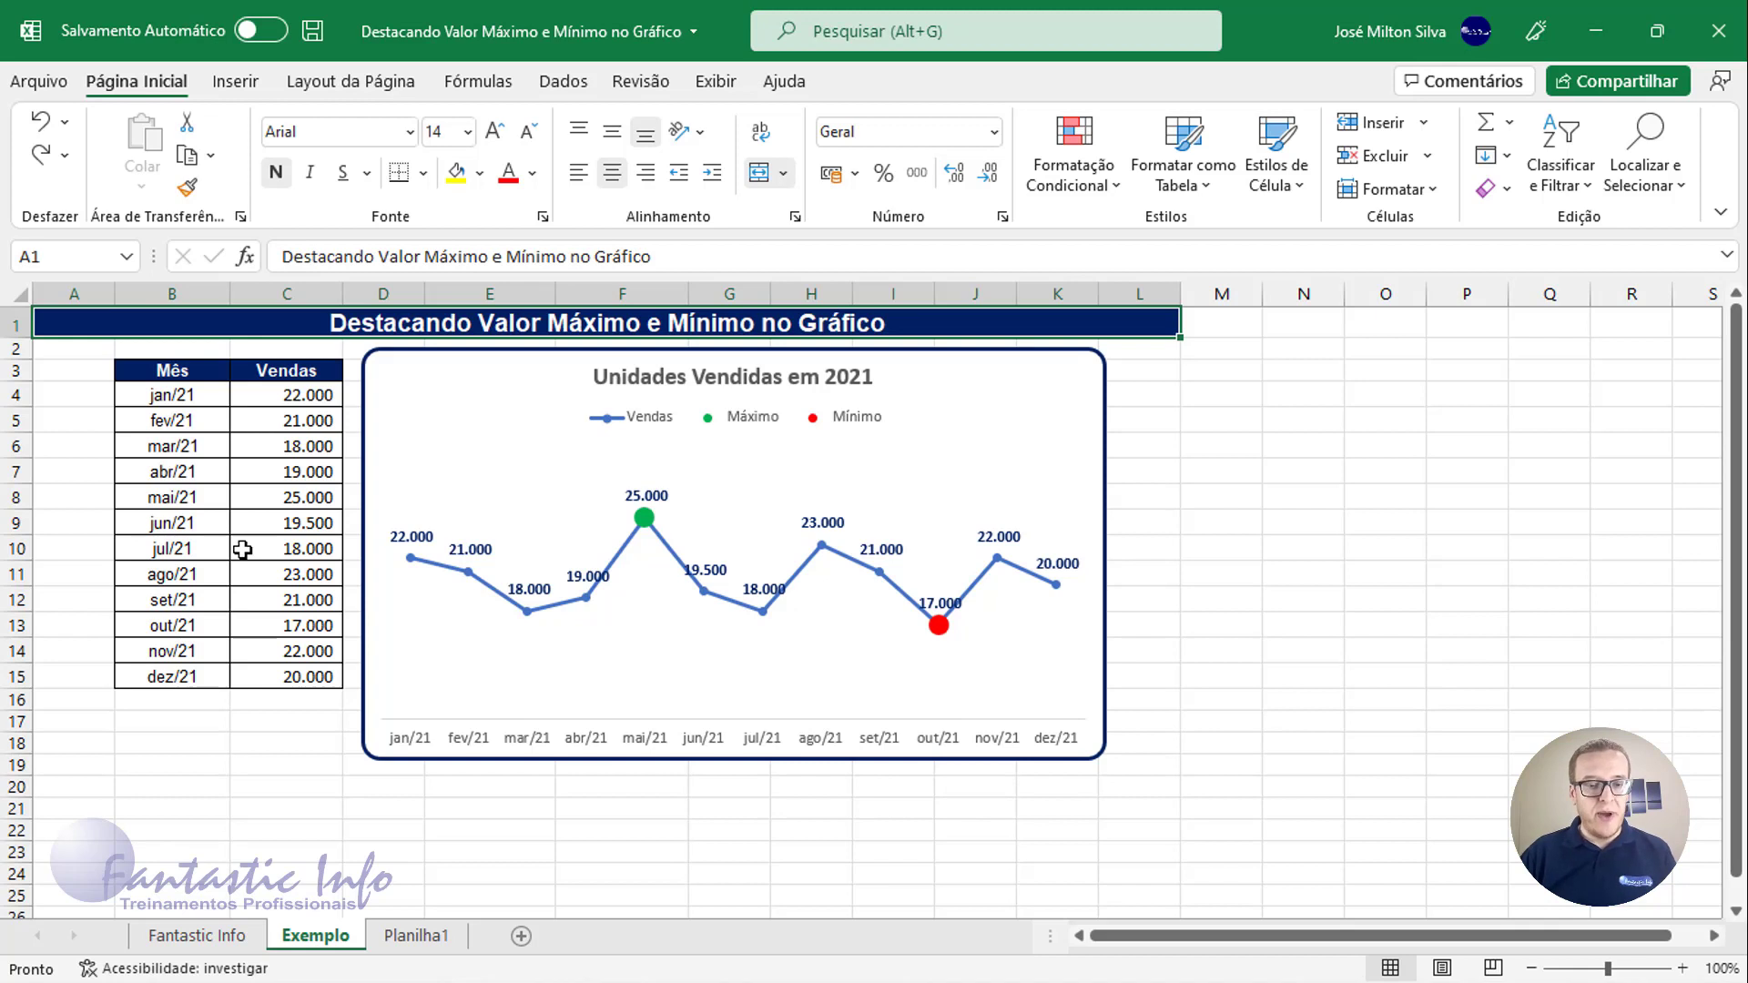
left_click(298, 423)
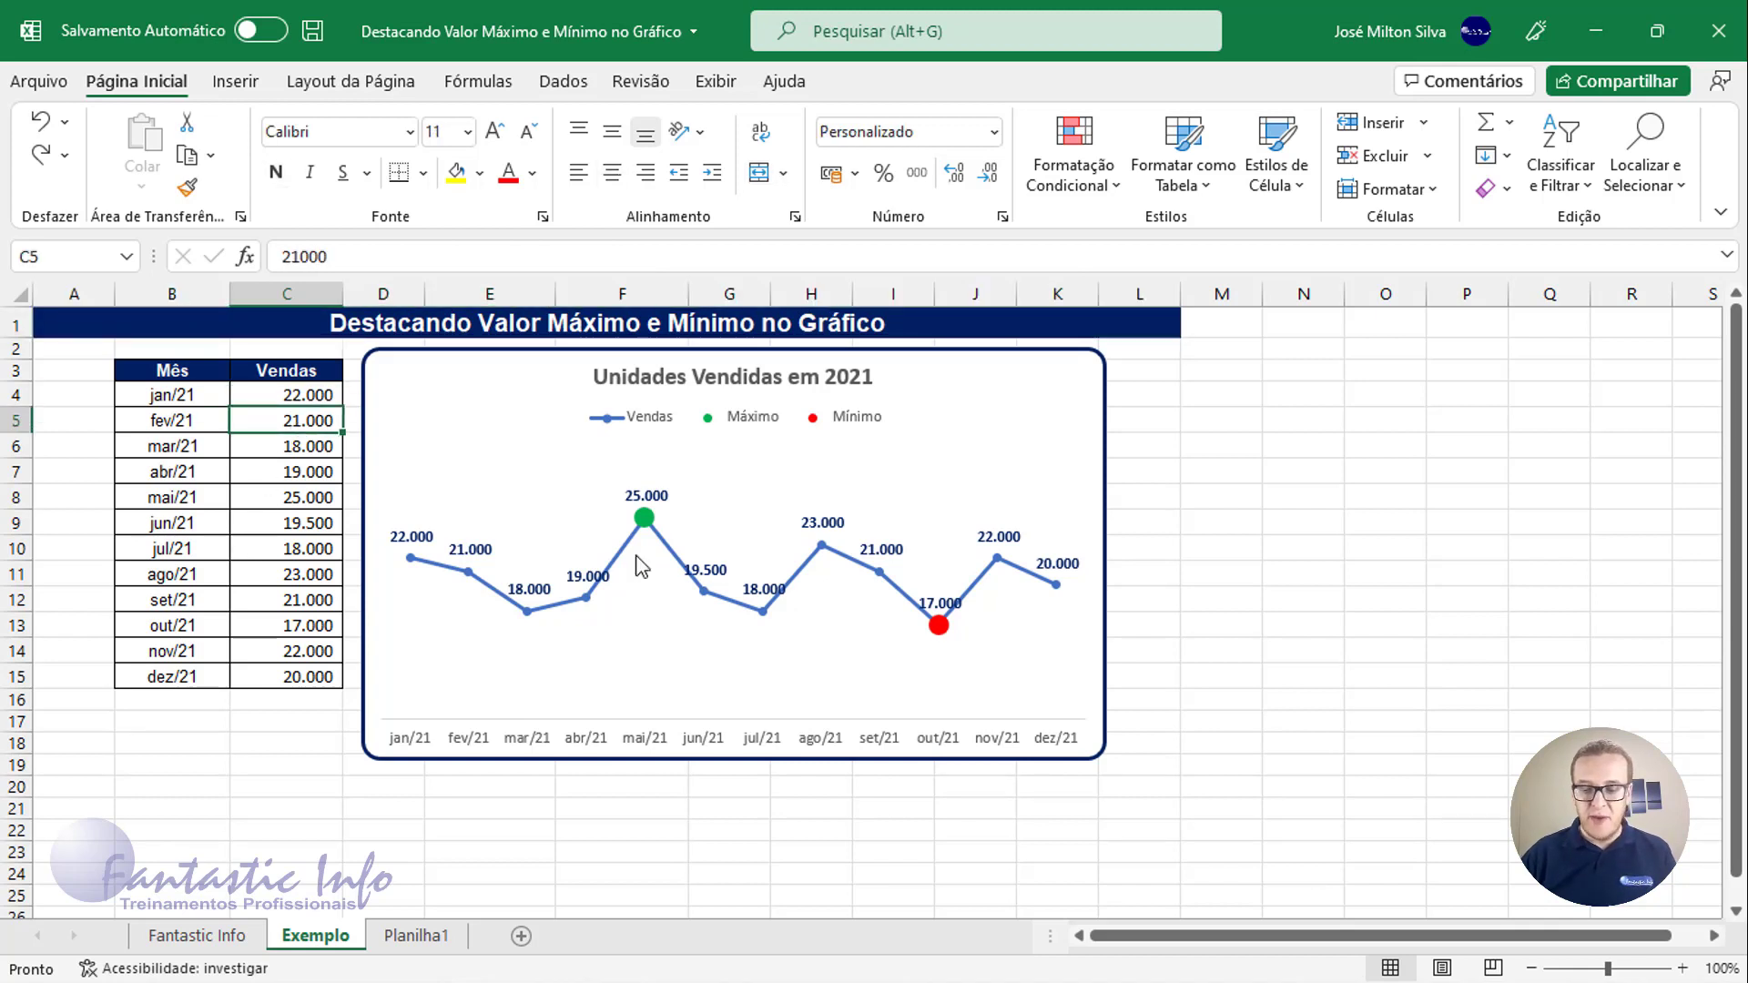
type("26000")
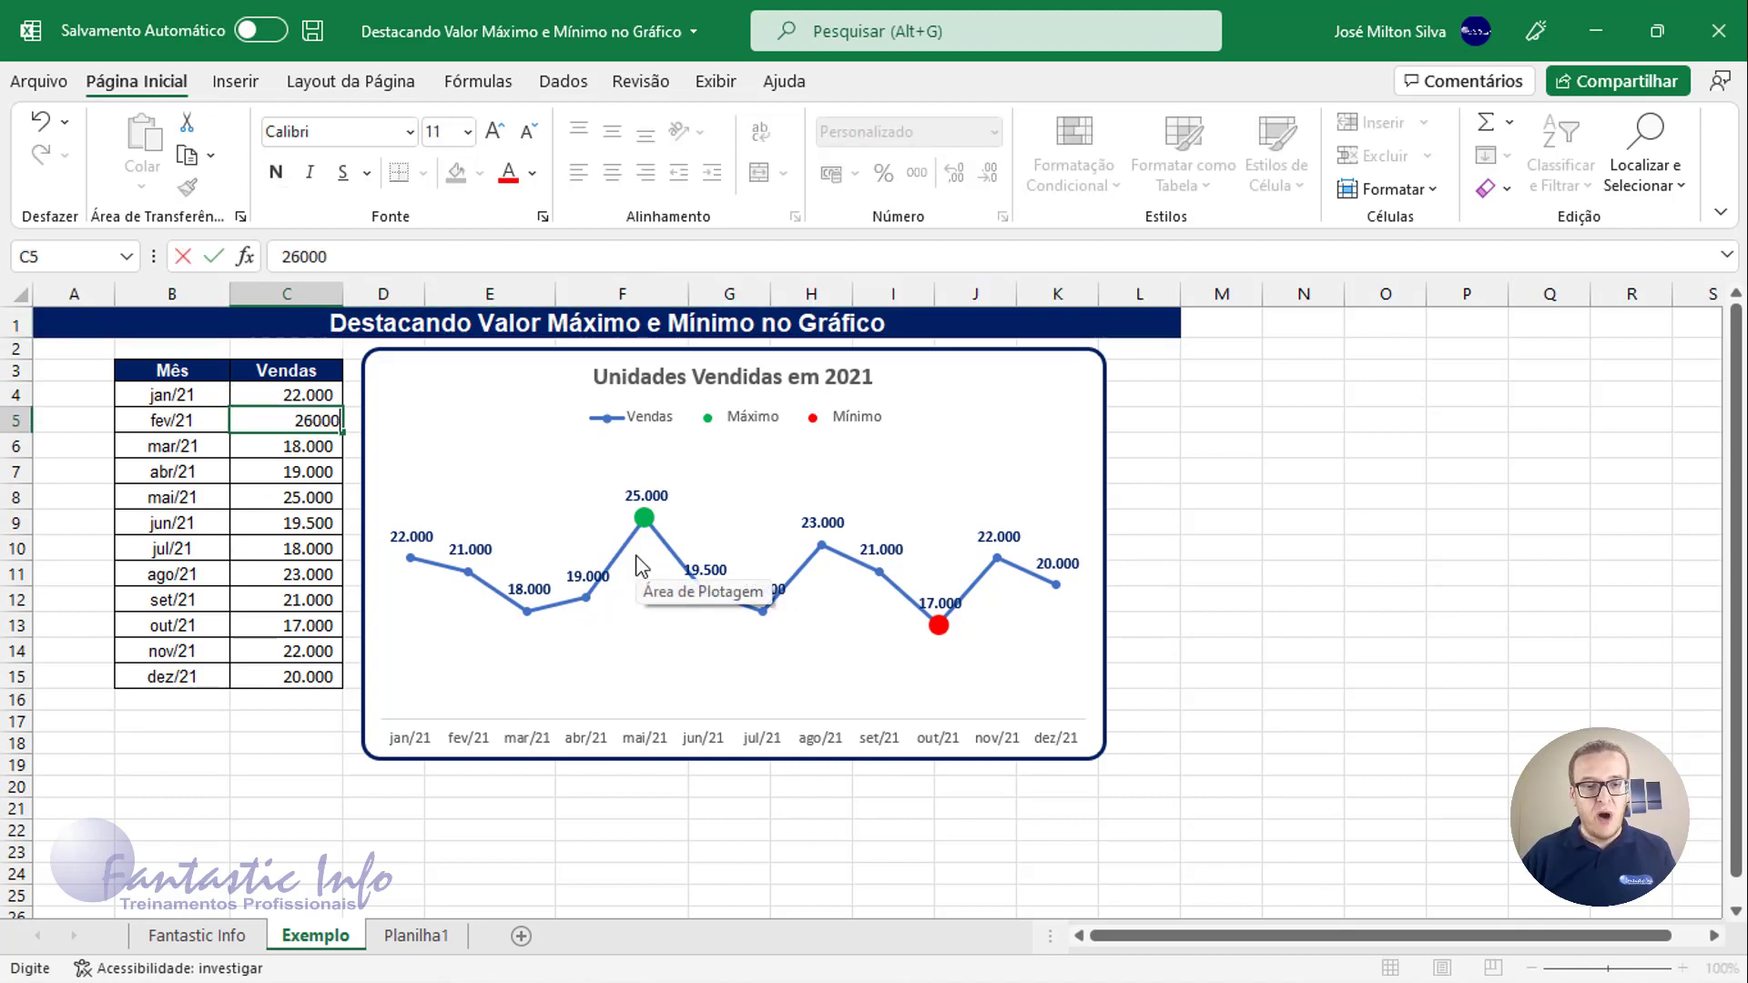
key("Return")
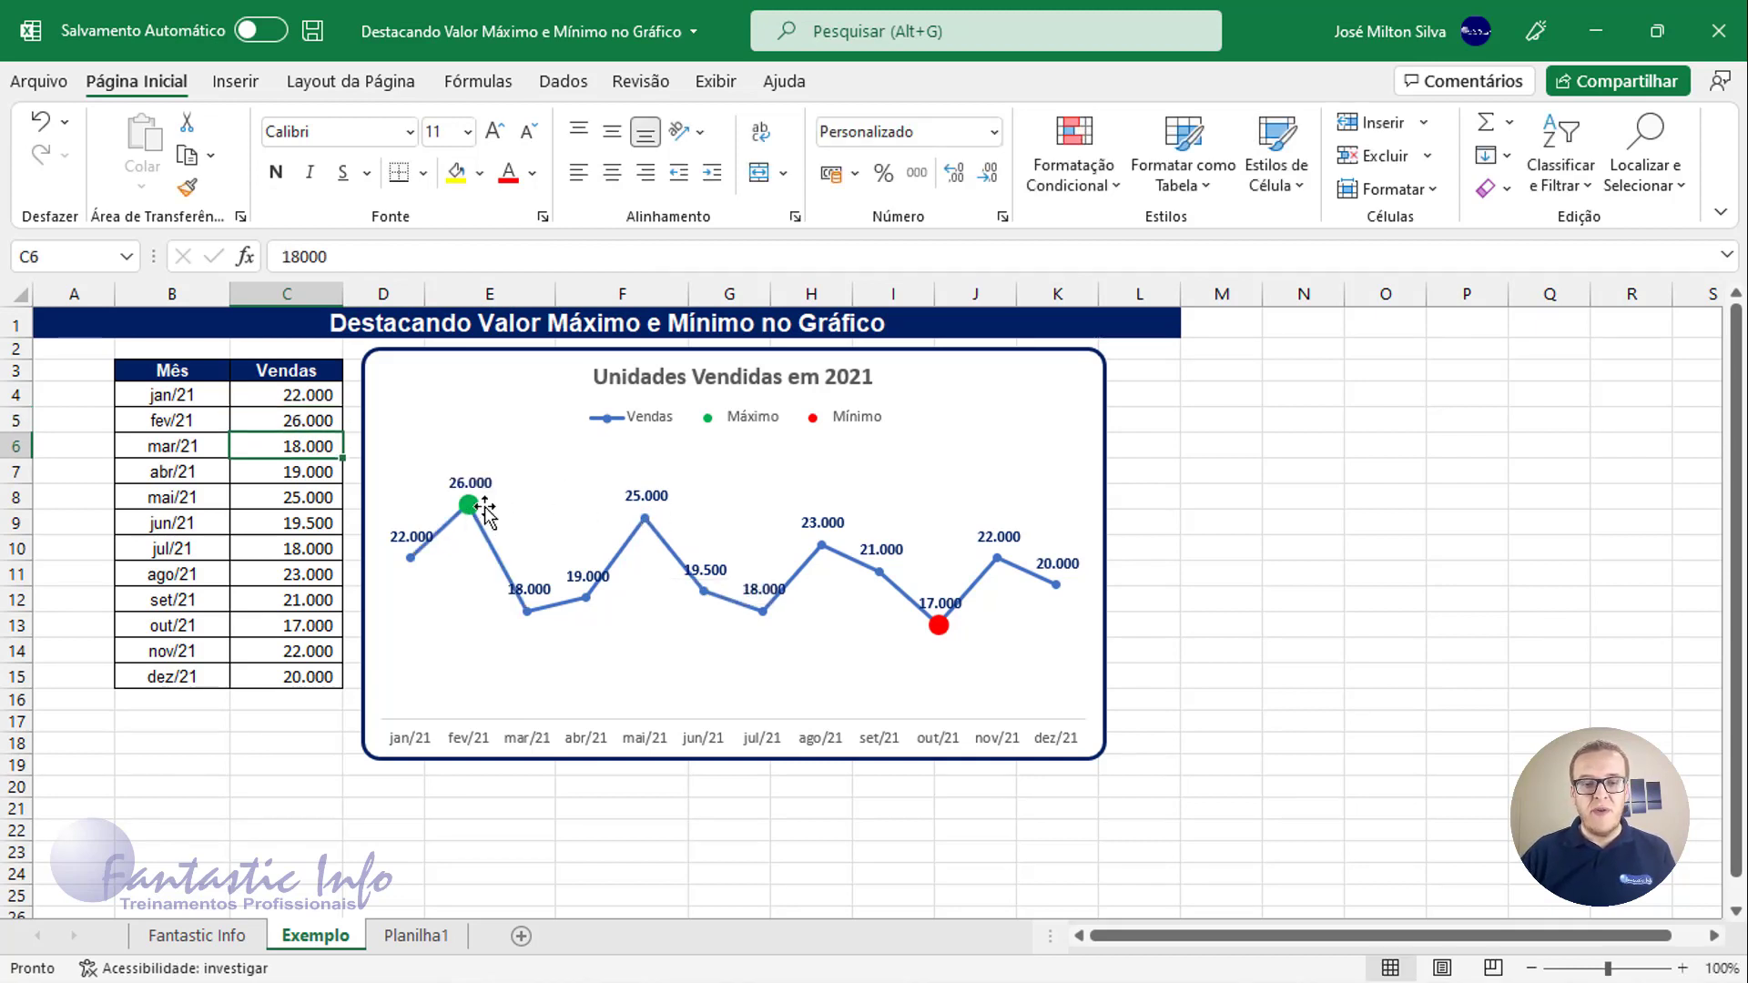
mouse_move(476, 522)
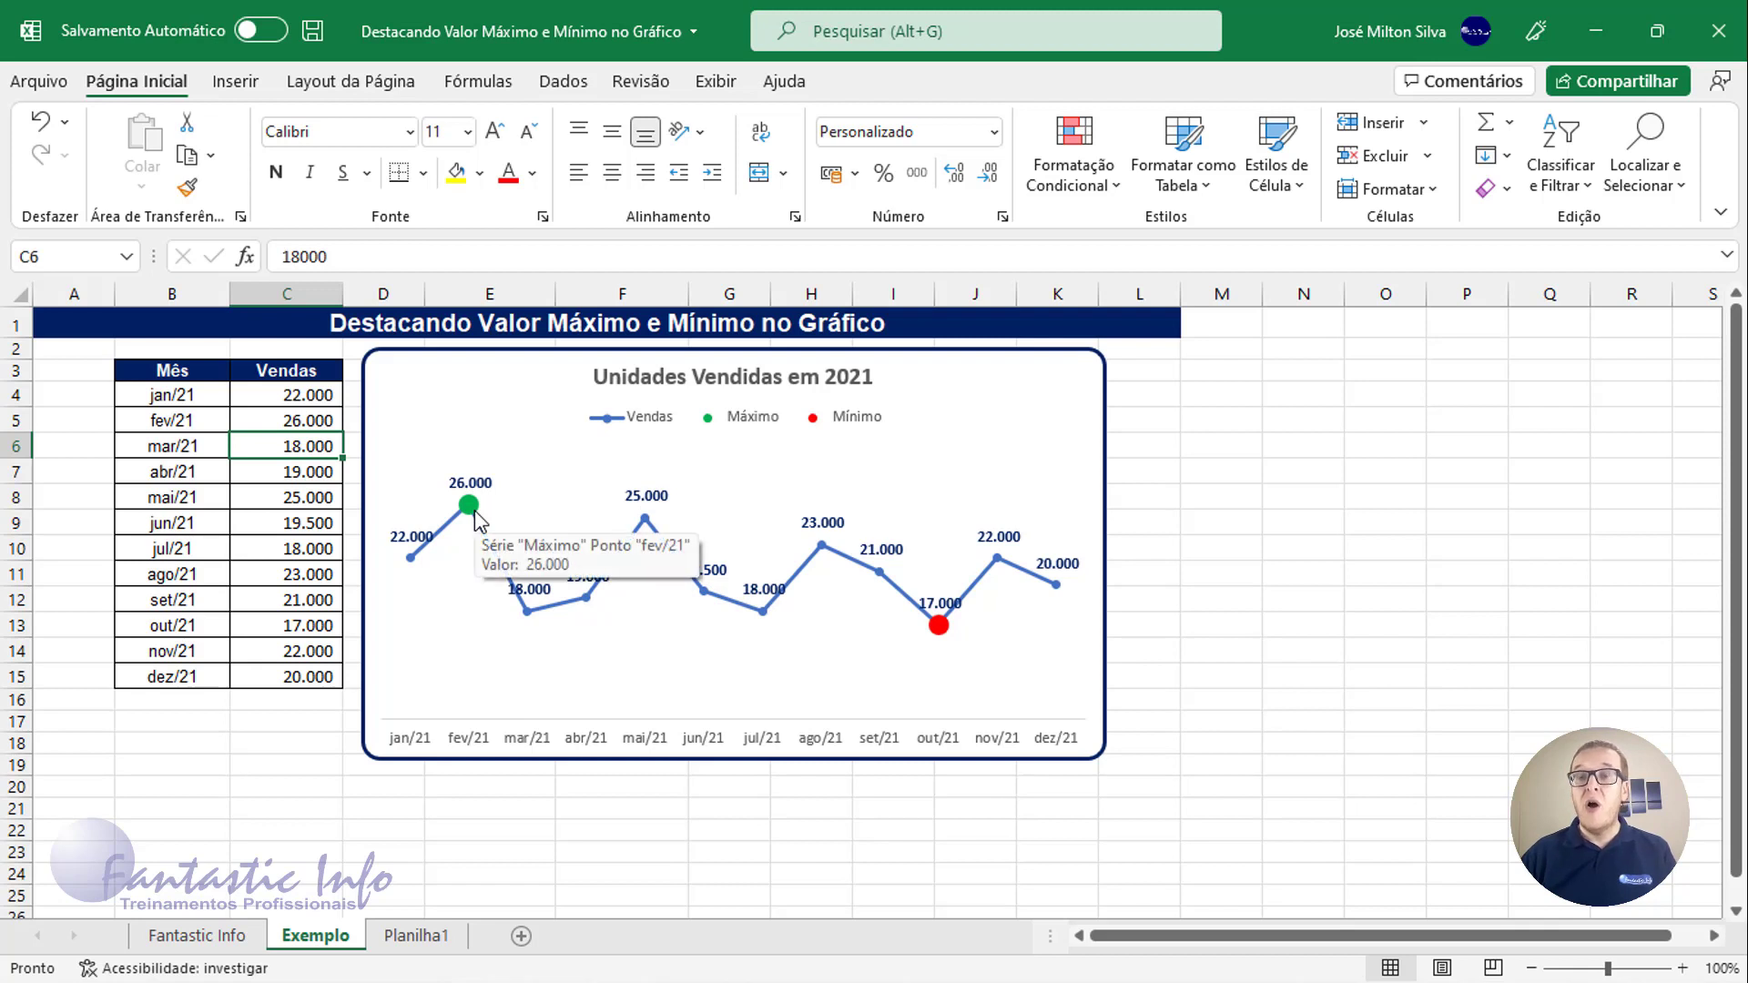
Step: Set the fev/21 sales value in cell C5 to 25000, matching the value for mai/21
left_click(304, 419)
type("25000")
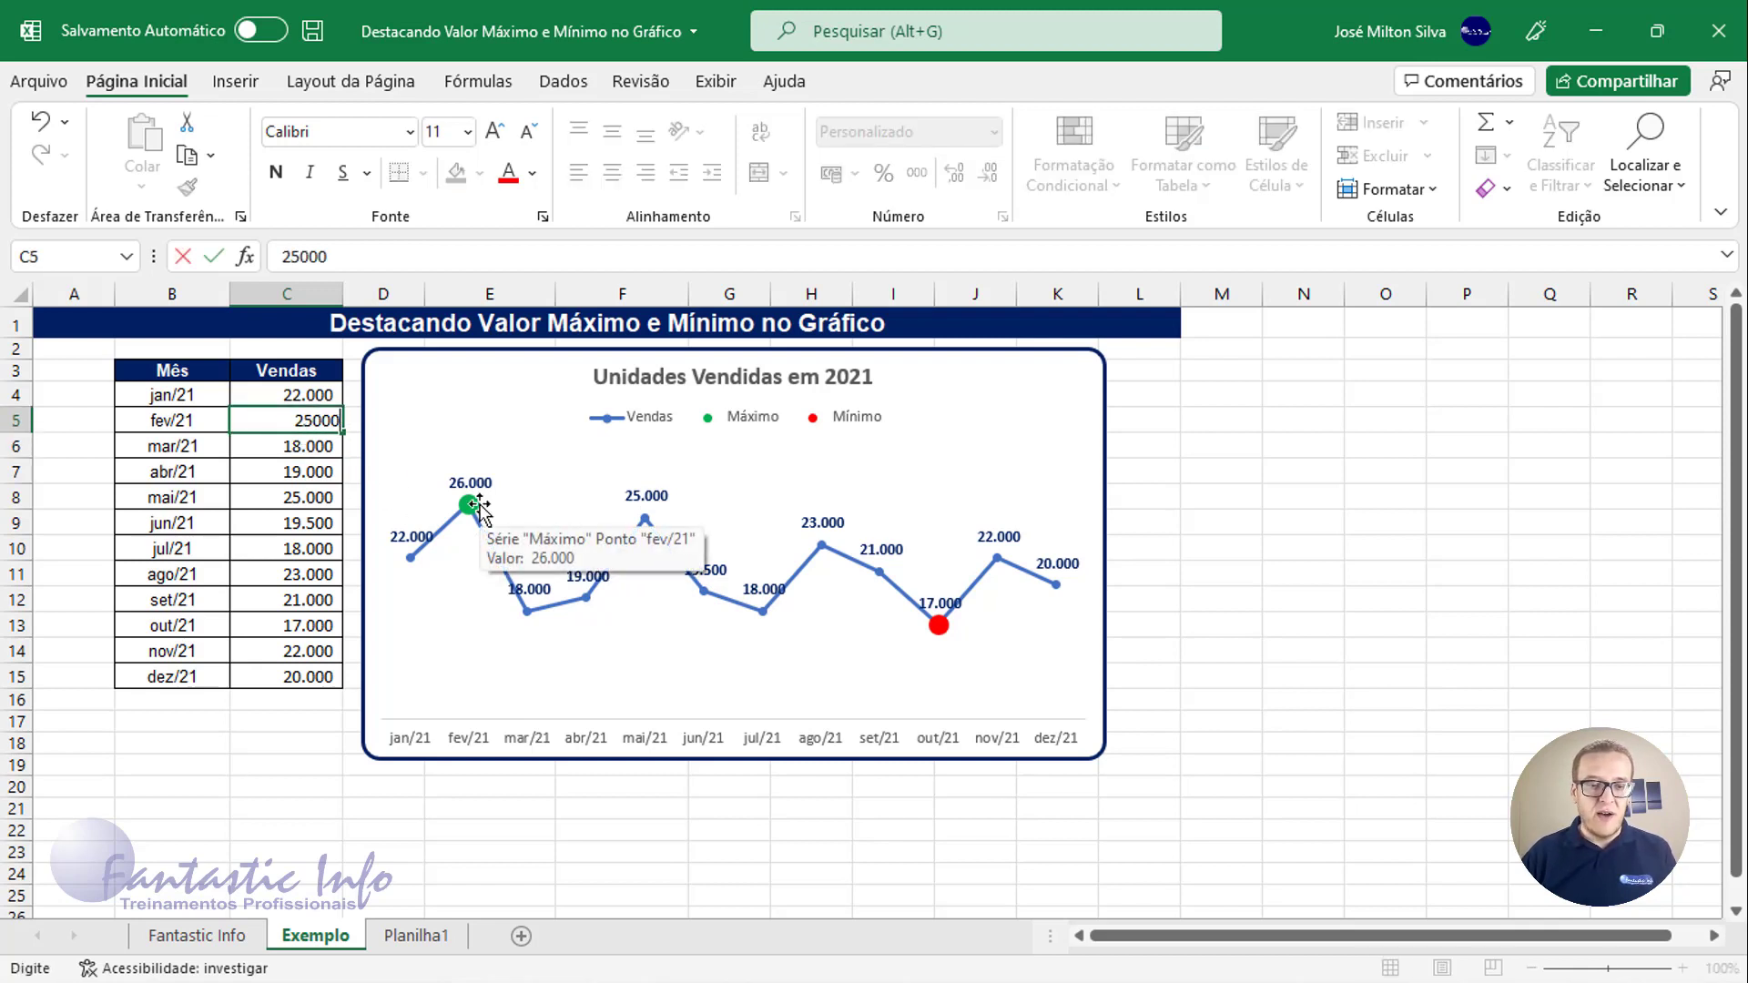
key("Return")
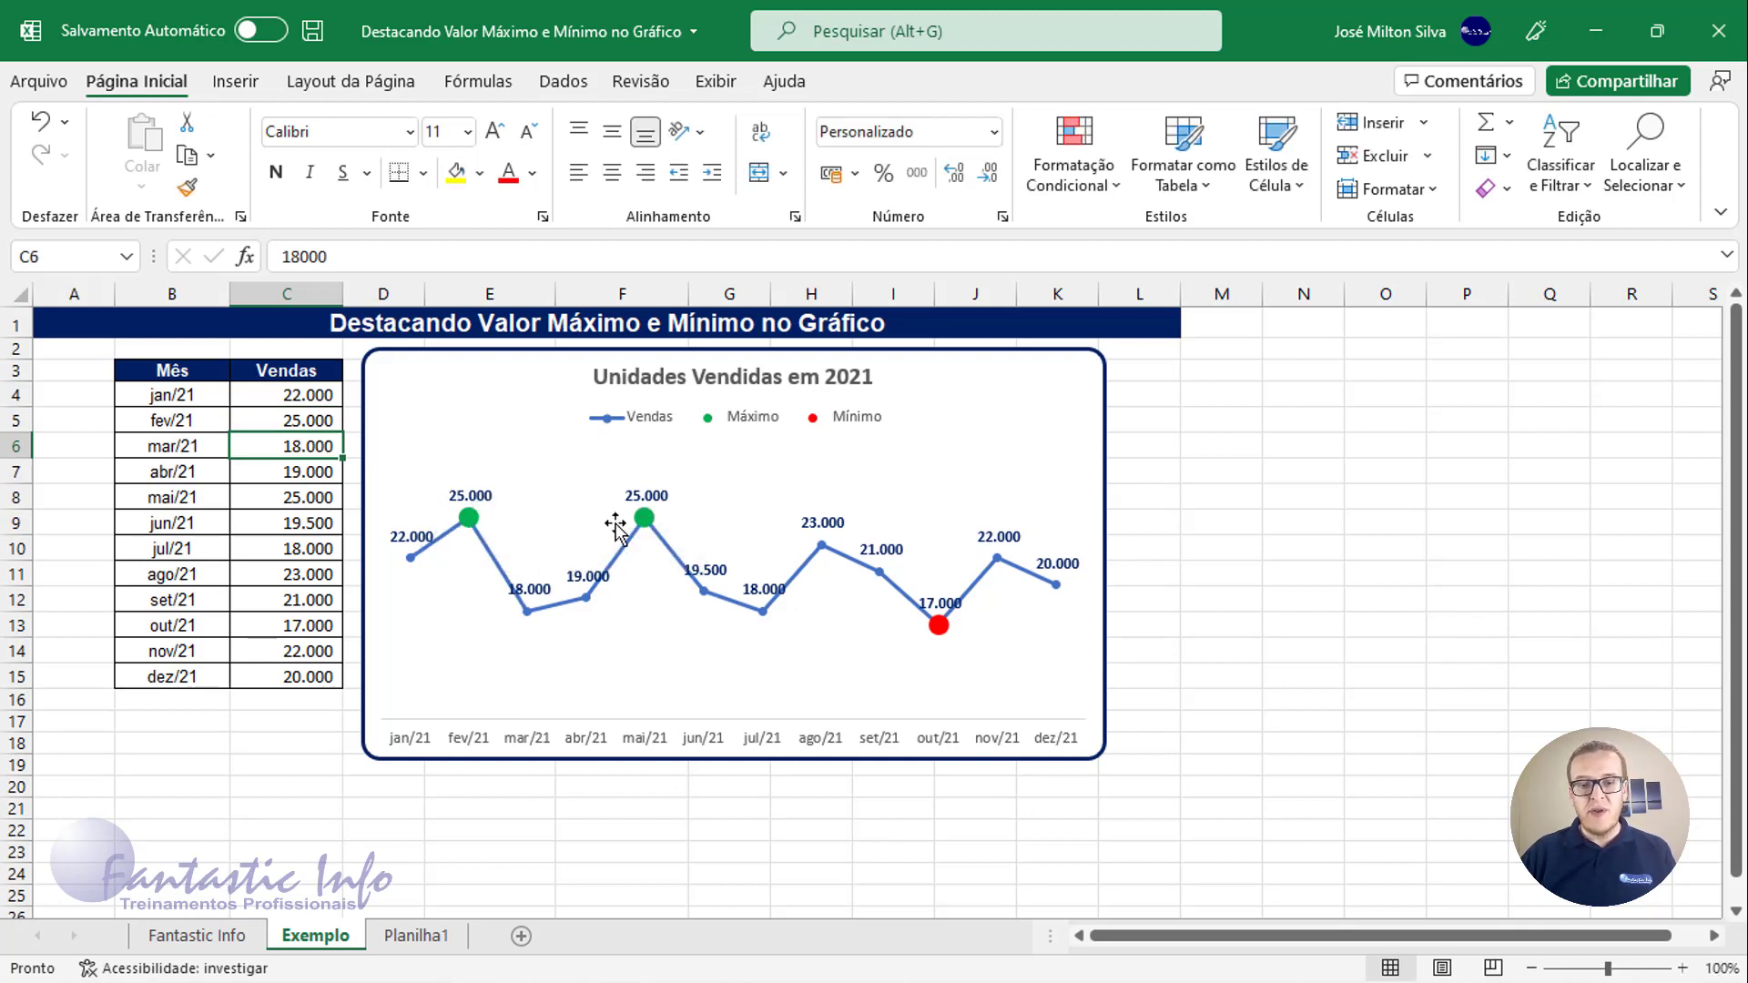
Step: Undo both changes to the fev/21 sales value in cell C5
left_click(310, 421)
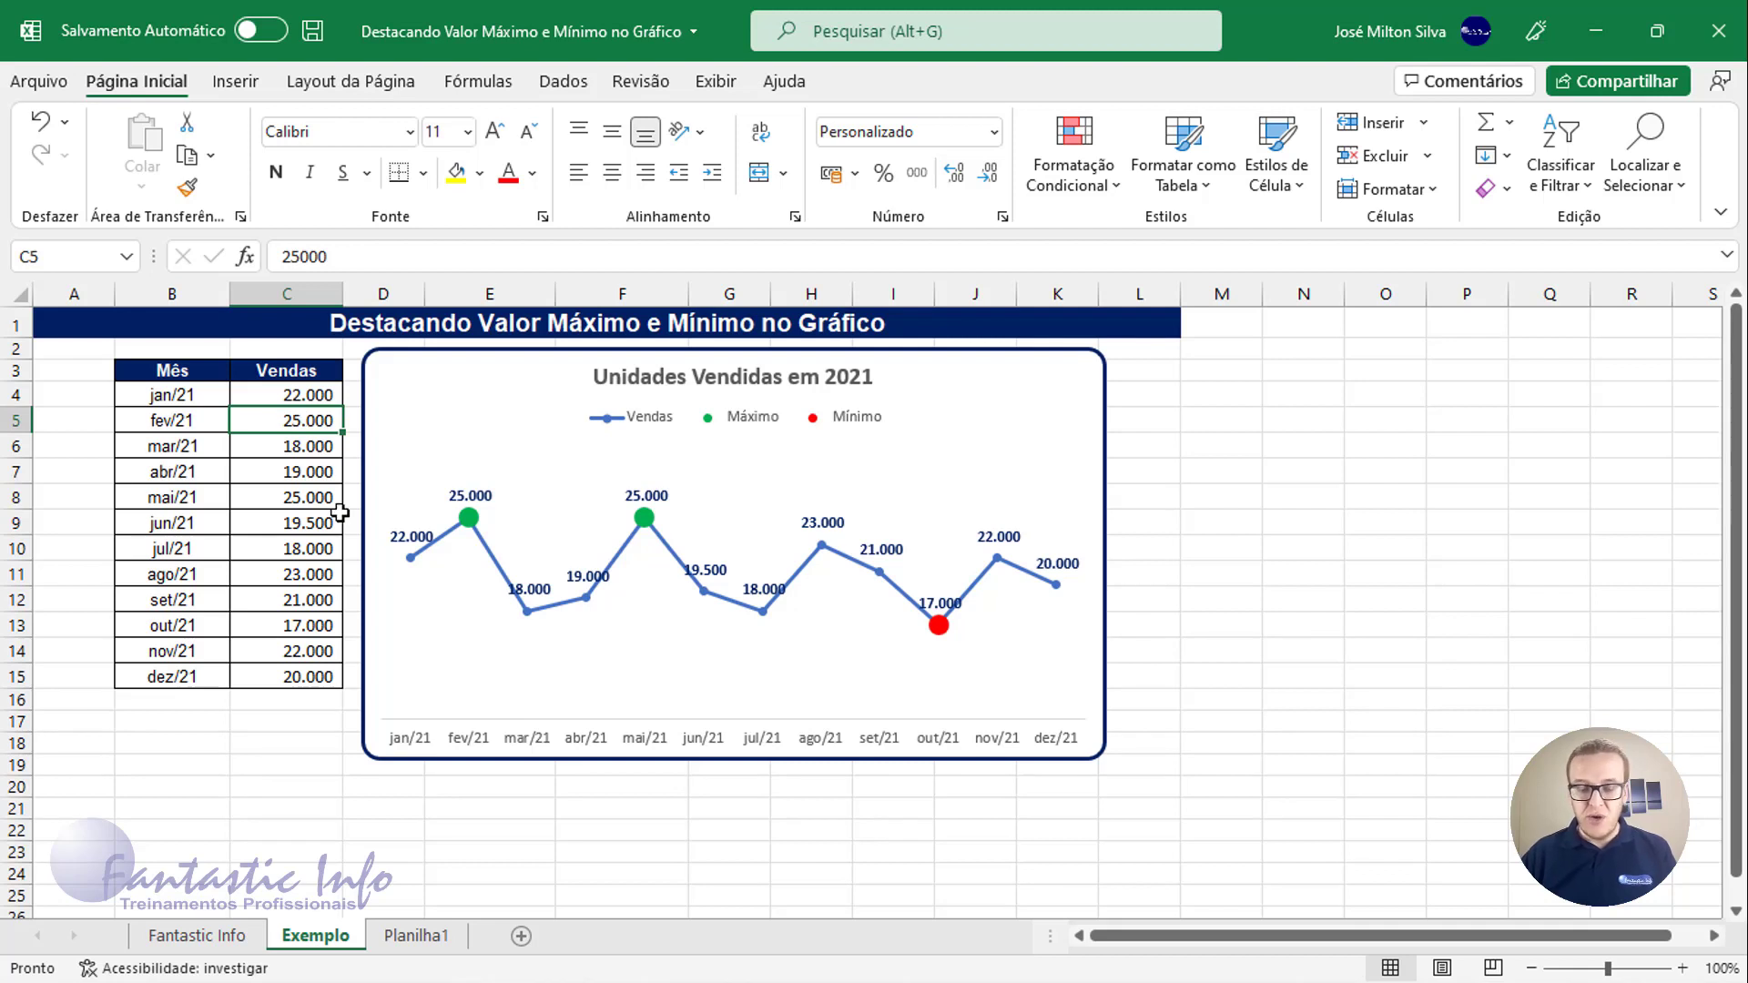
left_click(40, 122)
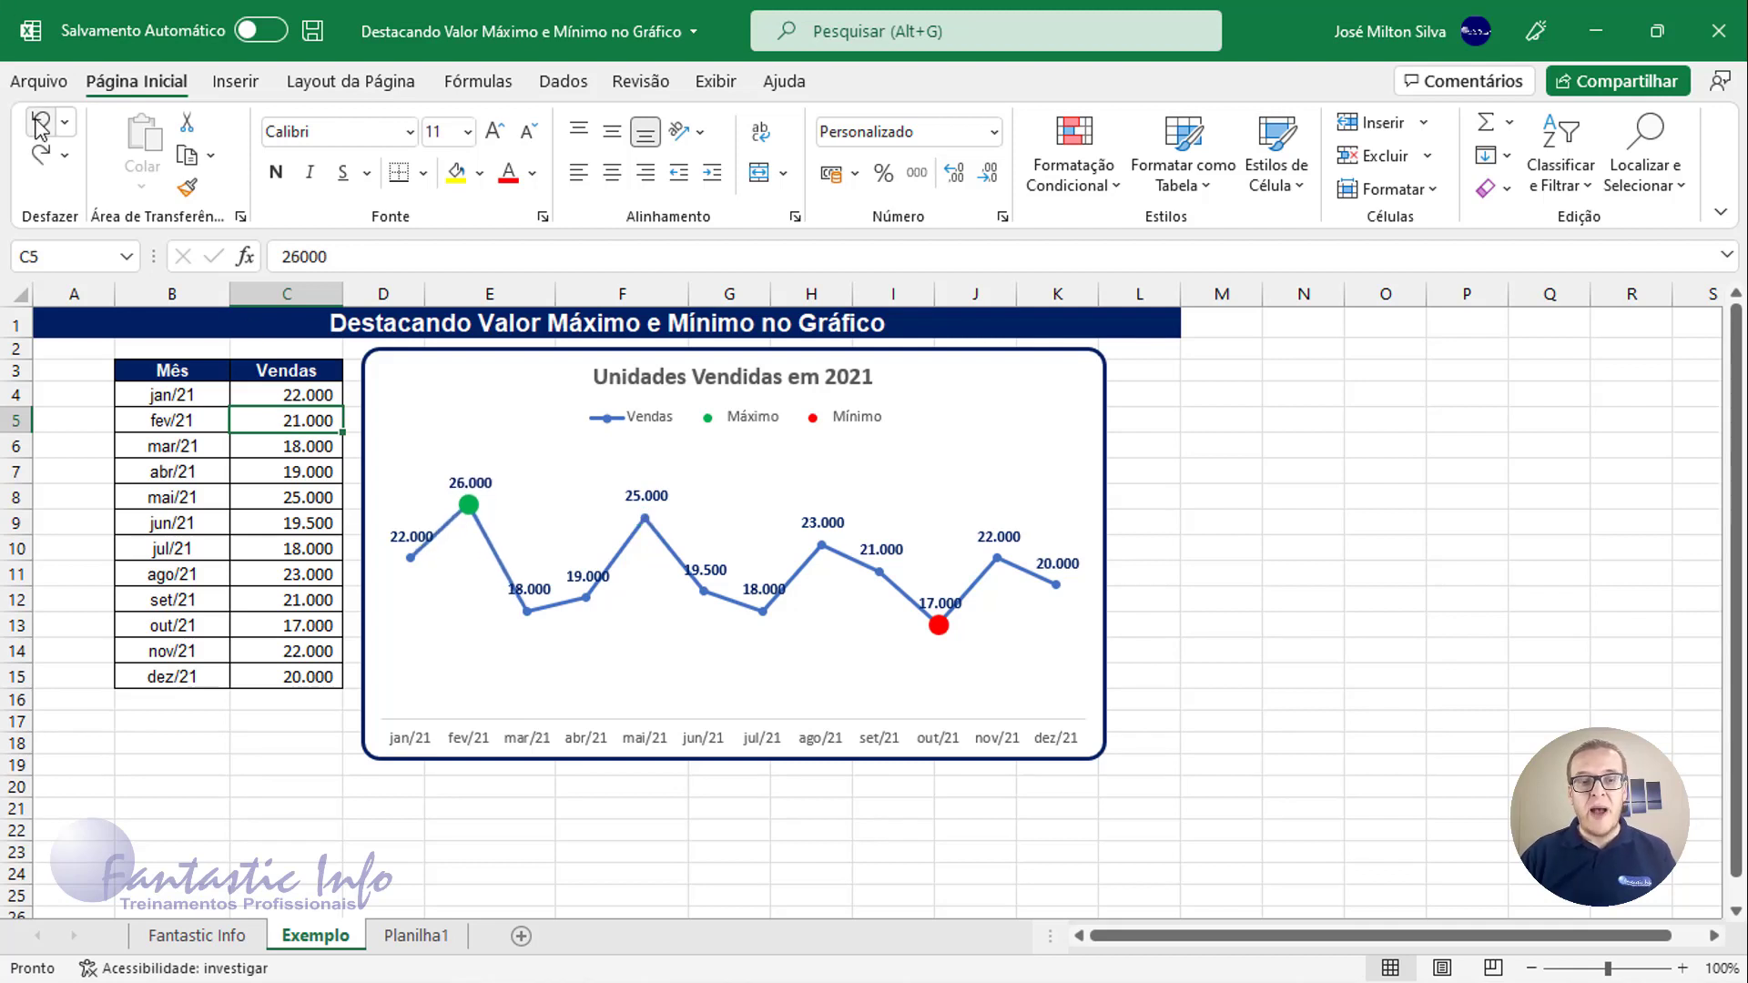
left_click(40, 122)
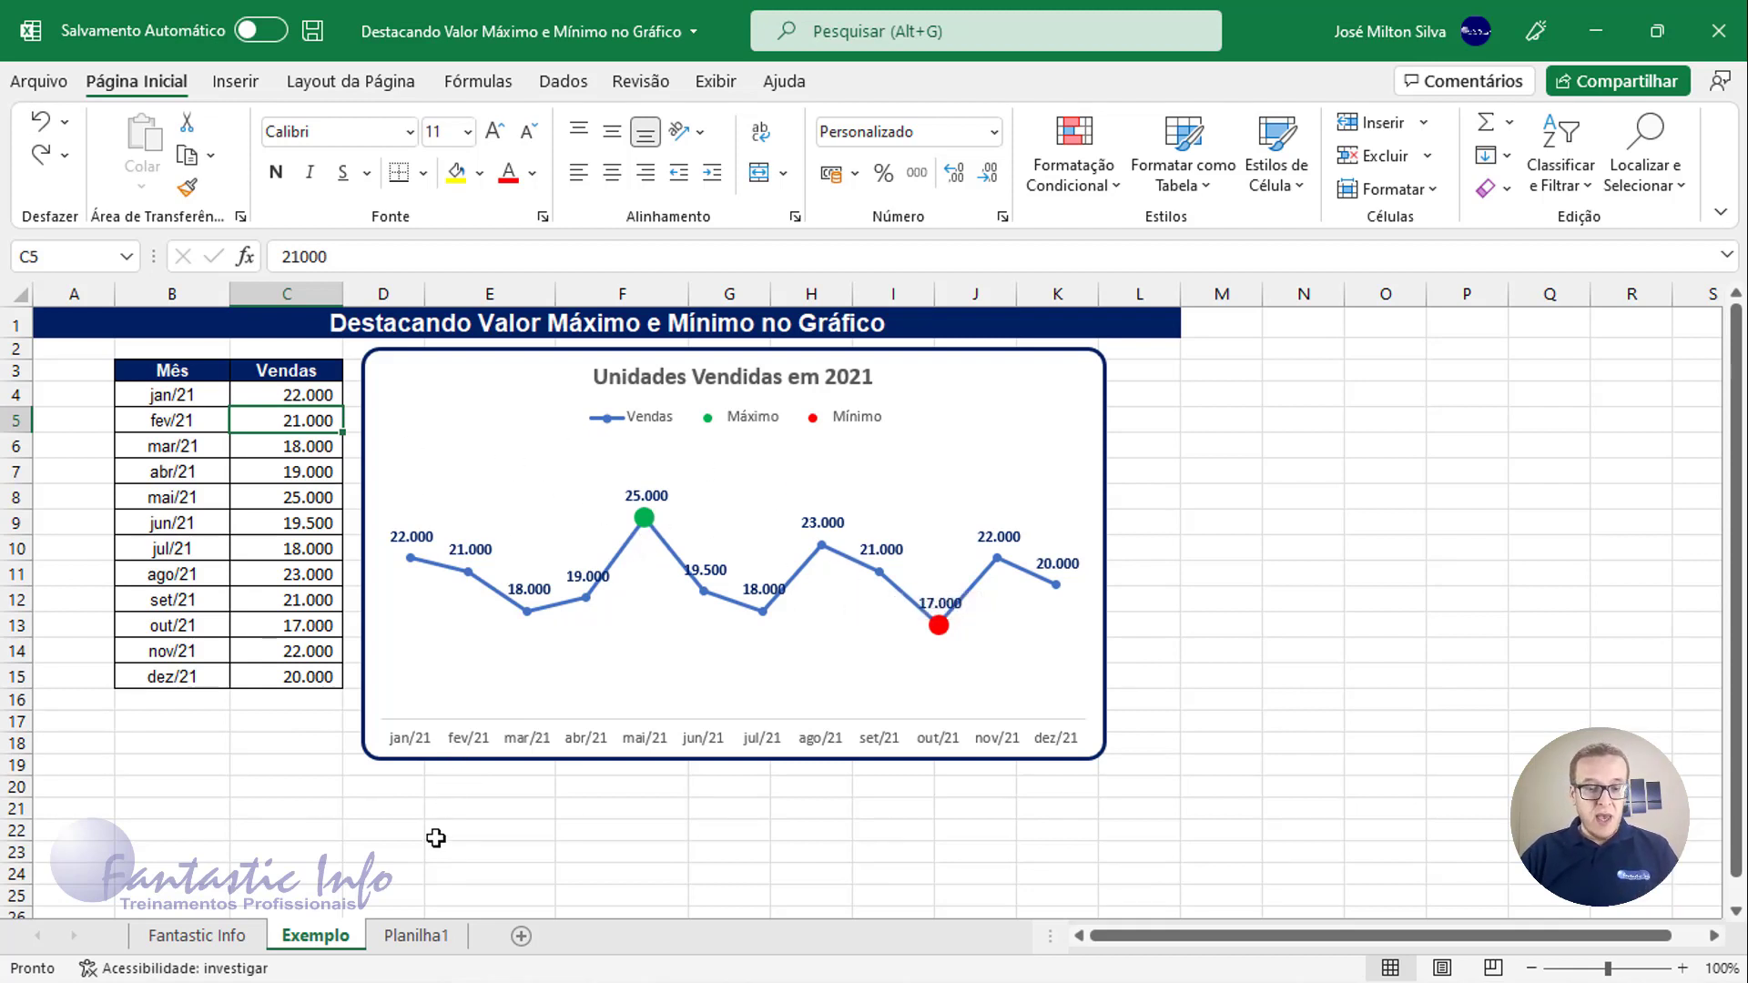
Step: On the Planilha1 sheet, insert a 2D line chart with markers from the Mês and Vendas table in B3:C15
left_click(422, 935)
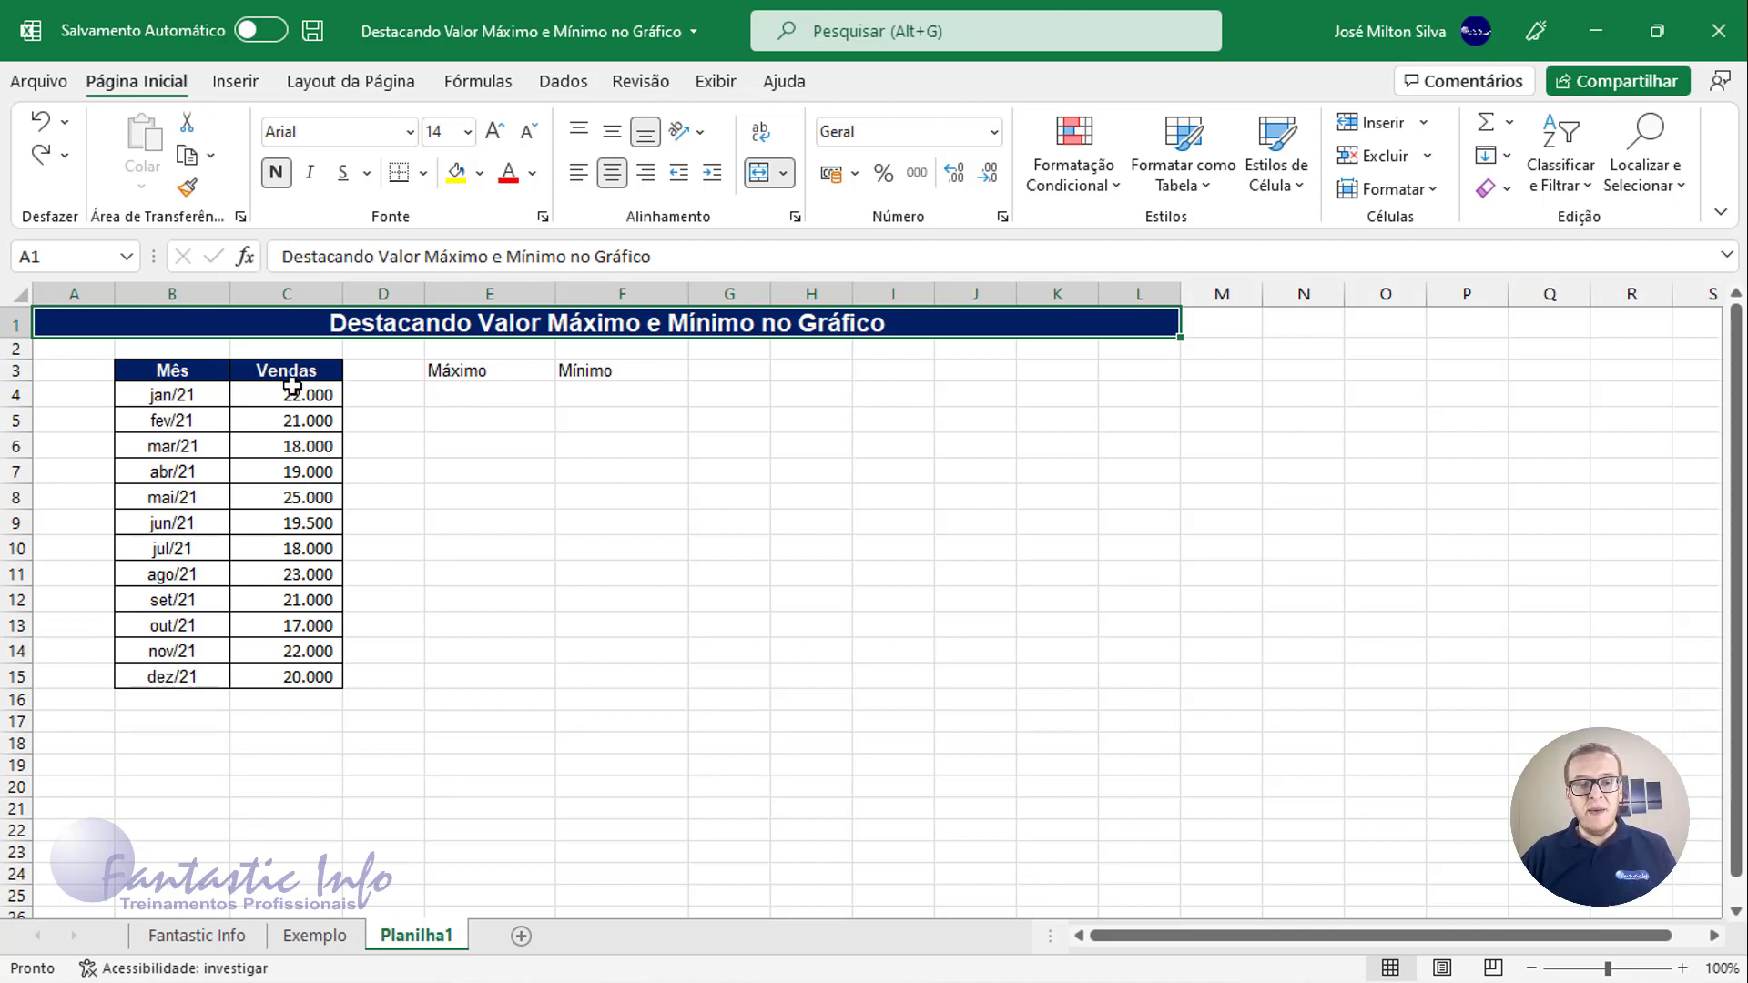
left_click(176, 375)
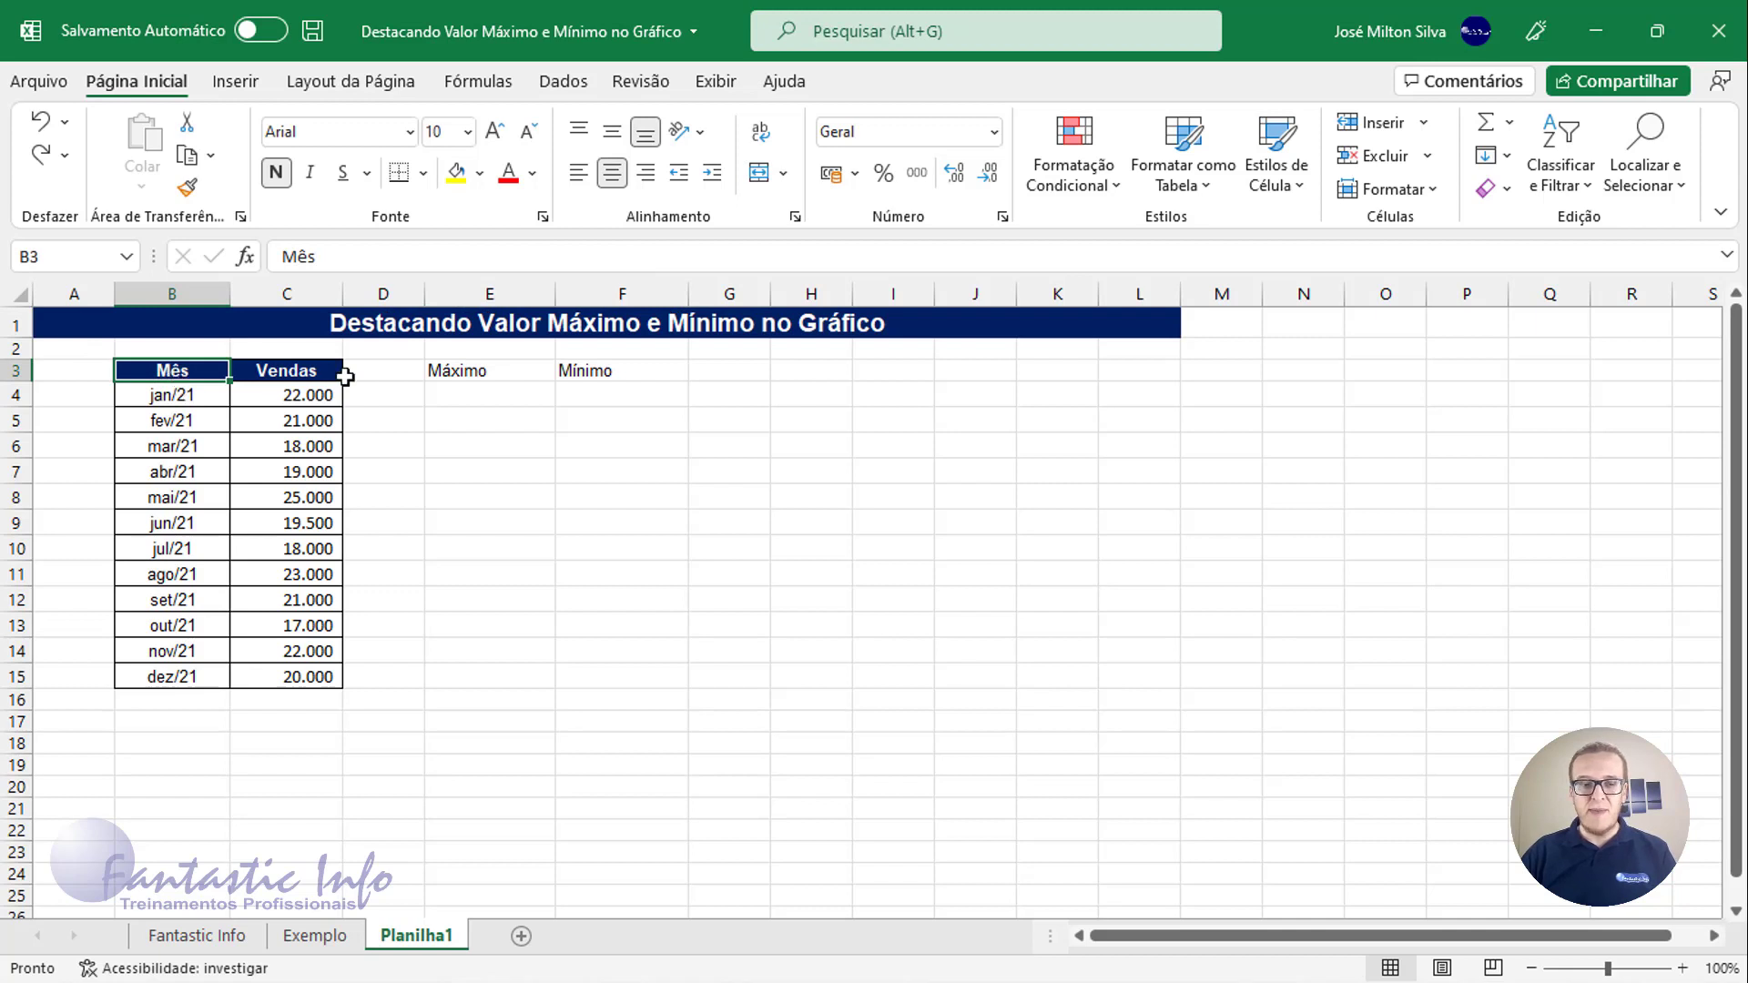
left_click_drag(197, 369, 269, 676)
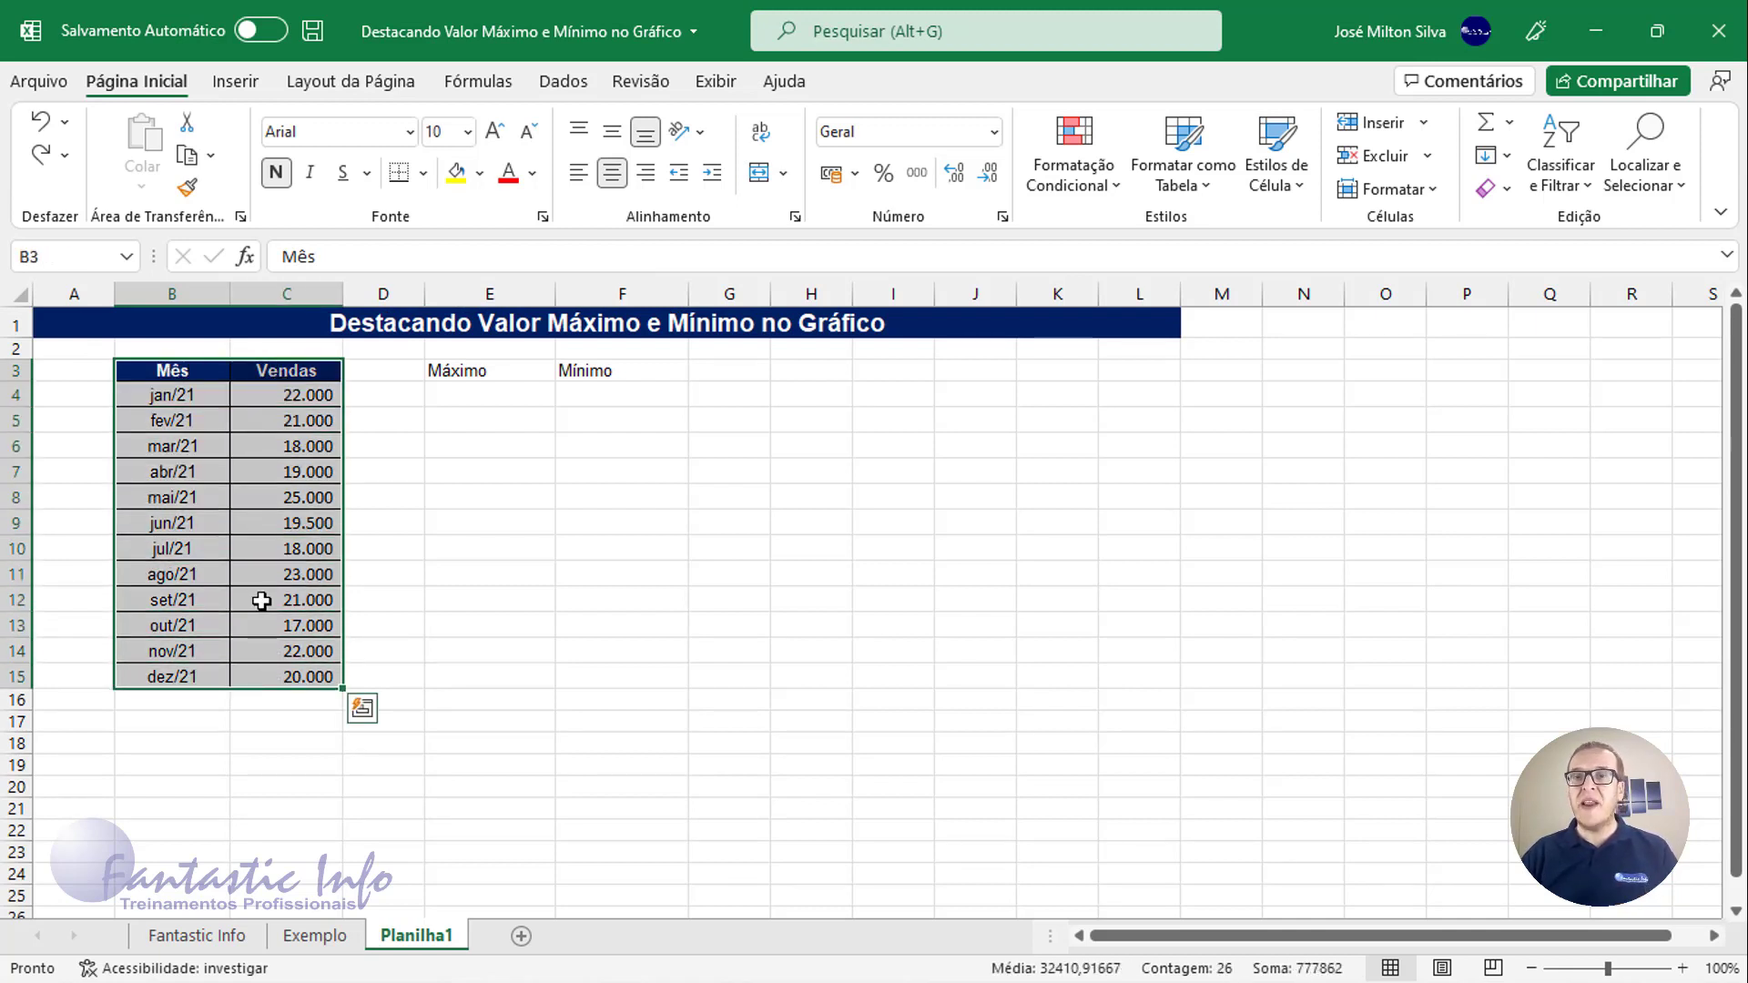
left_click(233, 84)
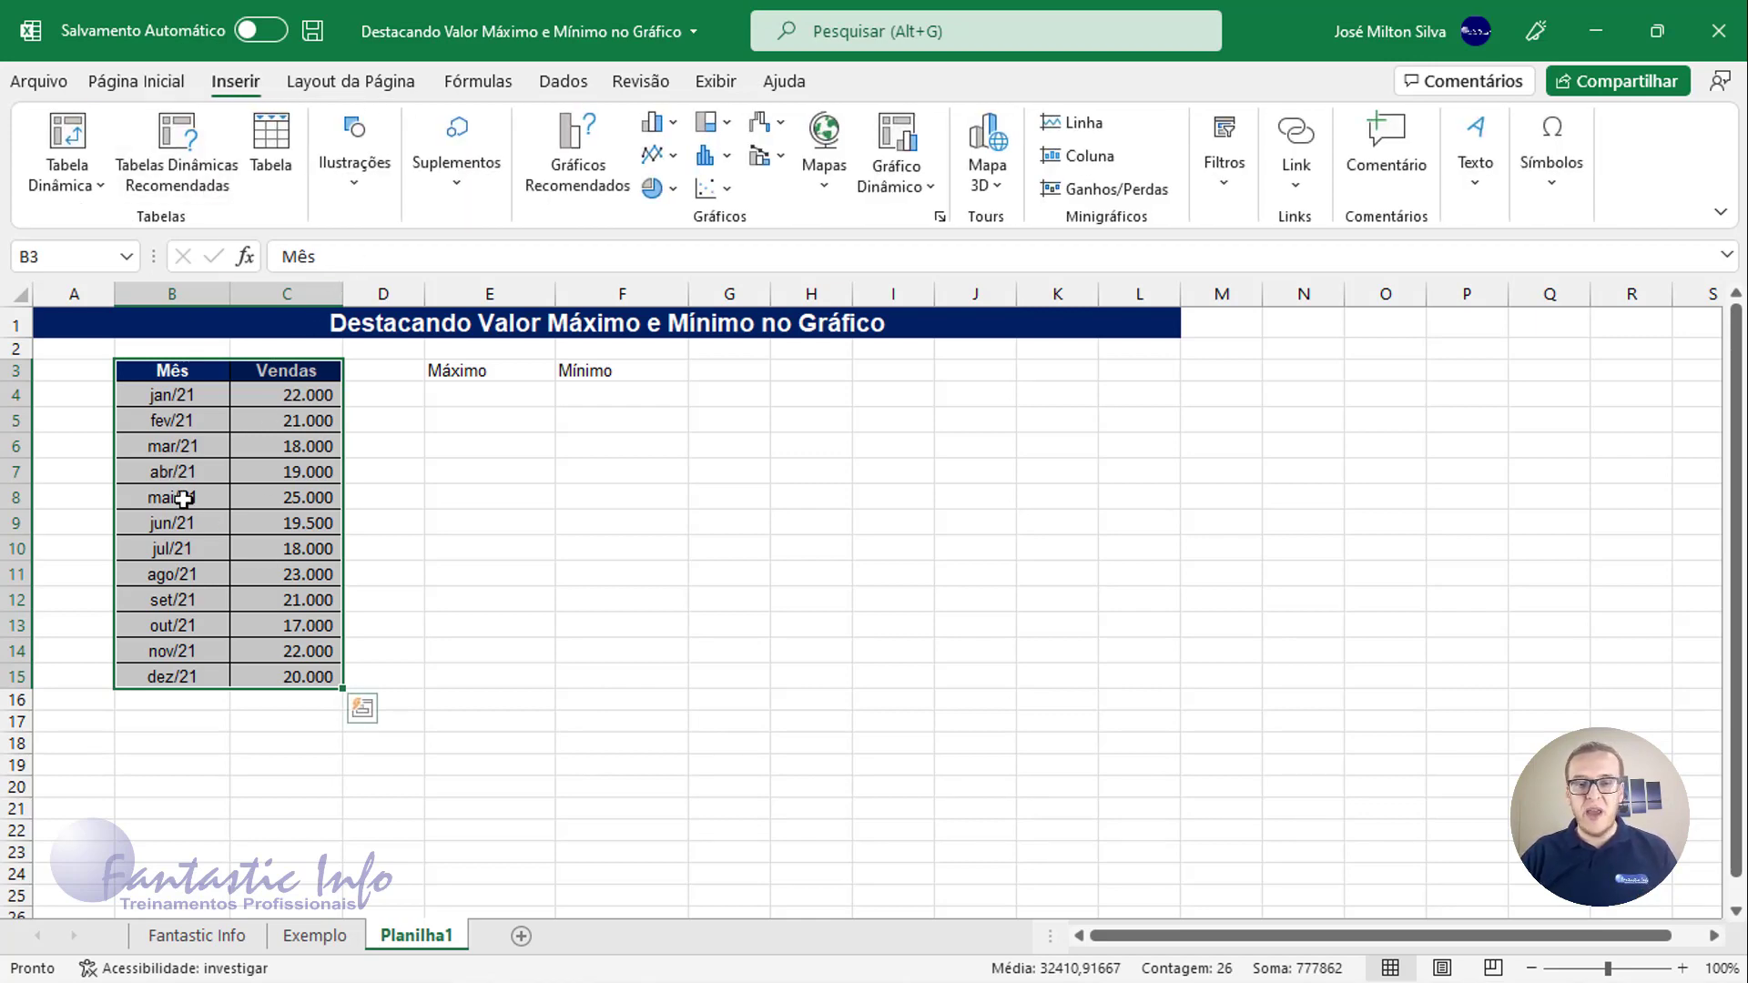
left_click(242, 91)
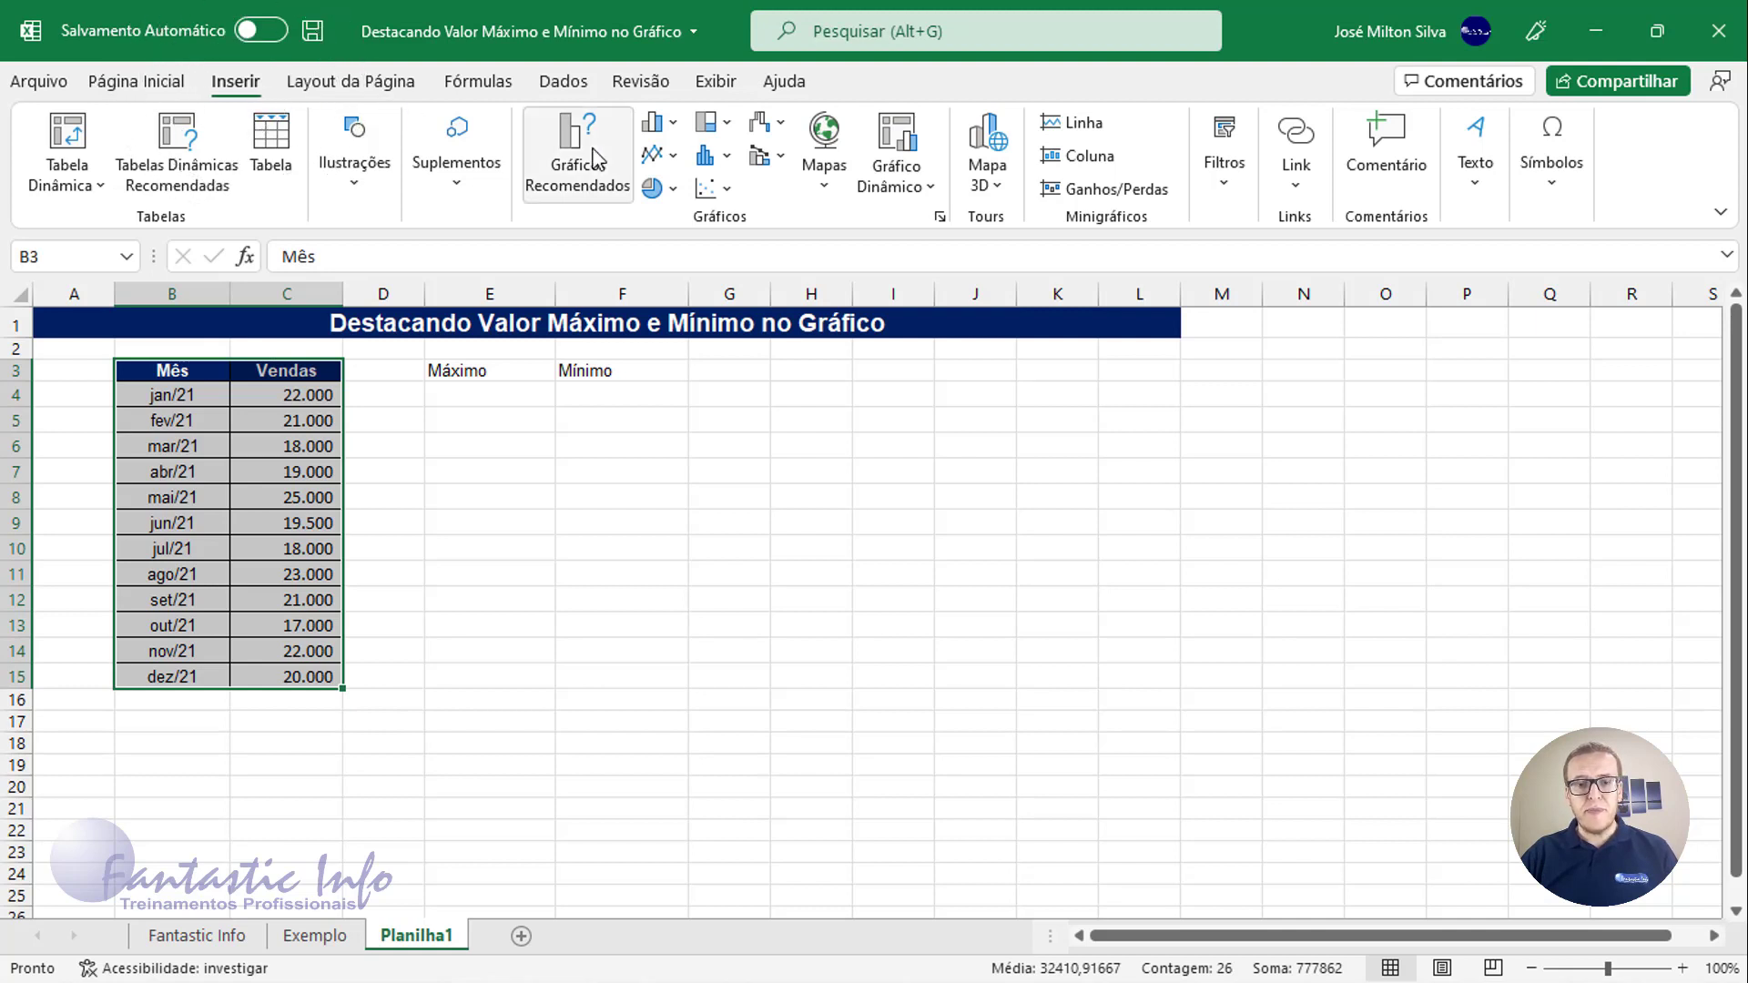
left_click(673, 158)
left_click(673, 159)
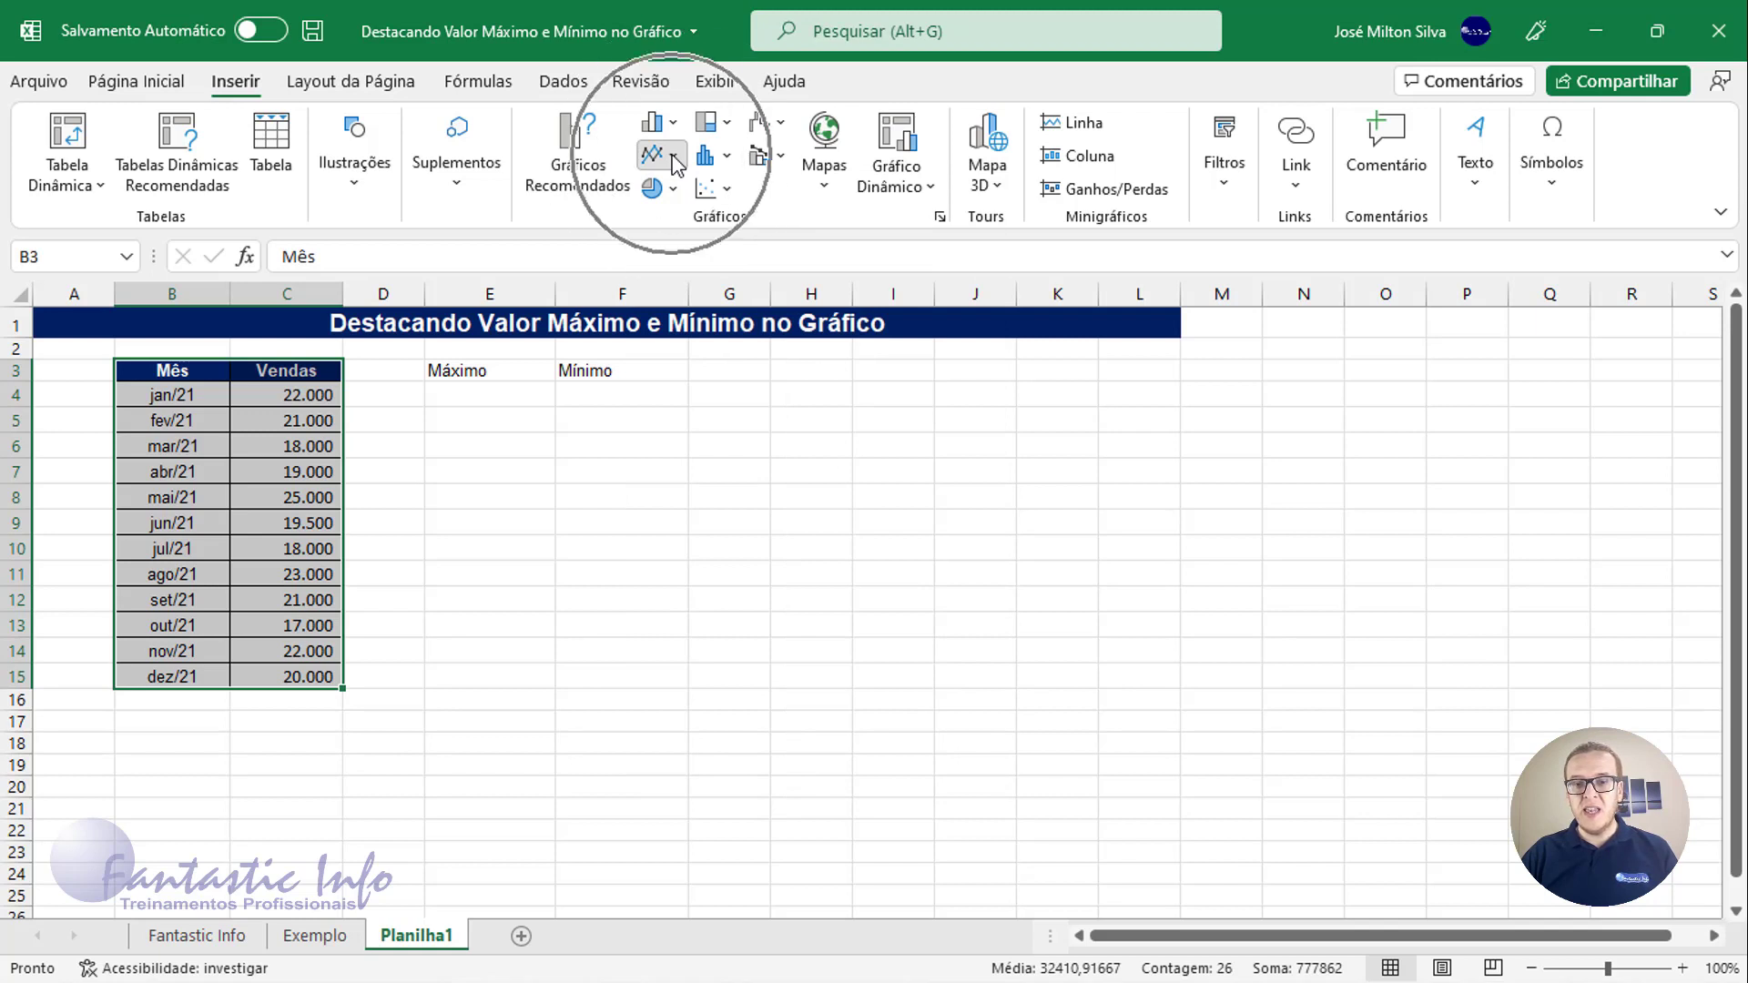
left_click(673, 158)
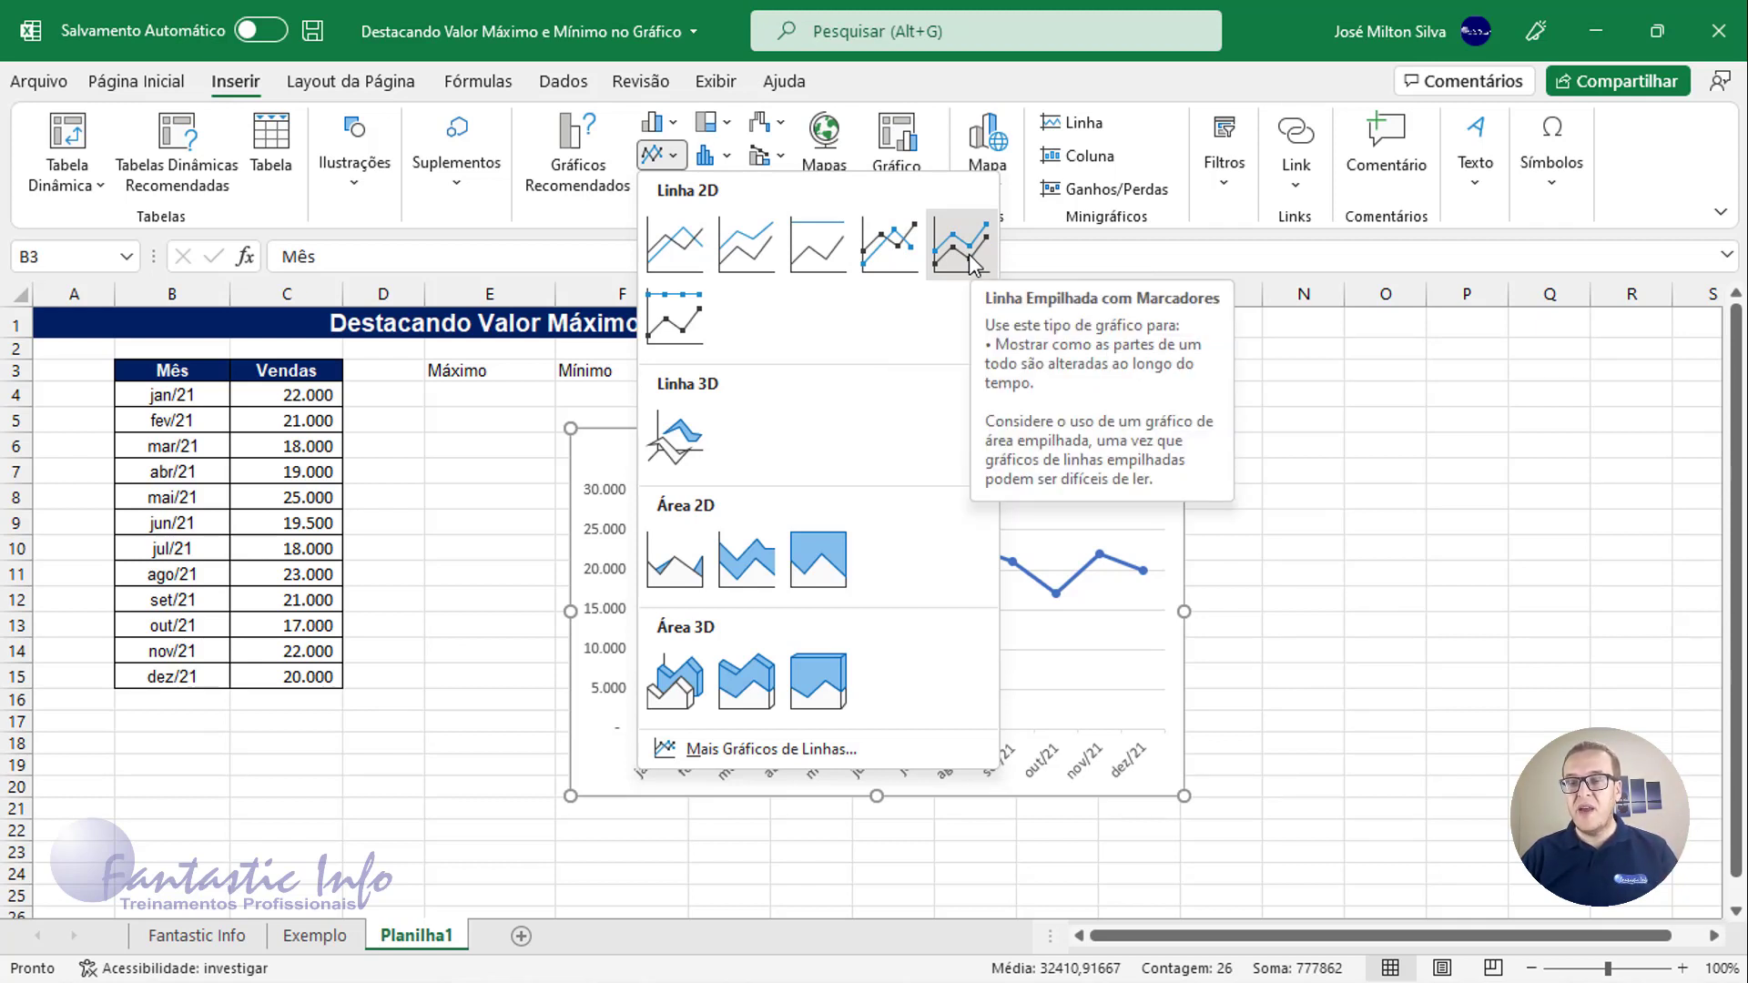
left_click(895, 257)
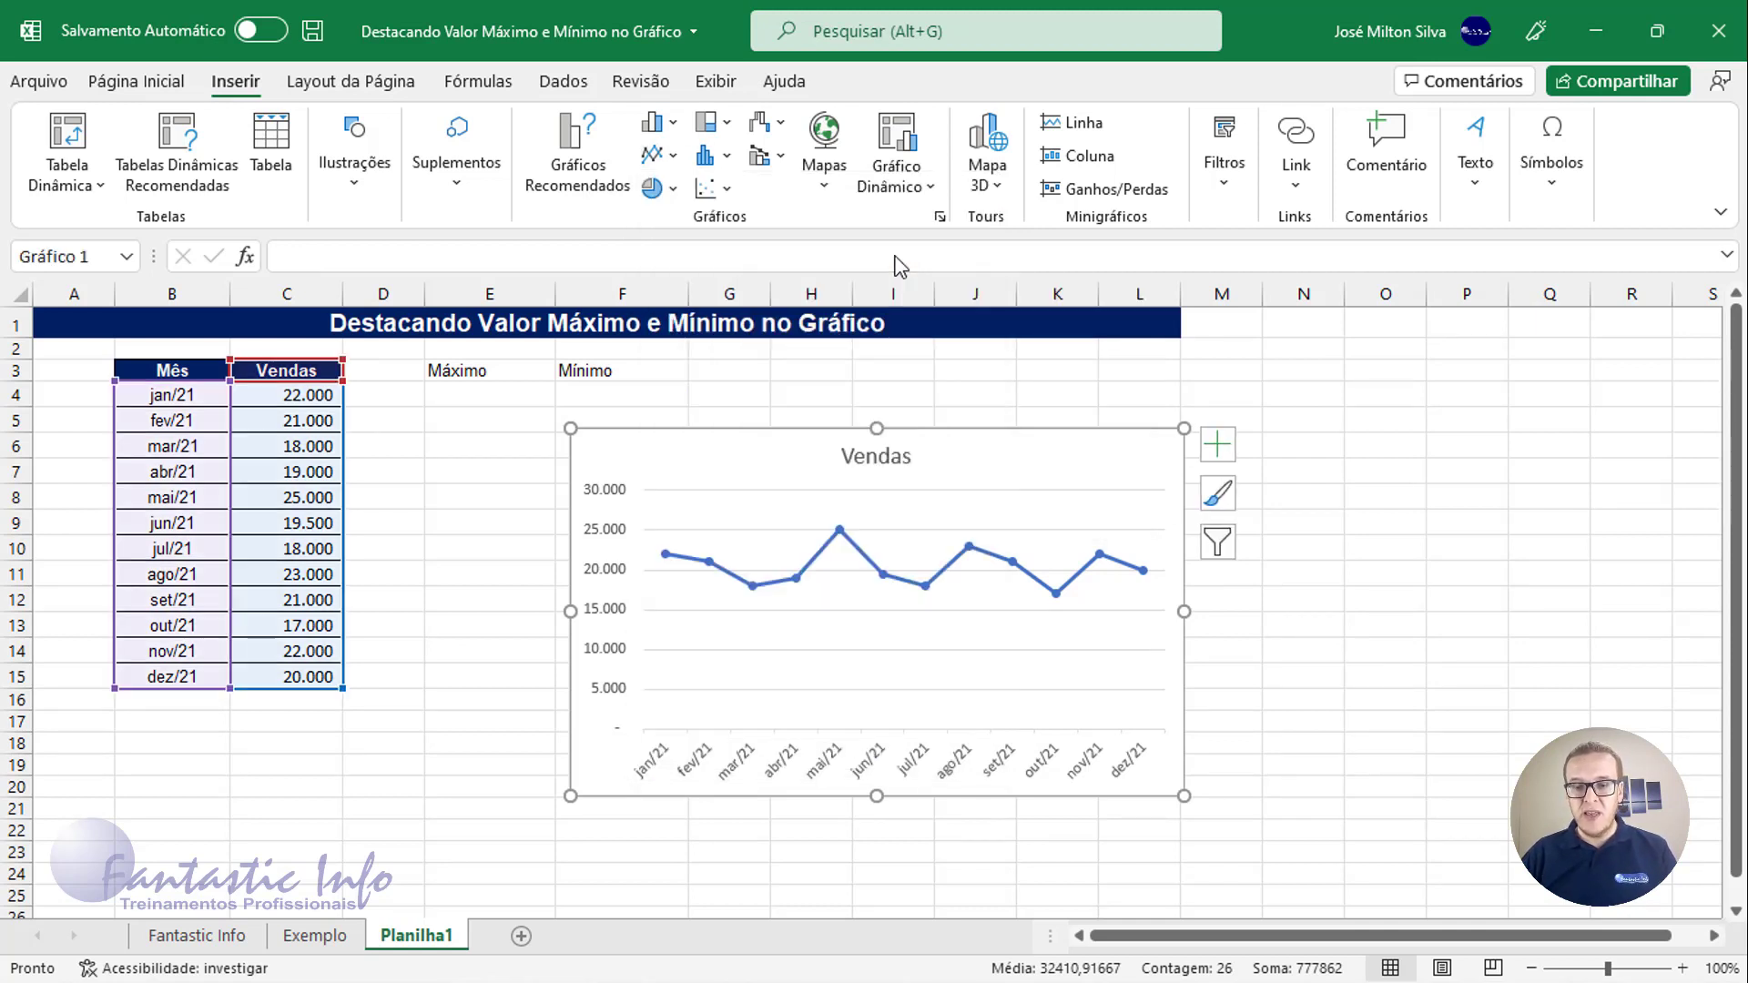
Step: Move the Vendas chart beside the Mínimo column and enlarge it to span about columns G to O, rows 2 to 18
left_click_drag(733, 437, 858, 363)
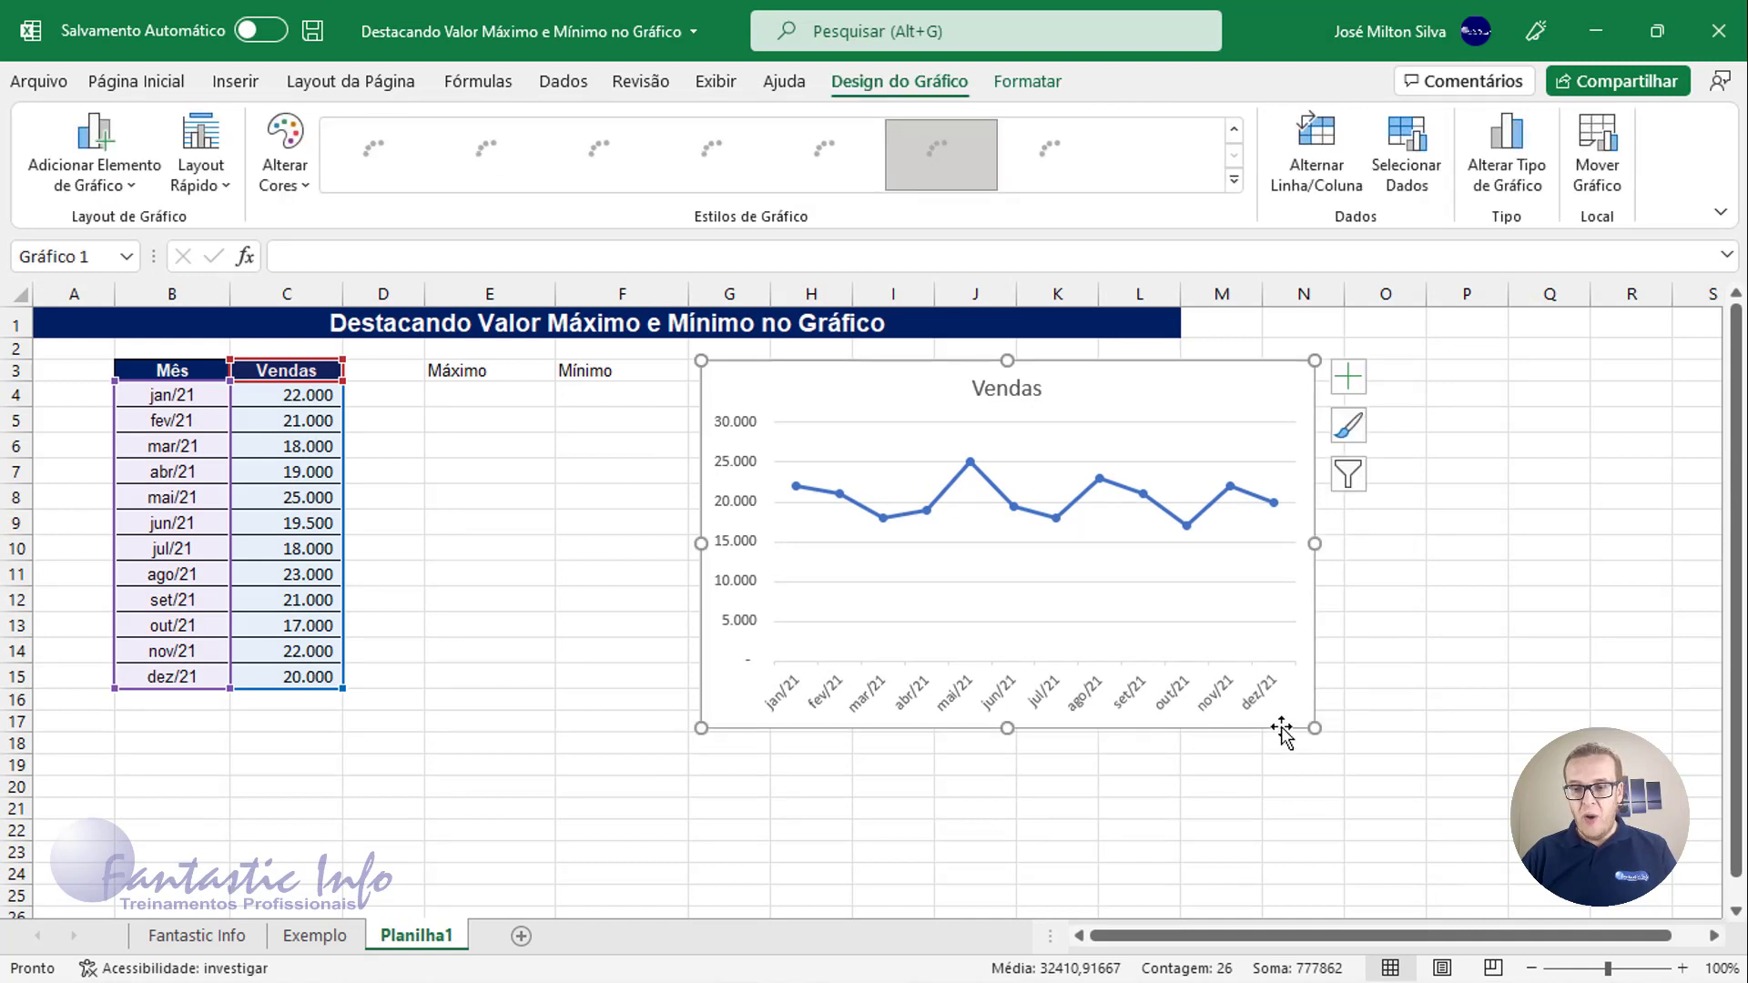
left_click_drag(1314, 731, 1456, 774)
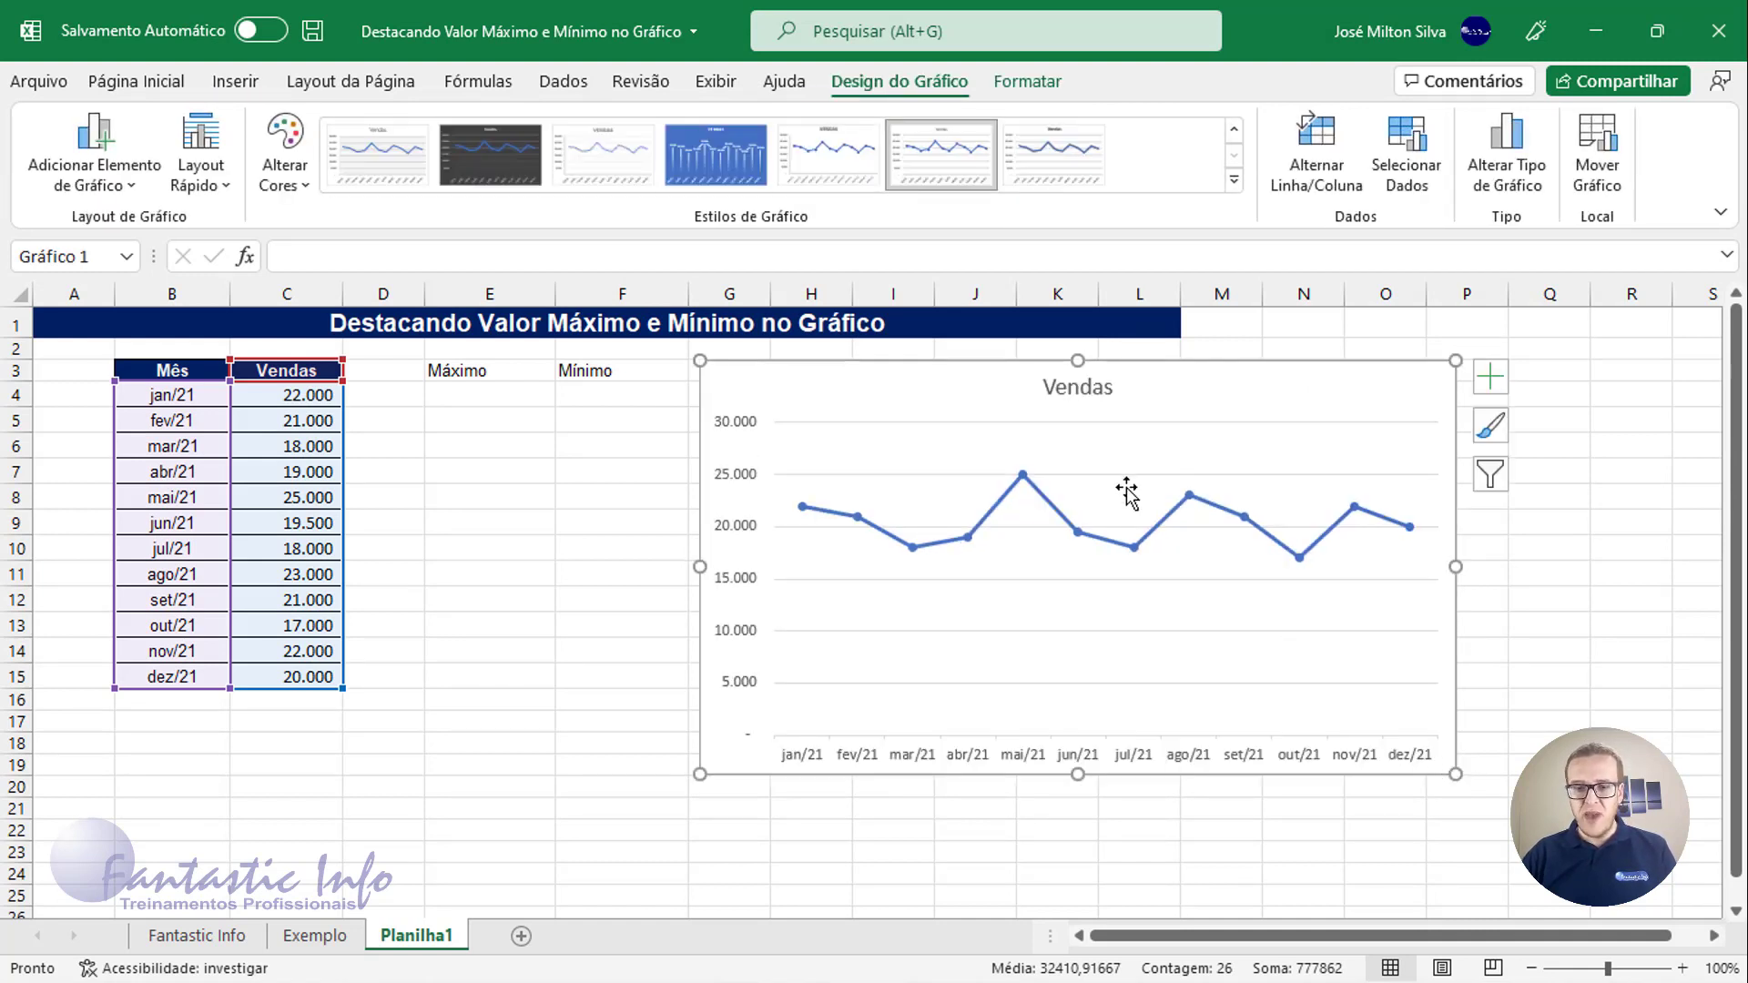
left_click_drag(999, 370, 996, 359)
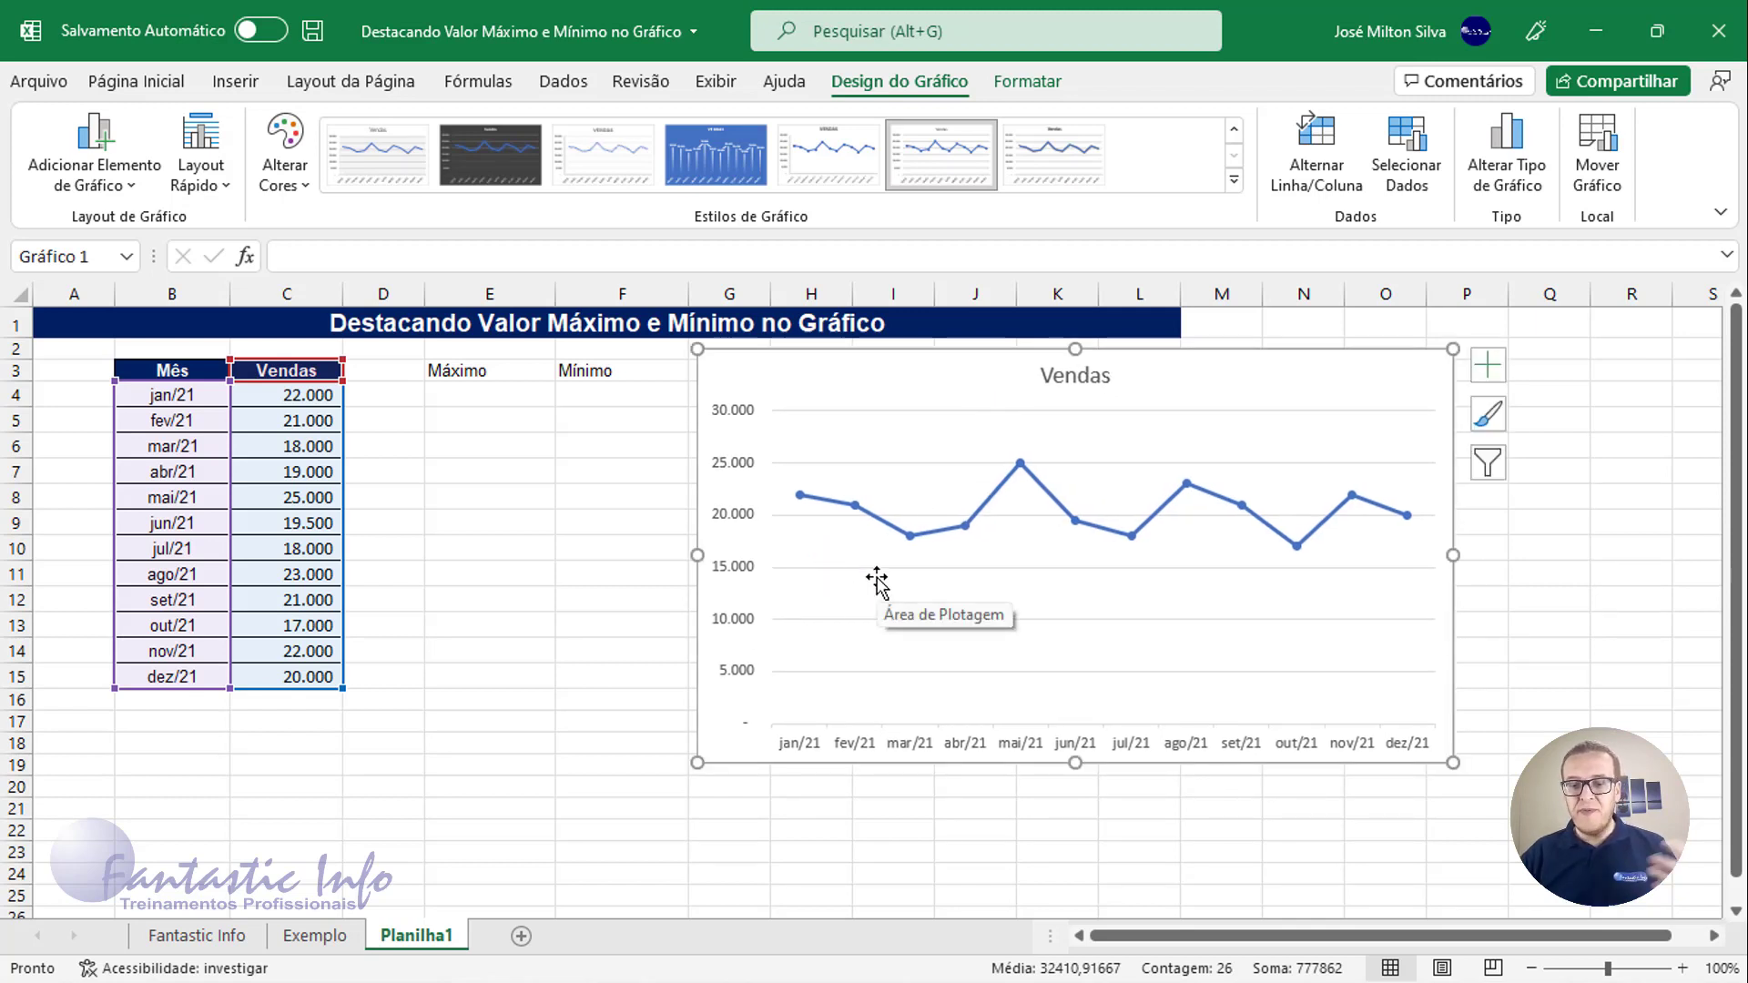
Step: Delete the horizontal gridlines and the vertical value axis from the Vendas chart
left_click(850, 464)
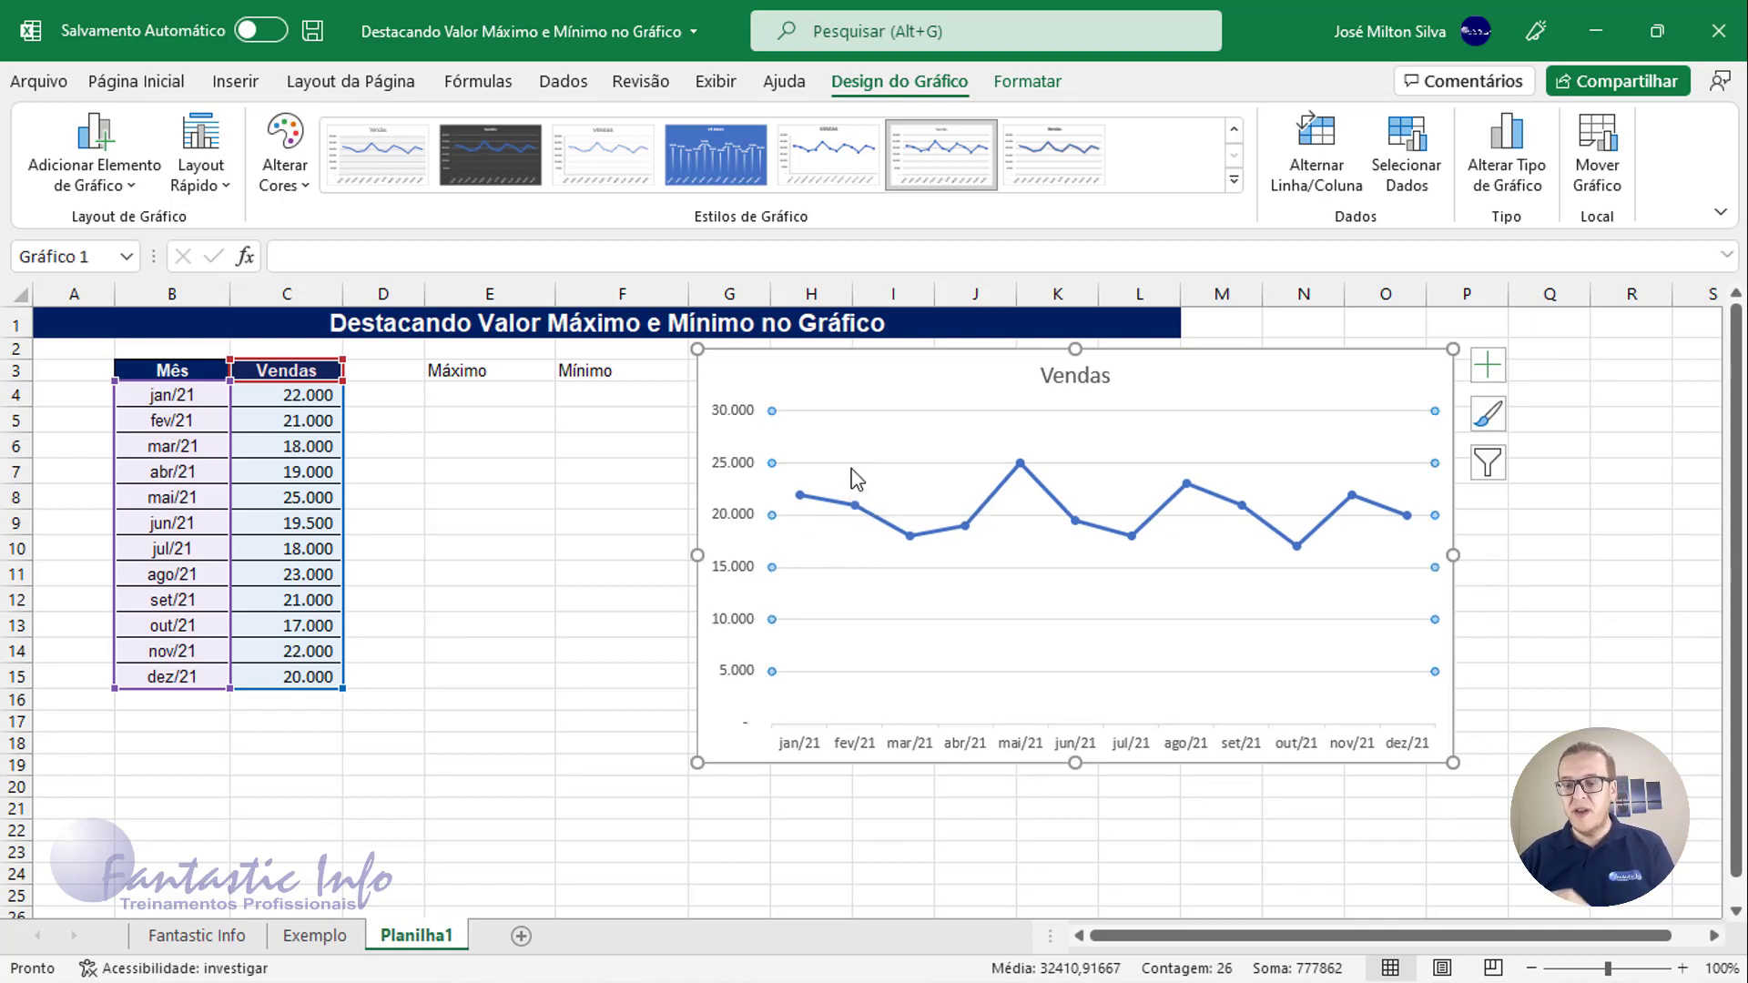
key("Delete")
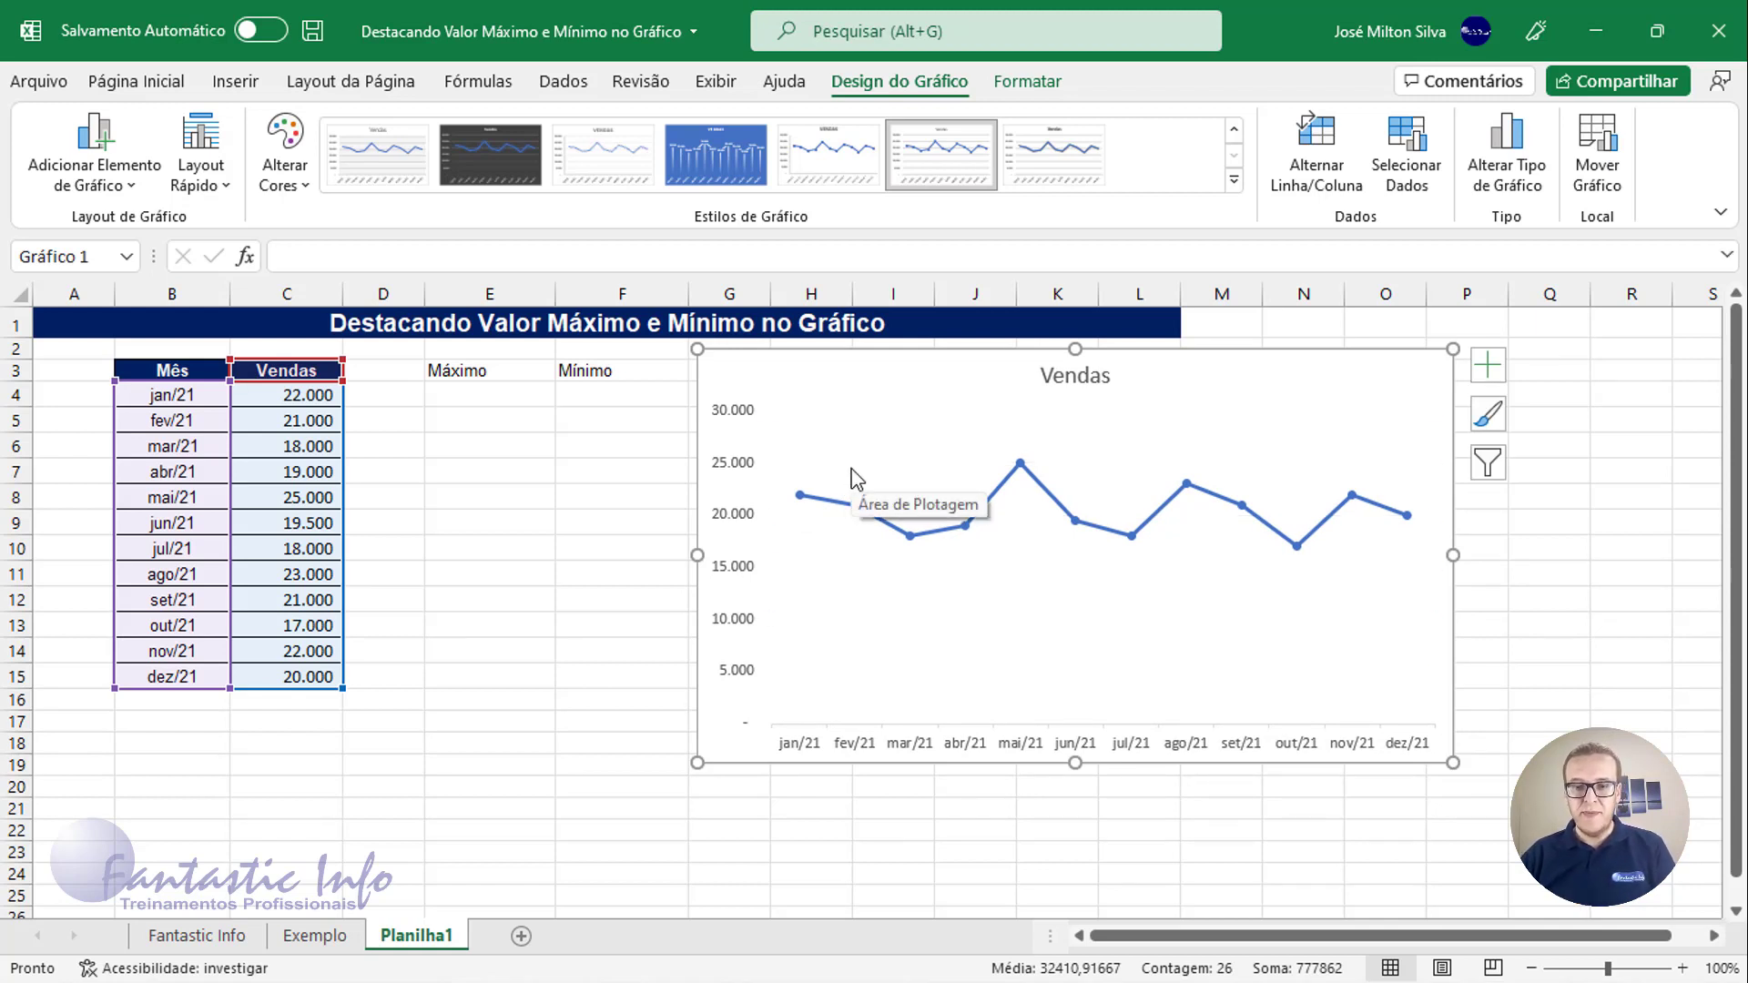
left_click(745, 480)
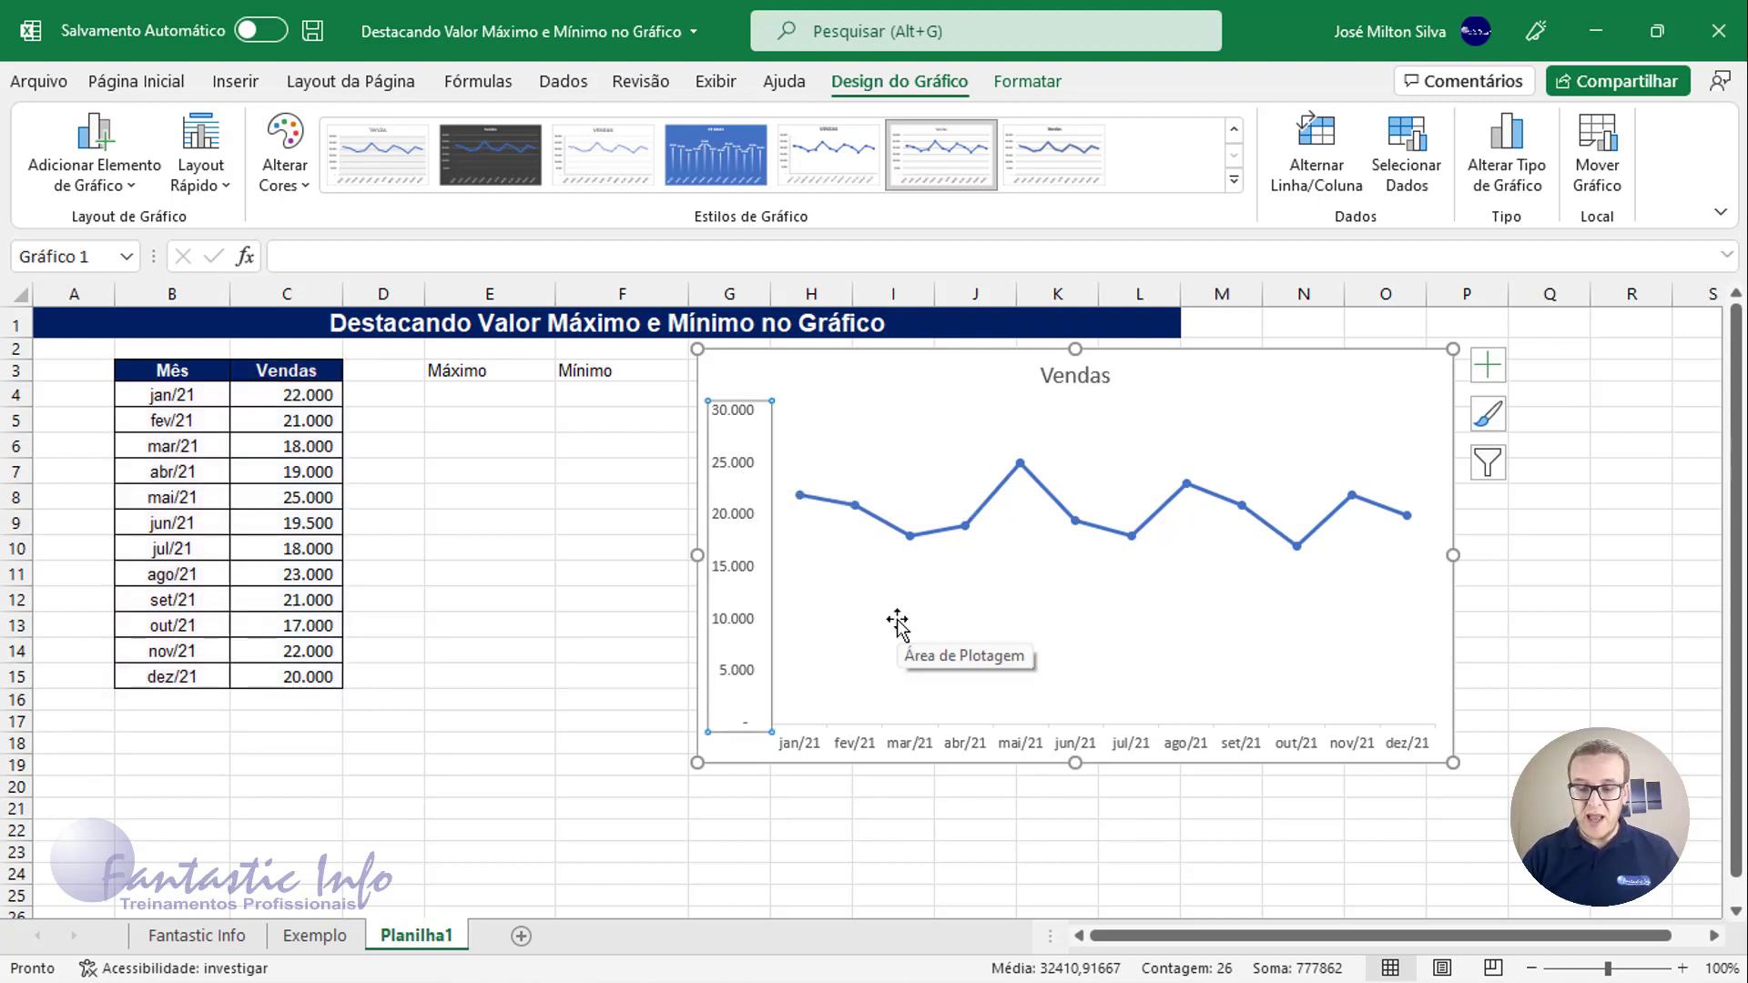
key("Delete")
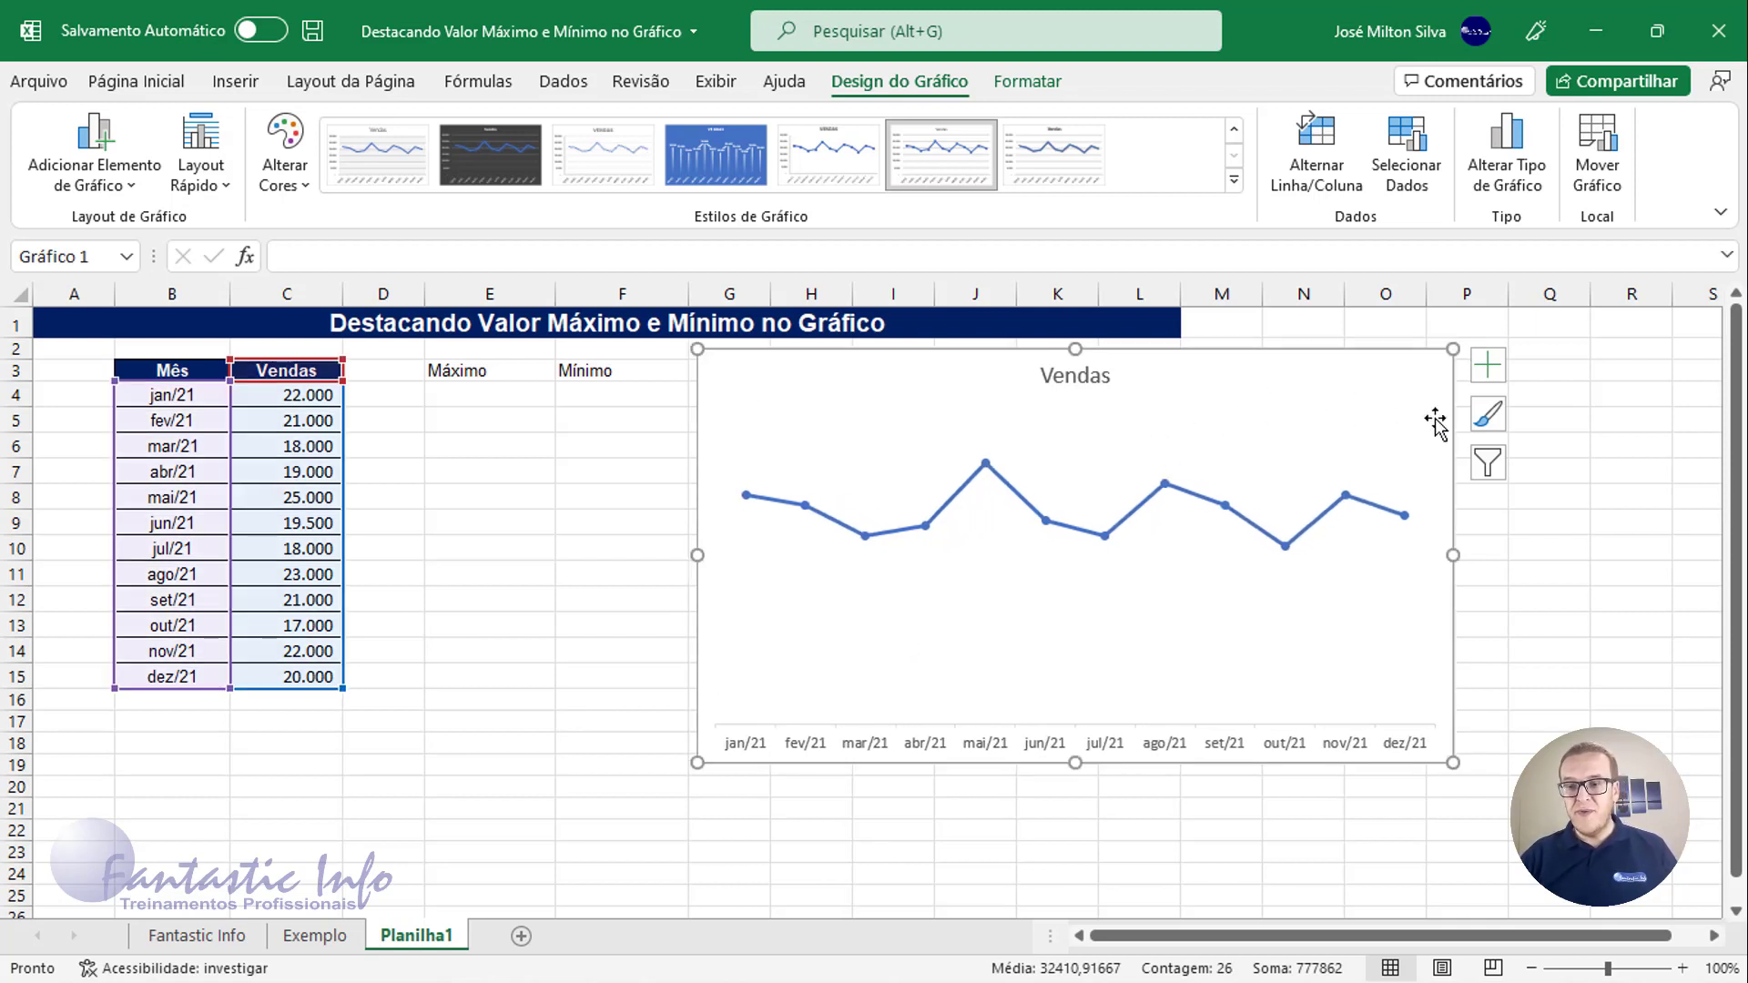
Step: Add data labels to the sales line in the chart
left_click(1491, 368)
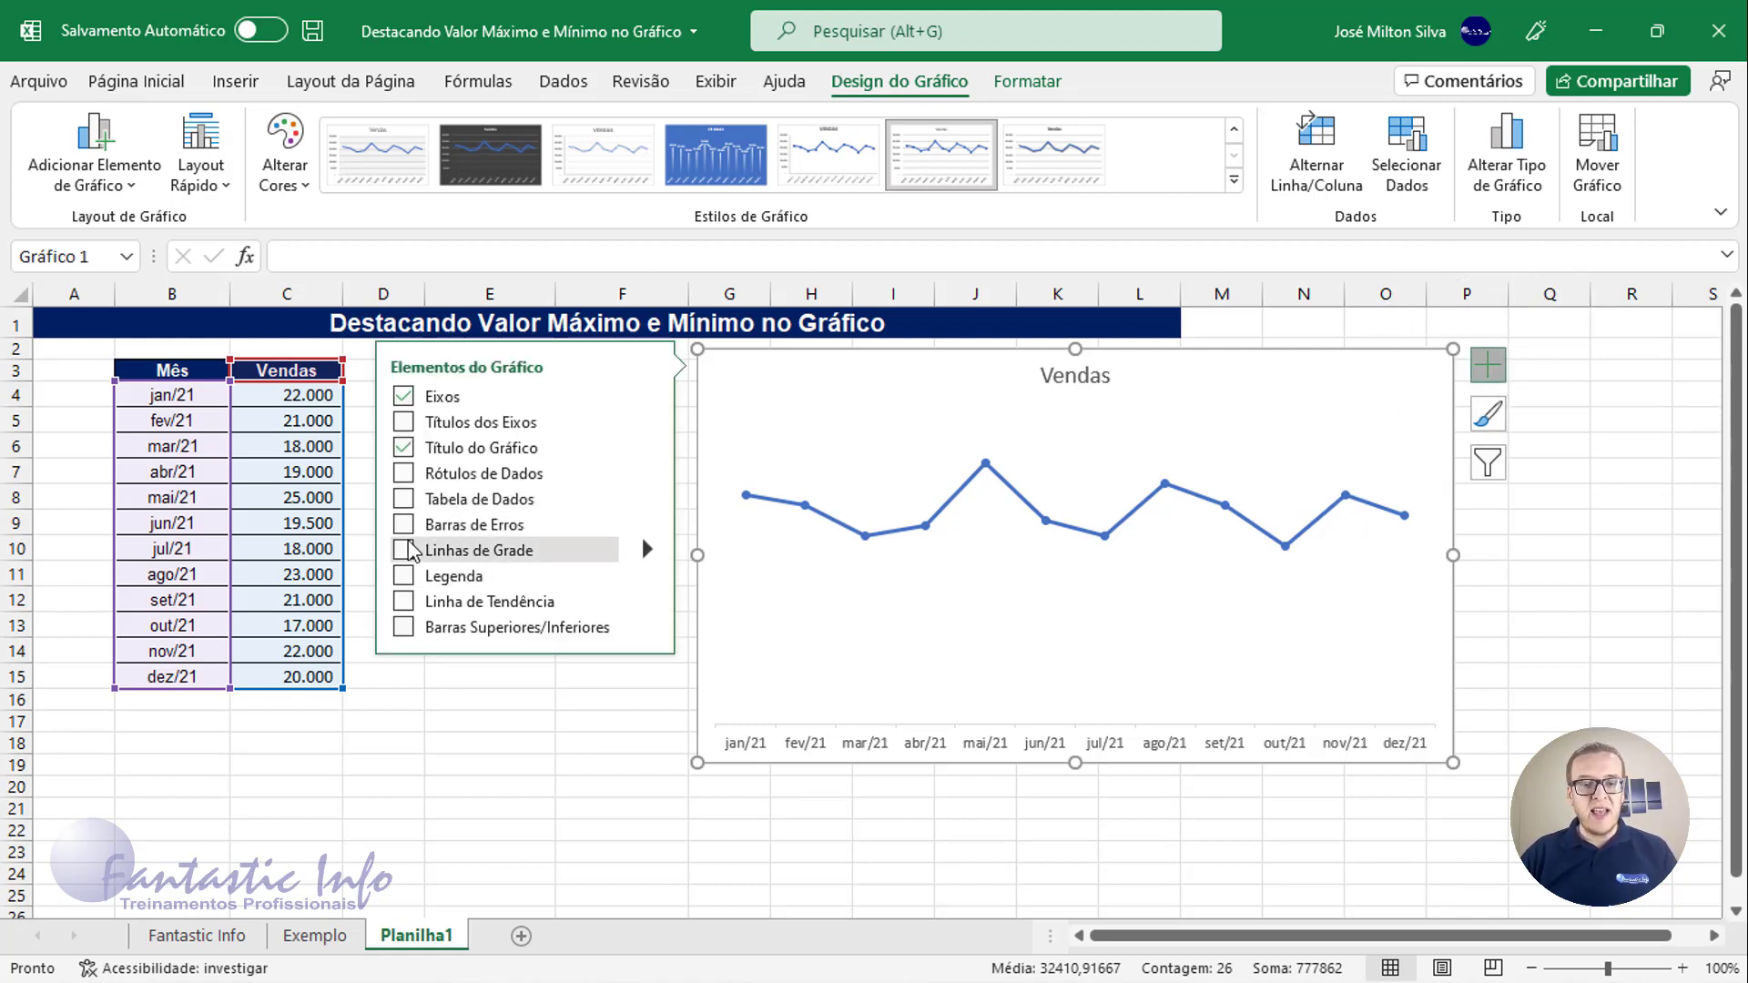
left_click(406, 481)
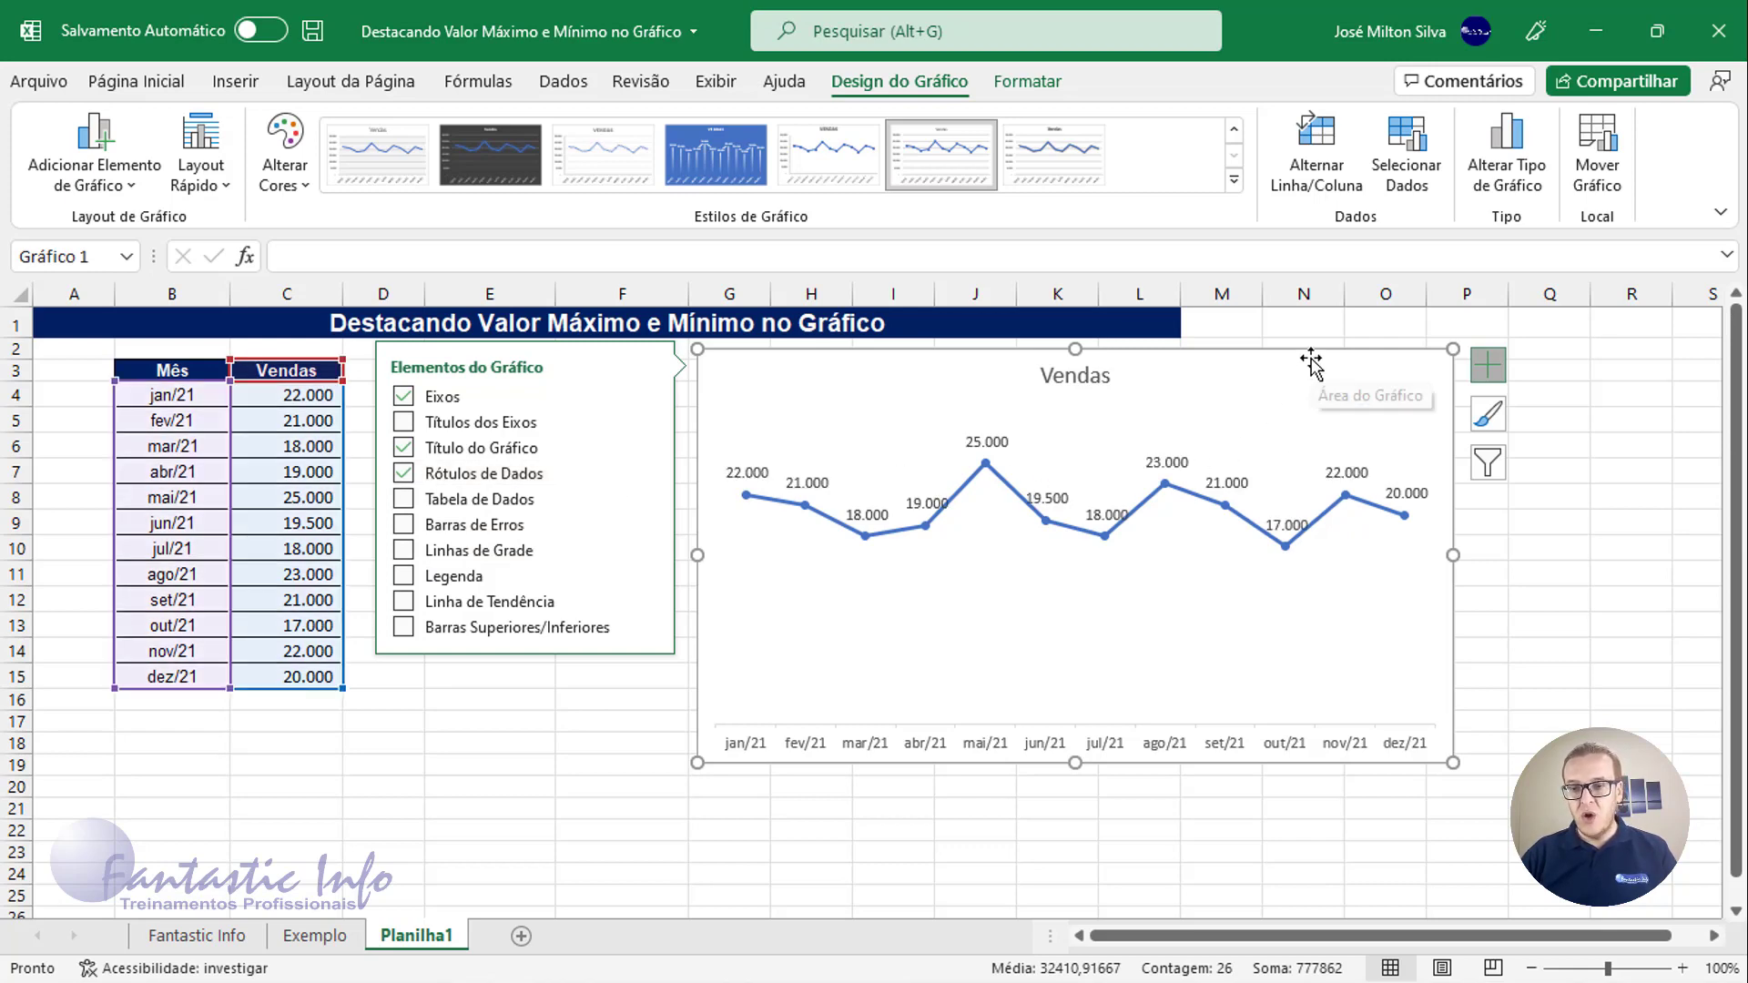
left_click(558, 705)
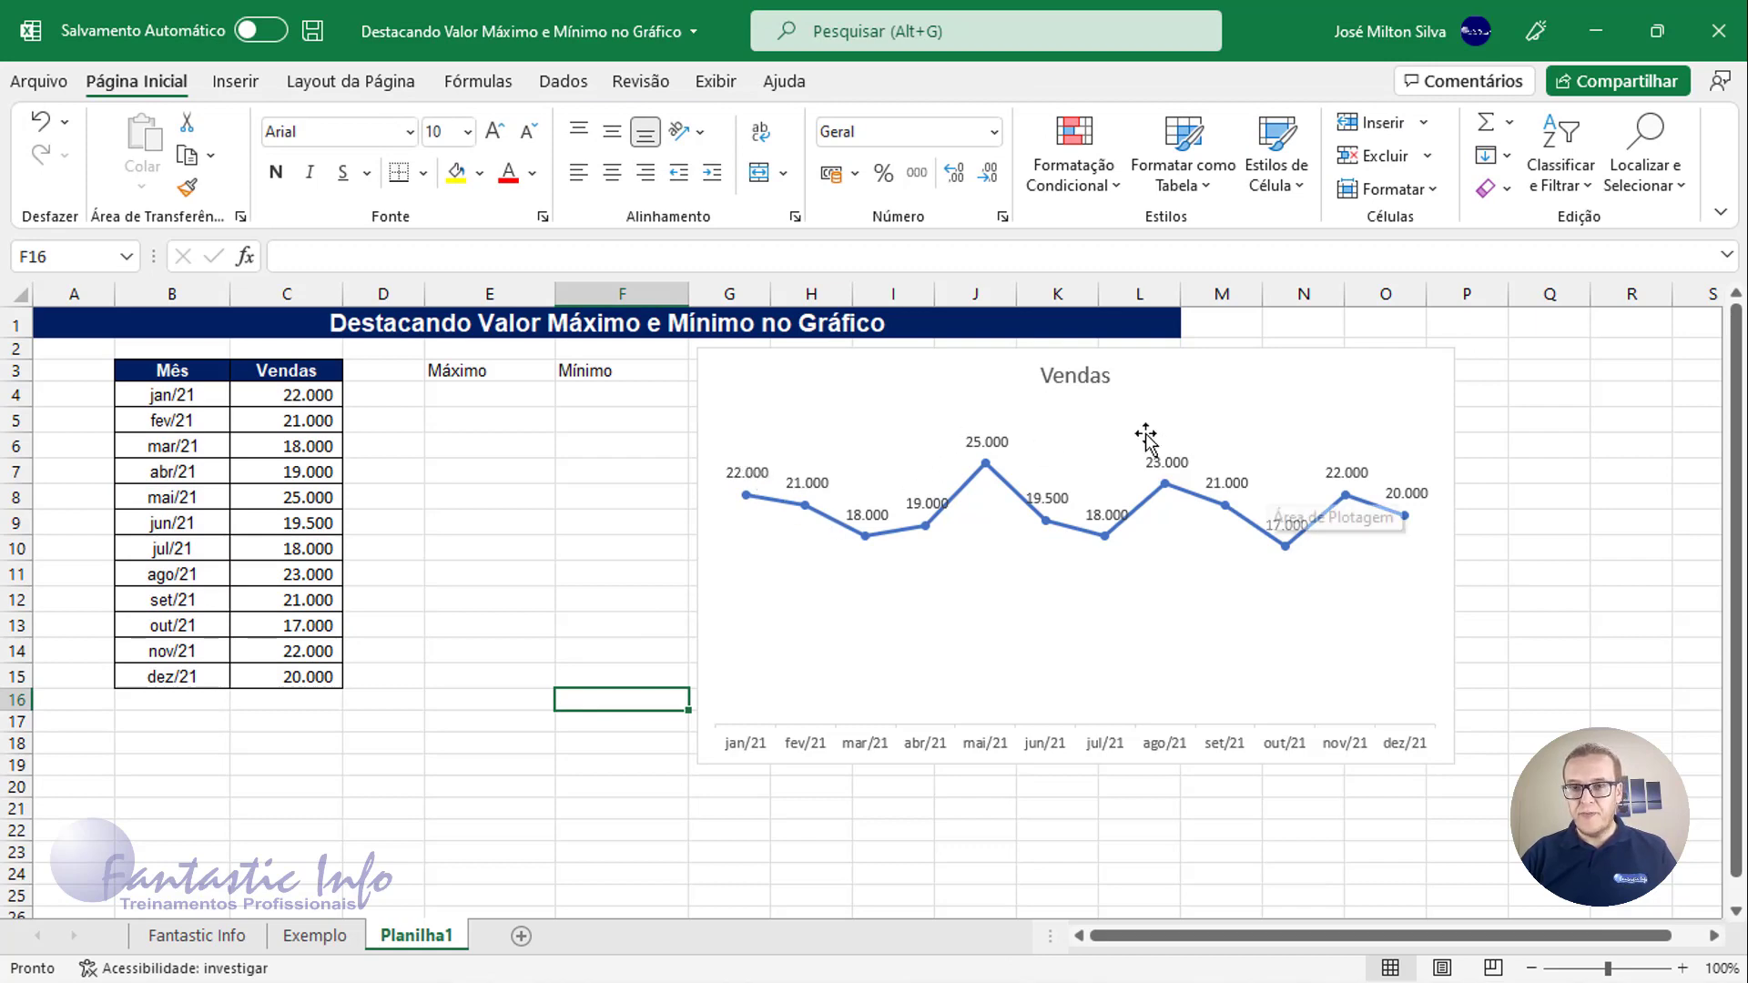
Step: Change the chart title to "Acompanhamento de Vendas"
left_click(1099, 378)
double_click(1099, 379)
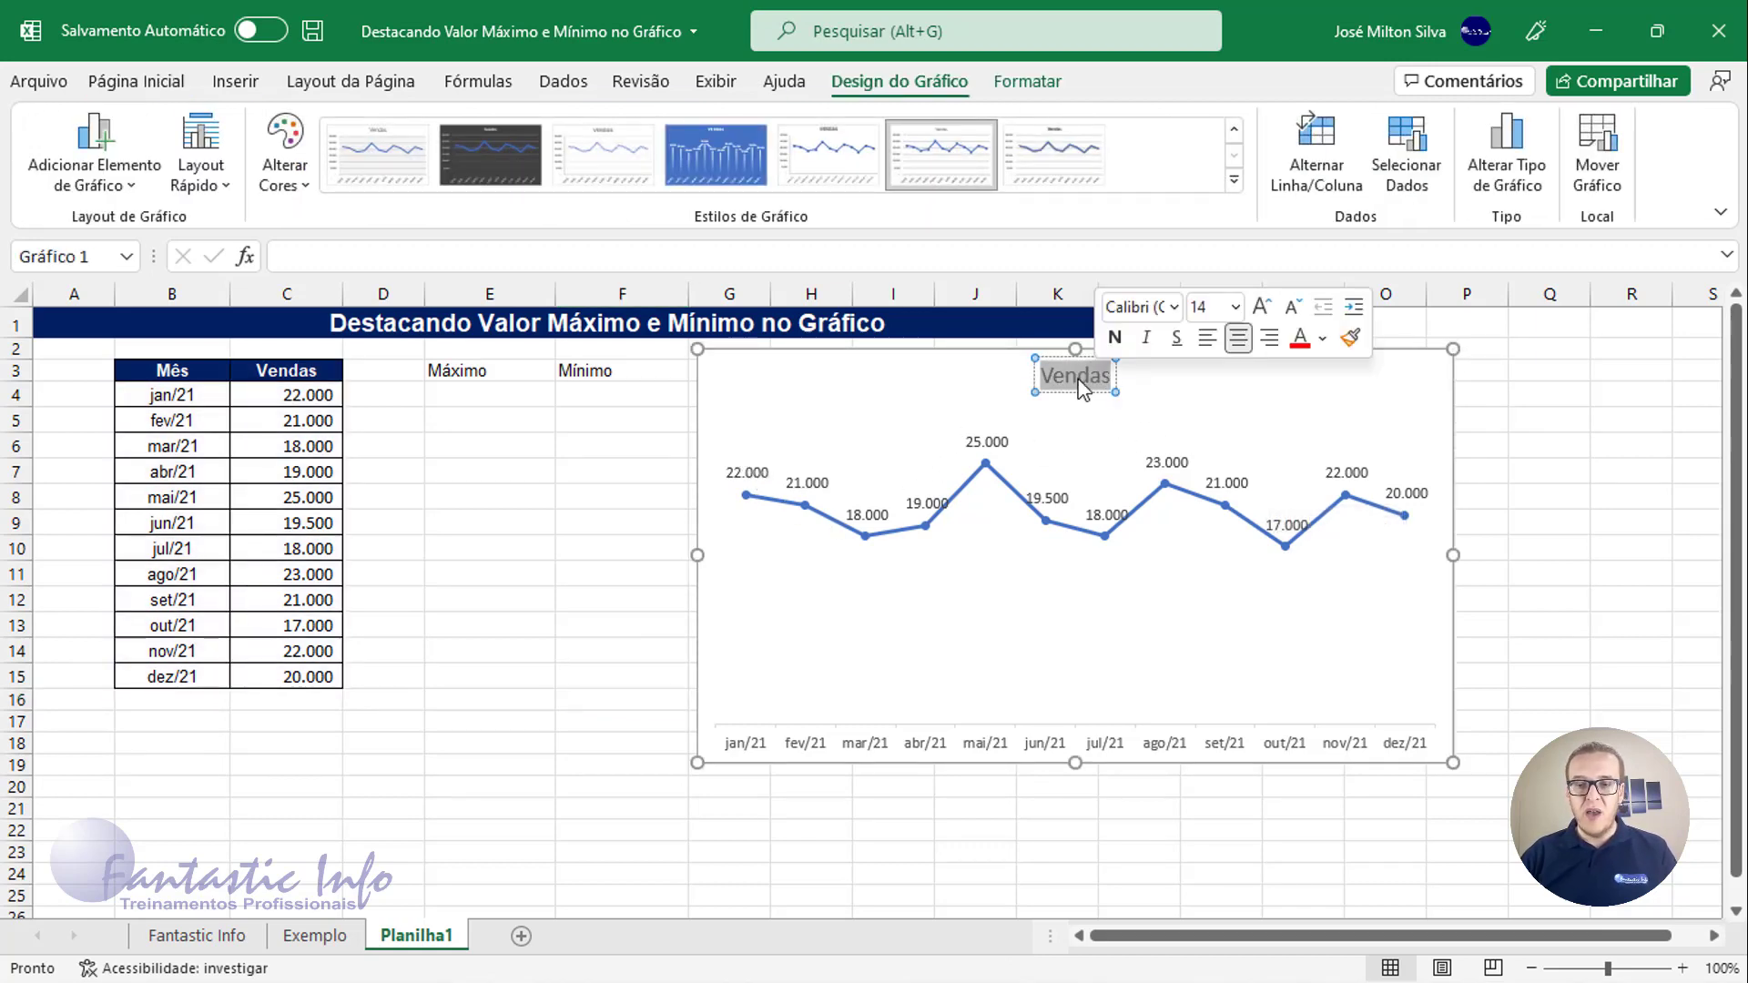
left_click(1051, 378)
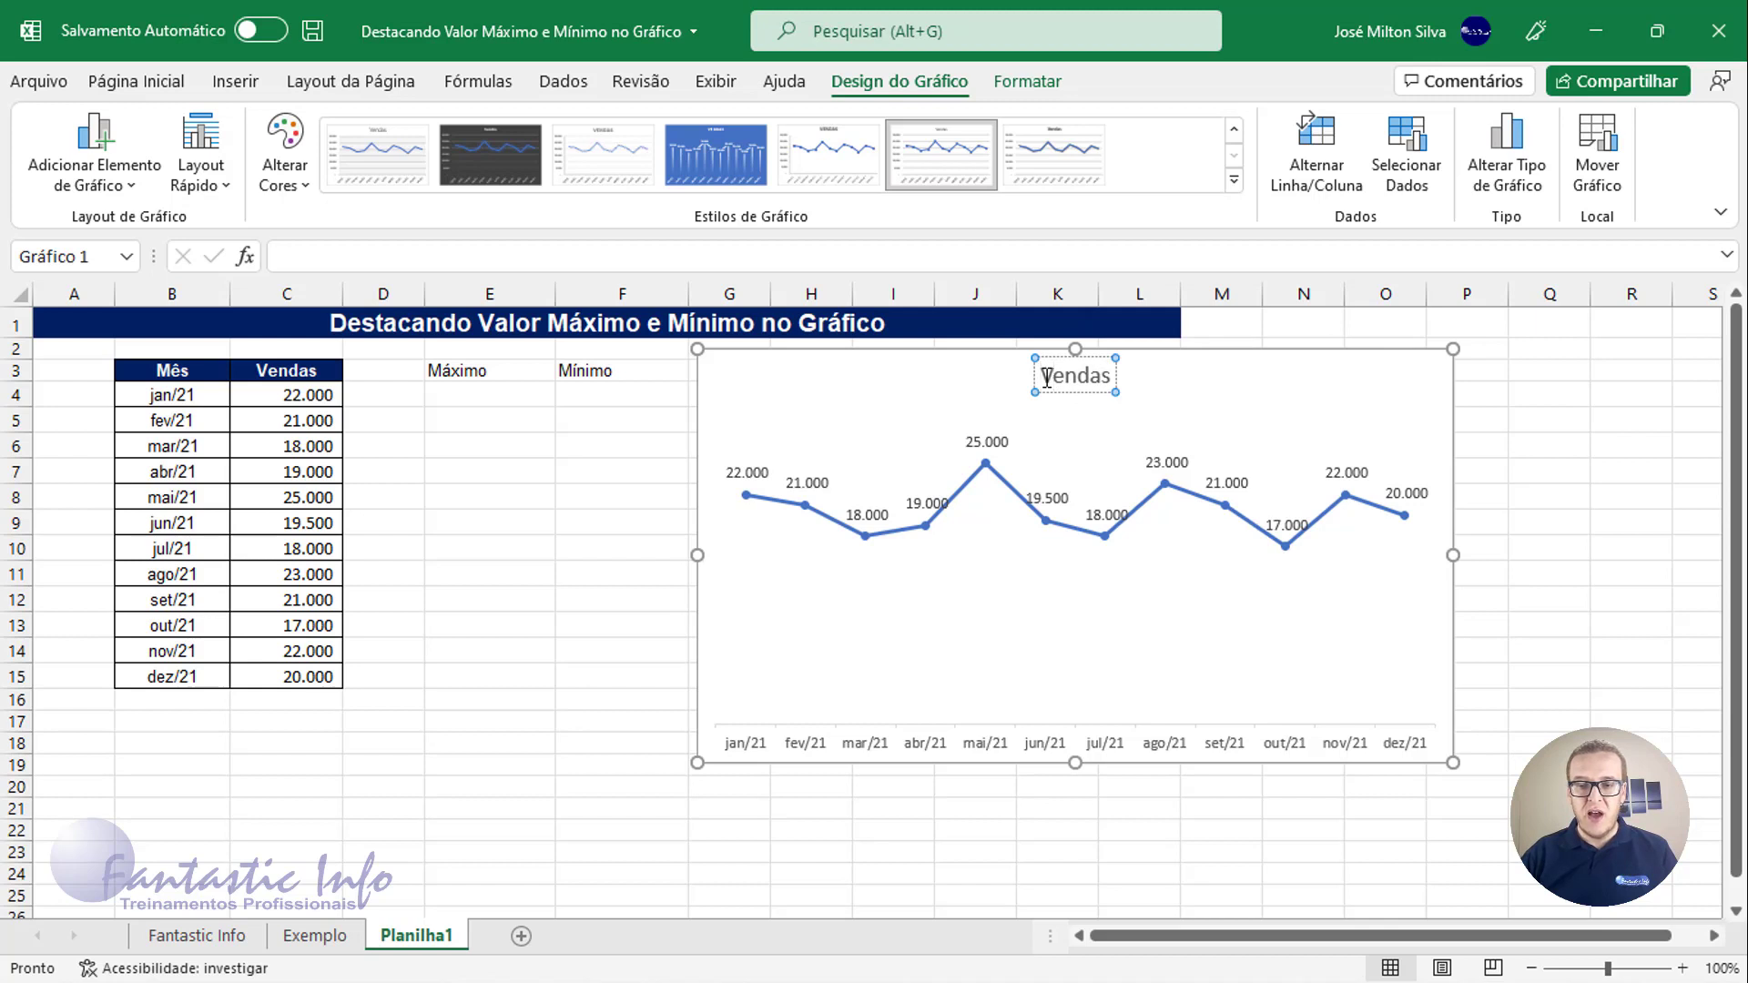
type("A")
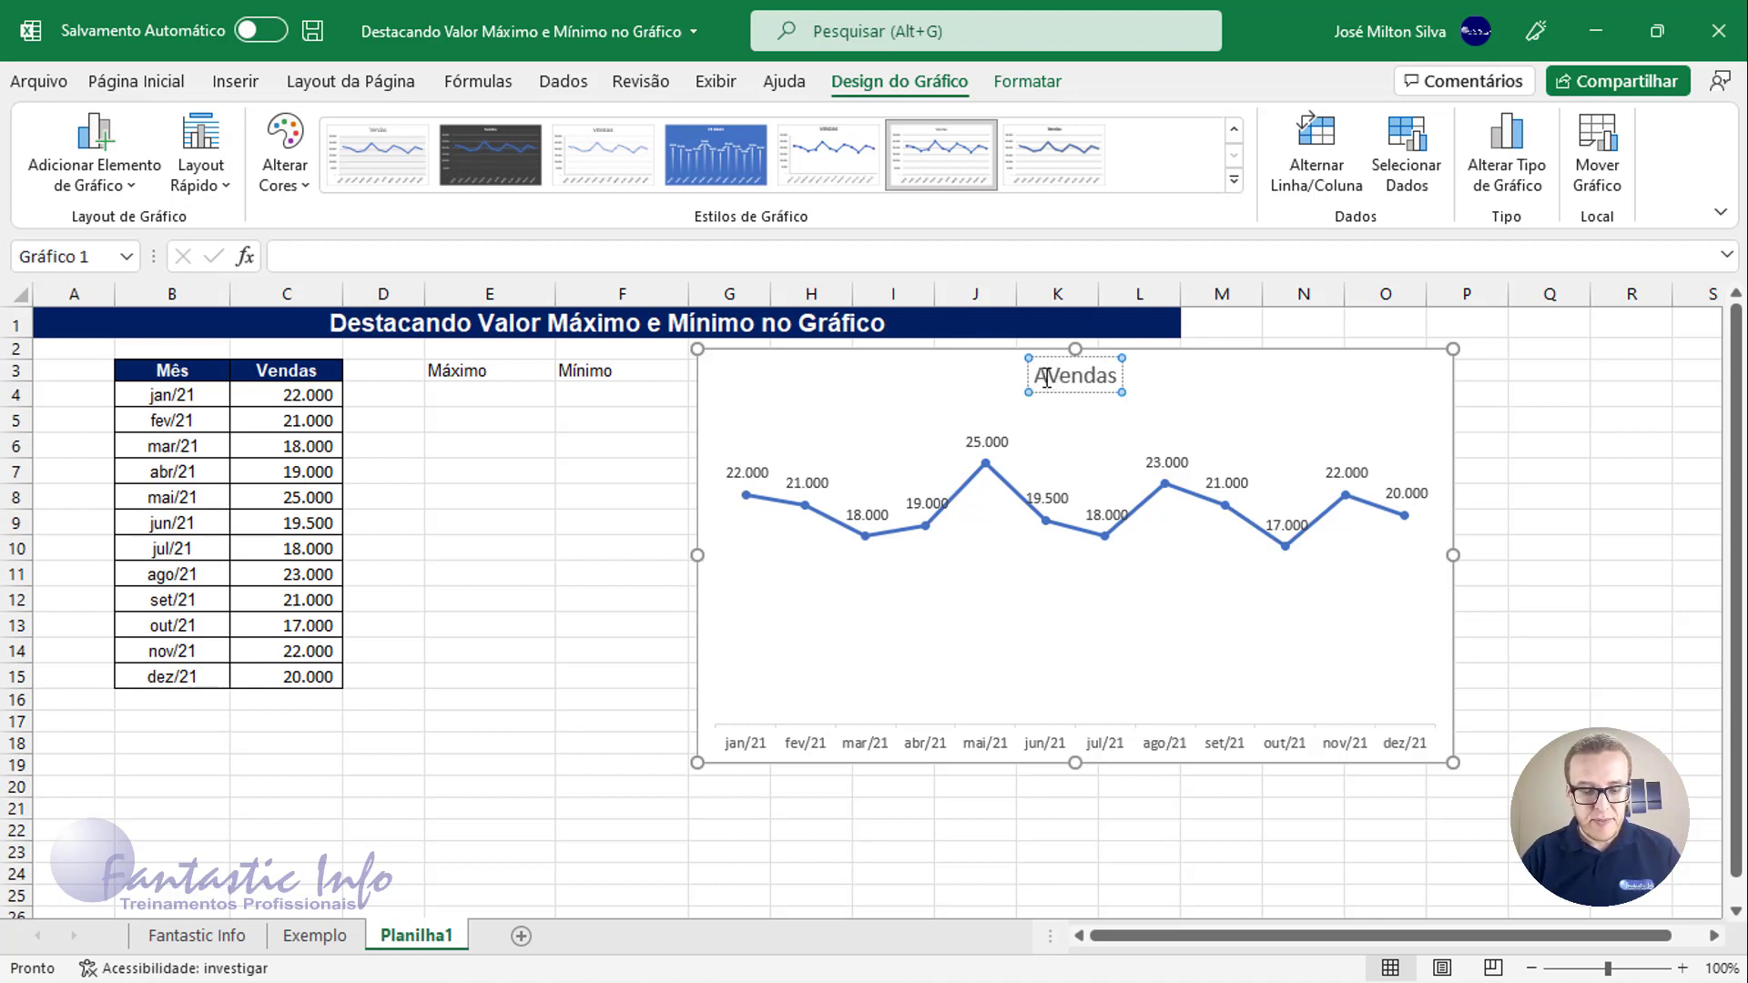
type("compa")
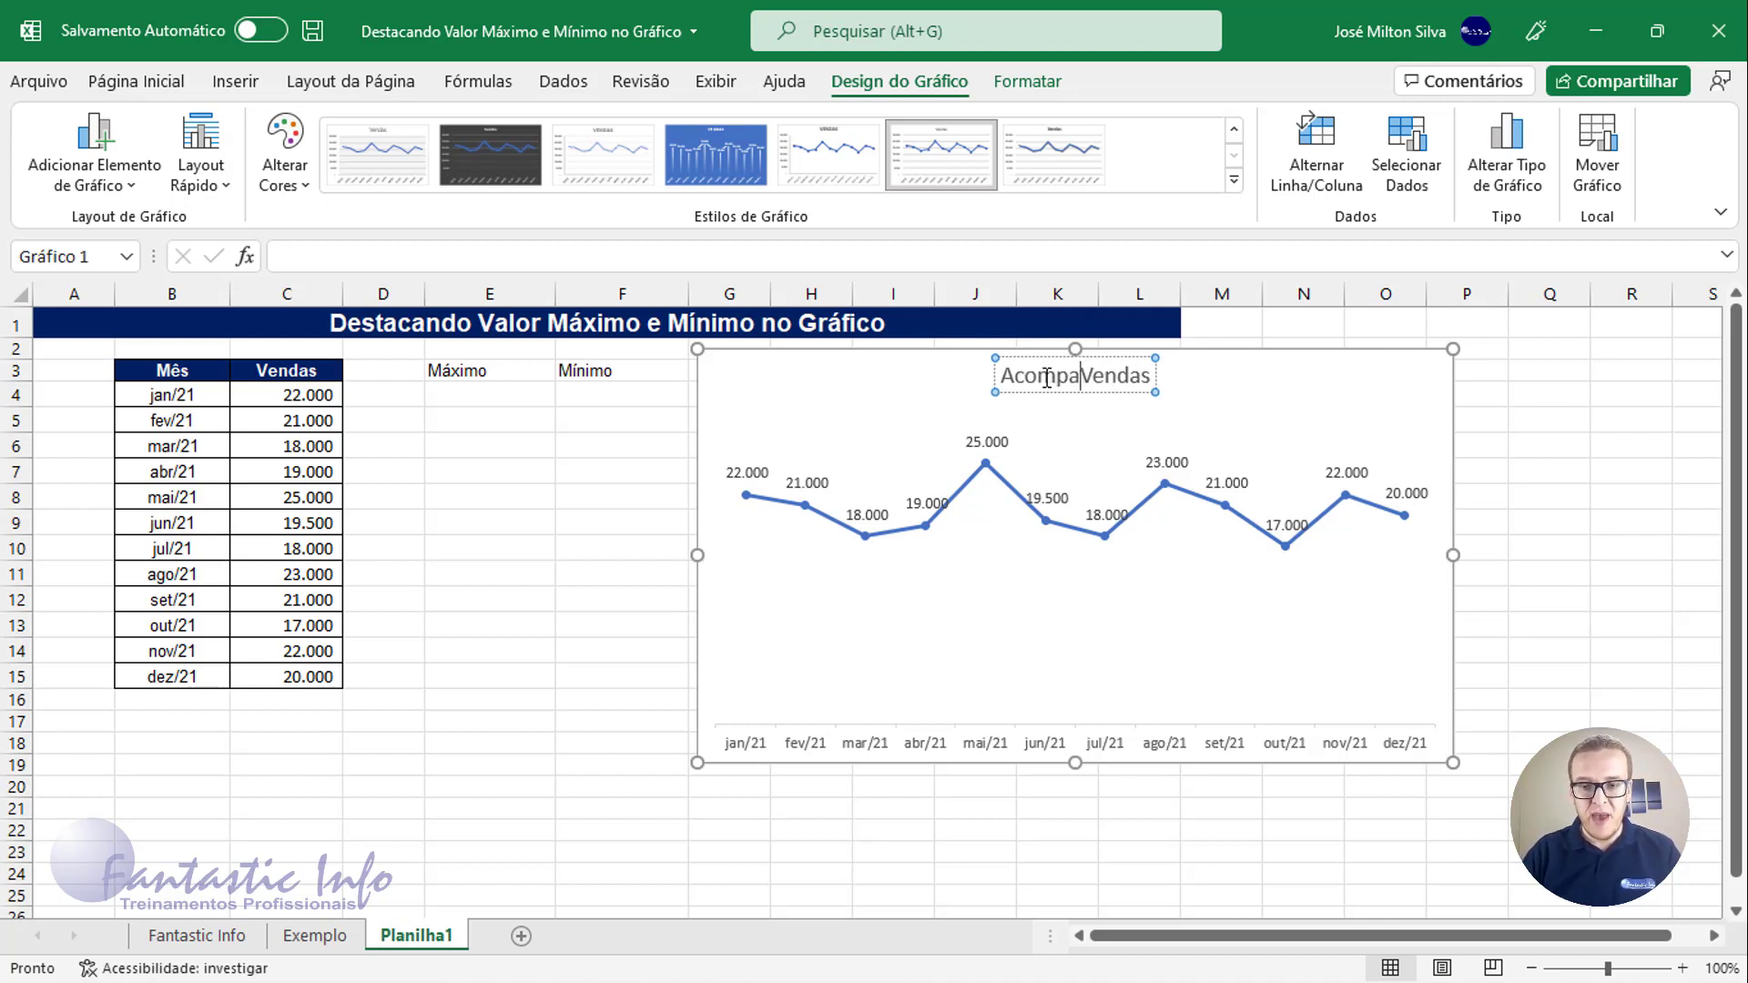
type("nhamento de")
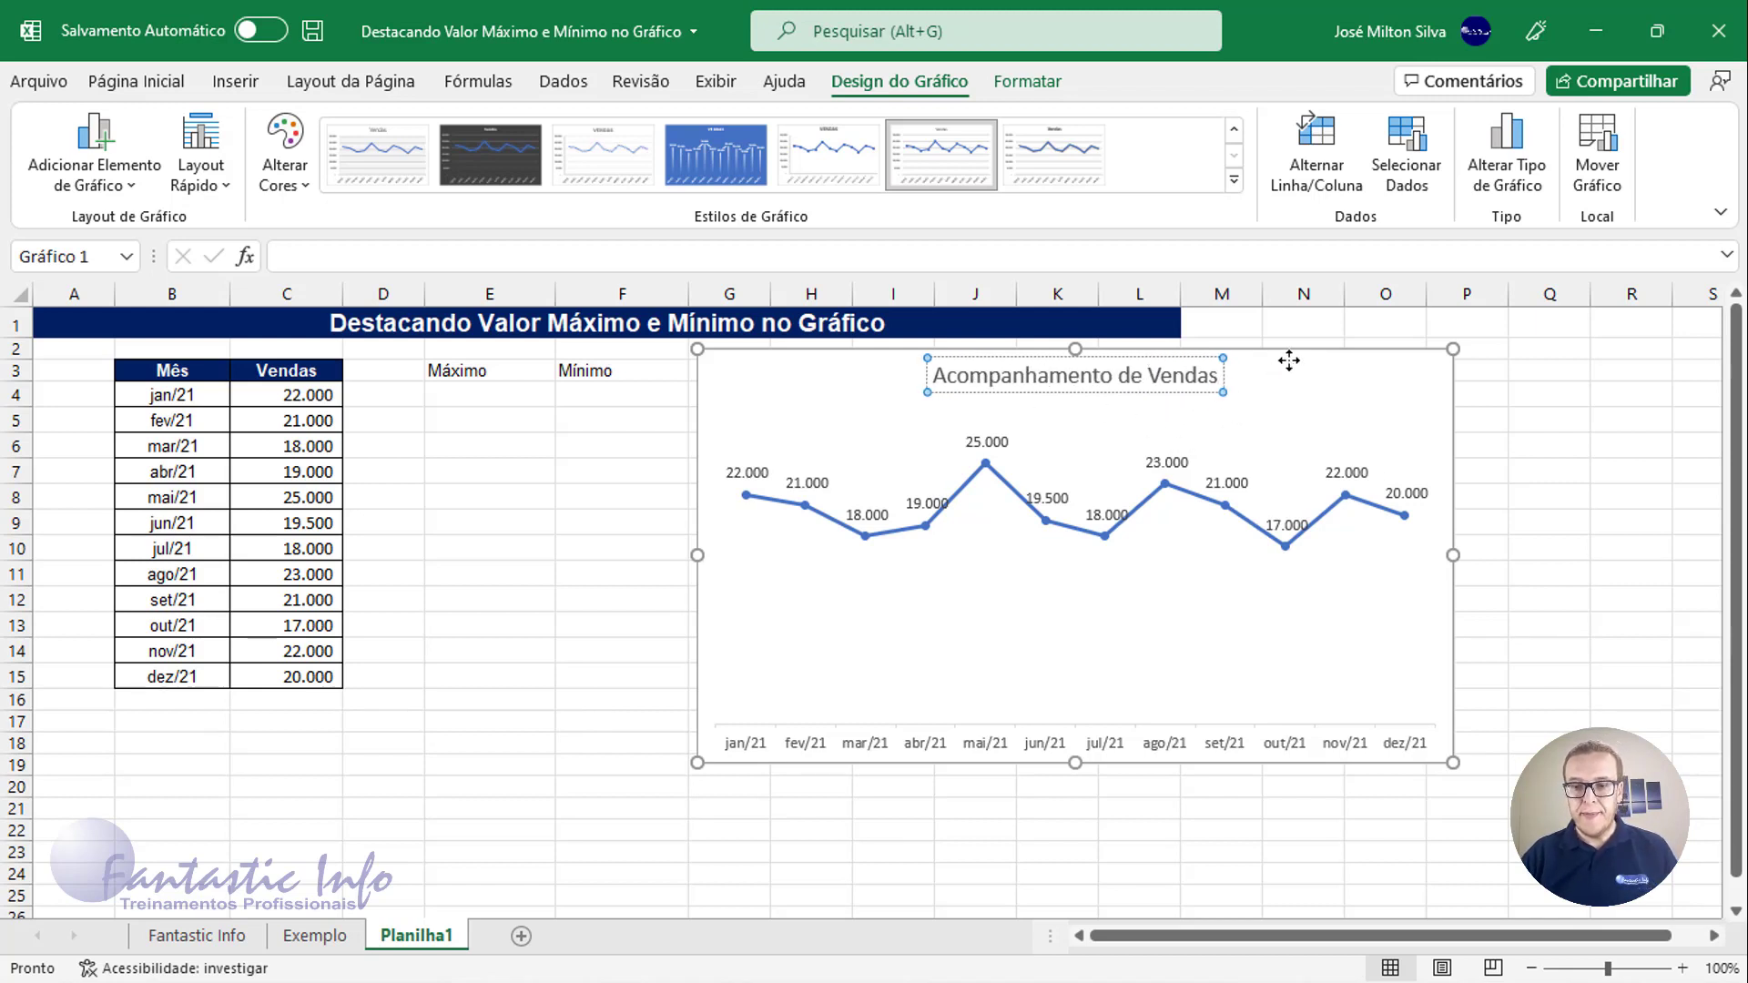
left_click(1285, 361)
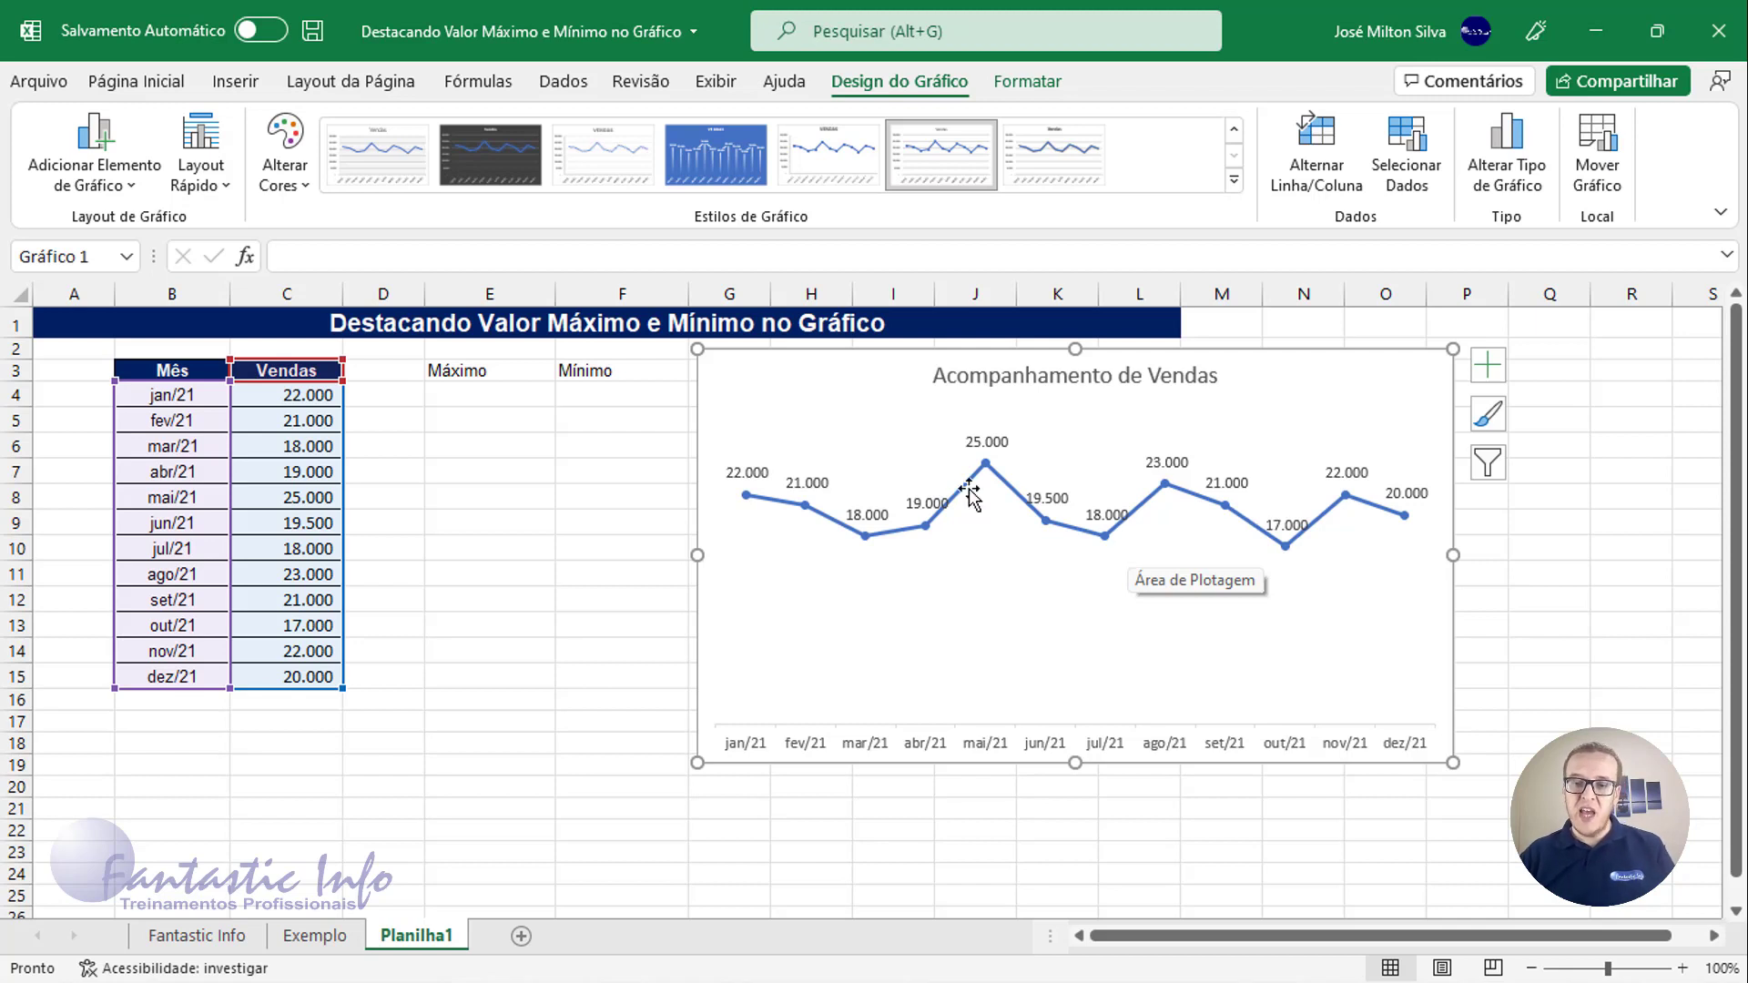
mouse_move(990, 470)
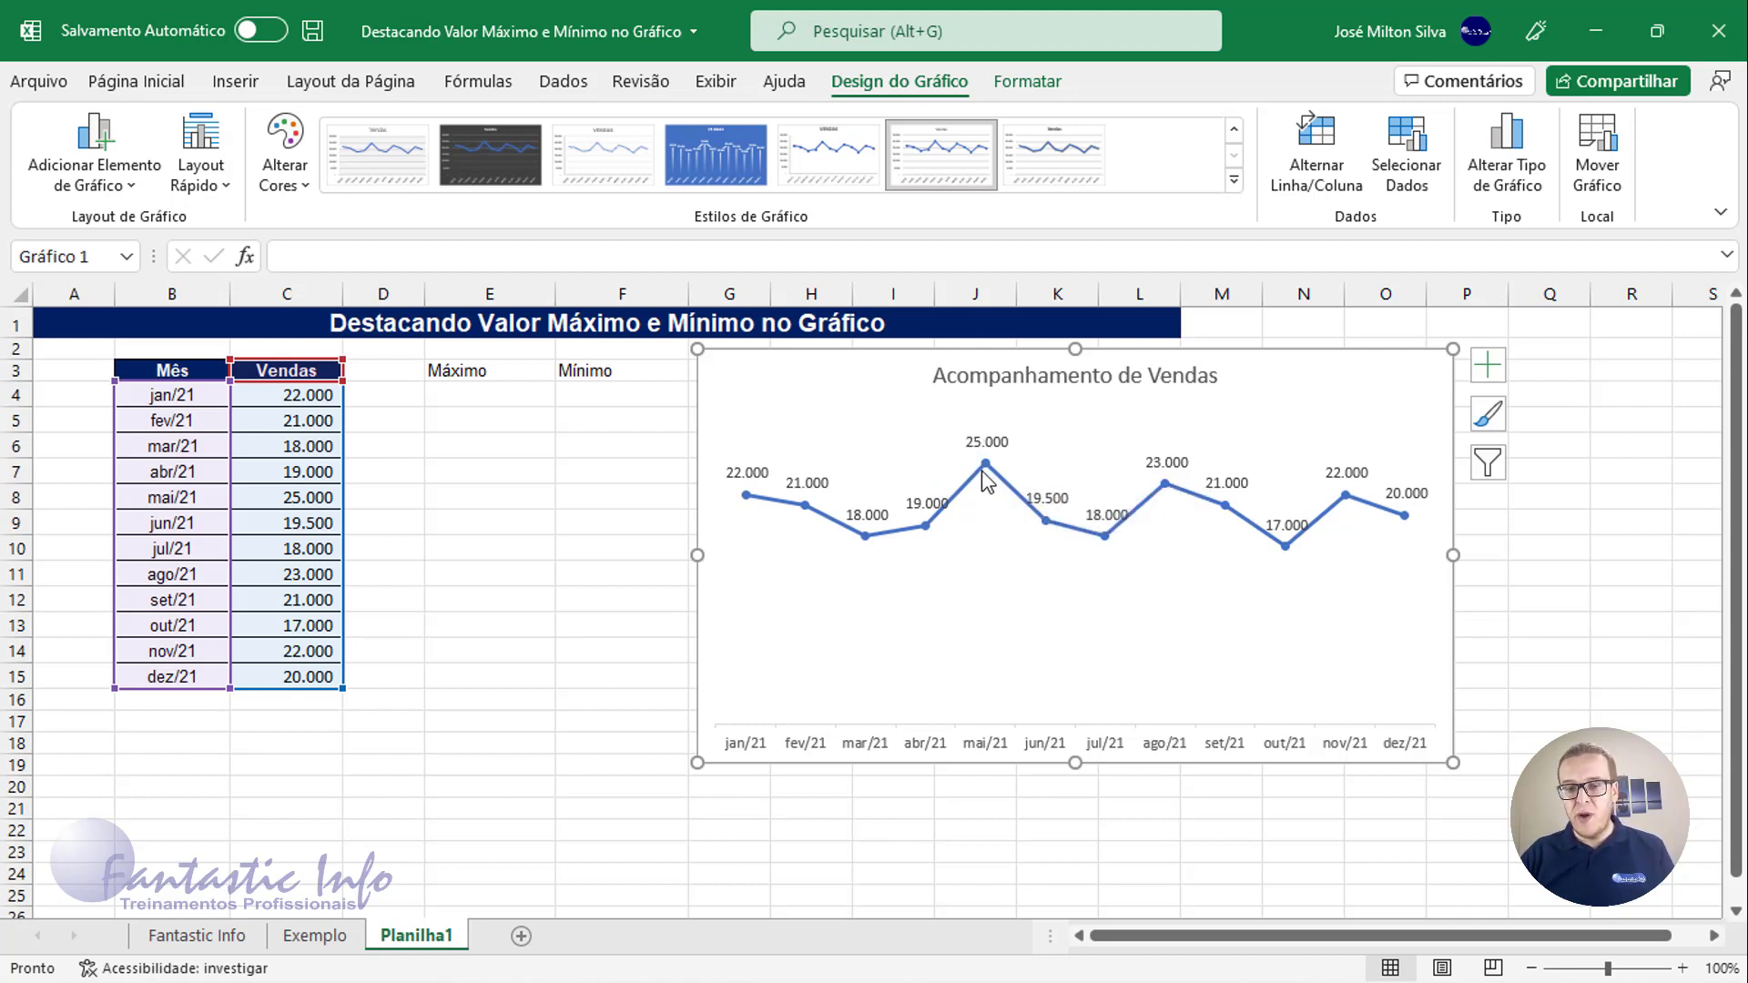
left_click(985, 469)
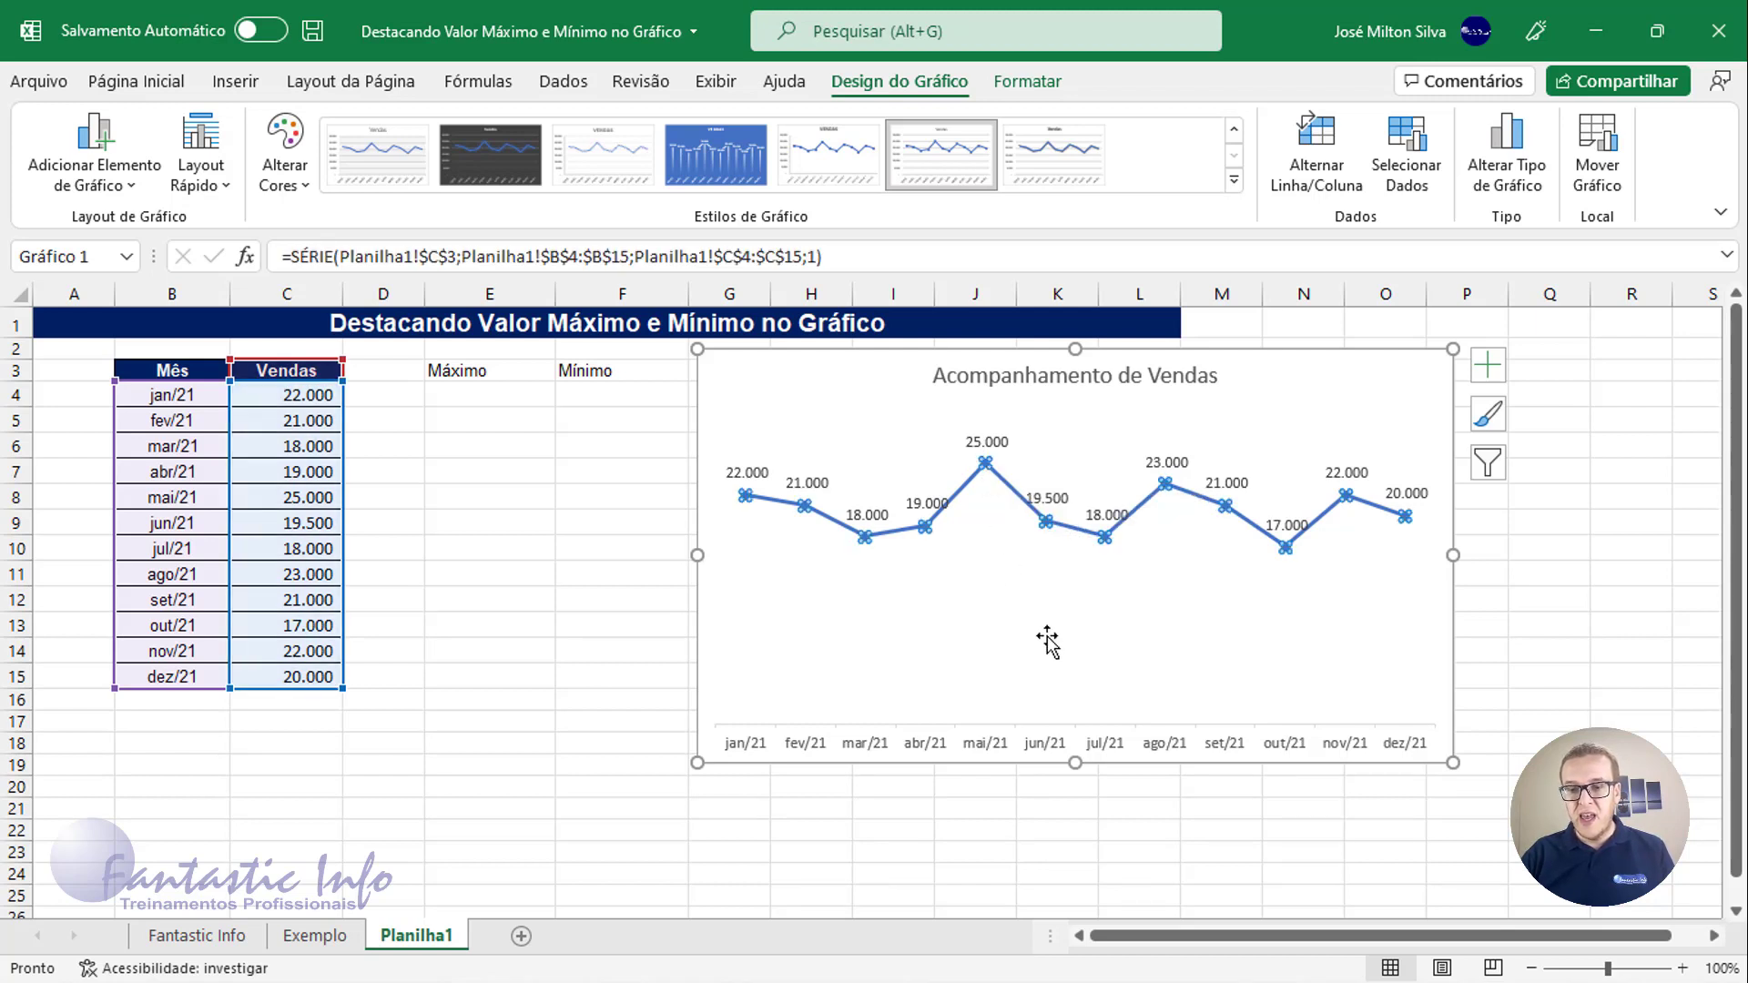
left_click(987, 467)
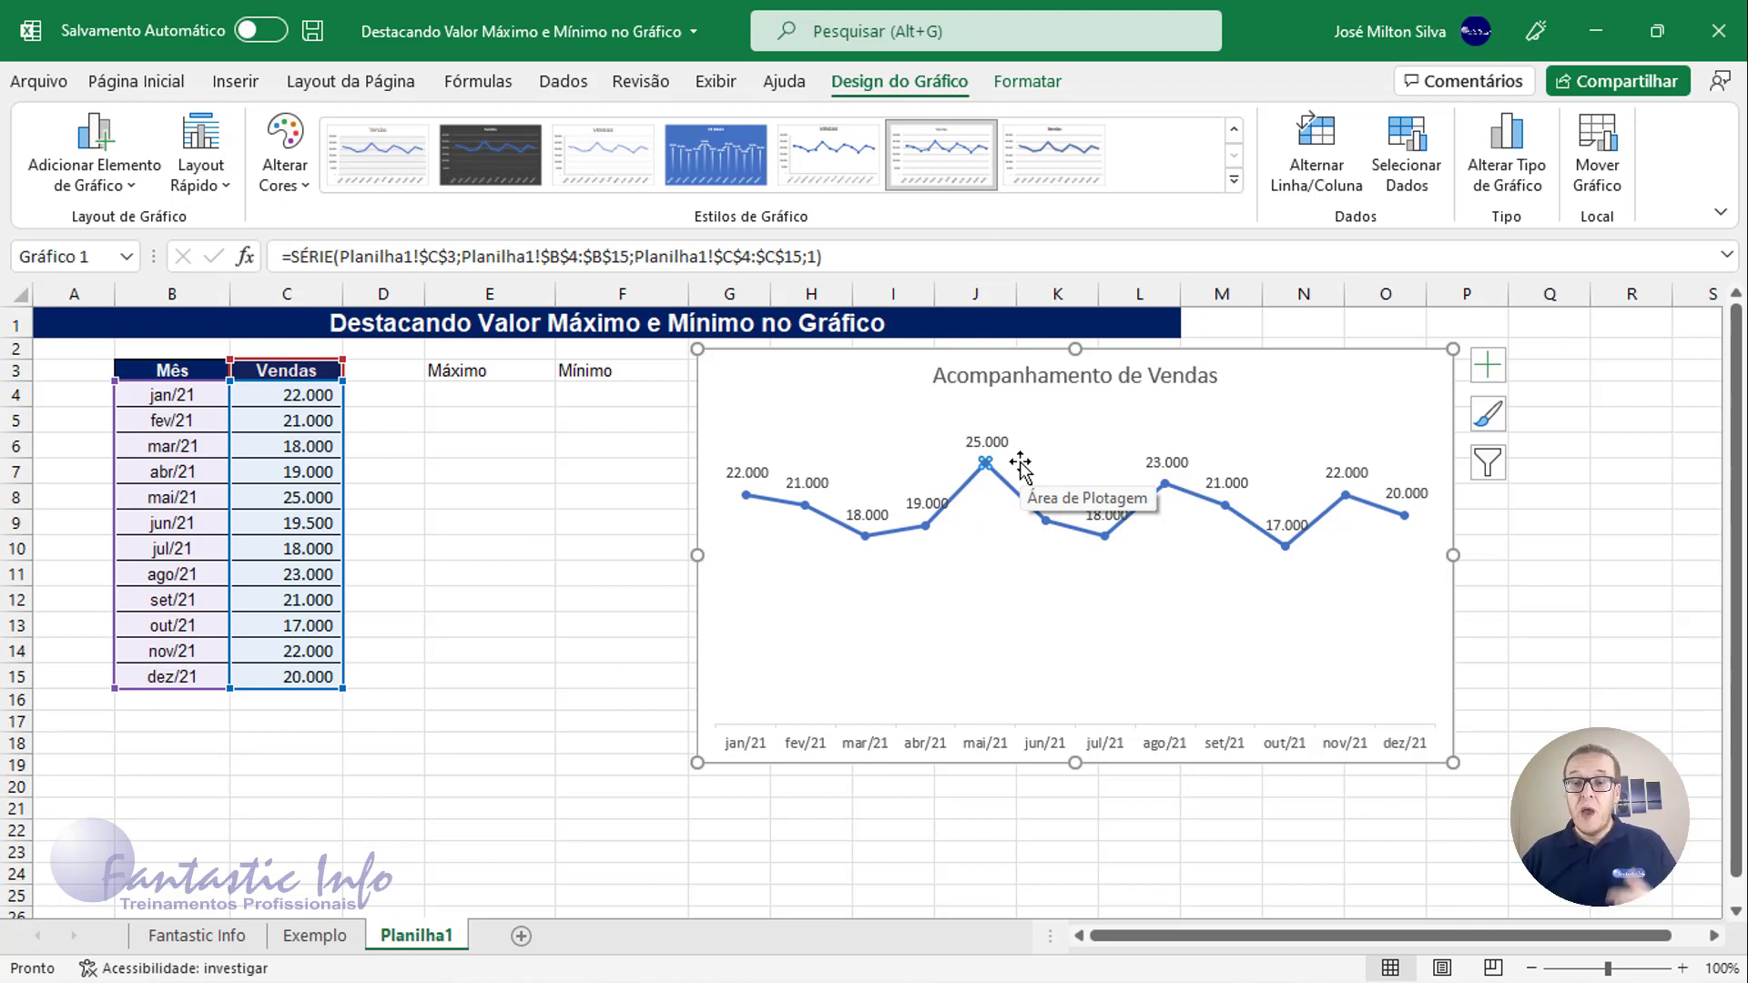
mouse_move(983, 462)
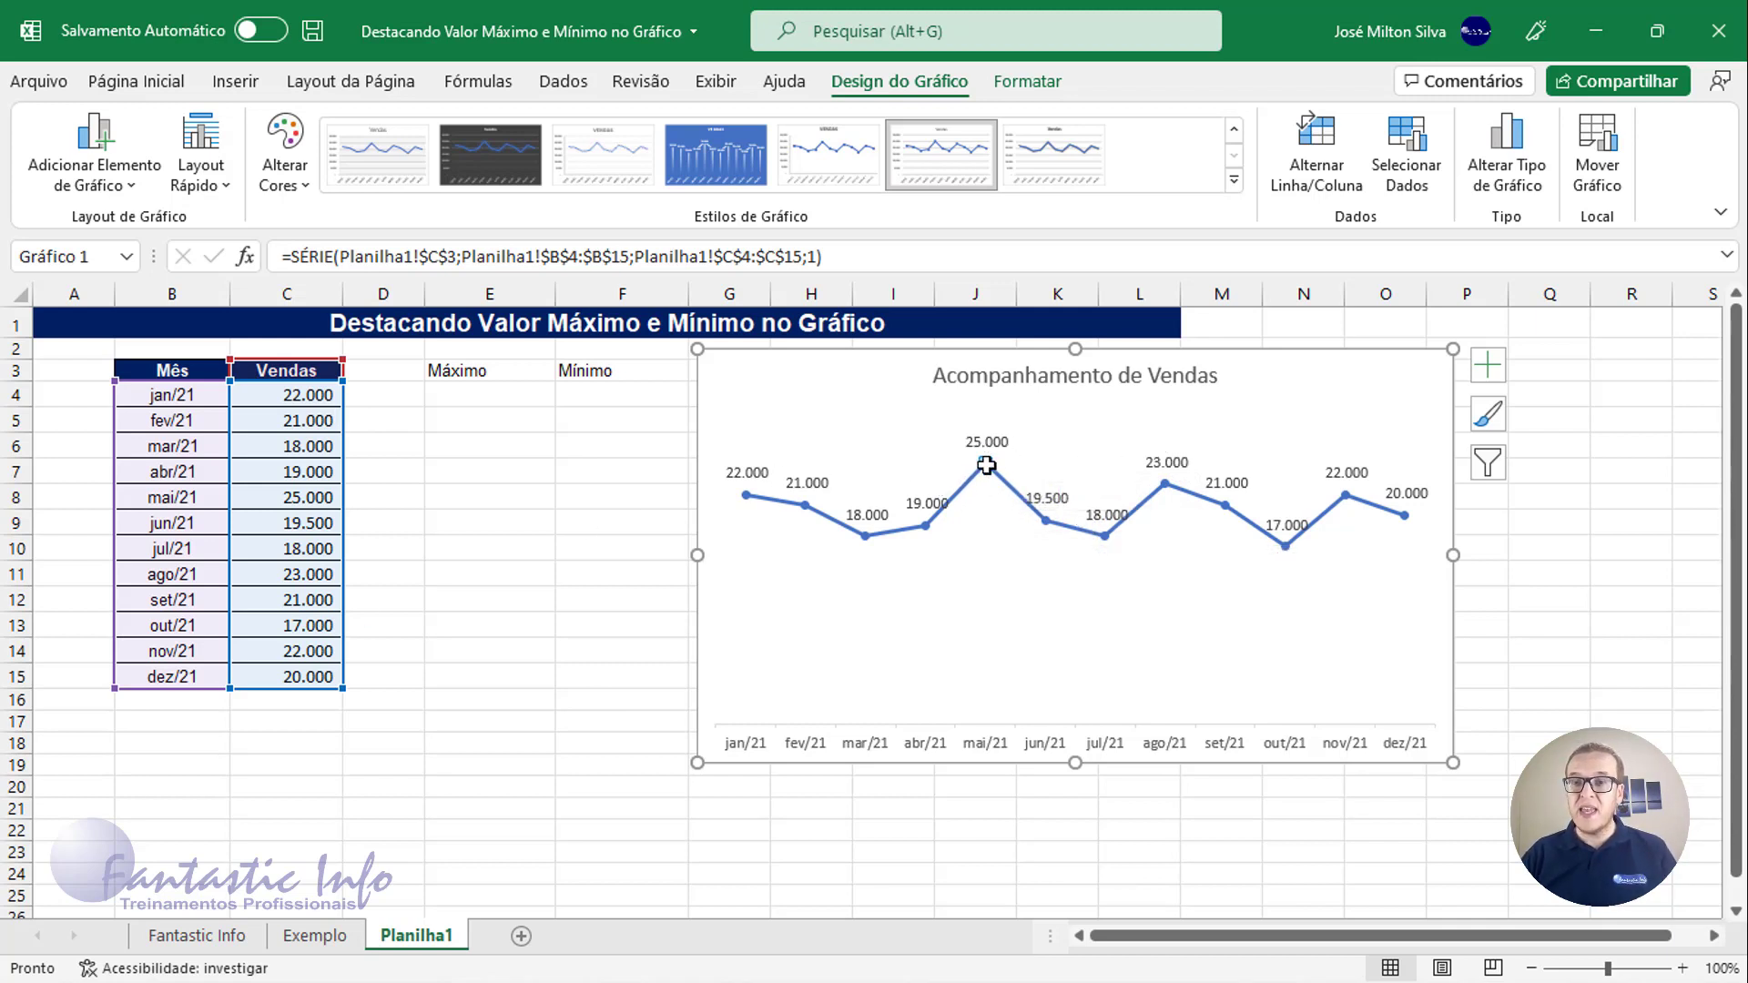
left_click(986, 465)
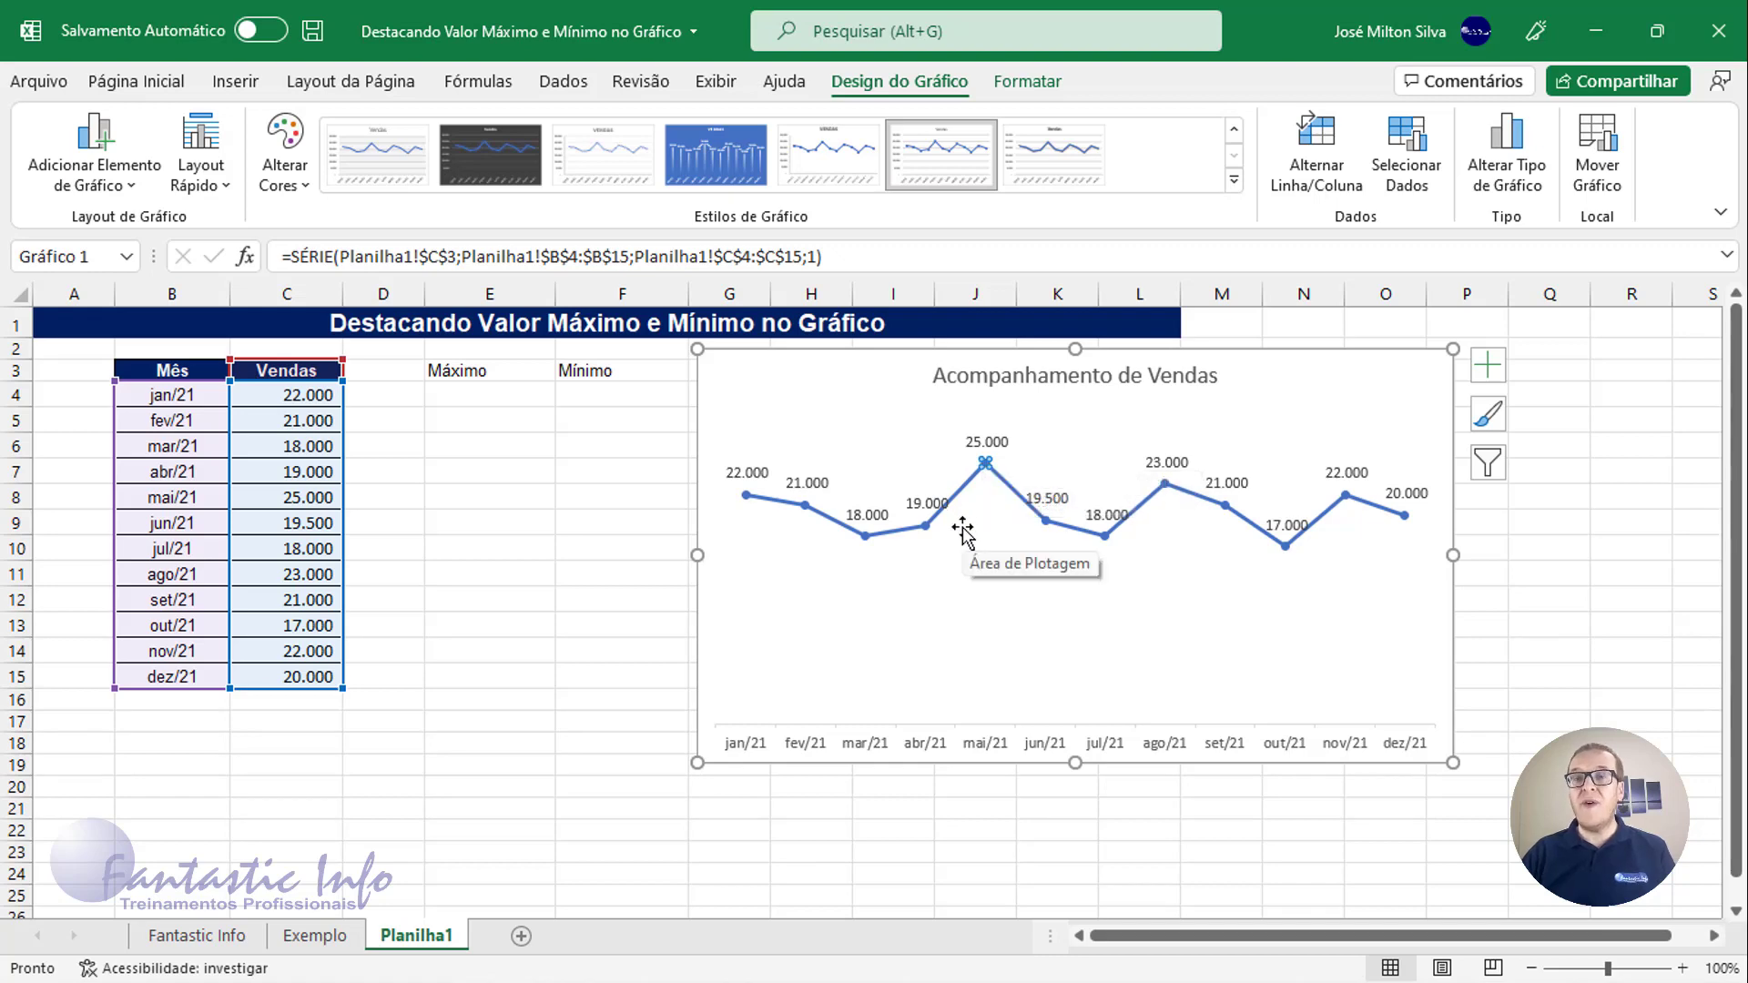
left_click(510, 419)
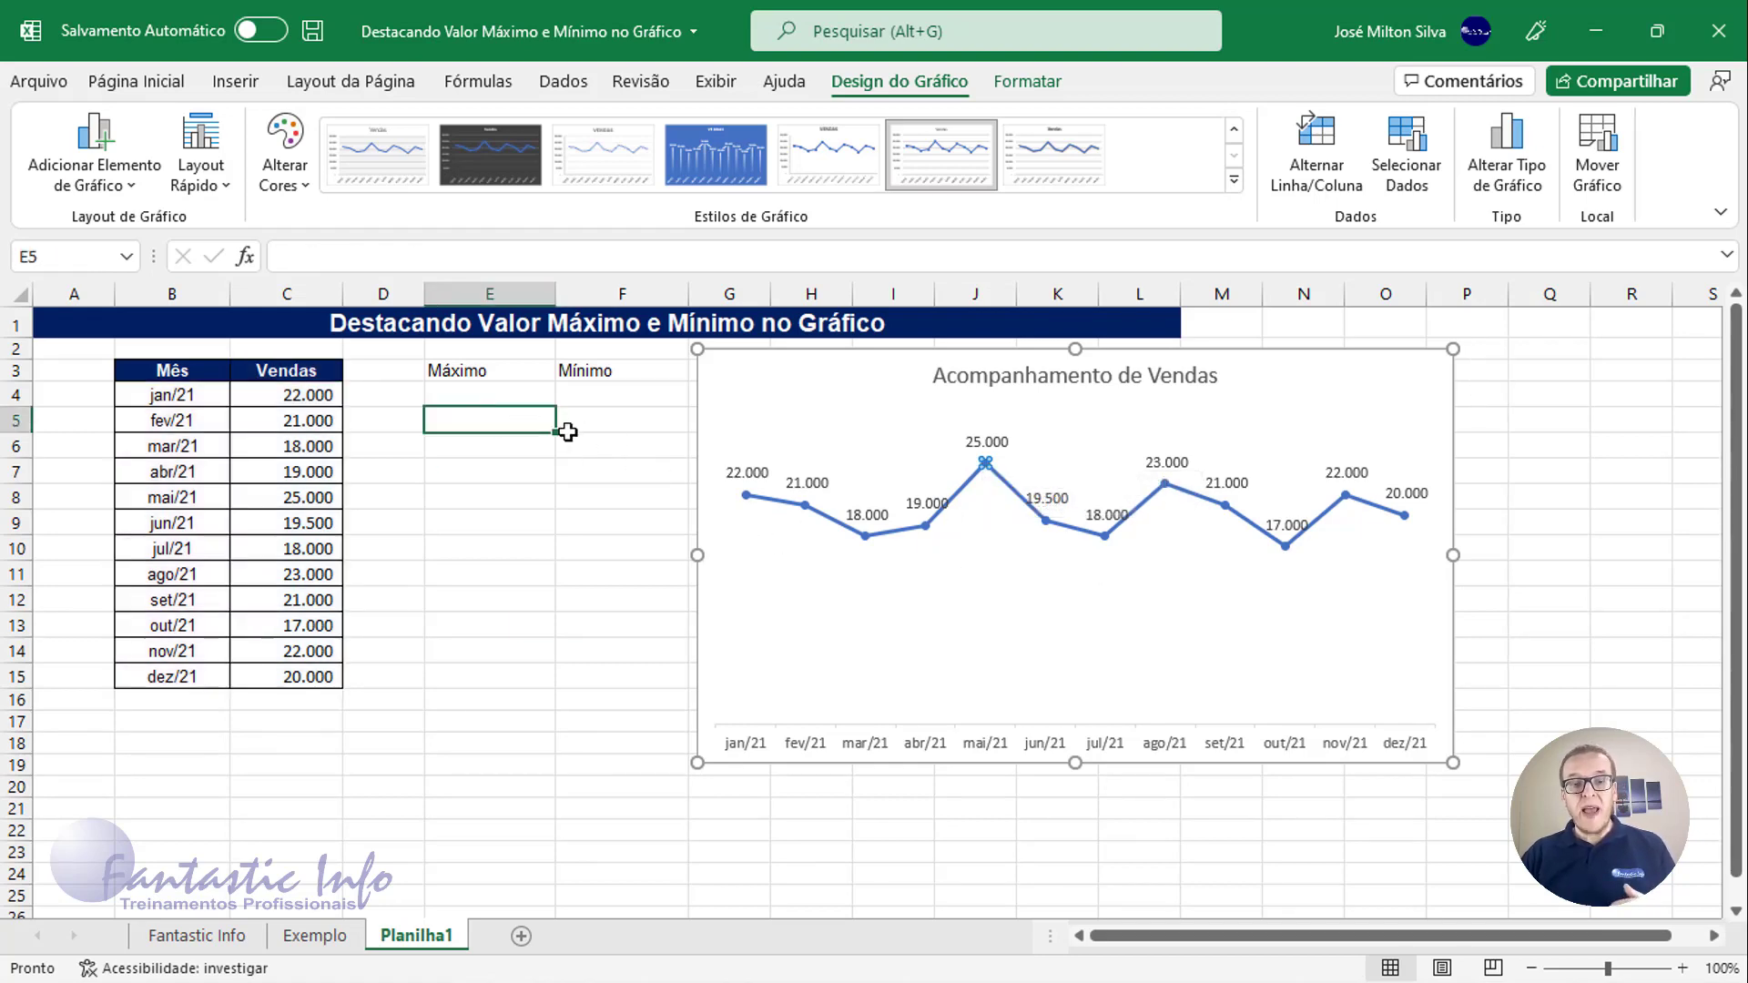
key("Up")
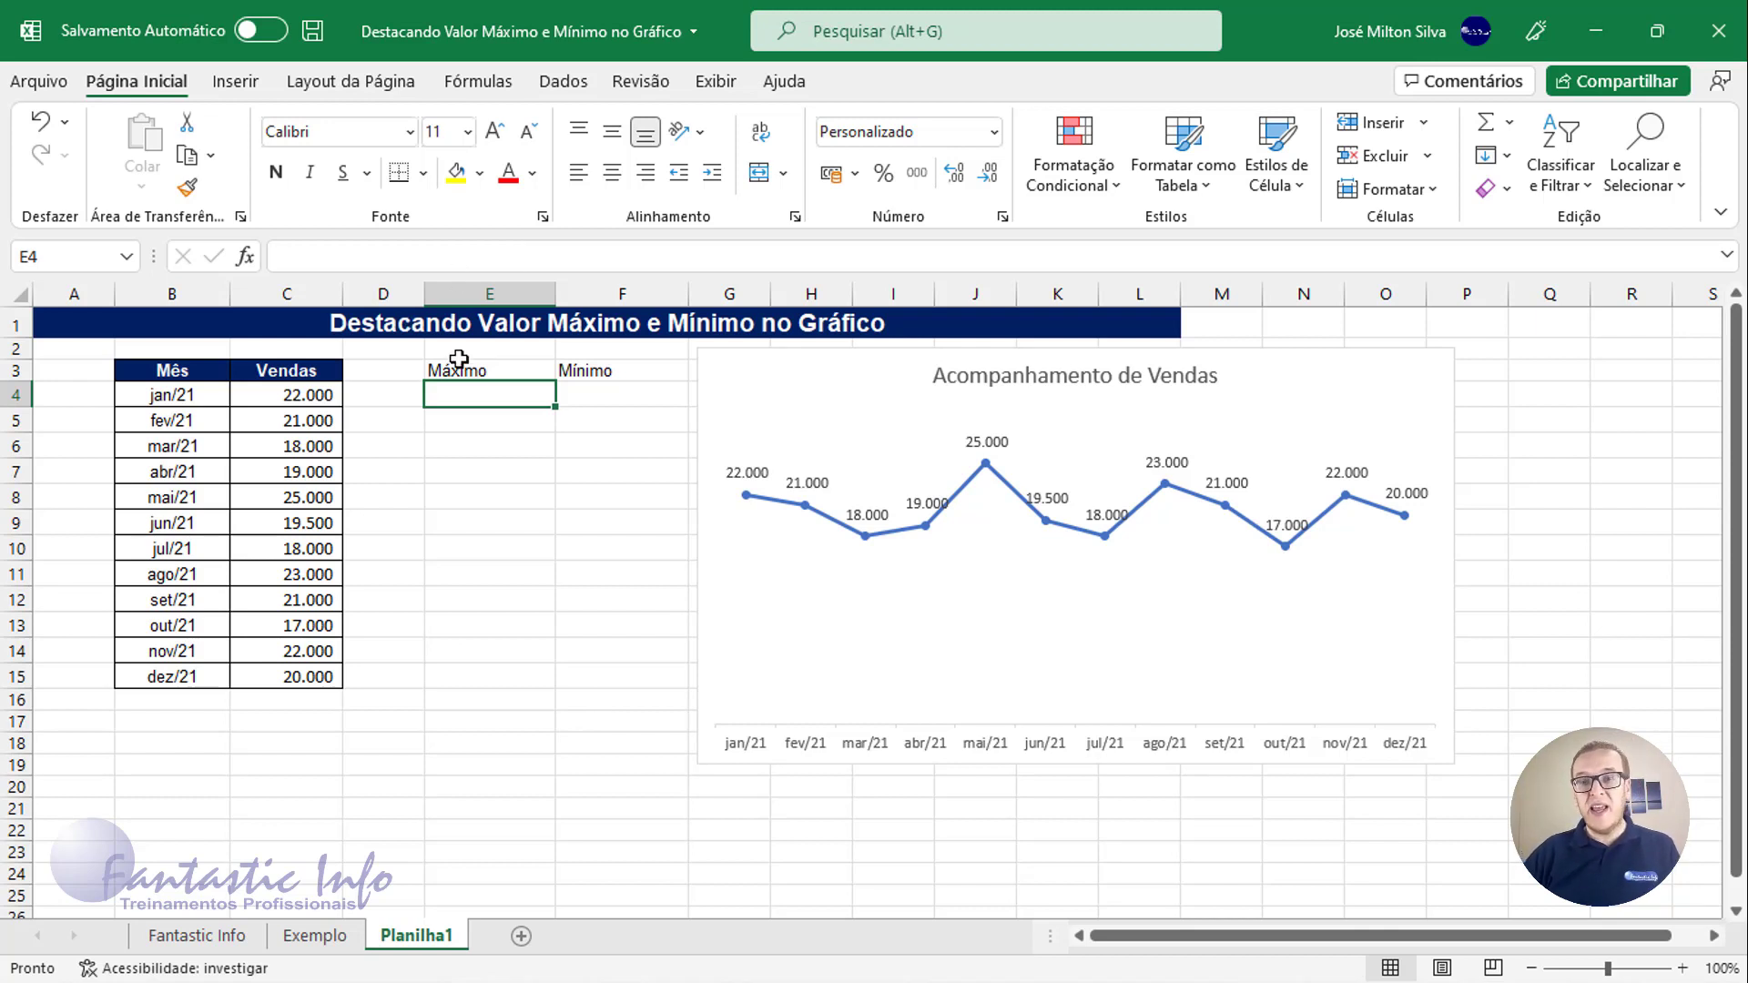
left_click_drag(461, 369, 582, 374)
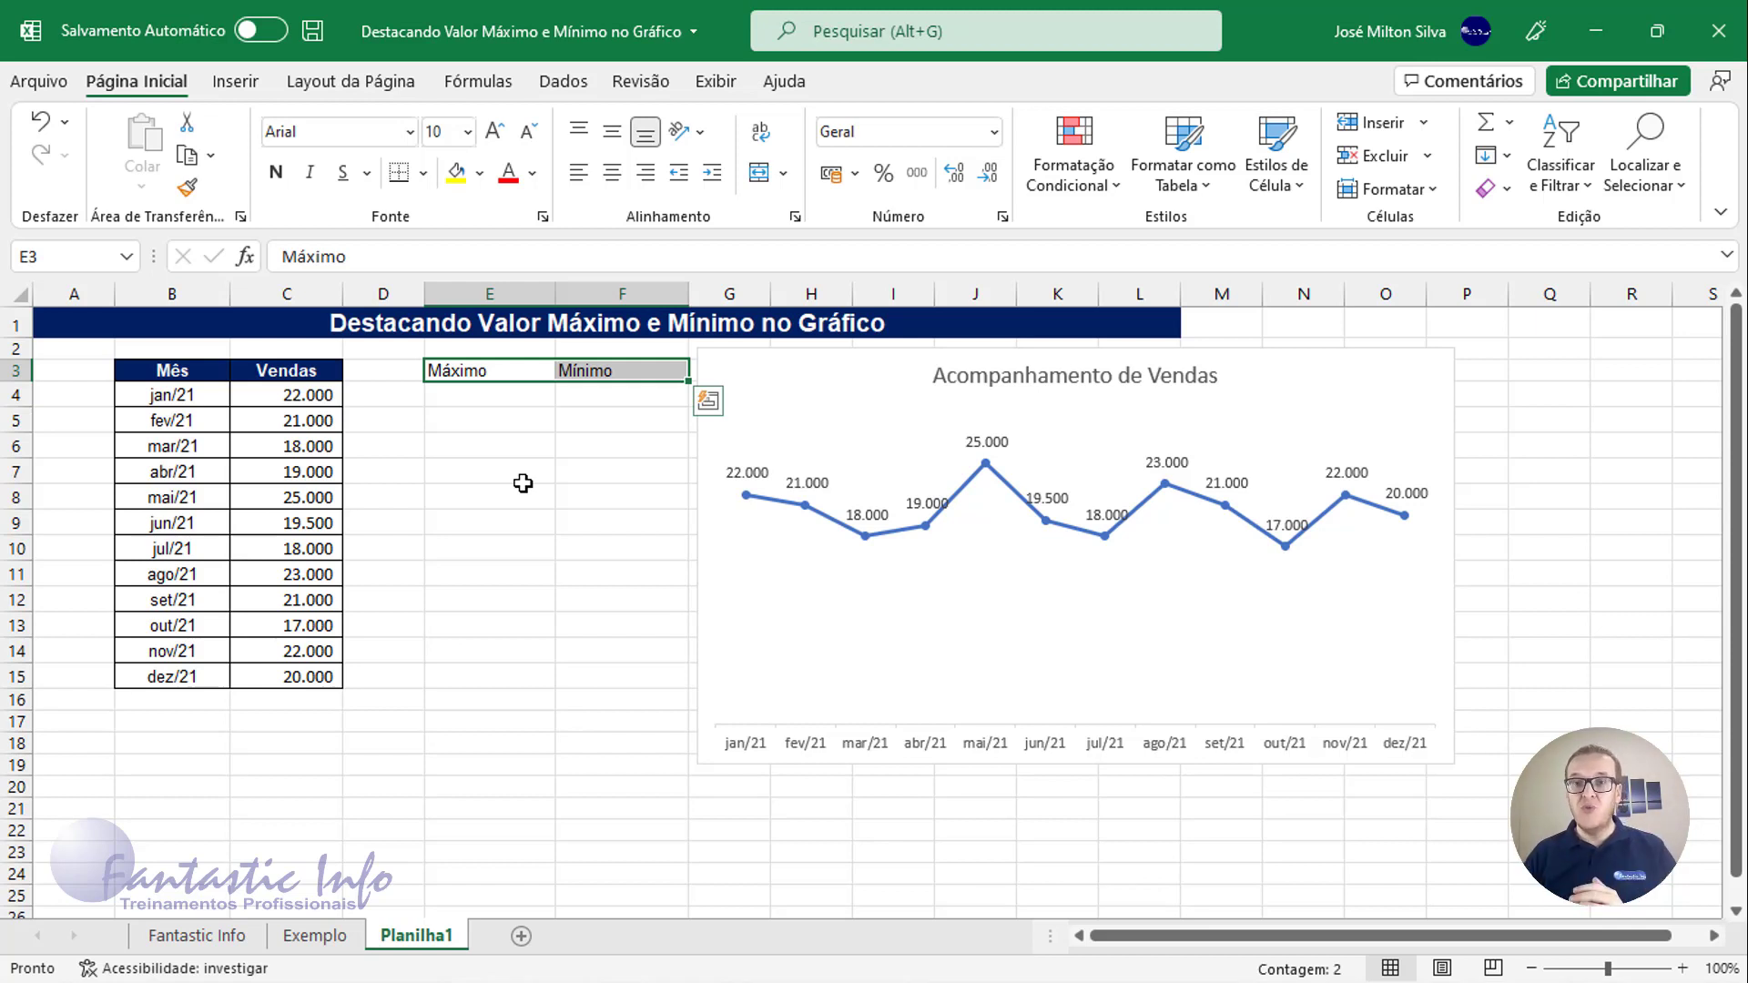
left_click(484, 393)
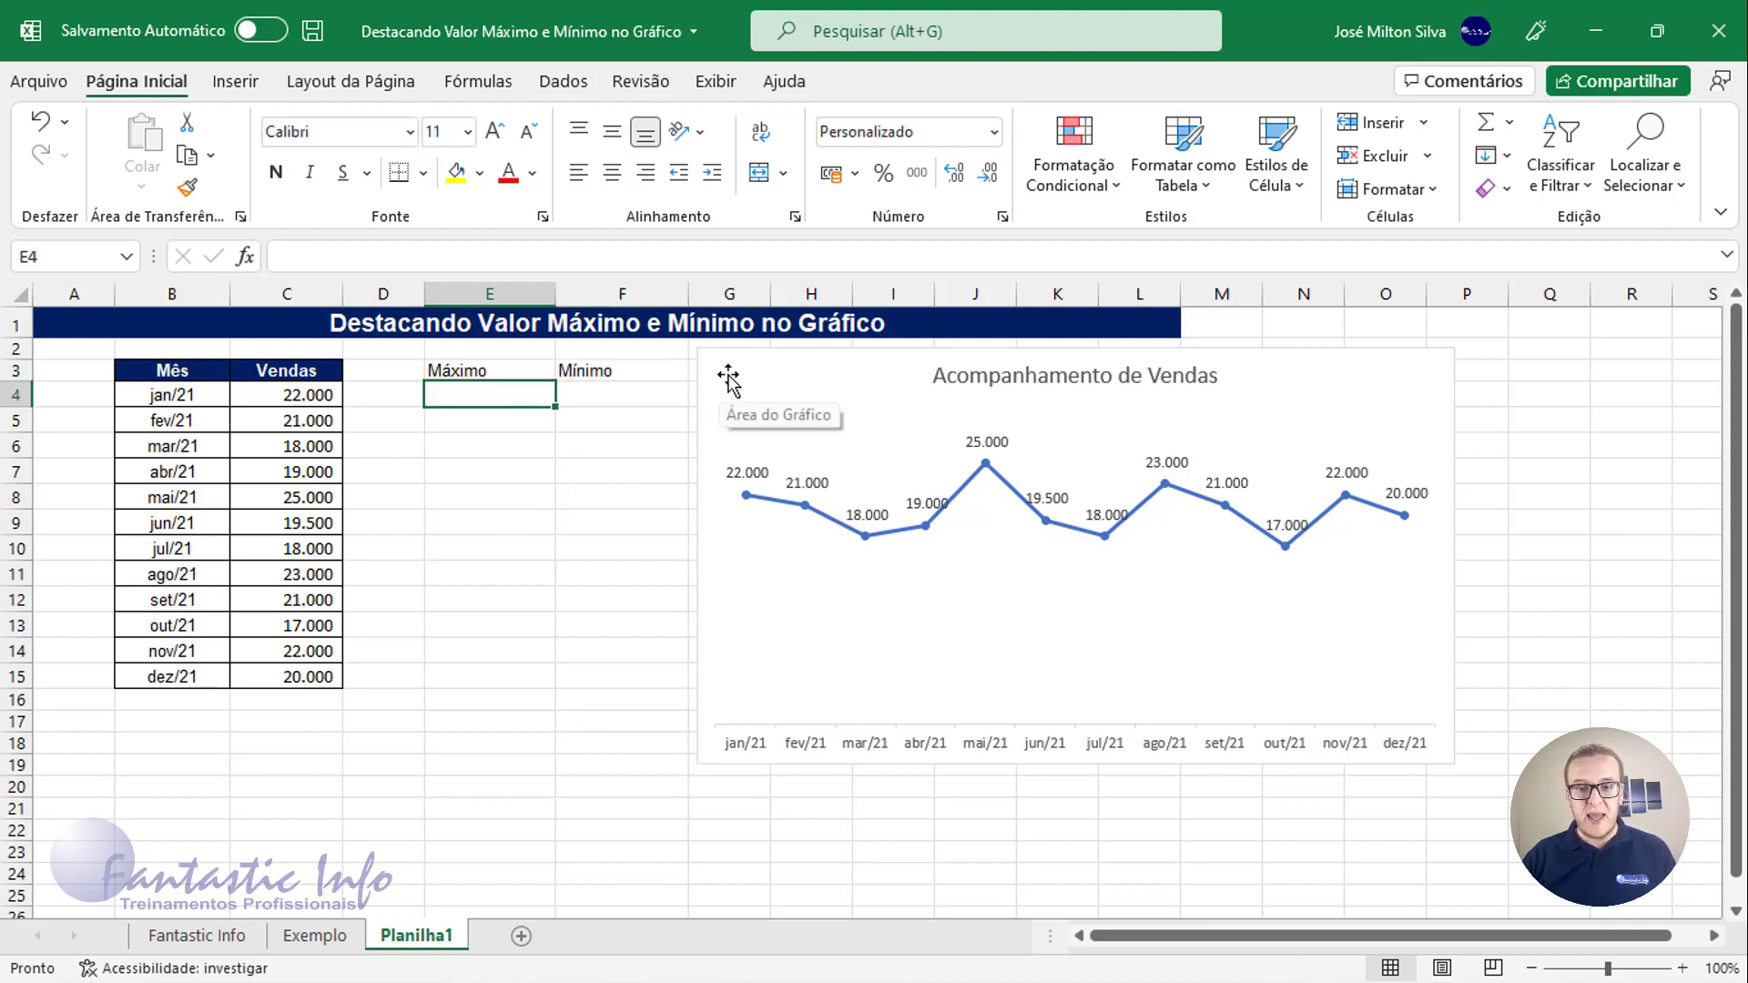
Step: Move the sales chart down and slightly to the right so that it spans about rows 7 to 24
left_click_drag(737, 381, 789, 487)
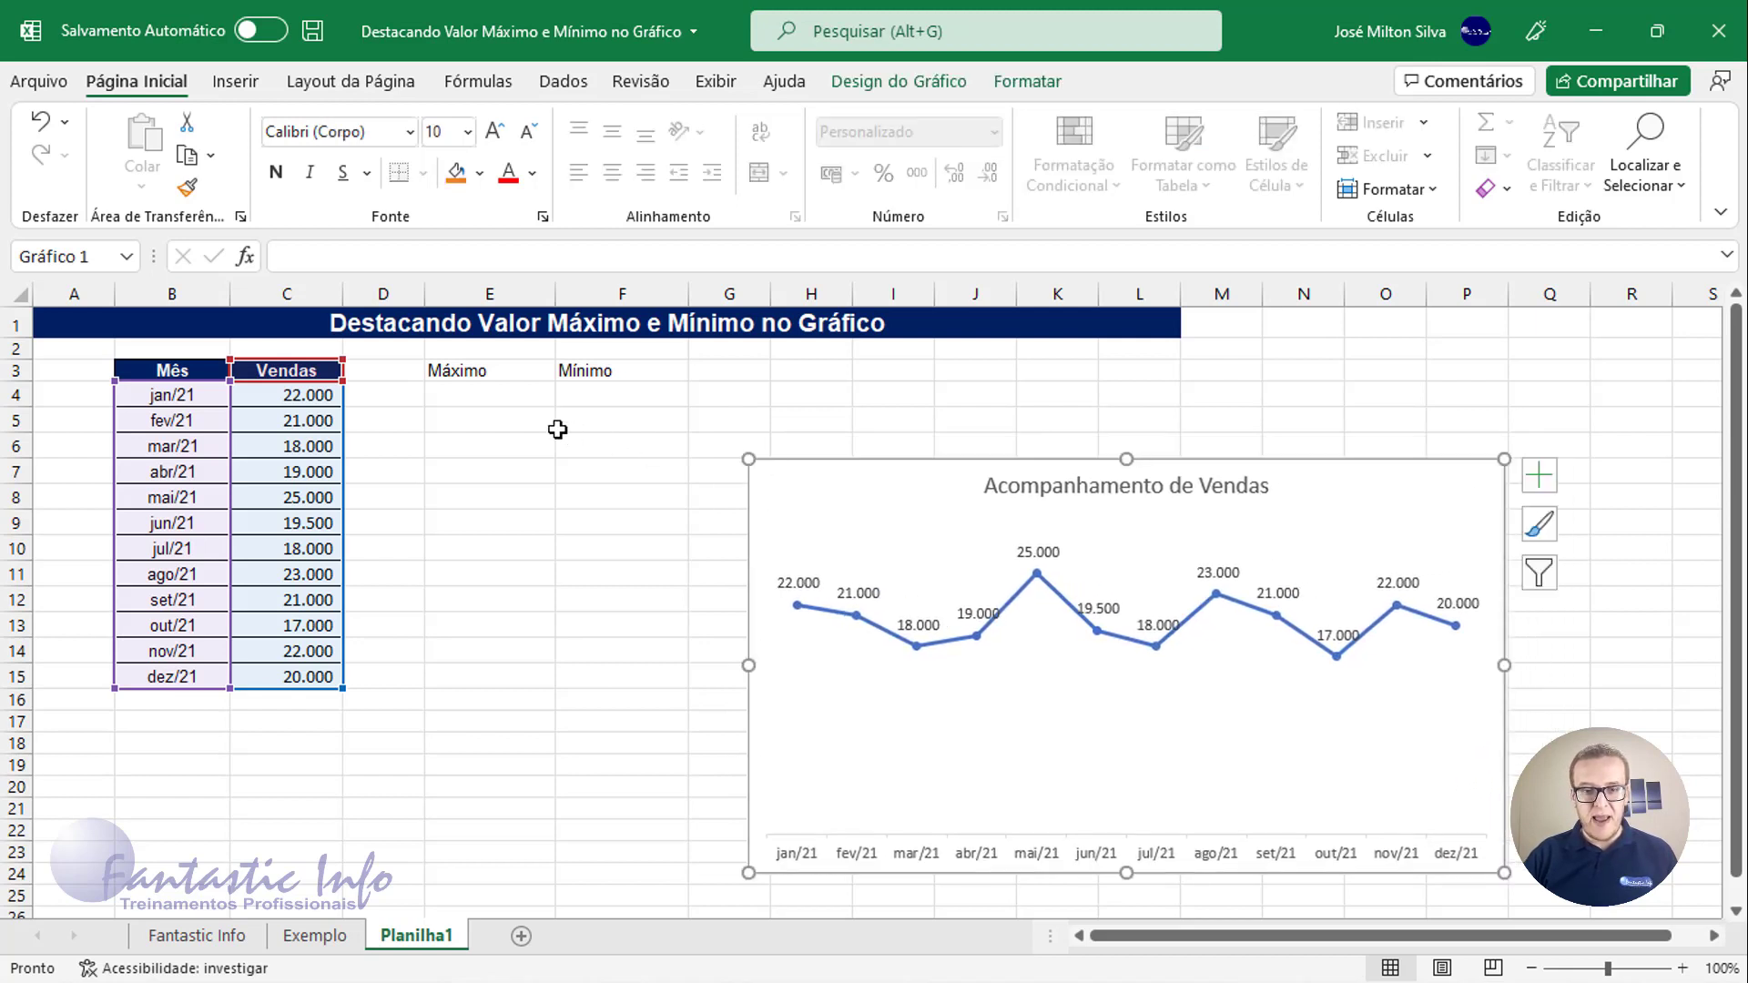
left_click(469, 401)
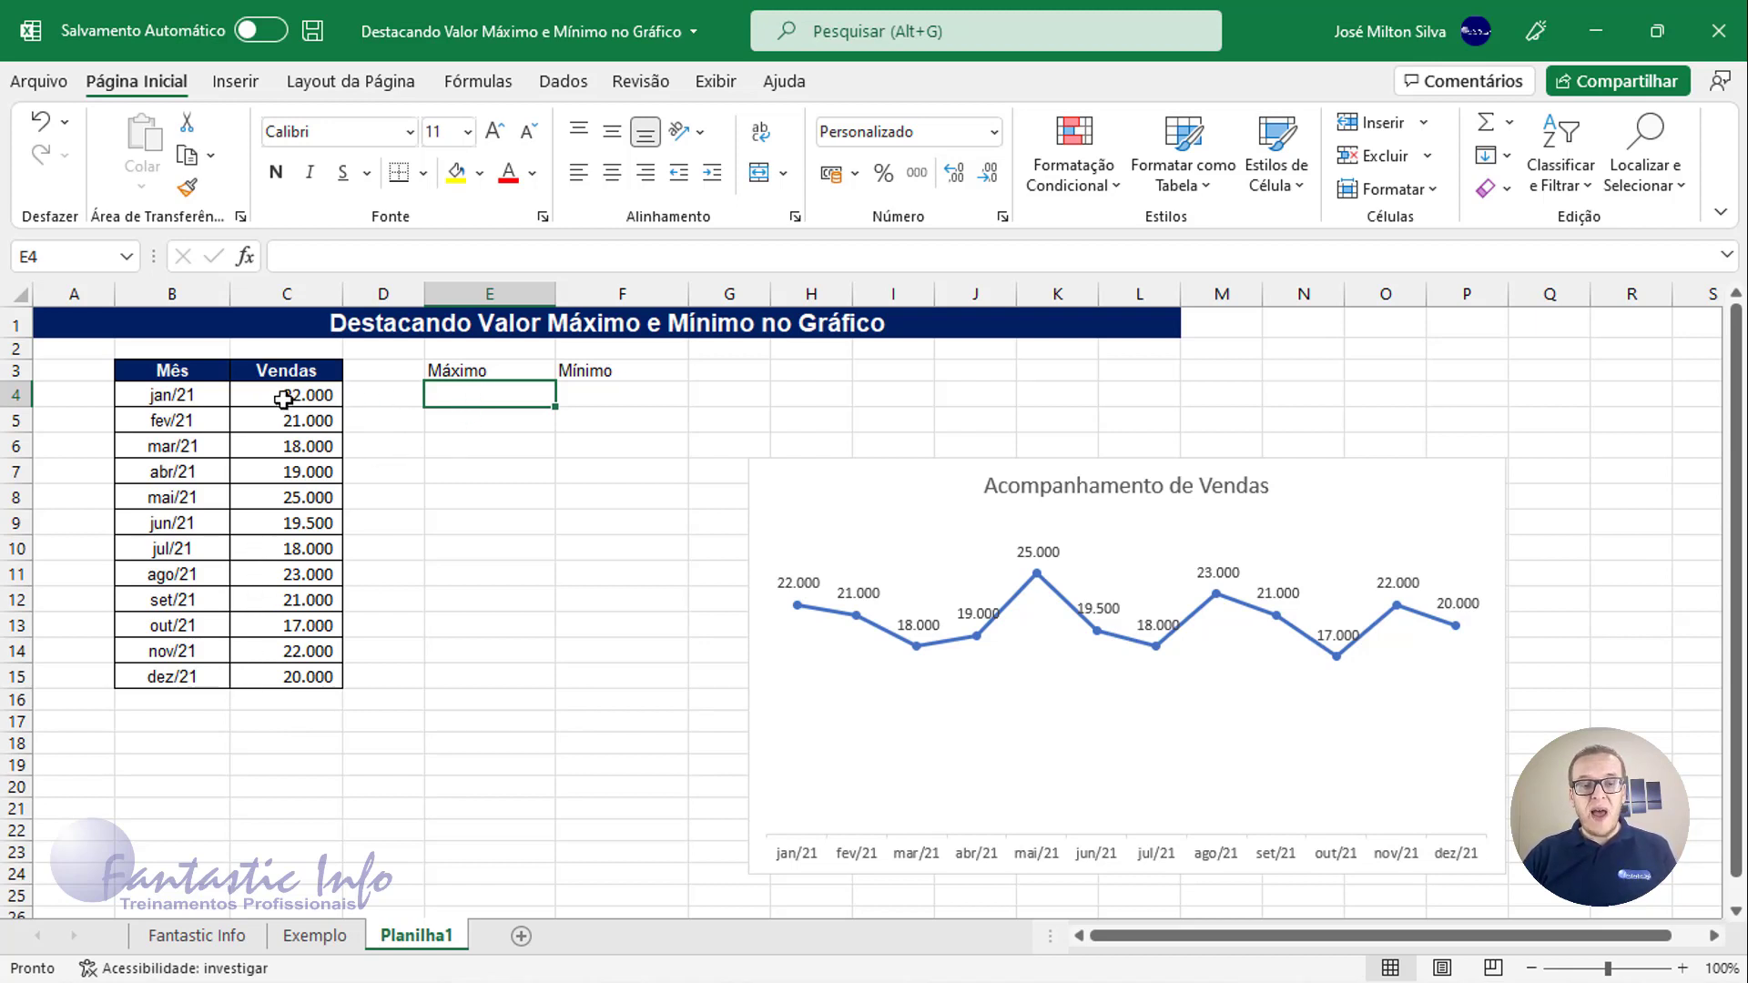
left_click(292, 401)
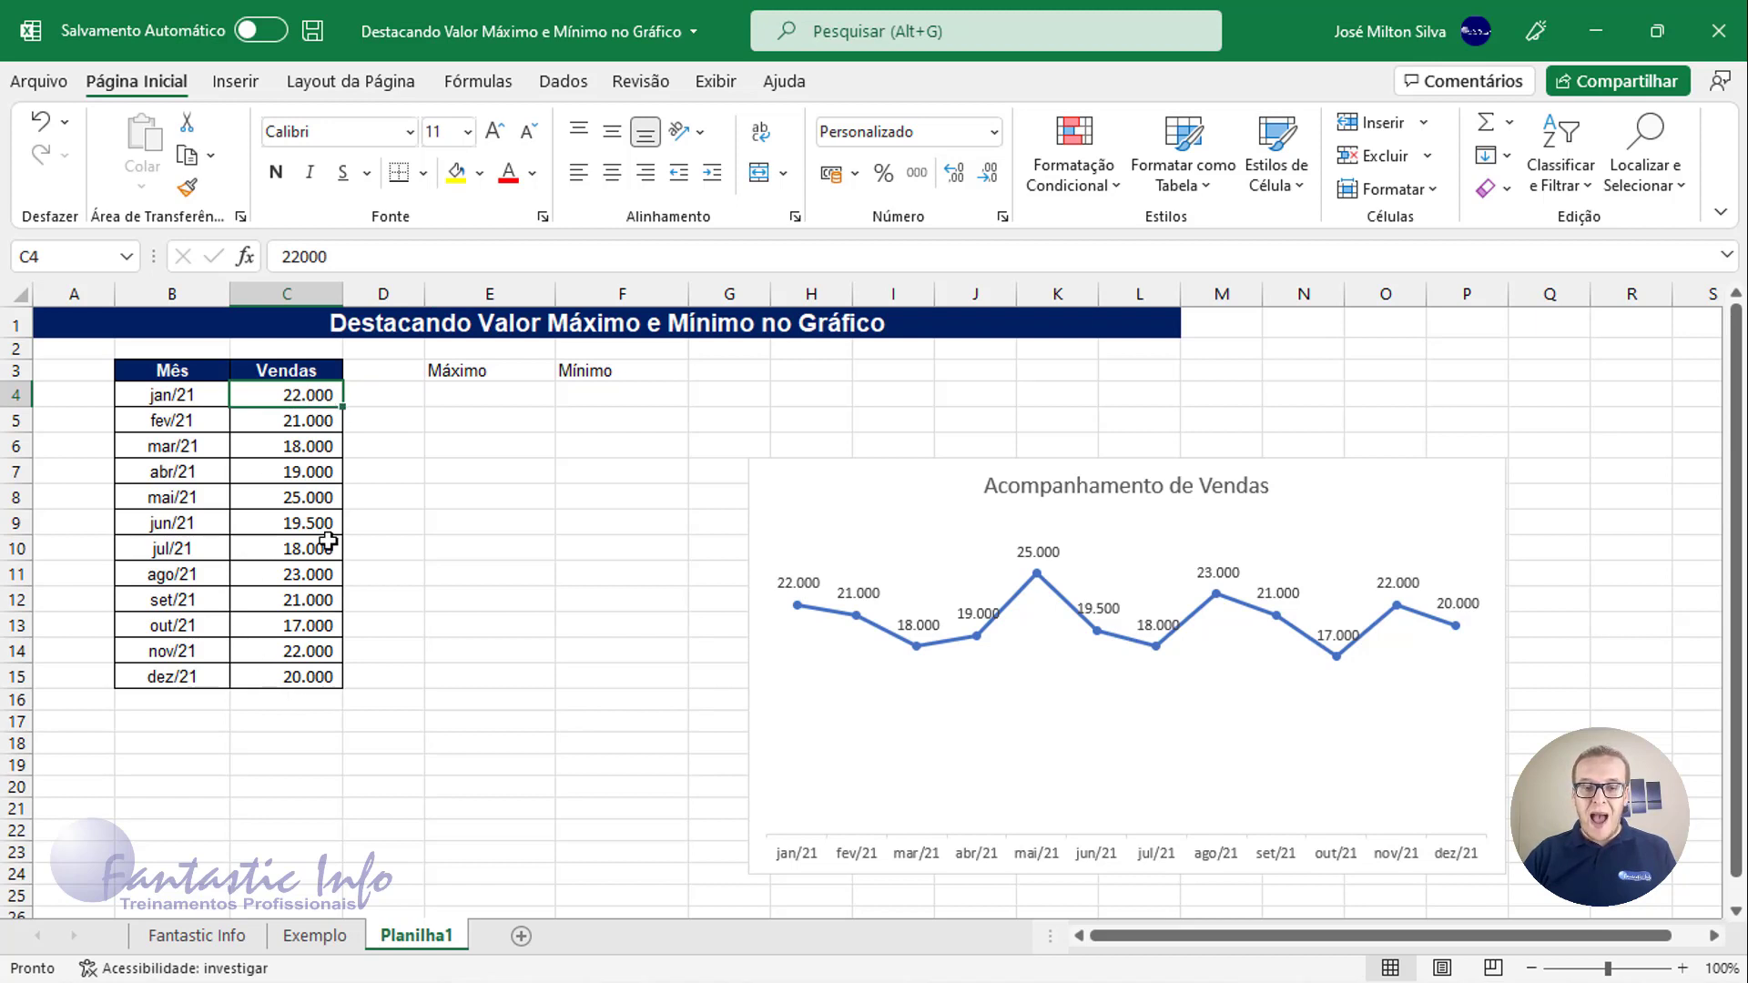
Step: Begin an SE formula in E4 whose logical test is C4=MÁXIMO($C$4:$C$15), with the sales range as an absolute reference
left_click(457, 402)
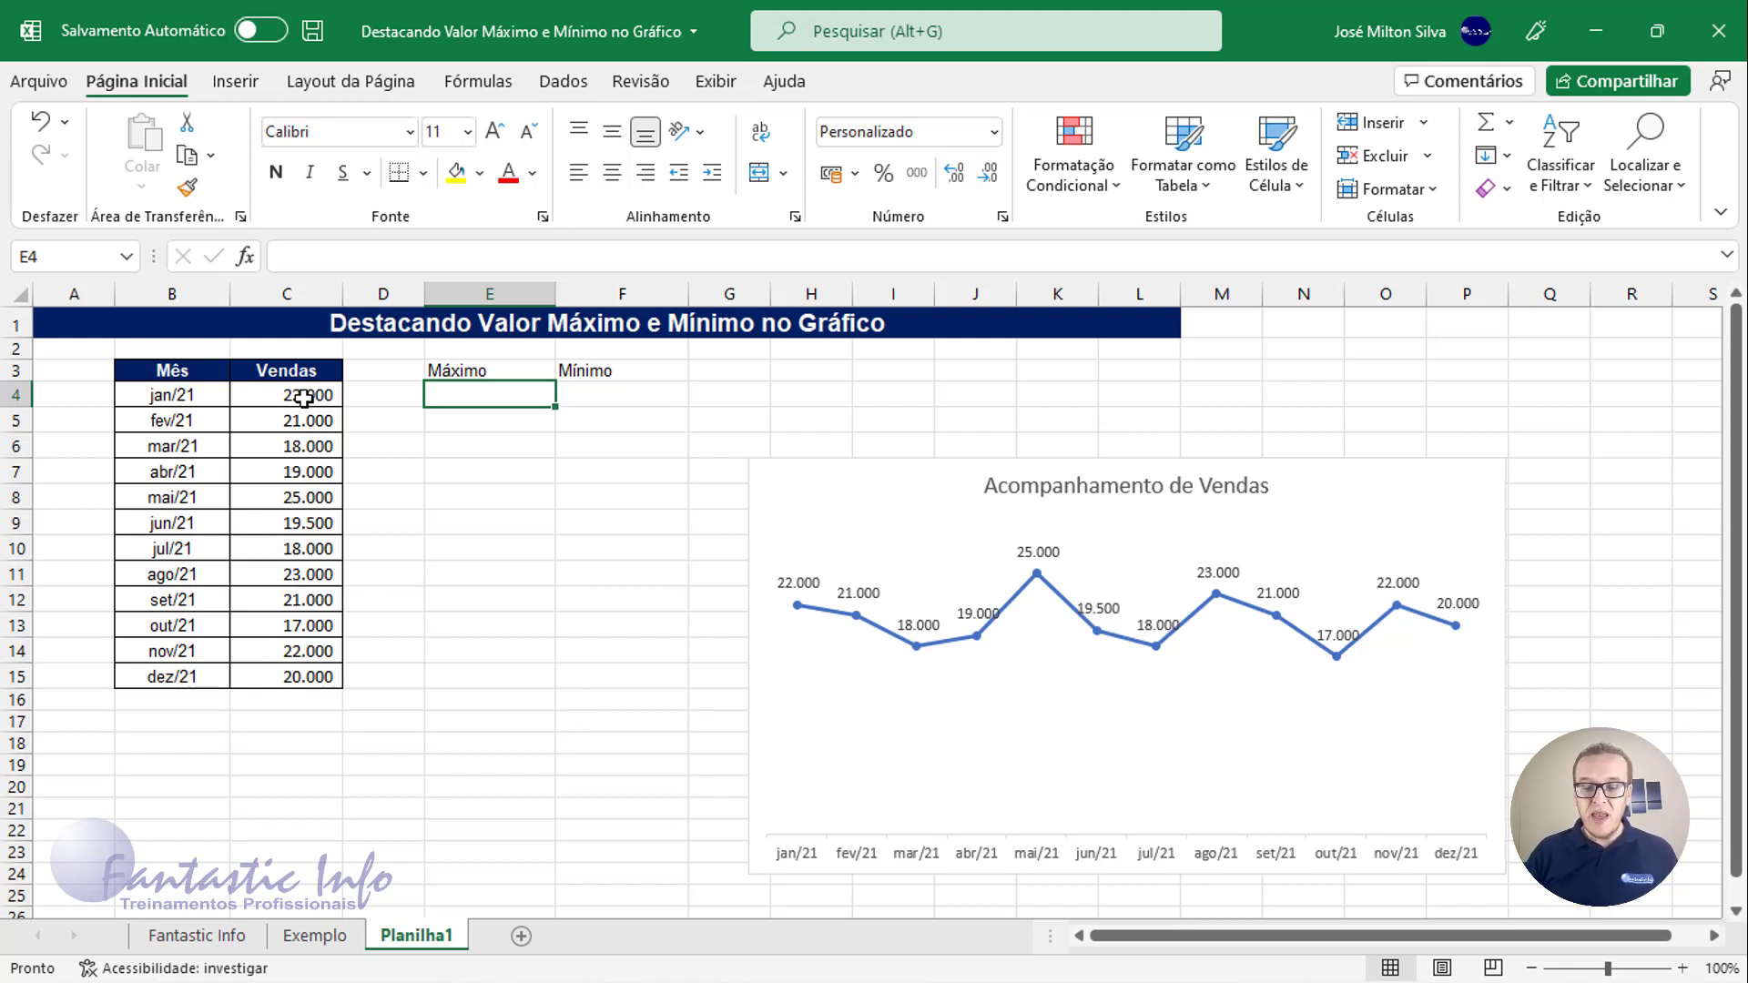
type("=")
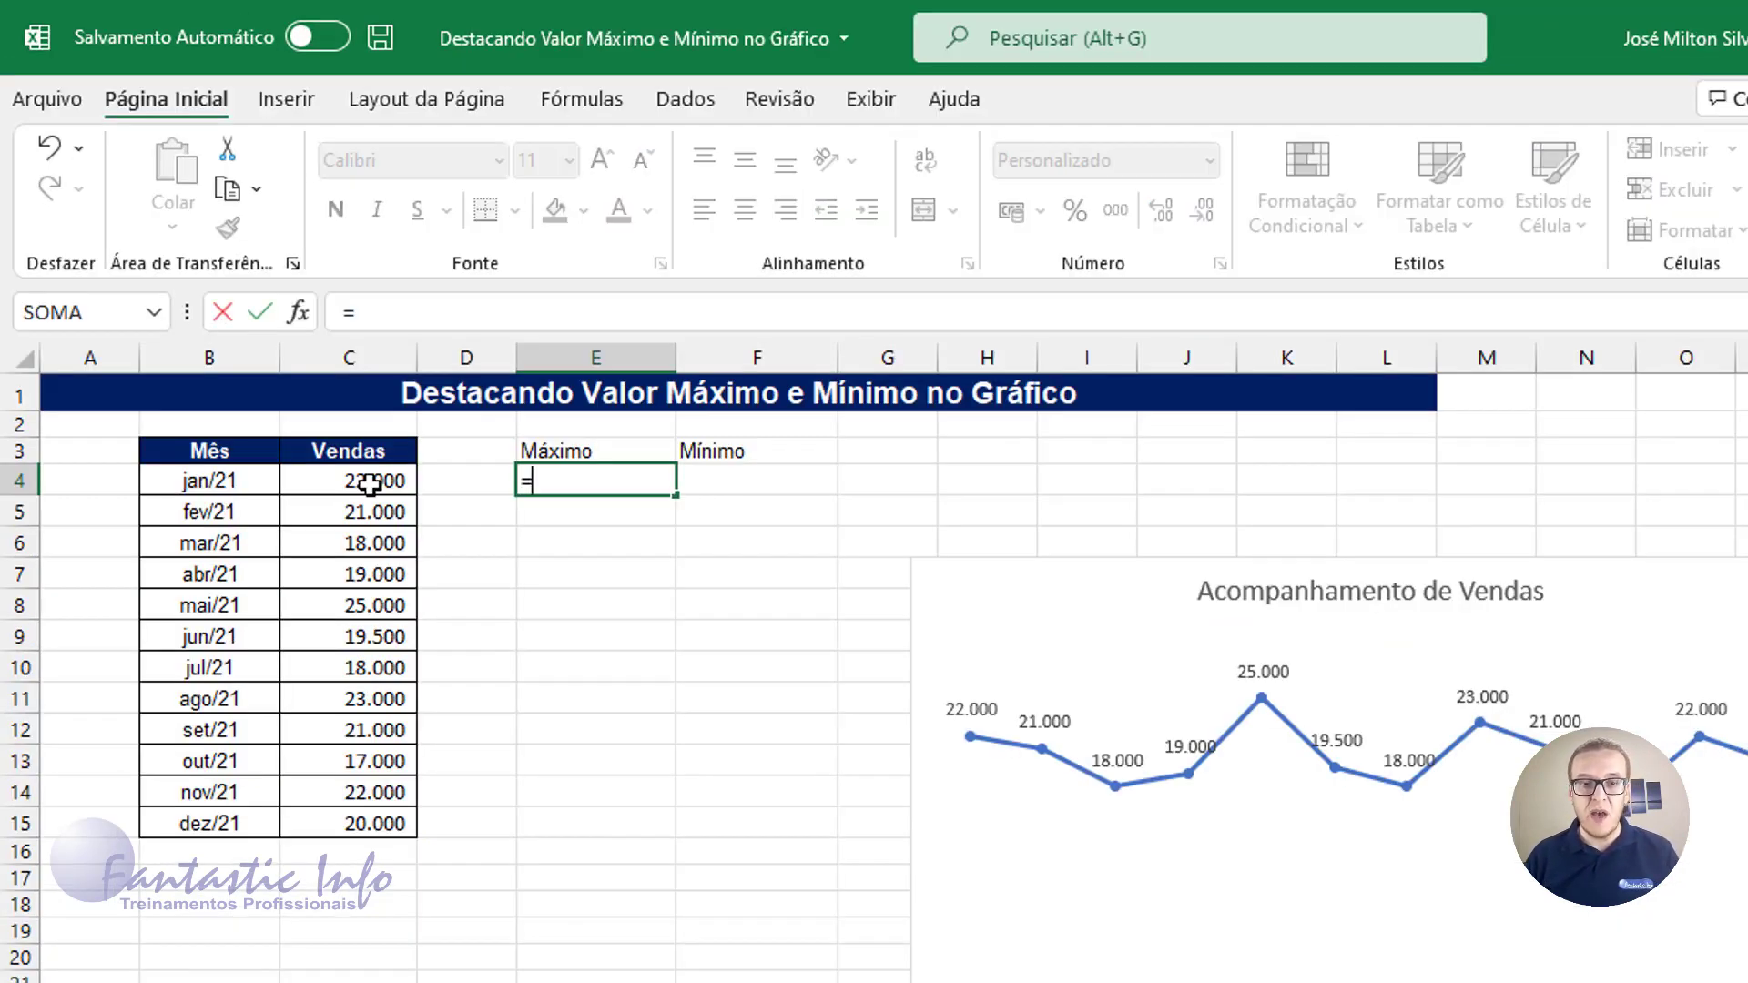
type("SE")
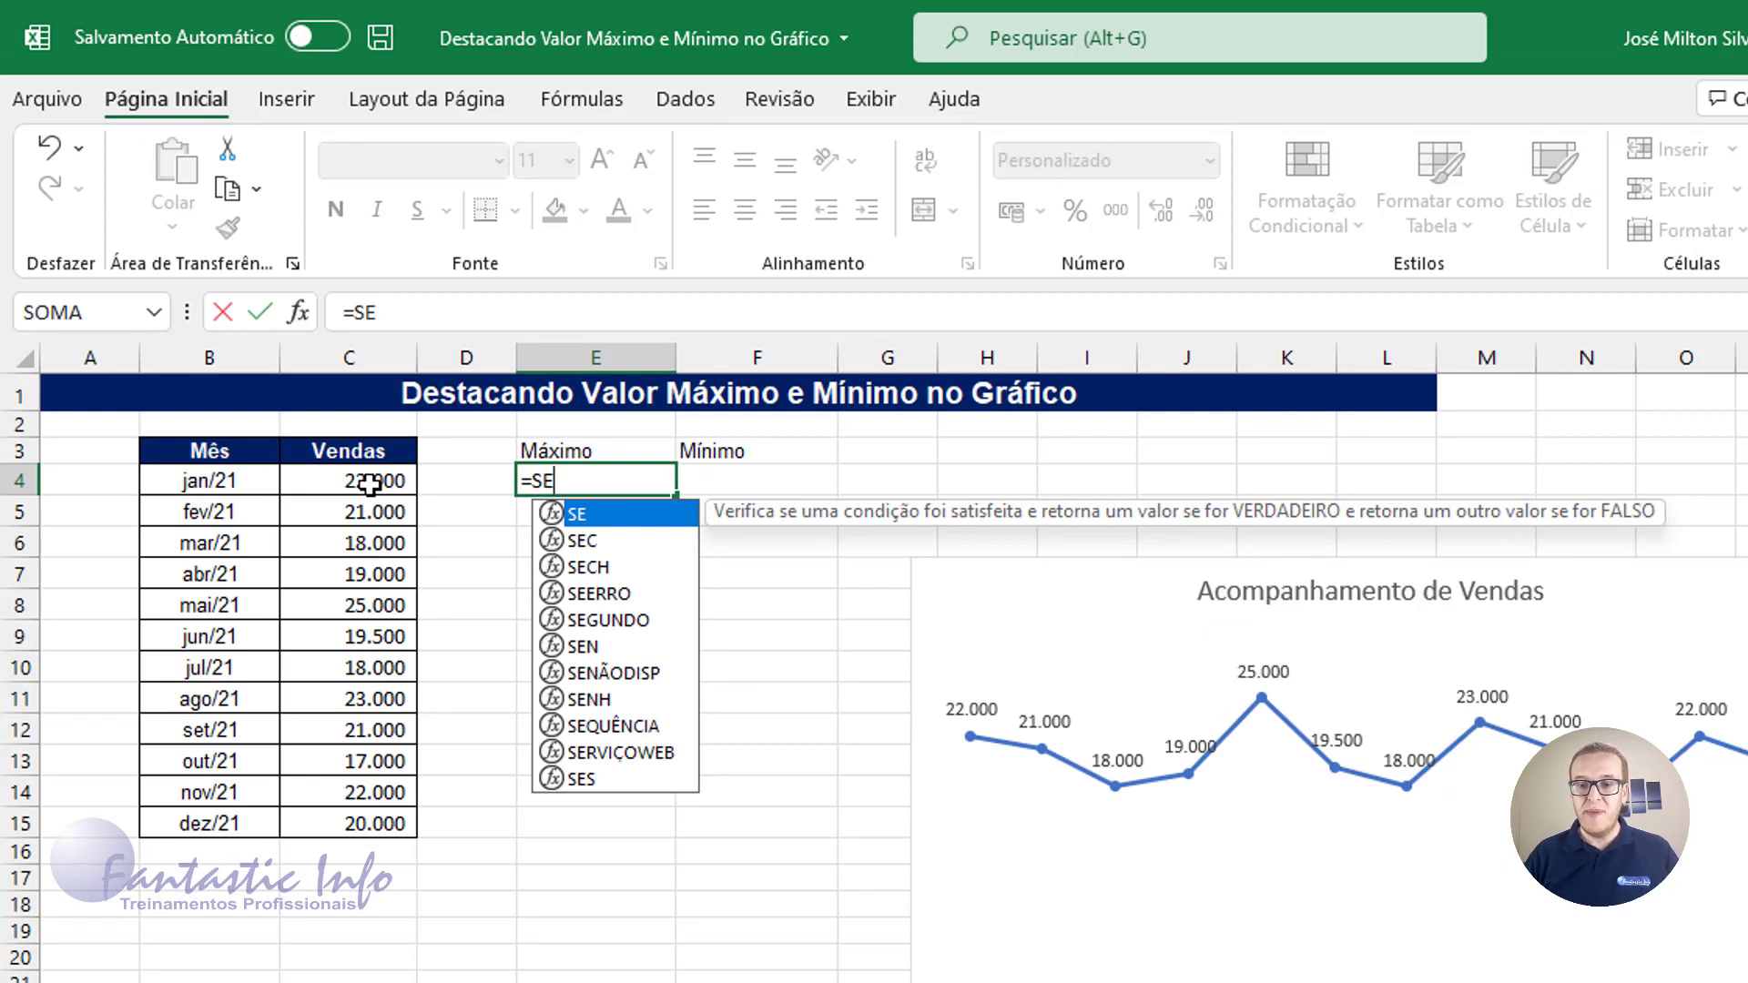
type("(")
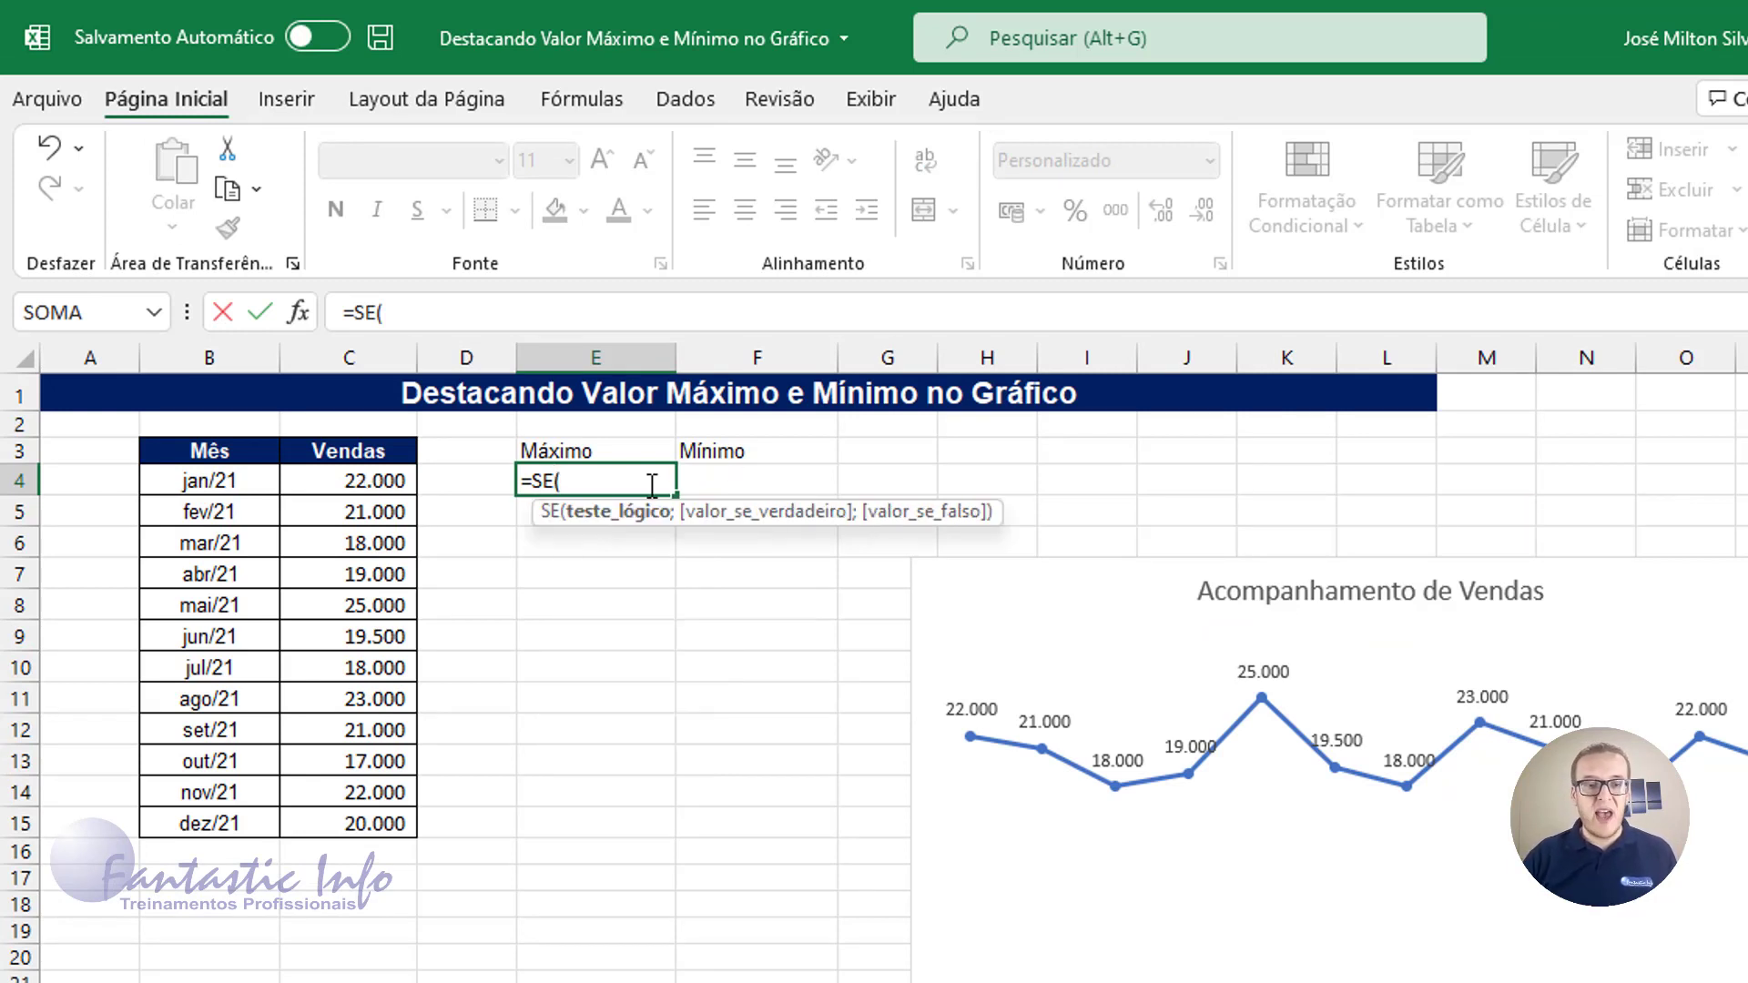
left_click(379, 485)
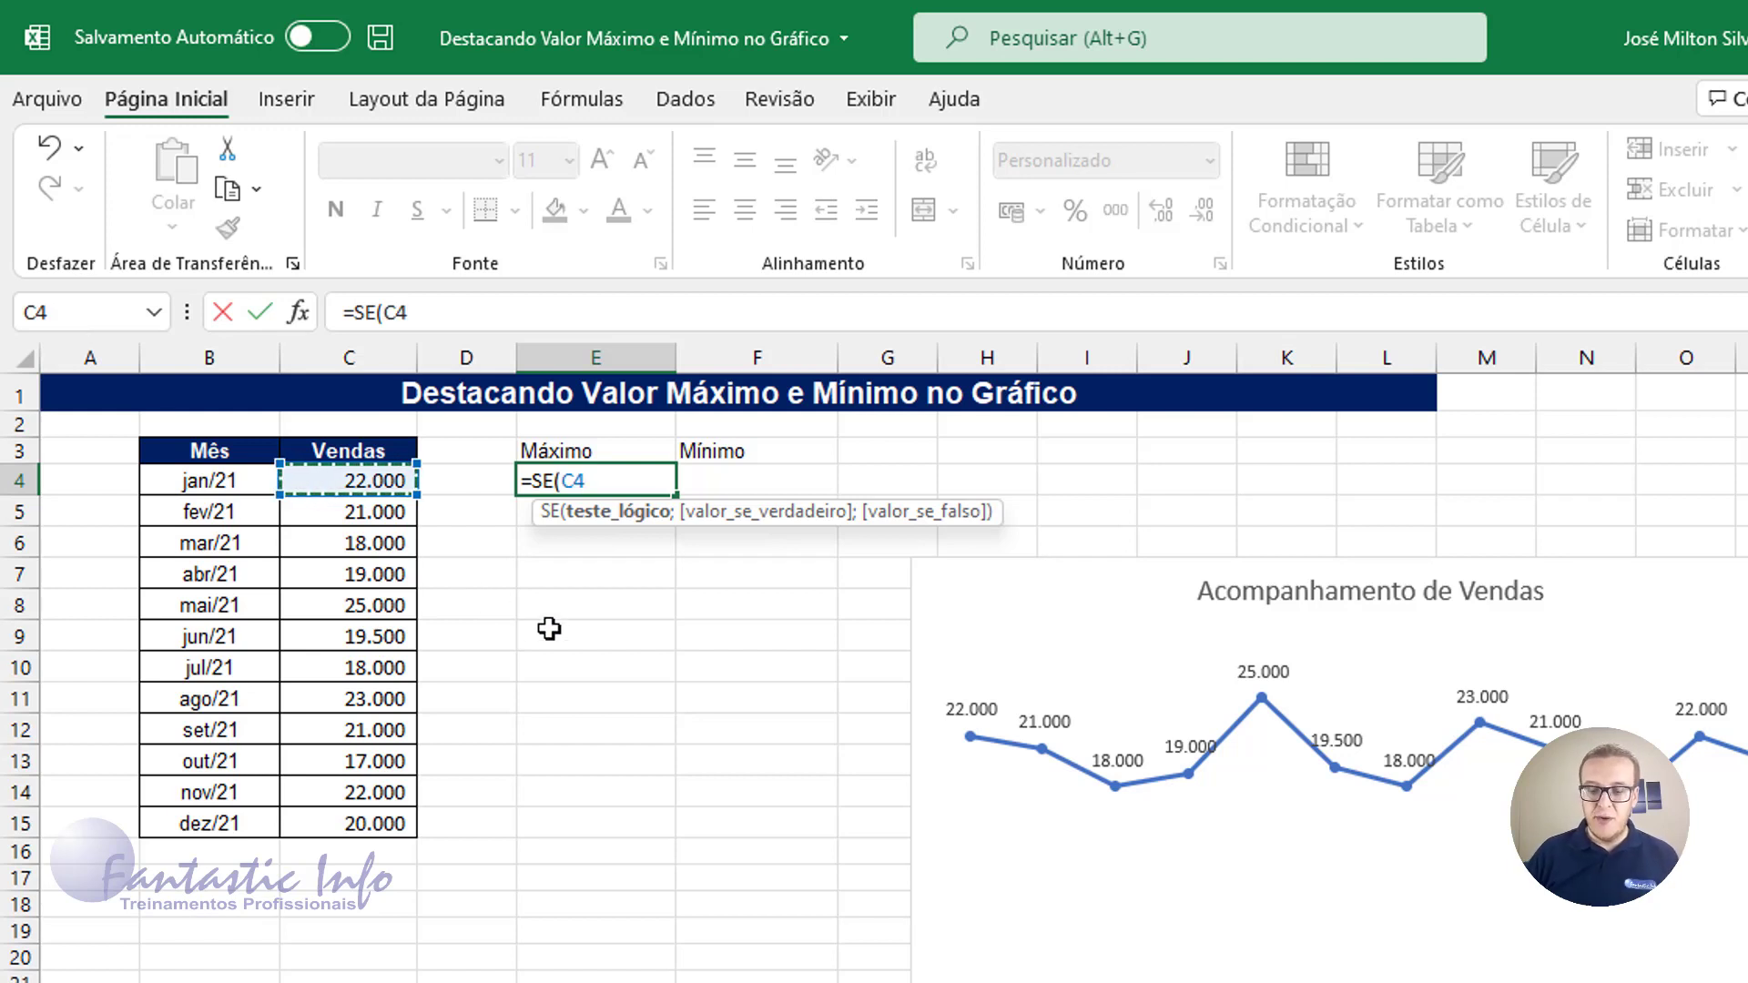
type("=")
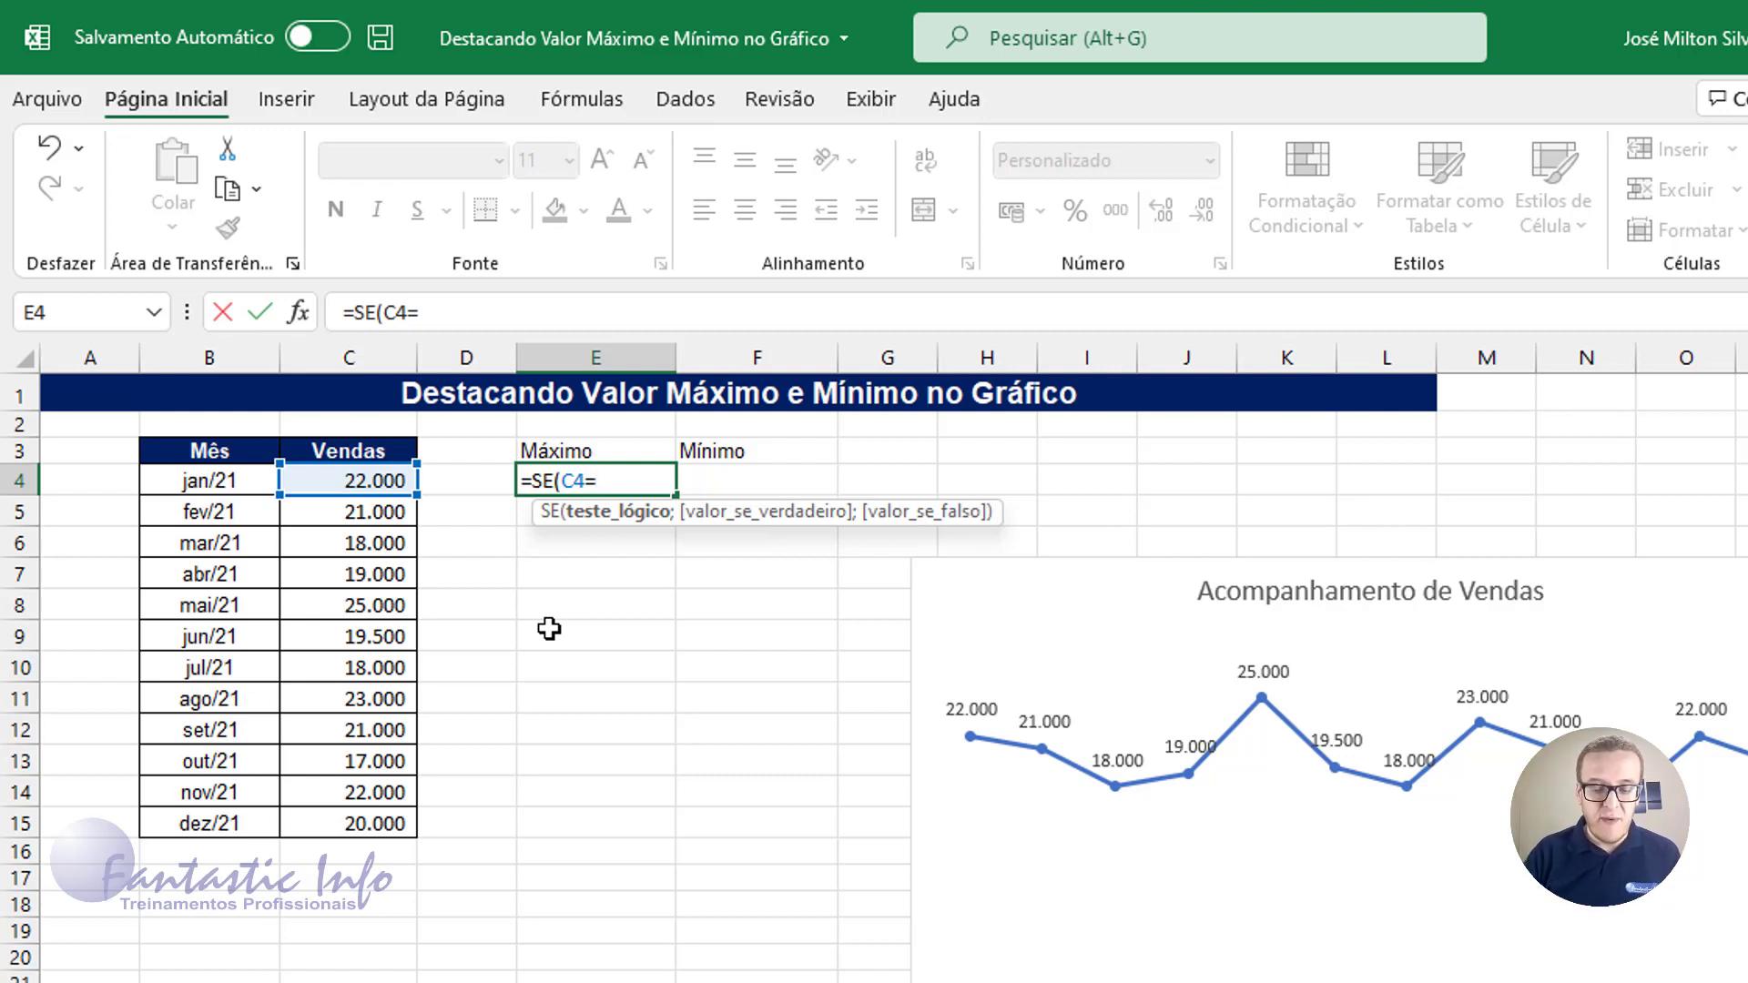
type("MÁXI")
type("MO(")
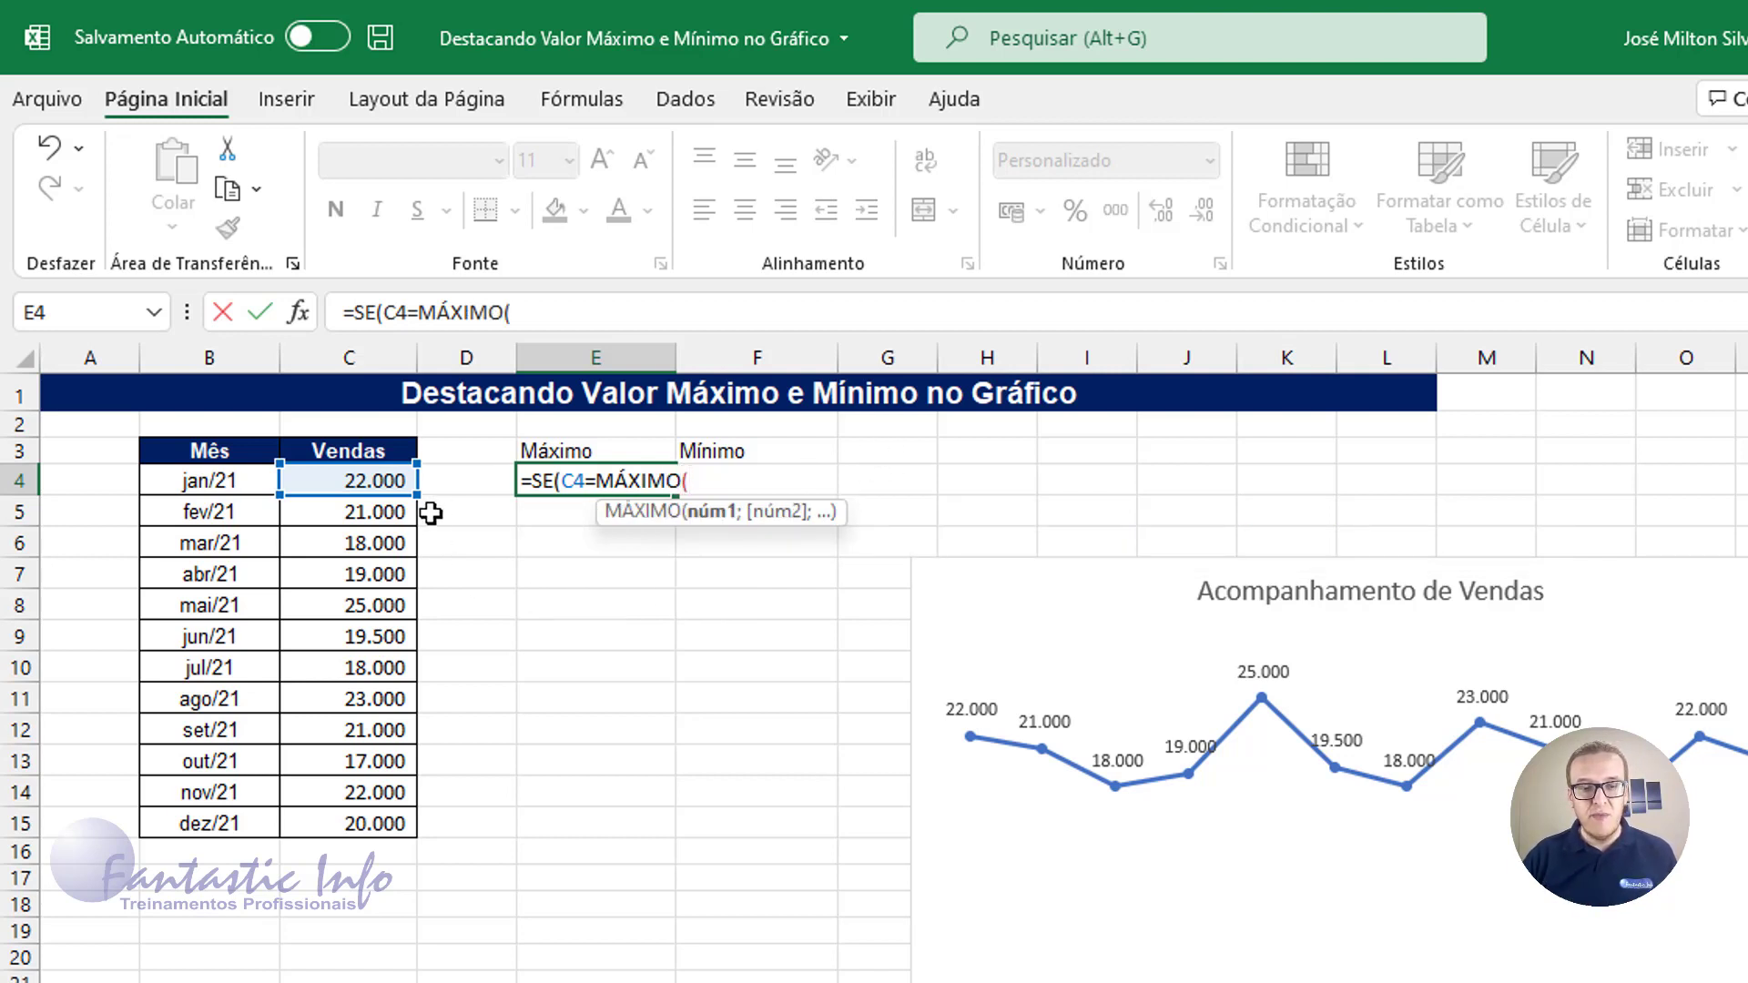
left_click_drag(385, 480, 381, 825)
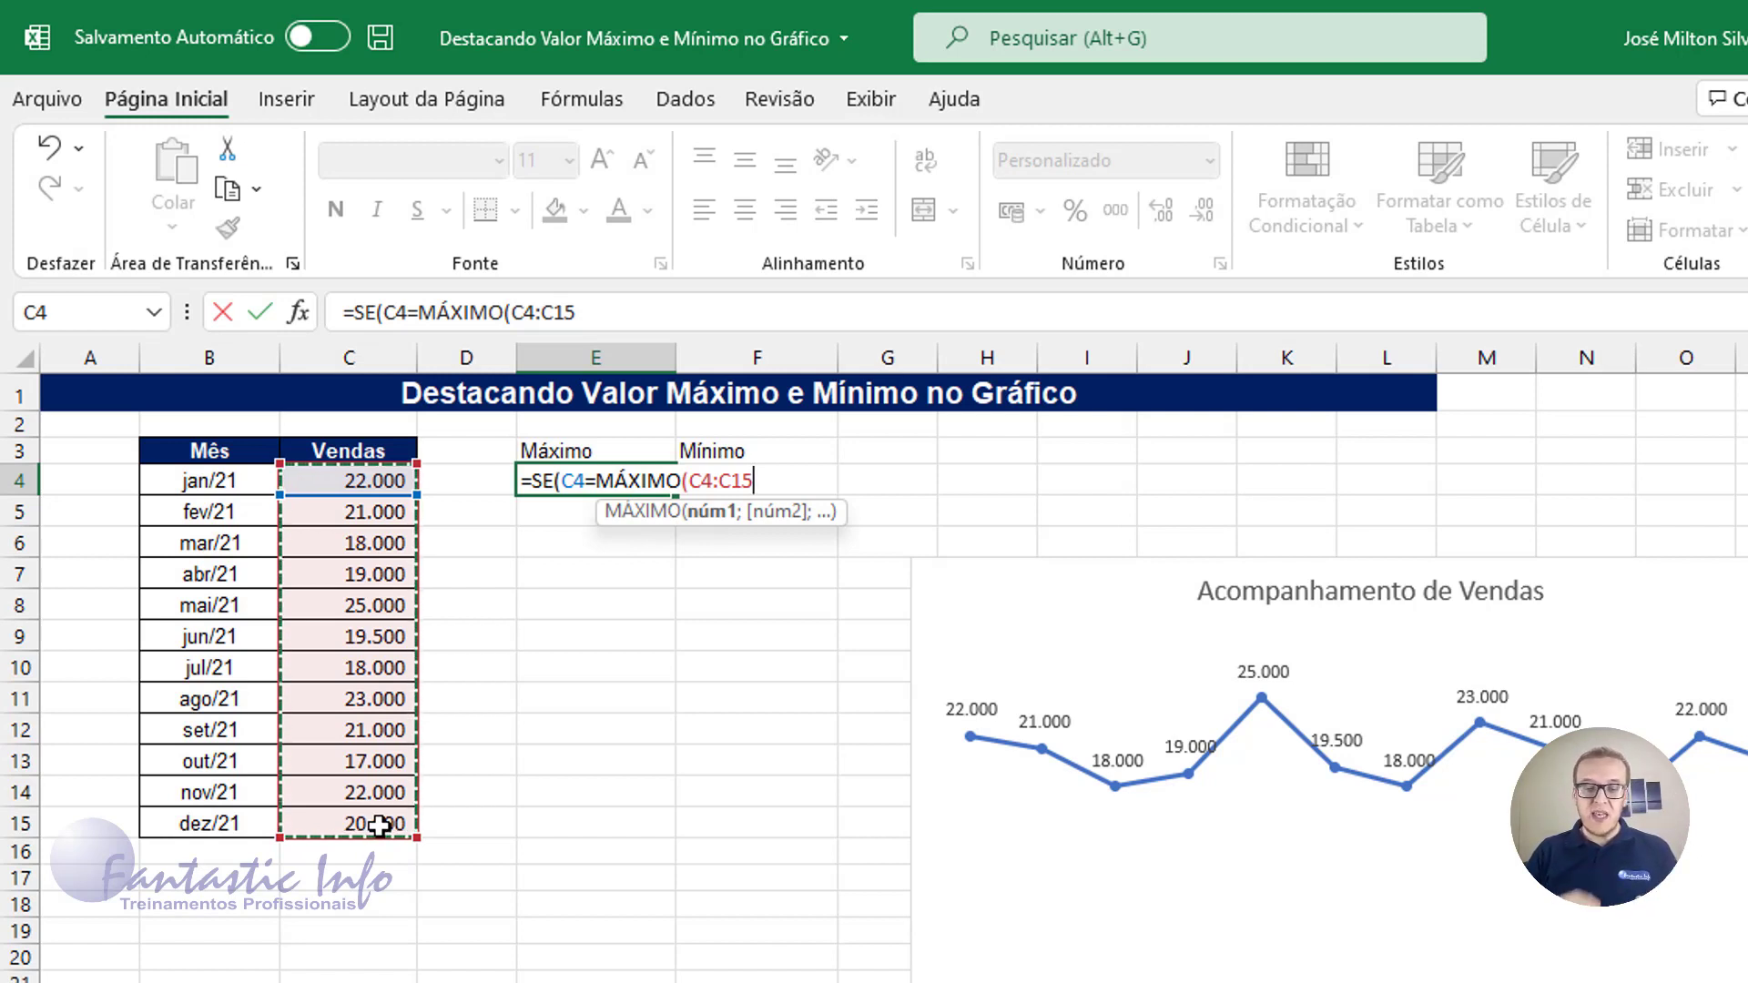
key("F4")
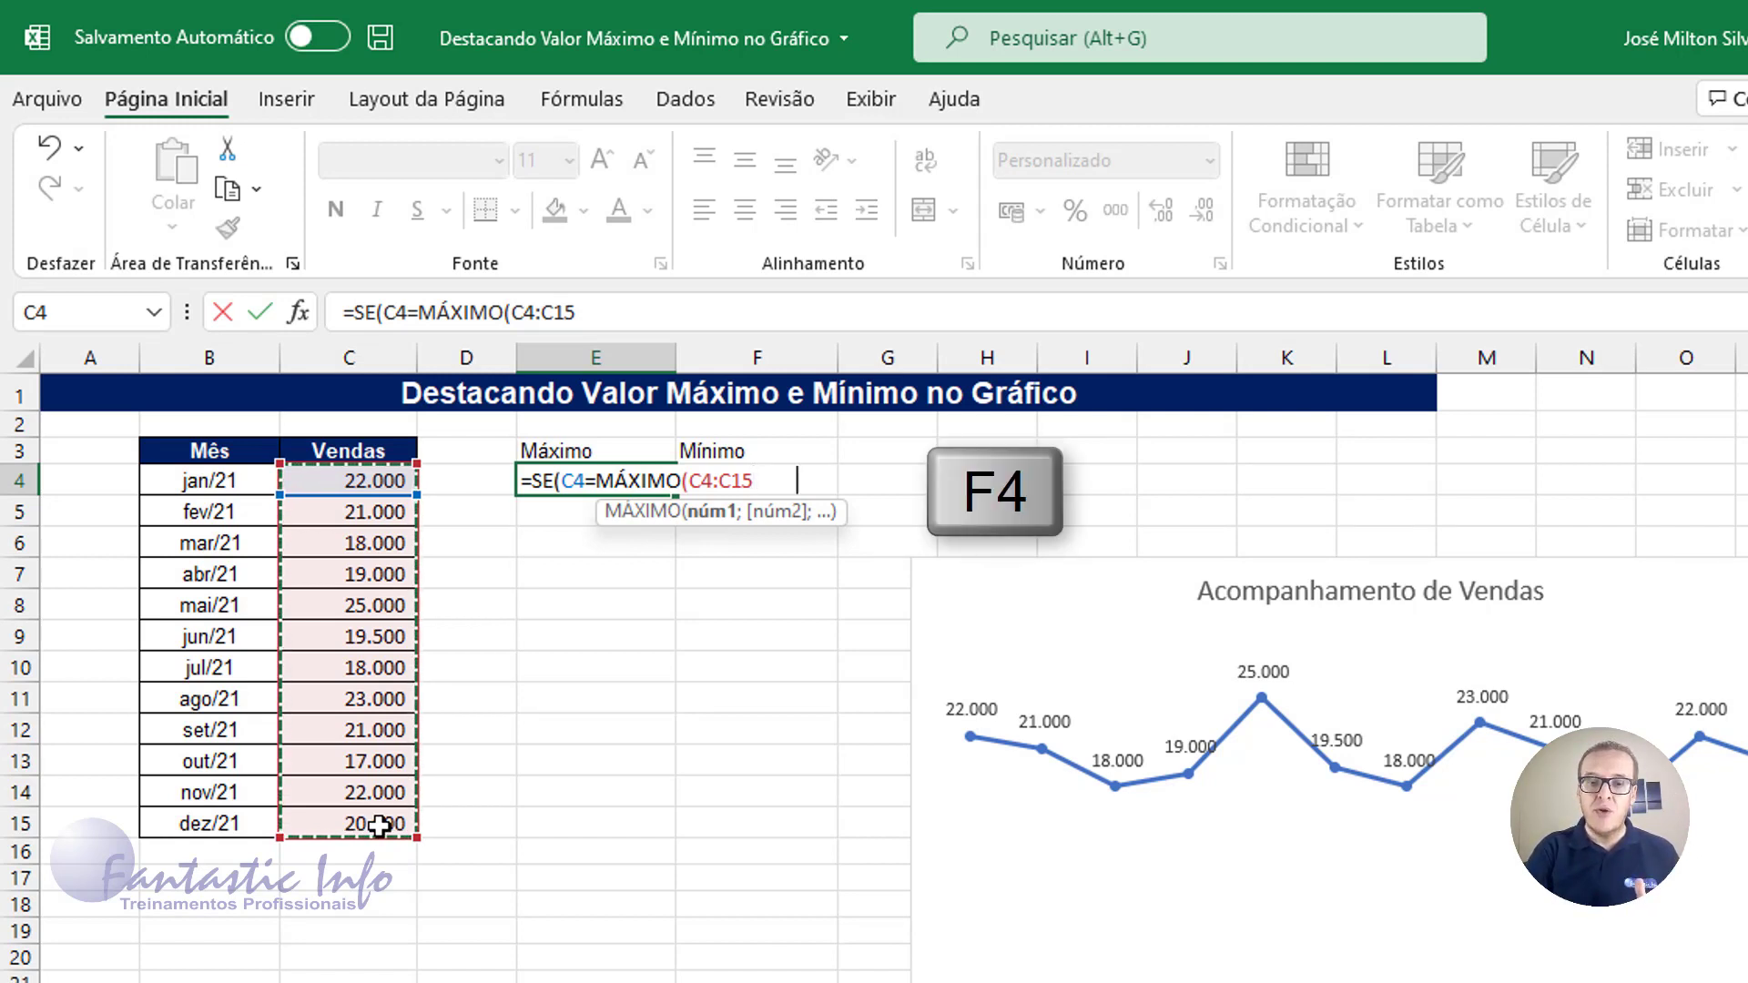
key("F4")
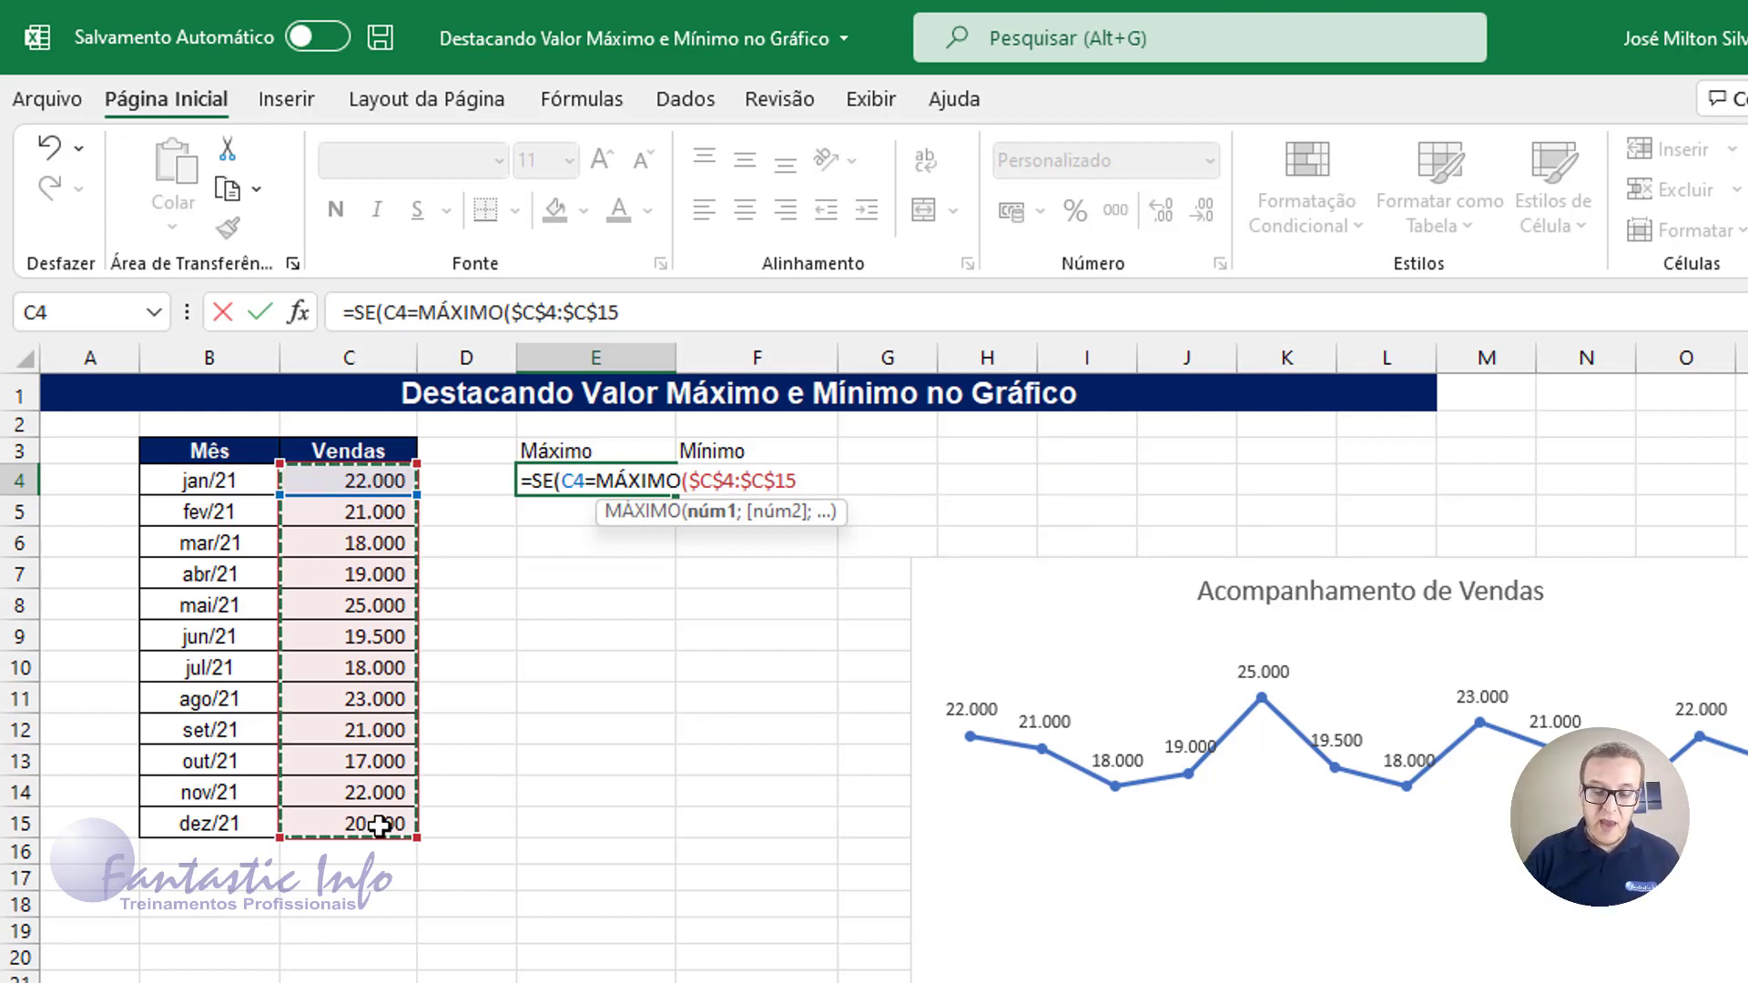
type(")")
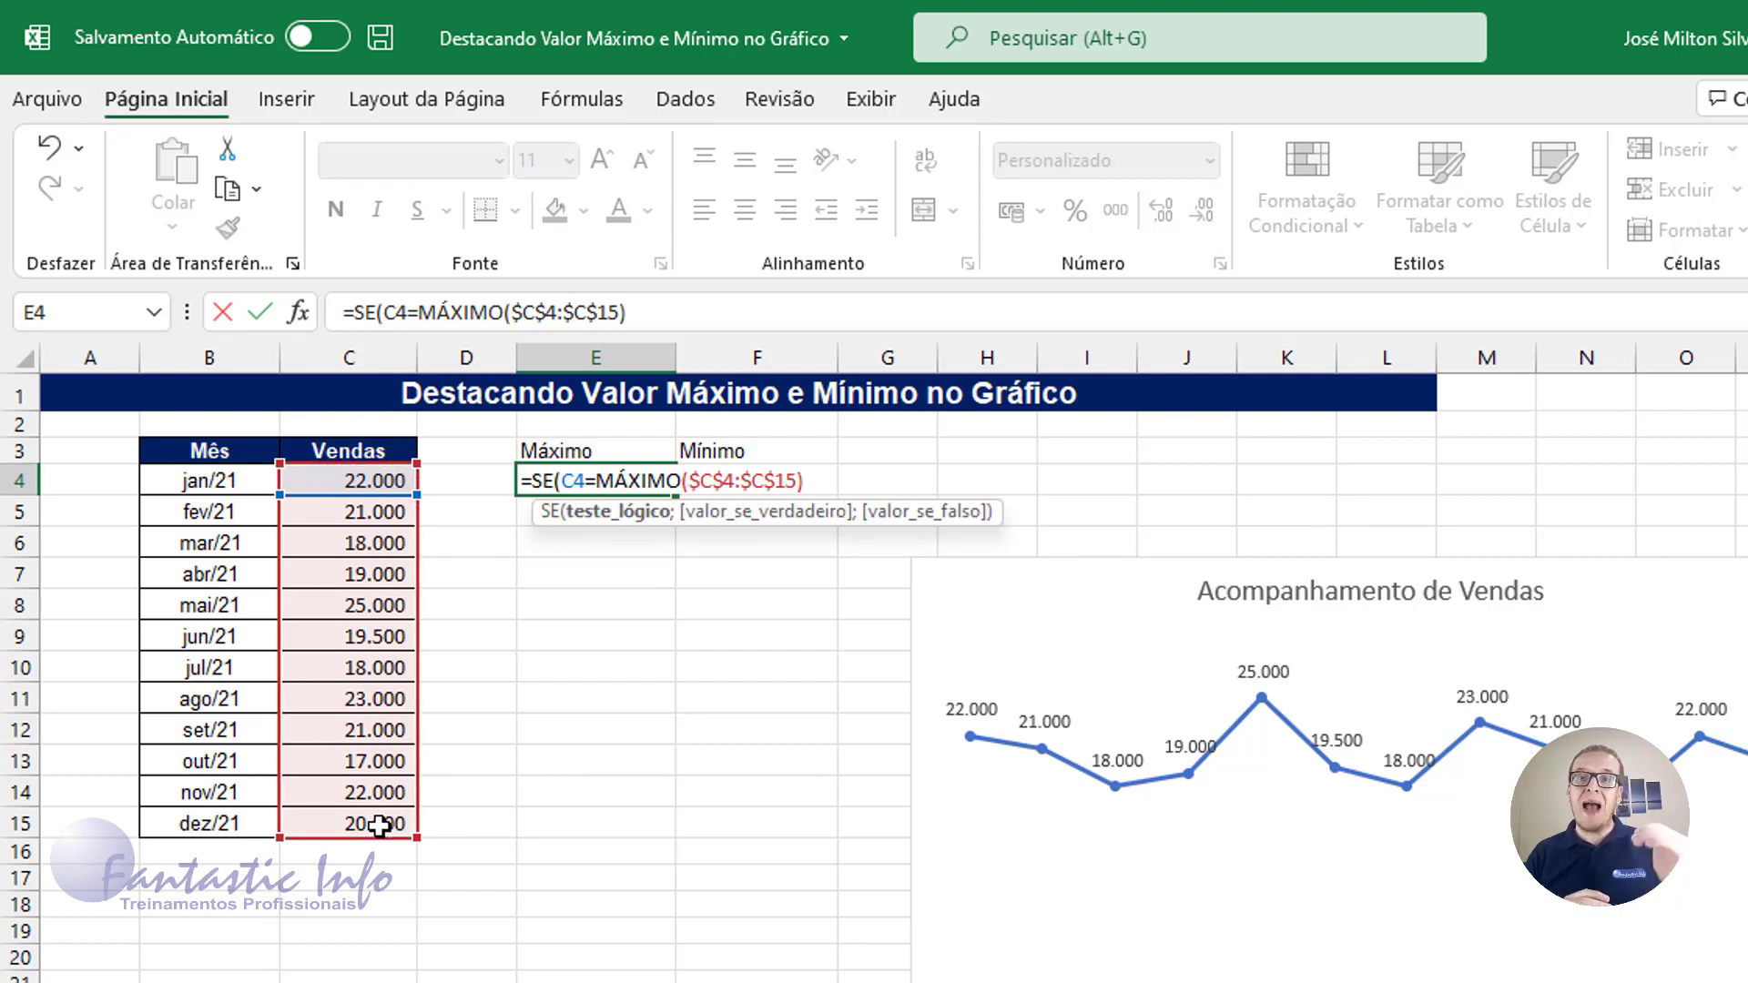
Step: Complete the E4 formula with C4 as the value if true and NÃO.DISP() as the value if false
type(";")
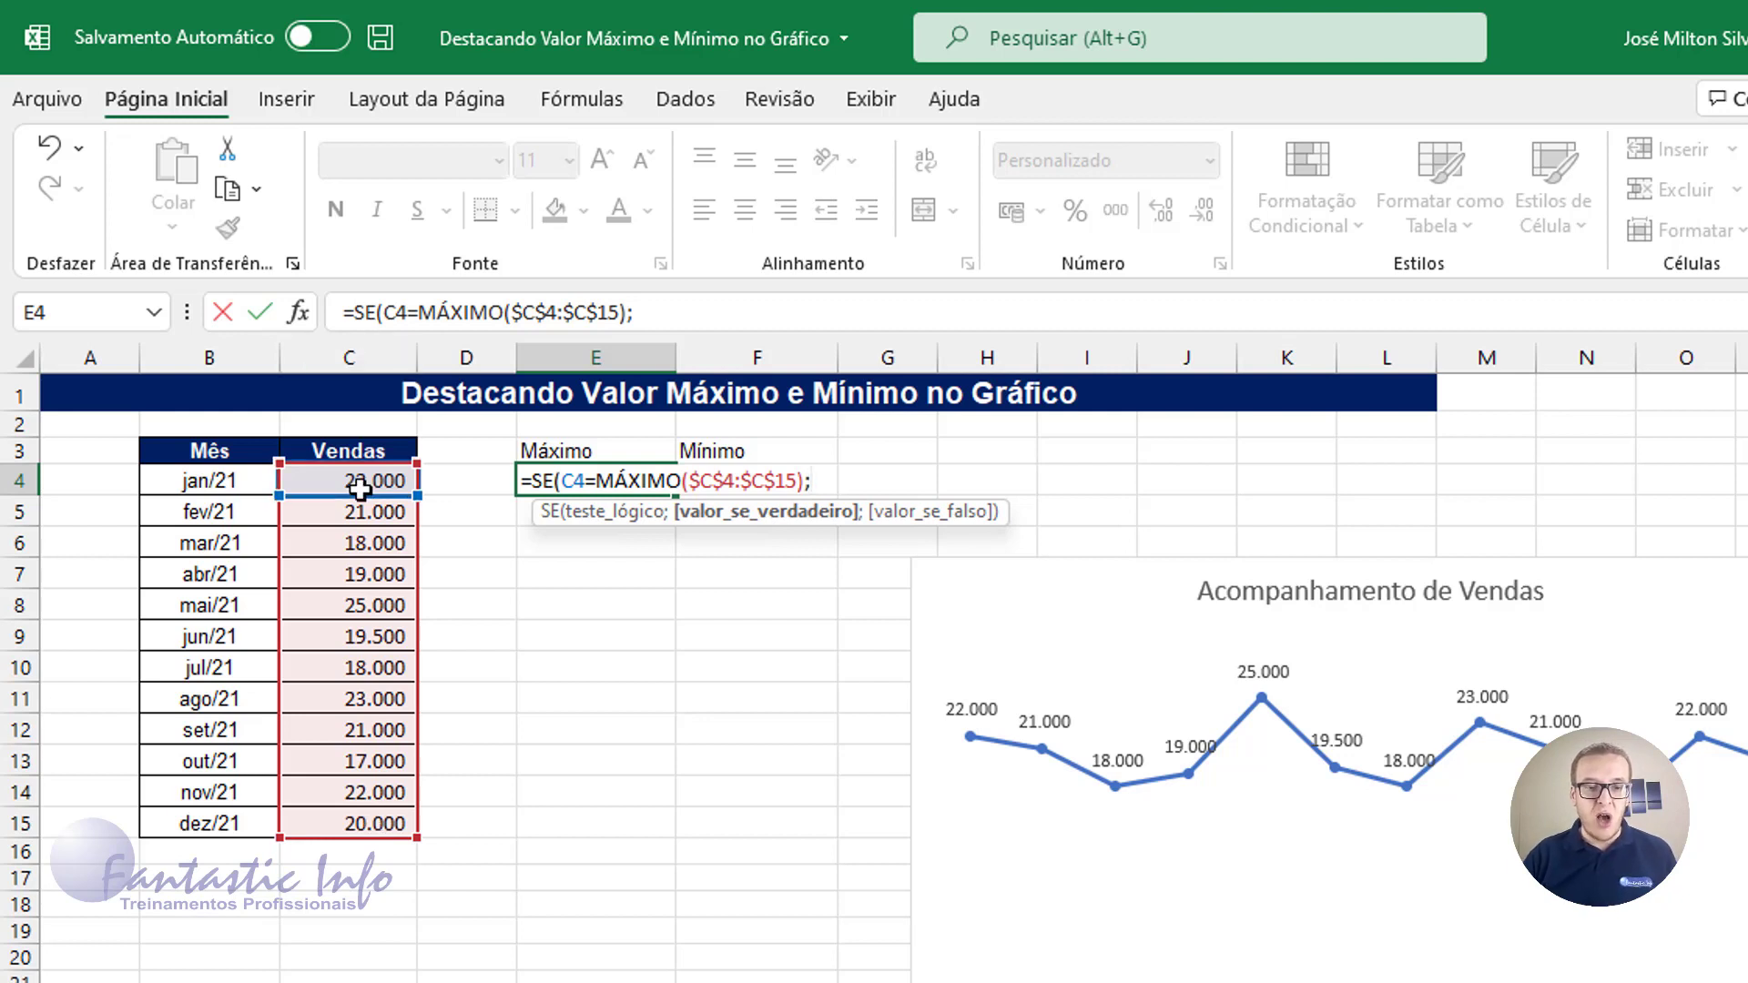
left_click(361, 479)
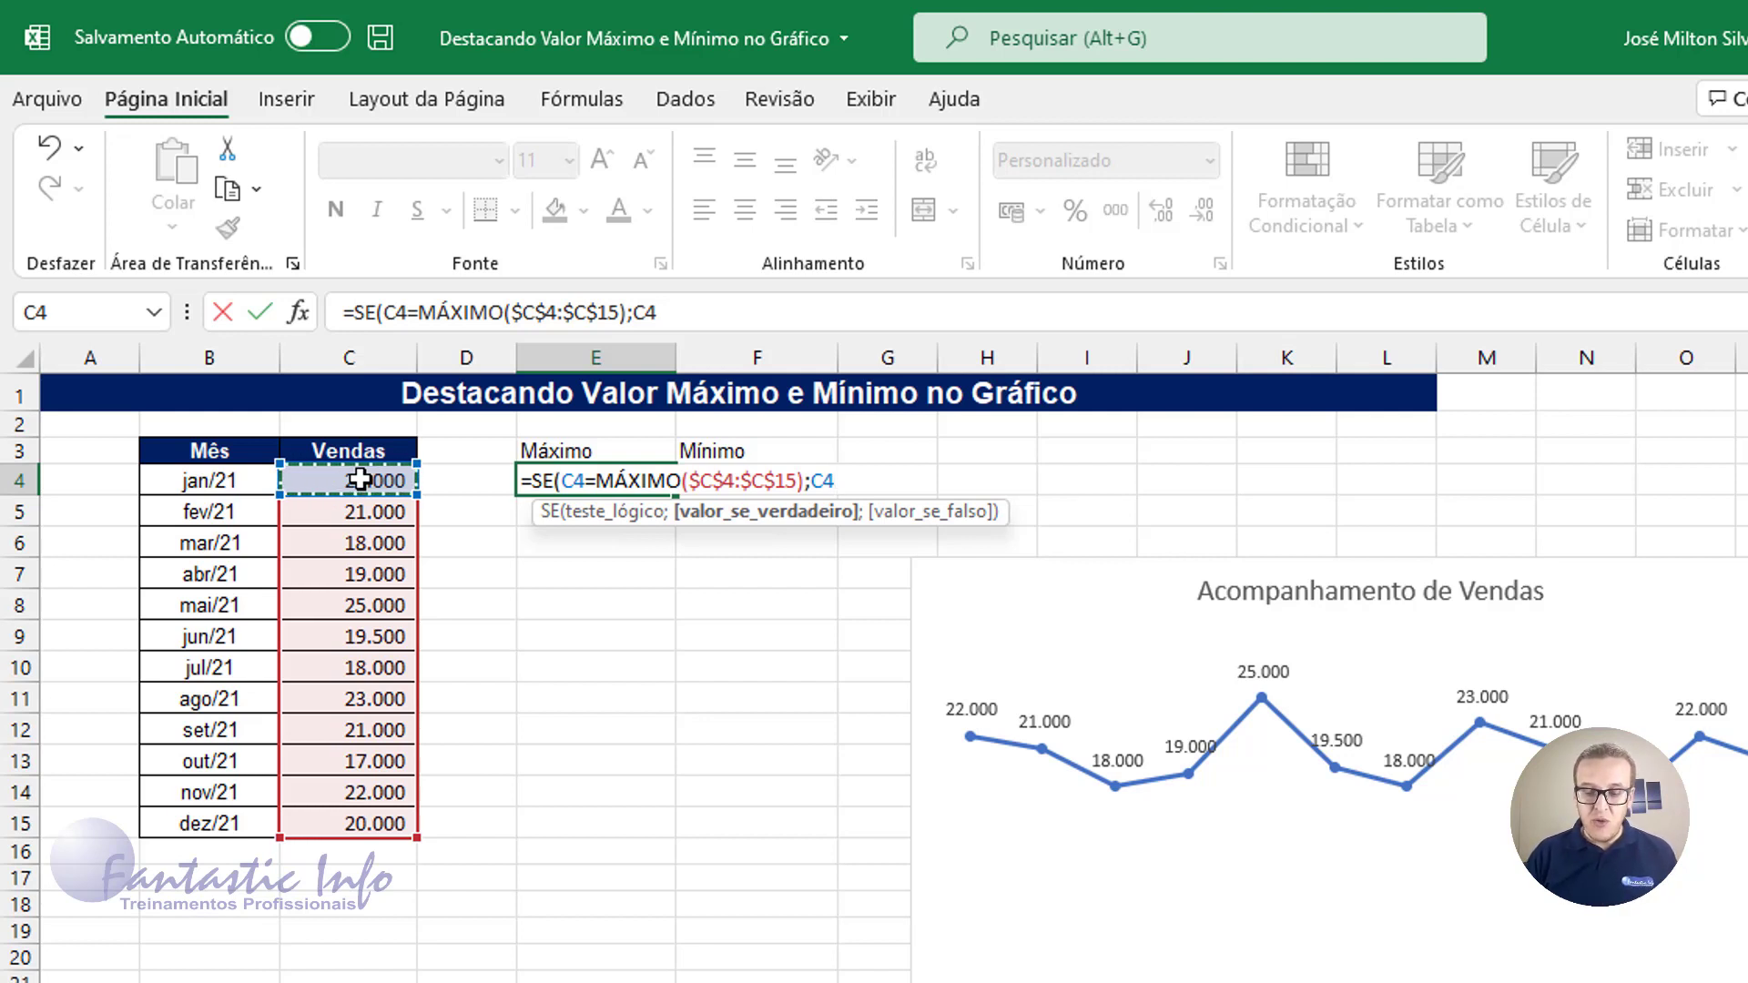
type(";")
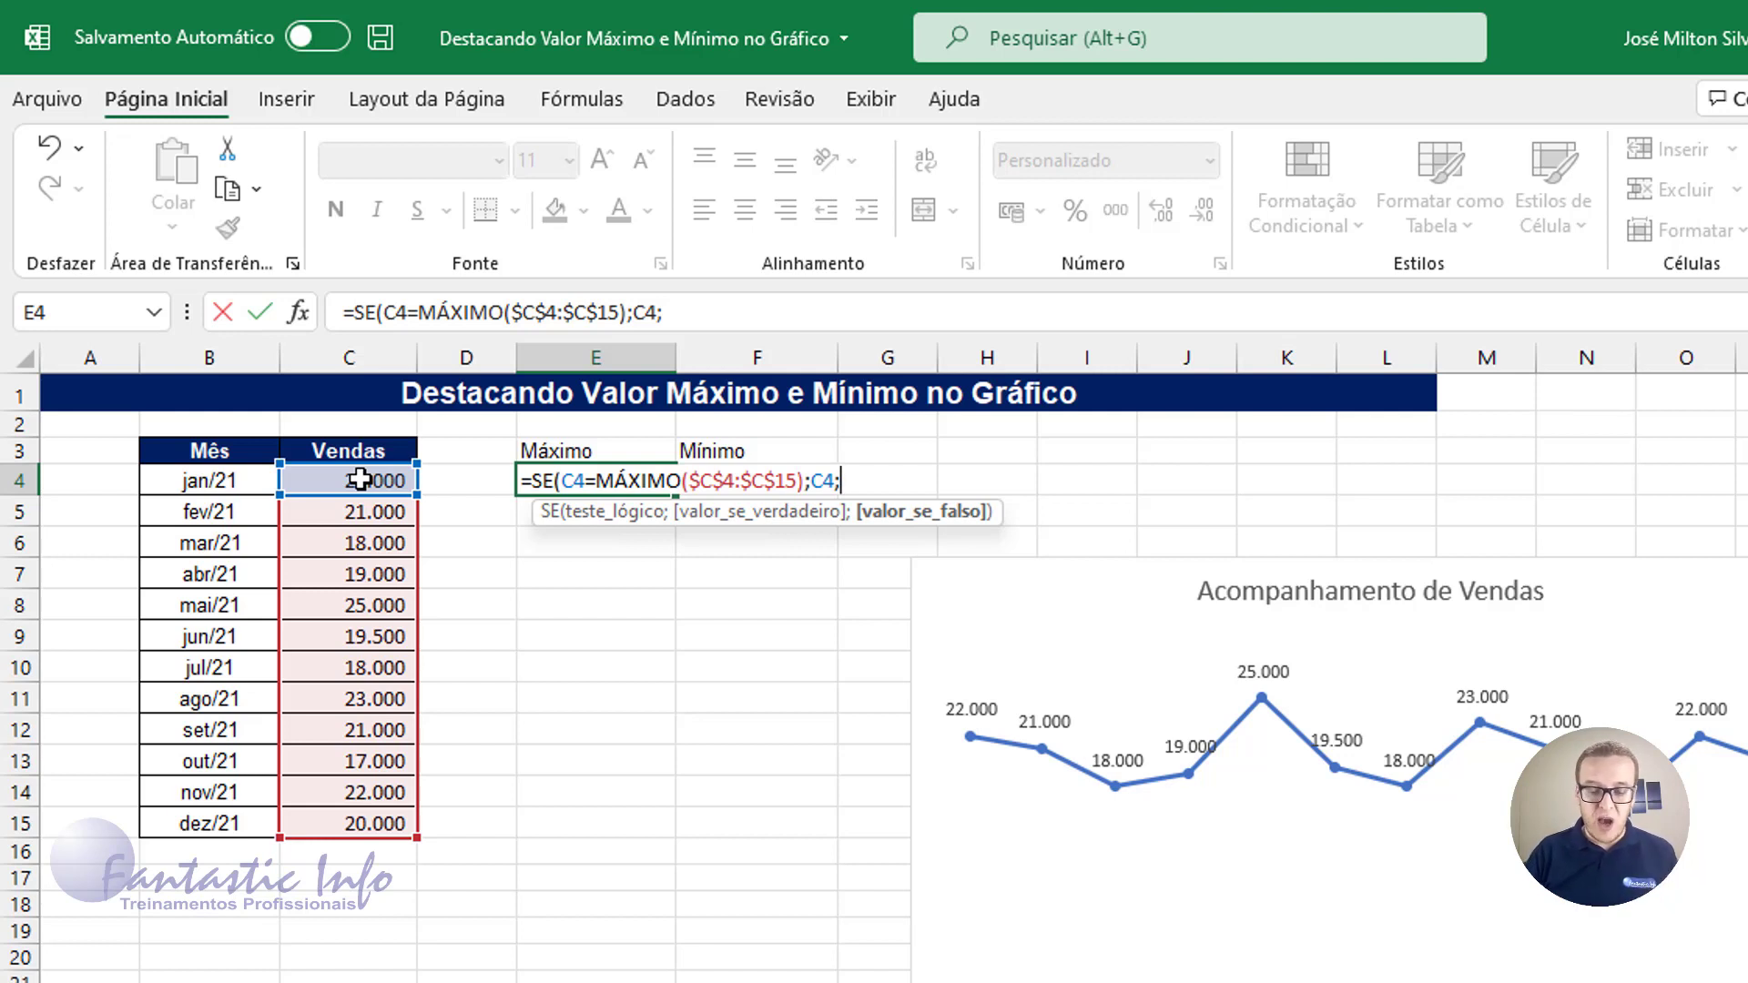
type("NÃO")
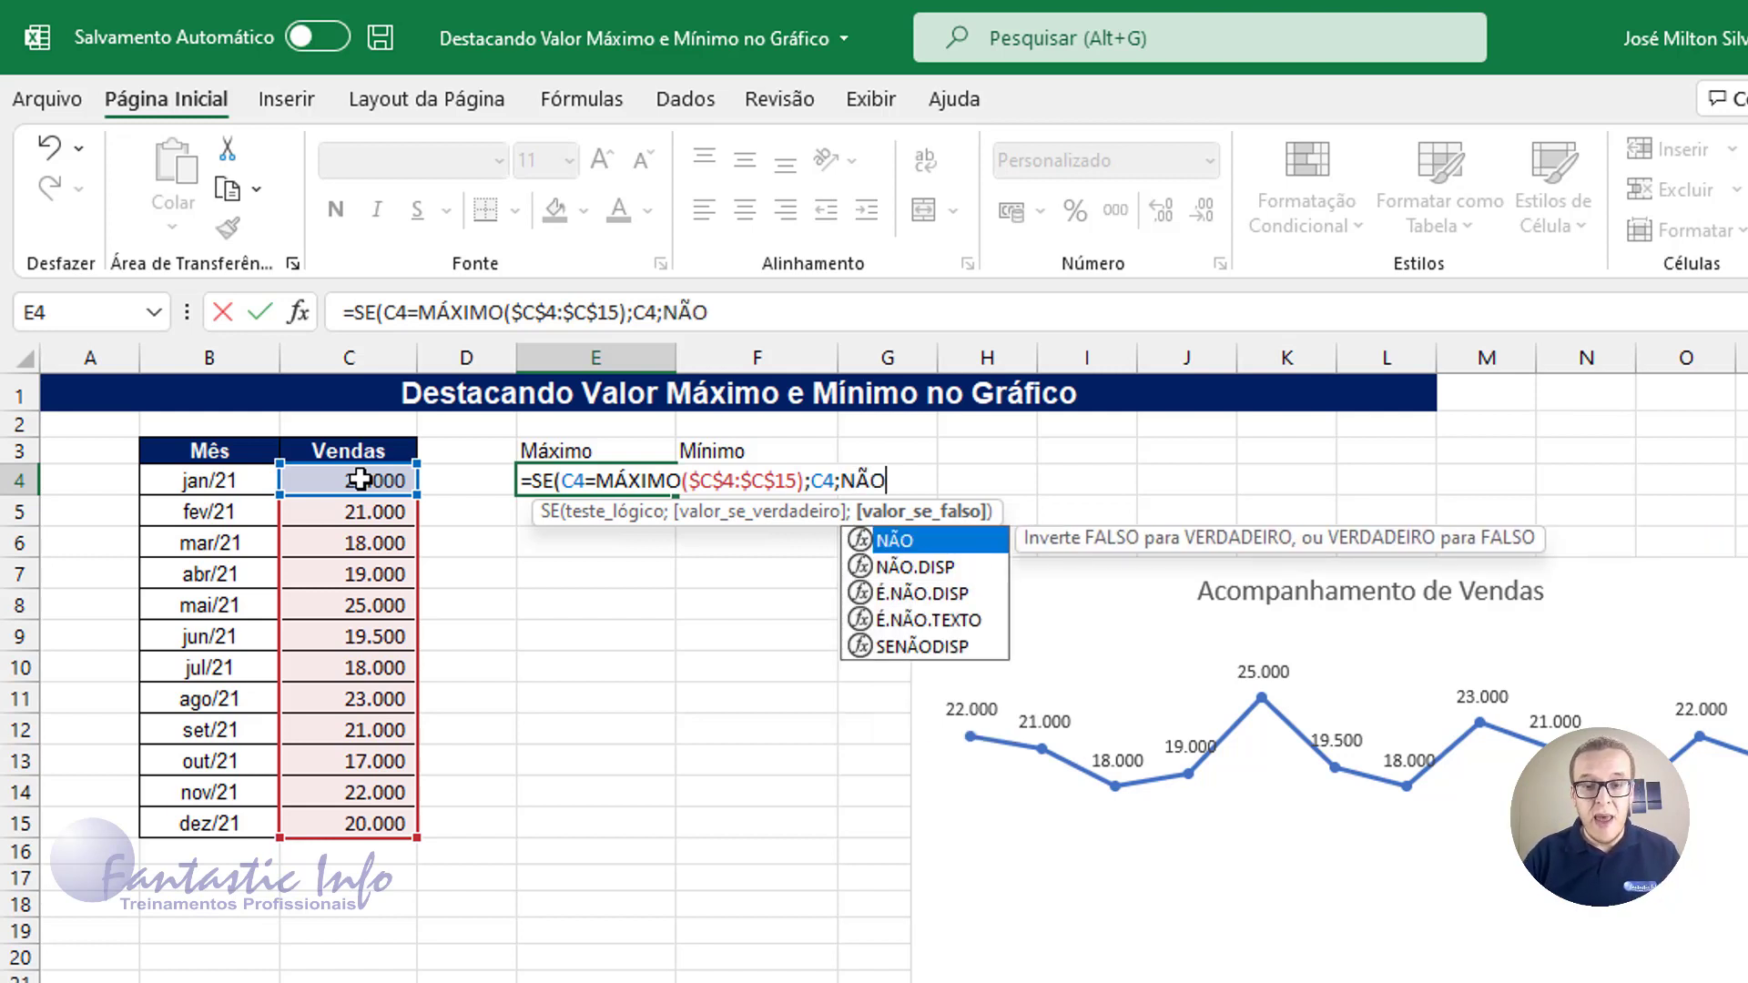
double_click(942, 568)
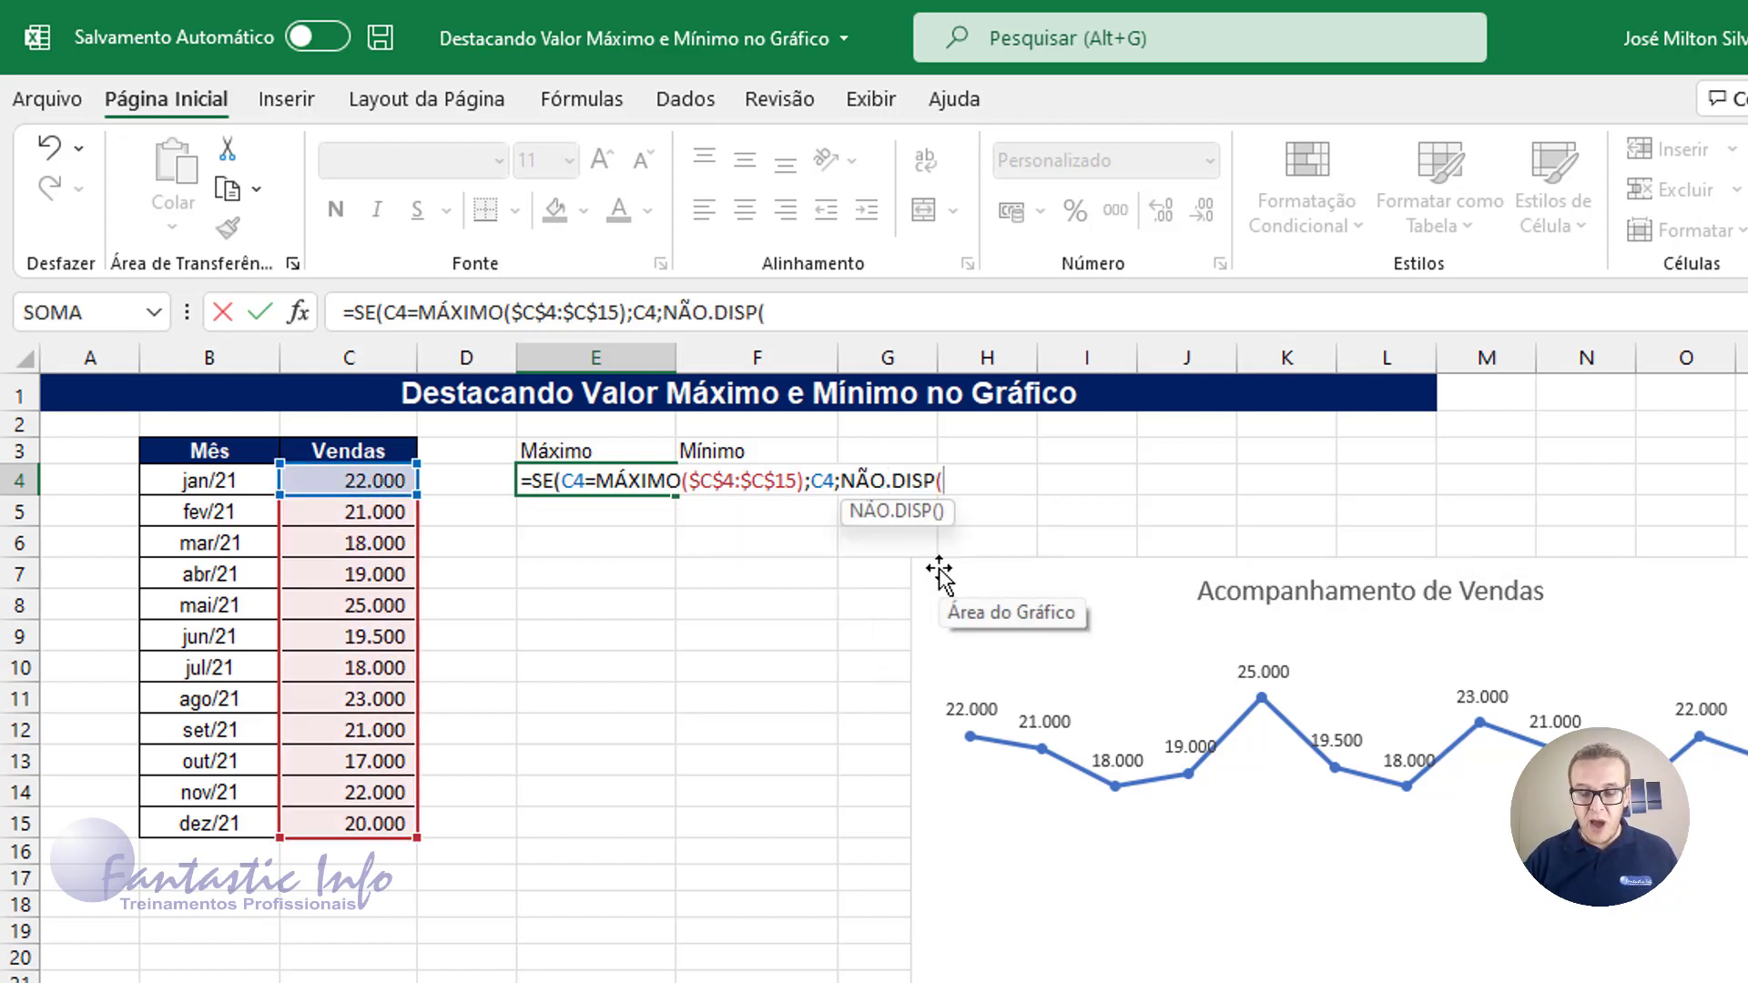
type(")")
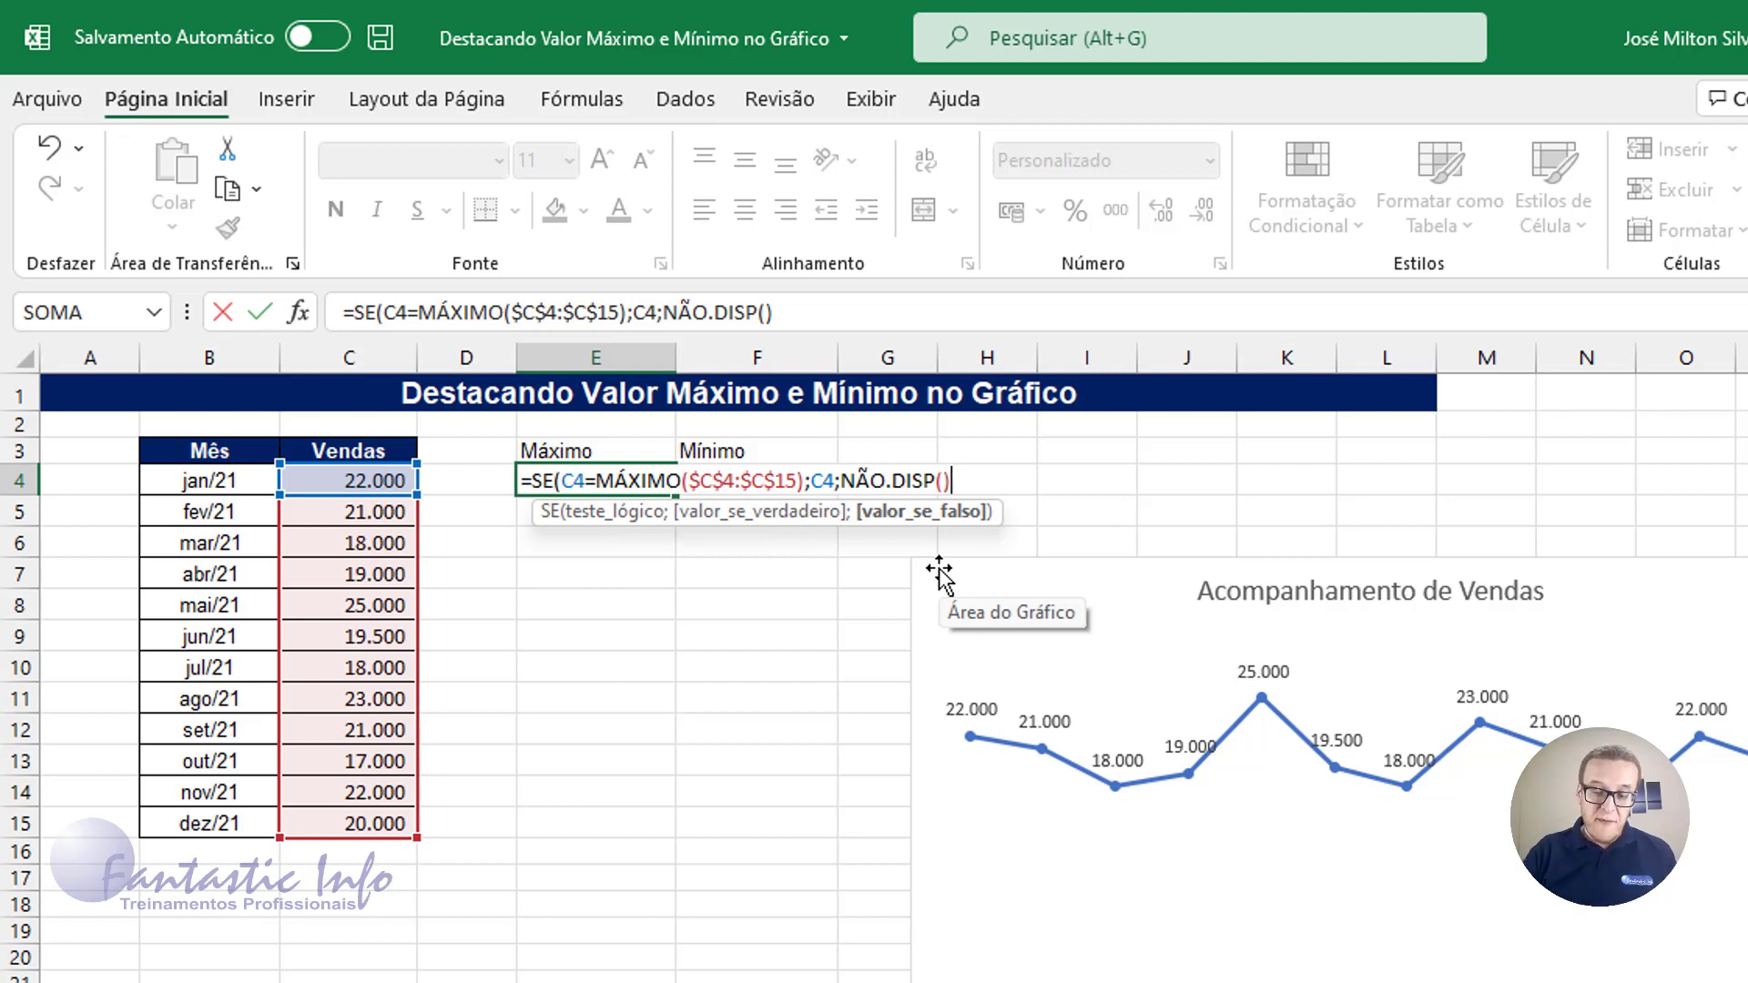
type(")")
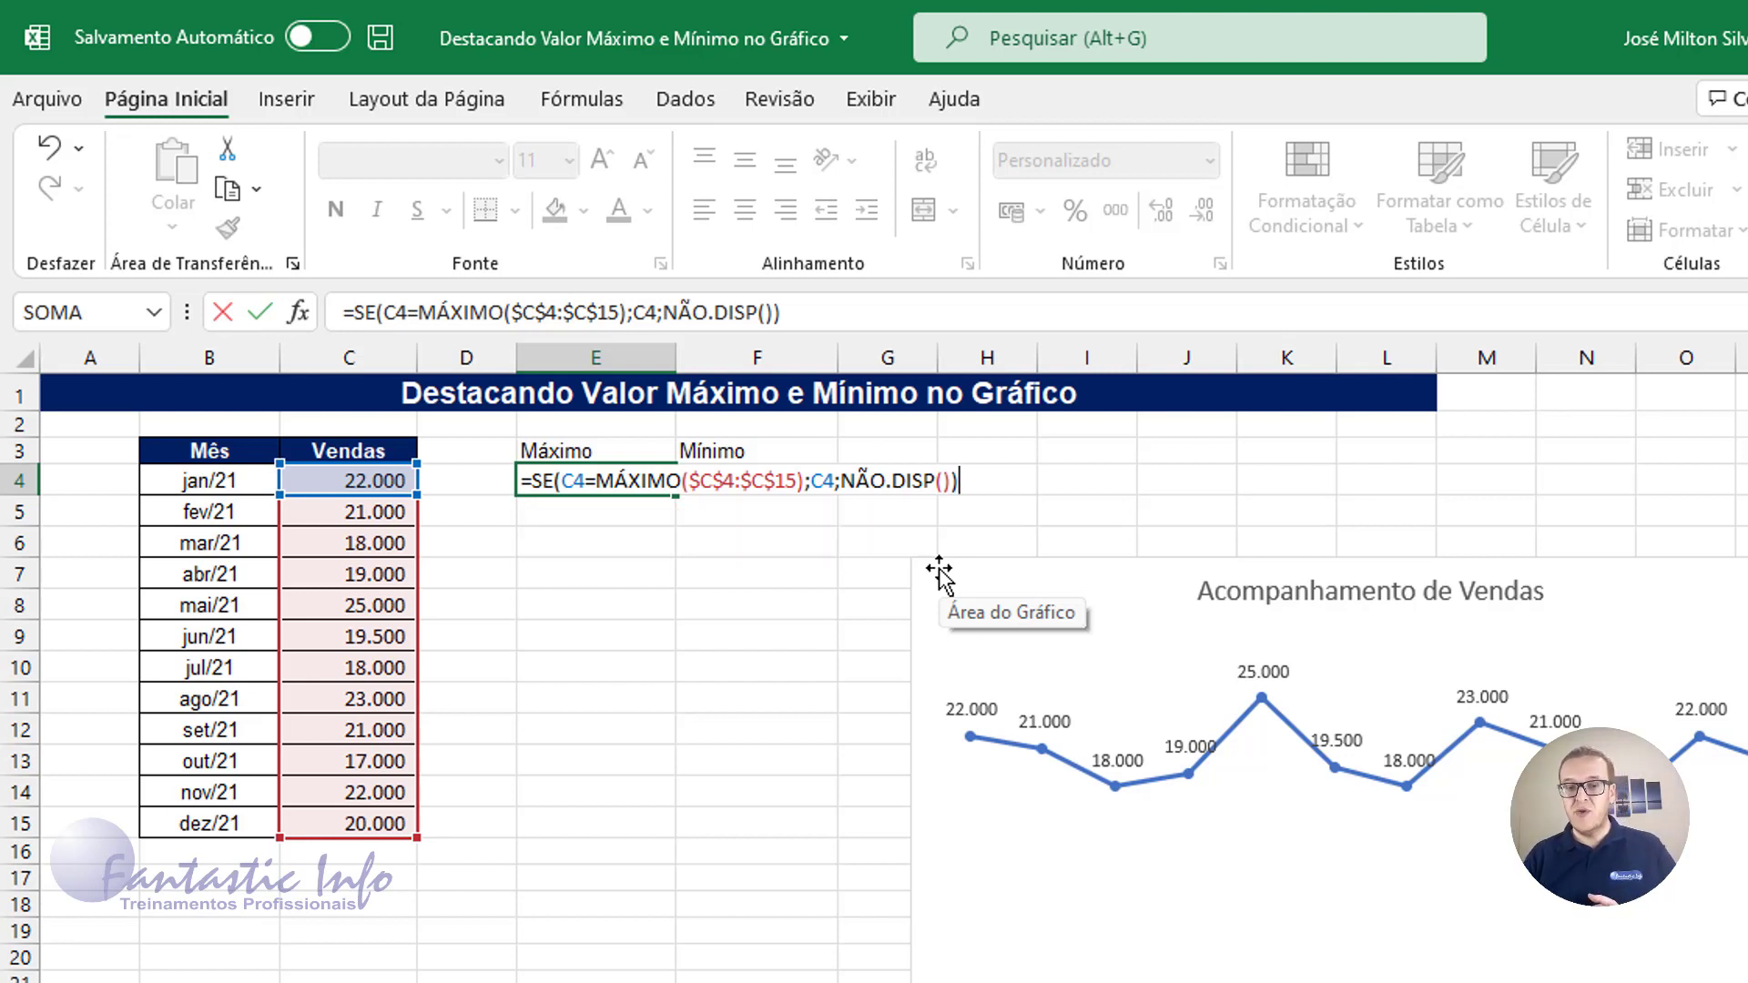
key("Return")
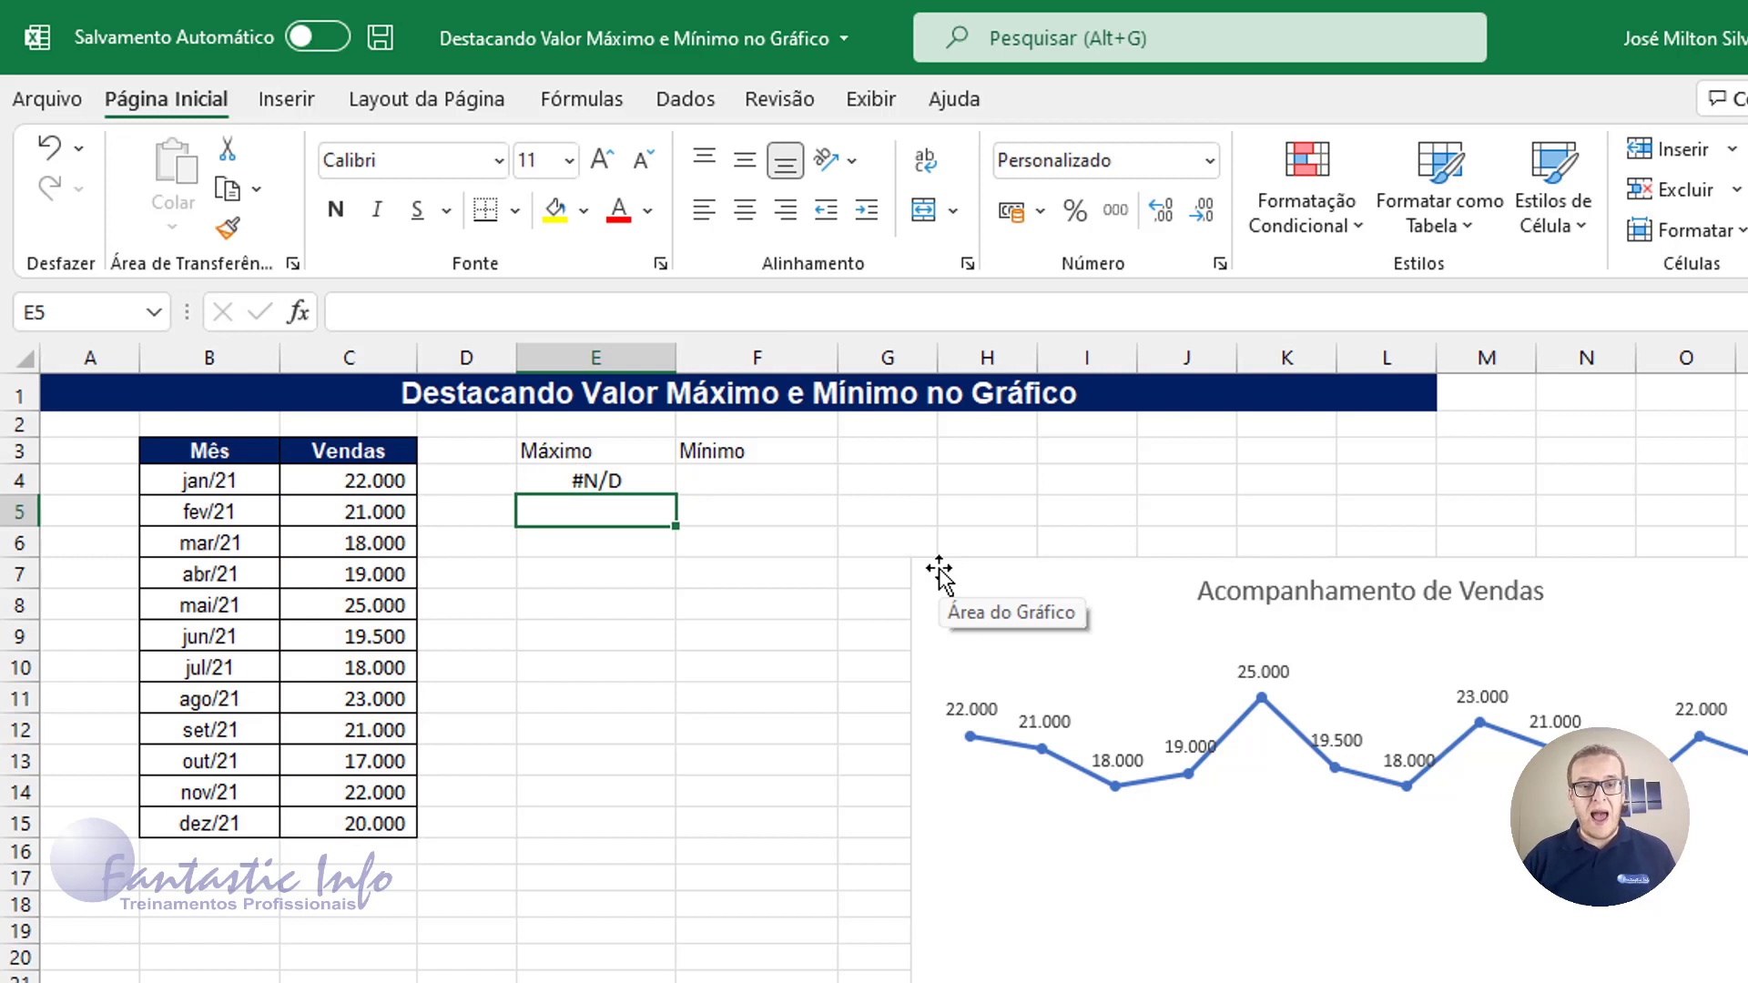
Step: Fill the Máximo formula from E4 down through E15 and check the filled cells
left_click(593, 480)
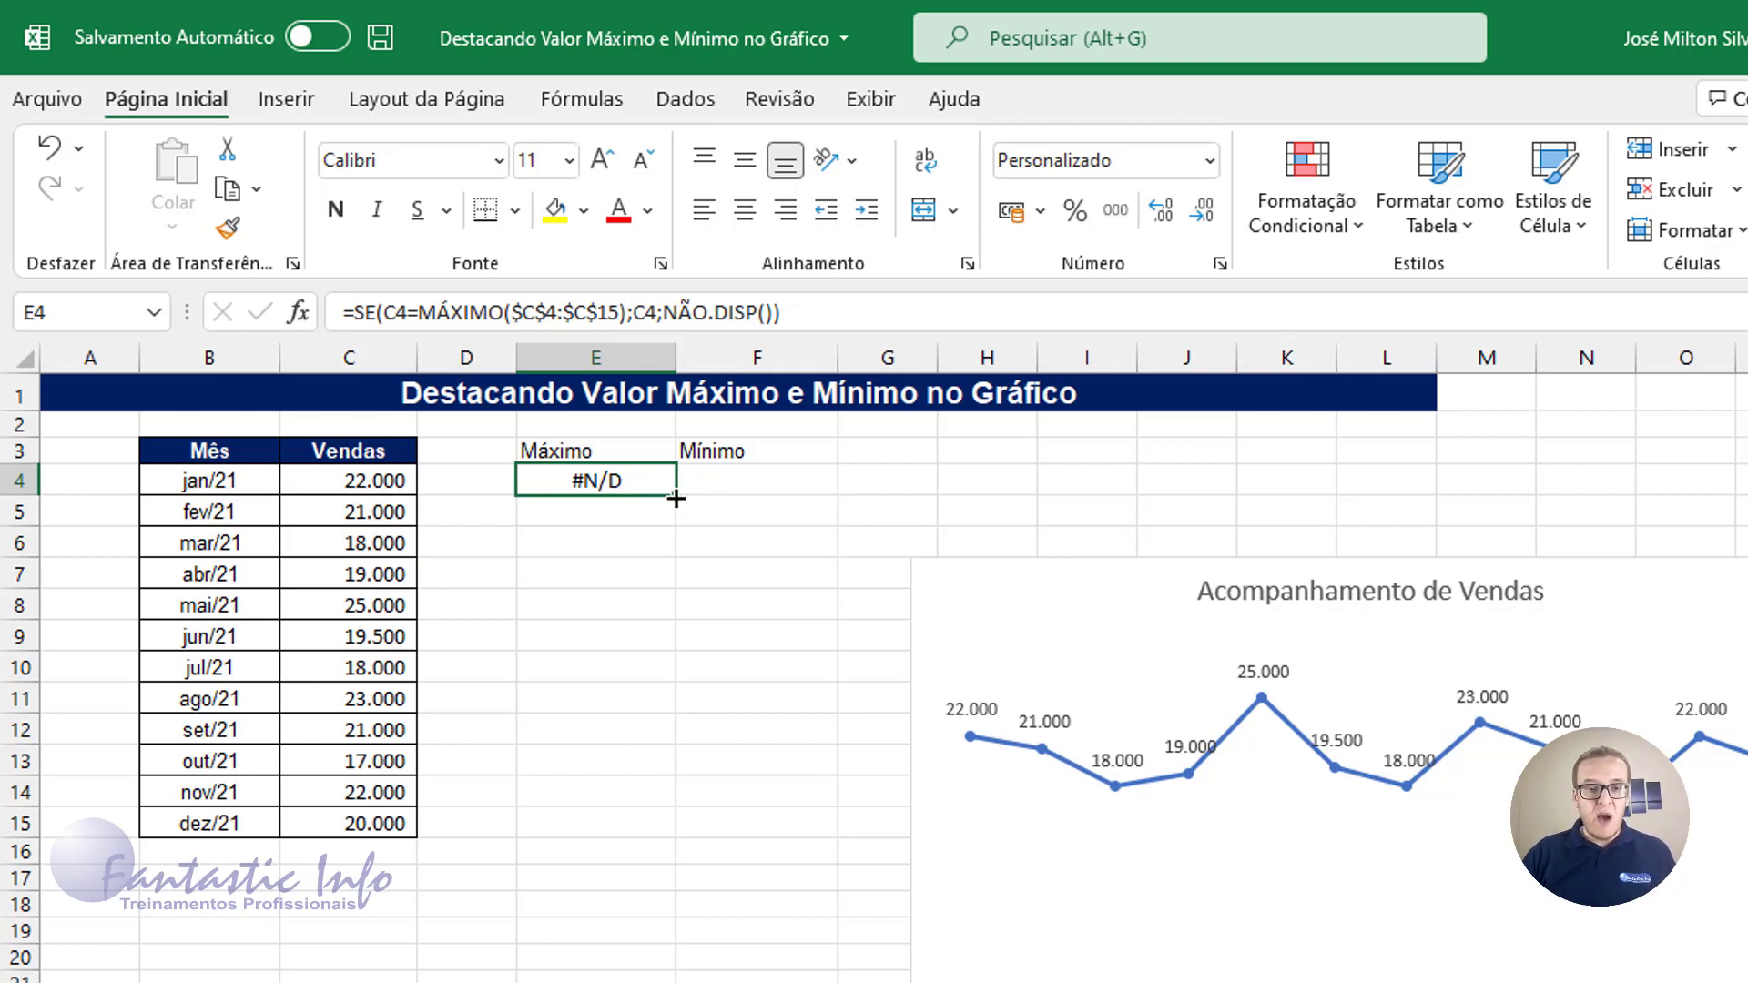
left_click_drag(676, 495, 659, 839)
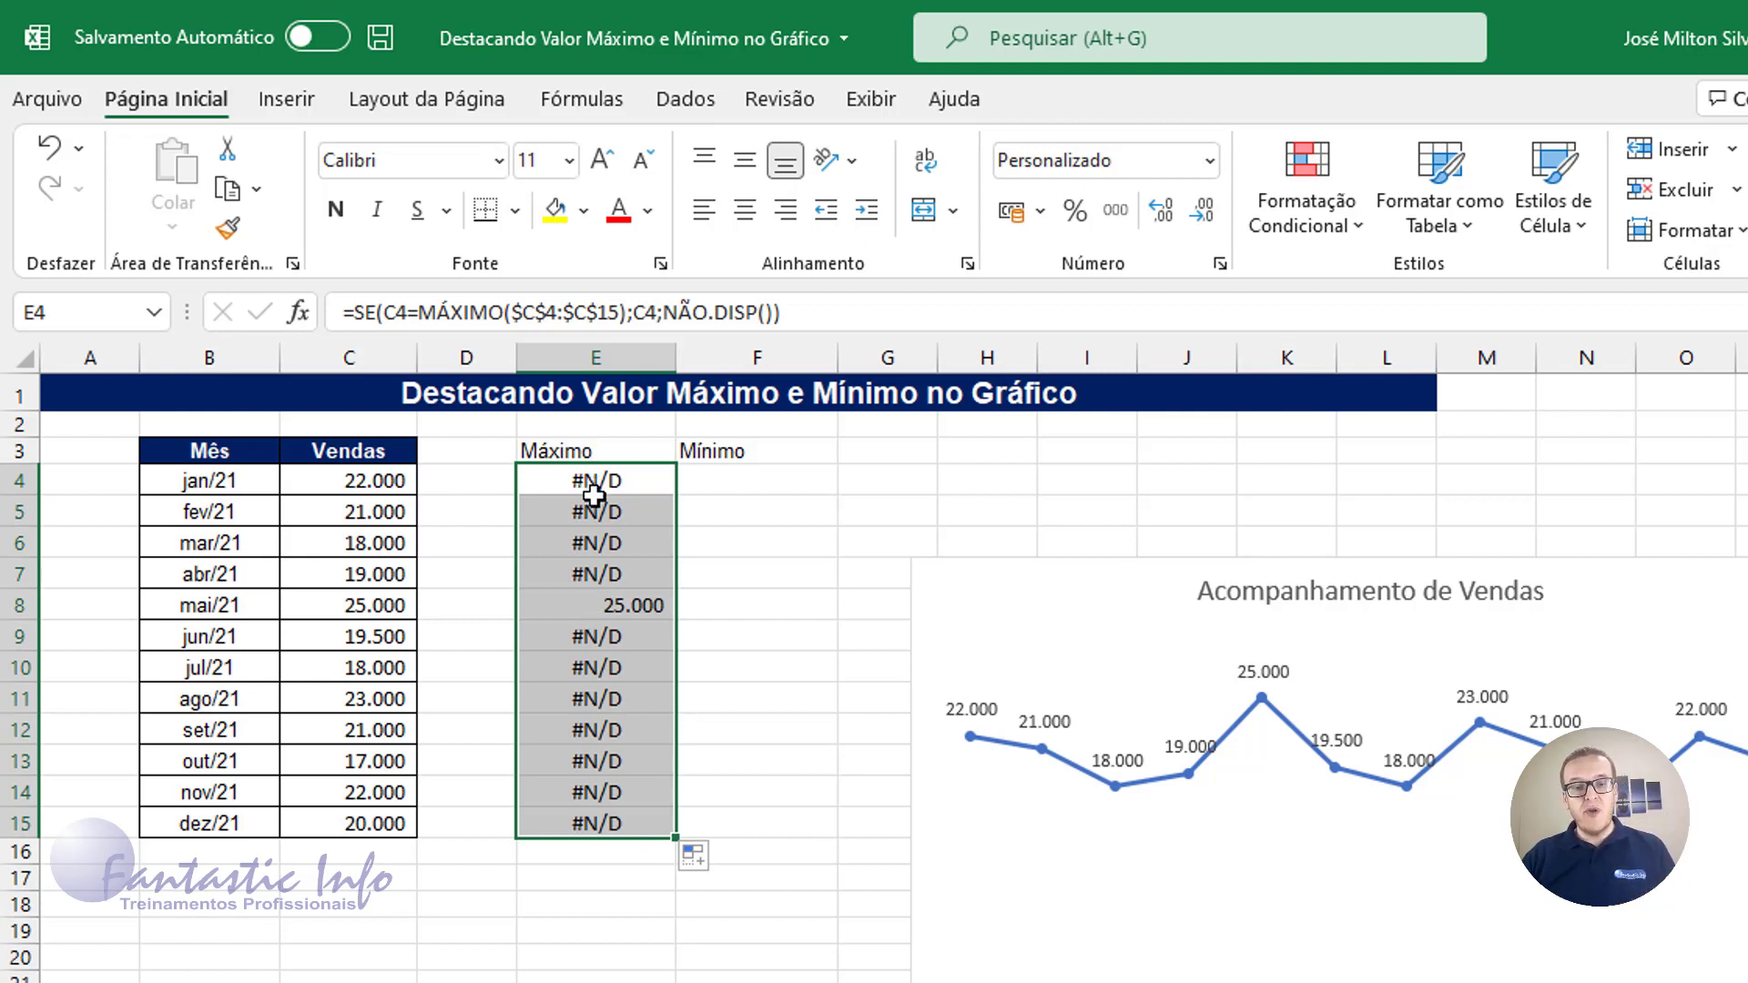
key("Down")
key("Down")
key("Down")
key("Down")
key("Down")
left_click(617, 605)
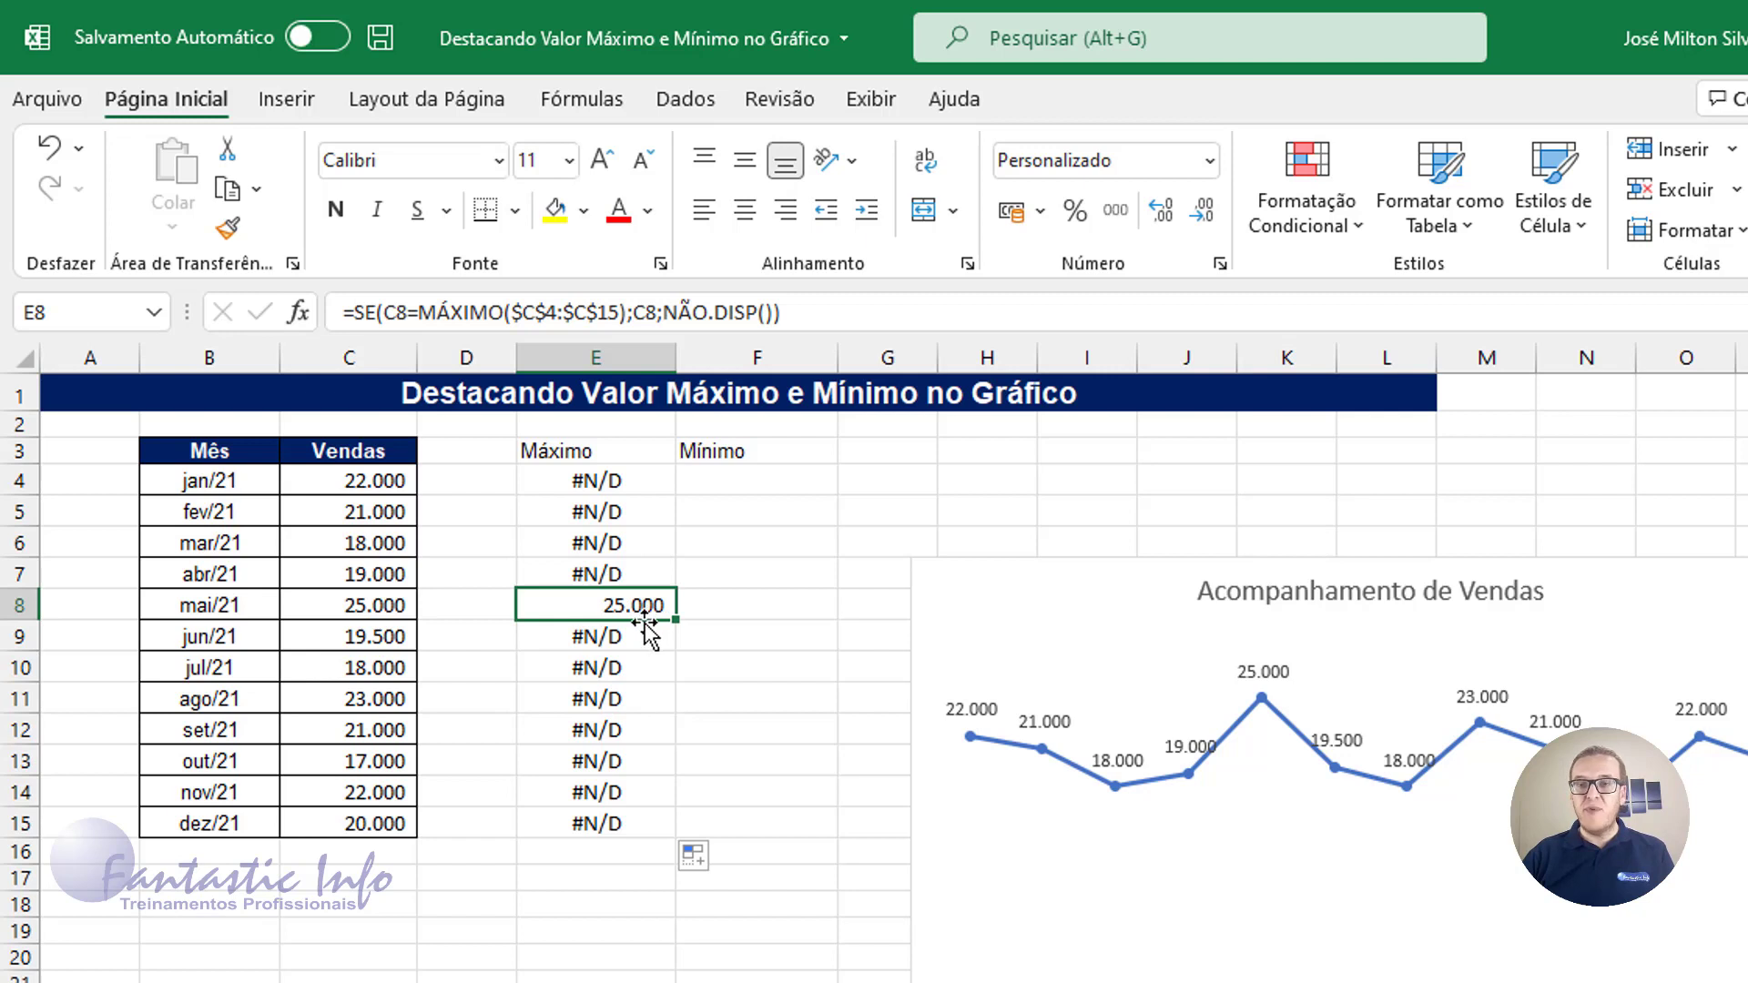
left_click_drag(624, 480, 630, 817)
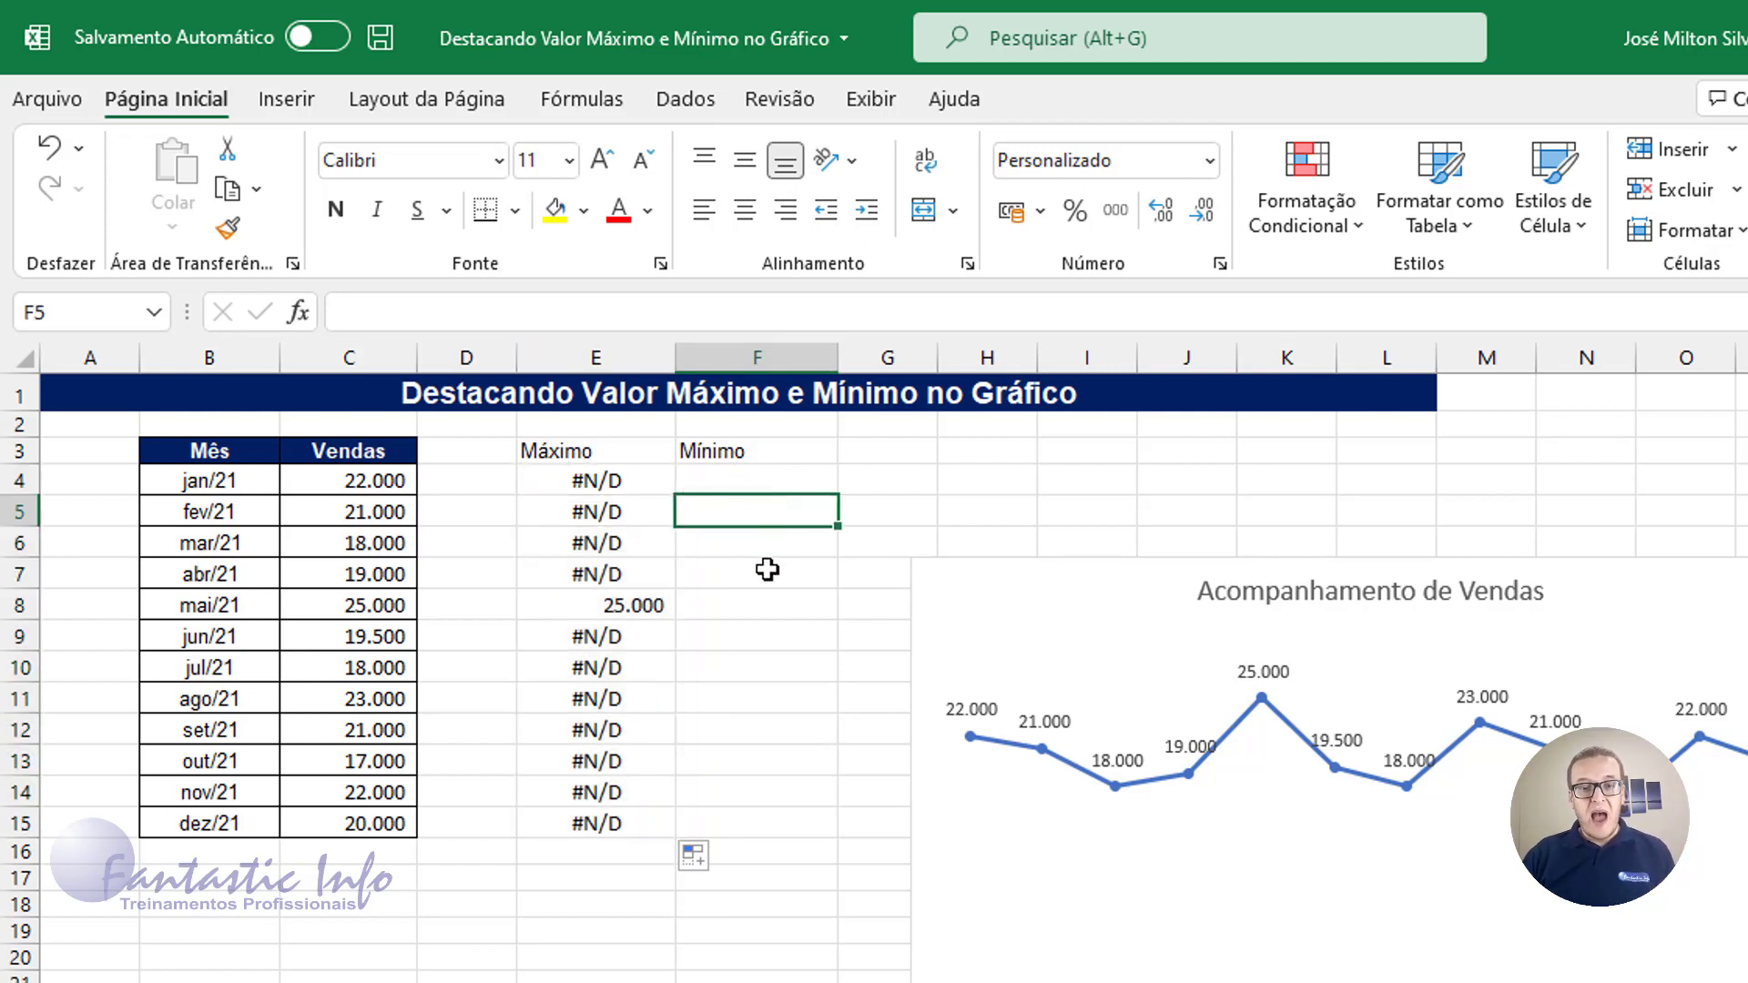
Step: Begin an SE formula in F4 whose logical test is C4=MÍNIMO($C$4:$C$15), with the sales range as an absolute reference
left_click(769, 510)
left_click(740, 477)
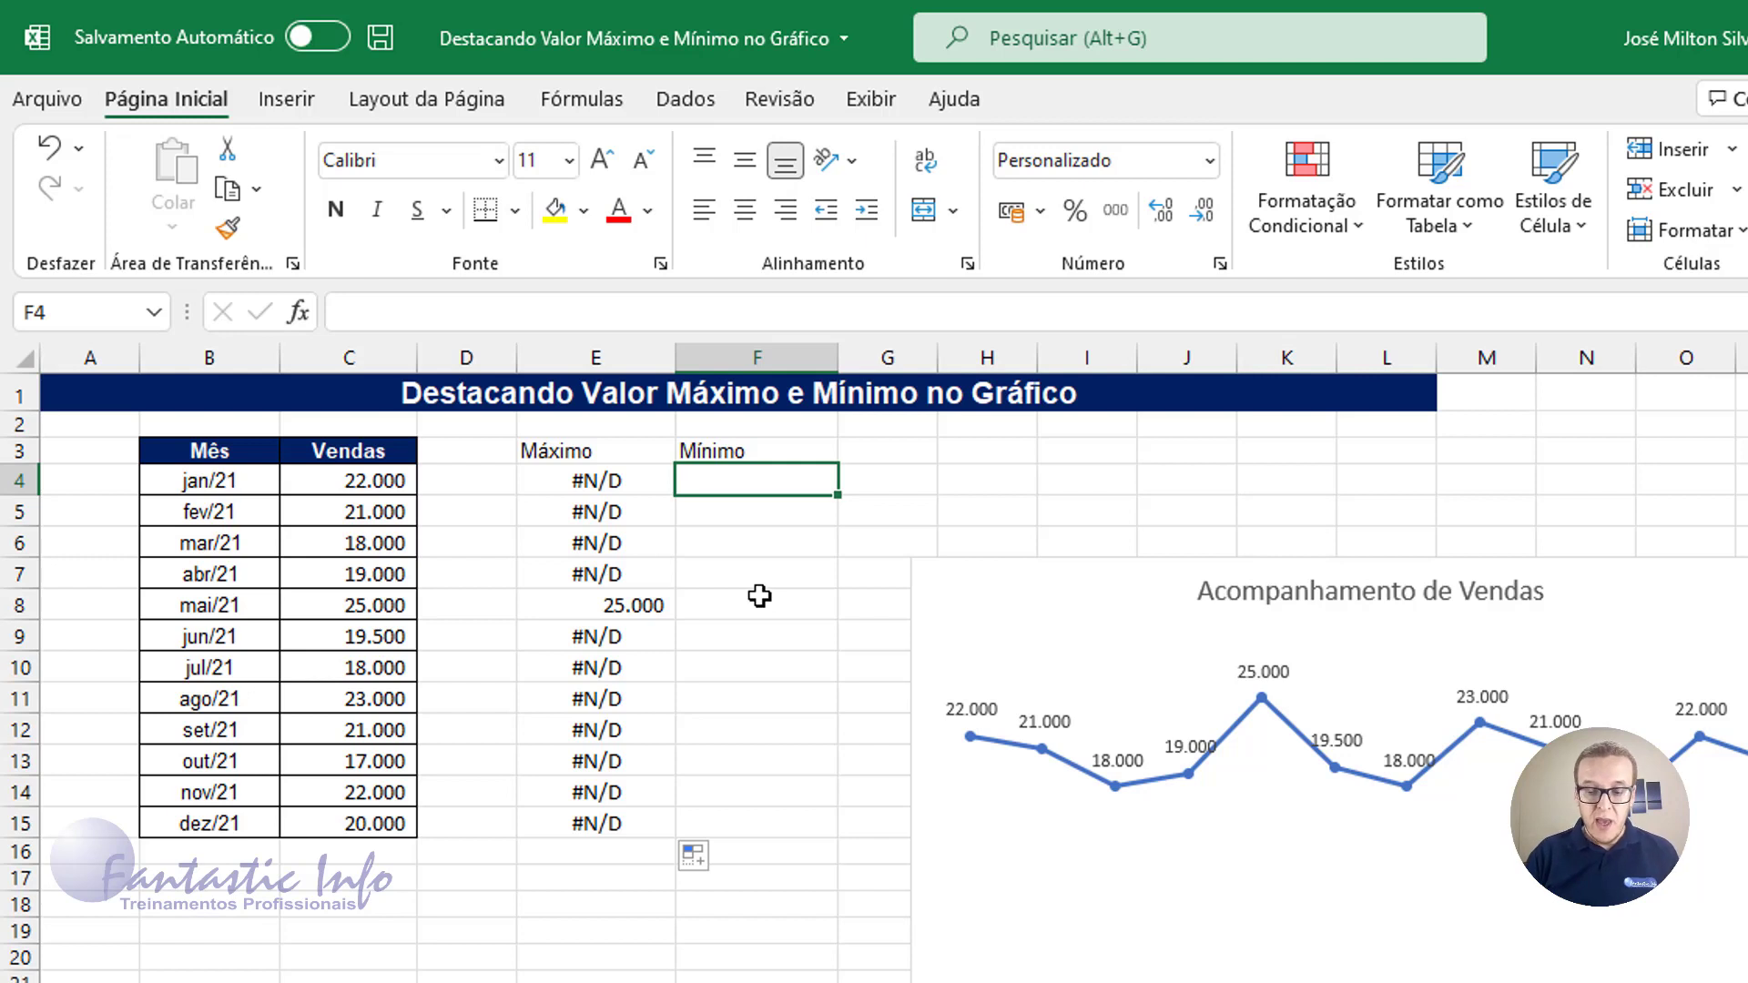
type("=SE(")
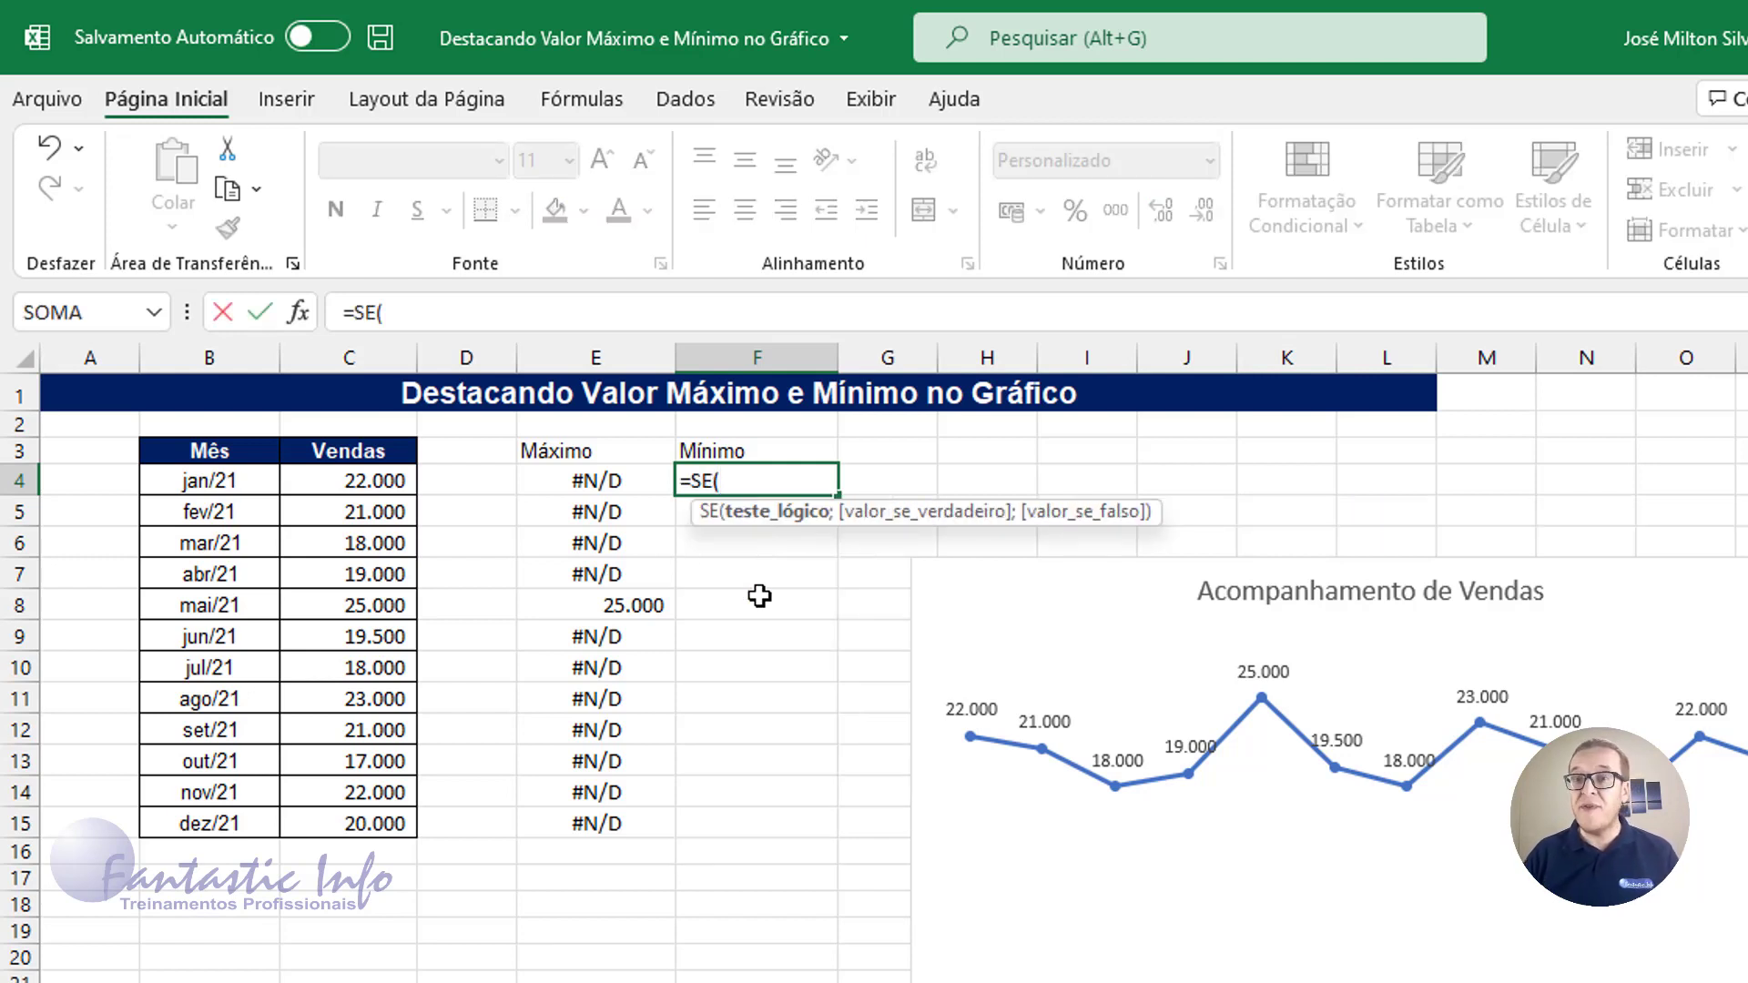
left_click(328, 480)
type("=")
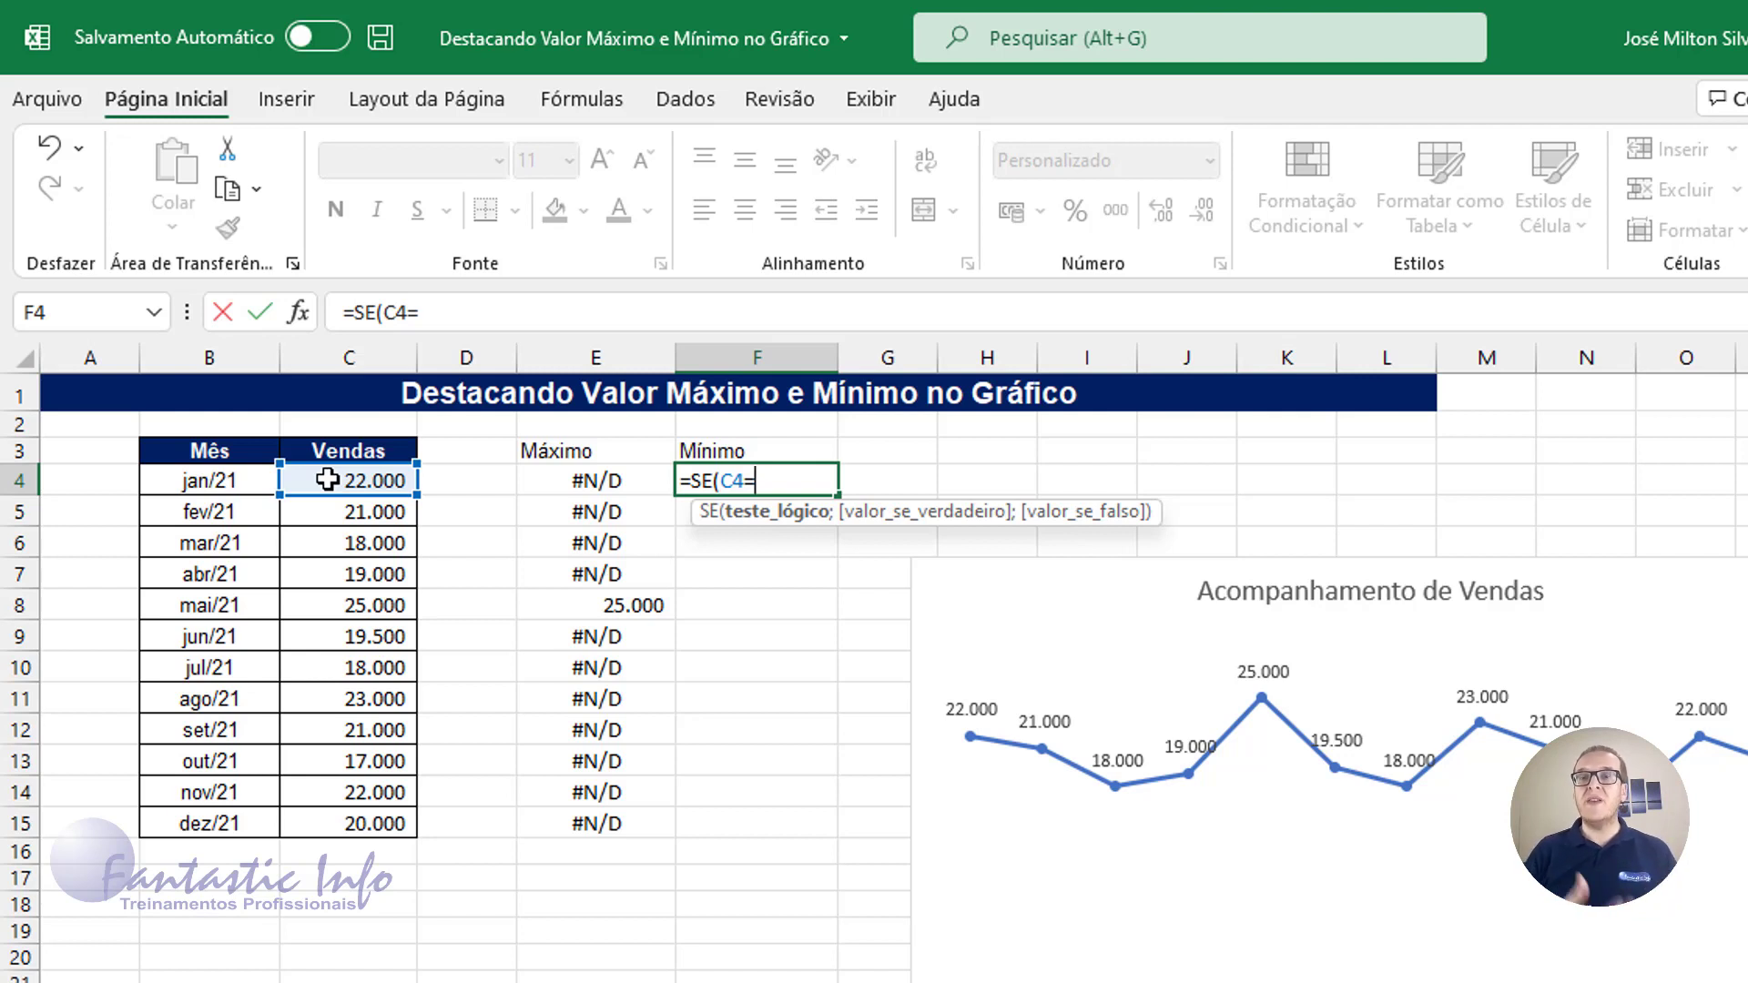
type("MÍNMO")
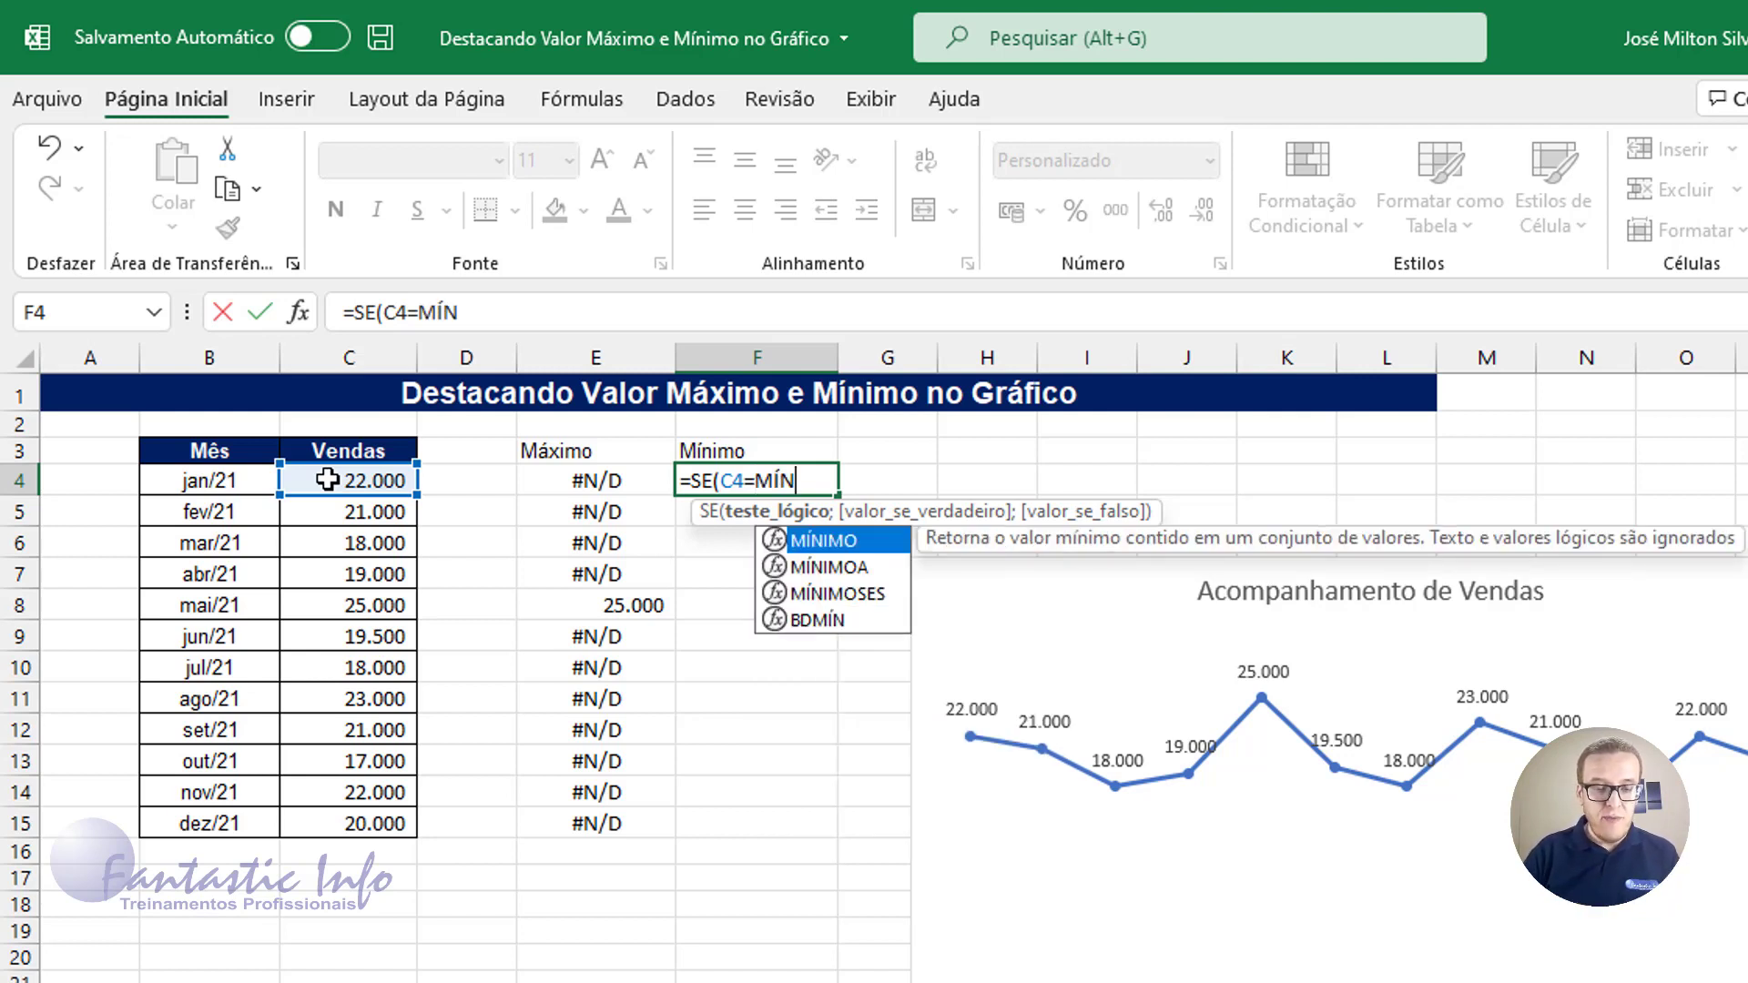
key("BackSpace")
key("BackSpace")
key("BackSpace")
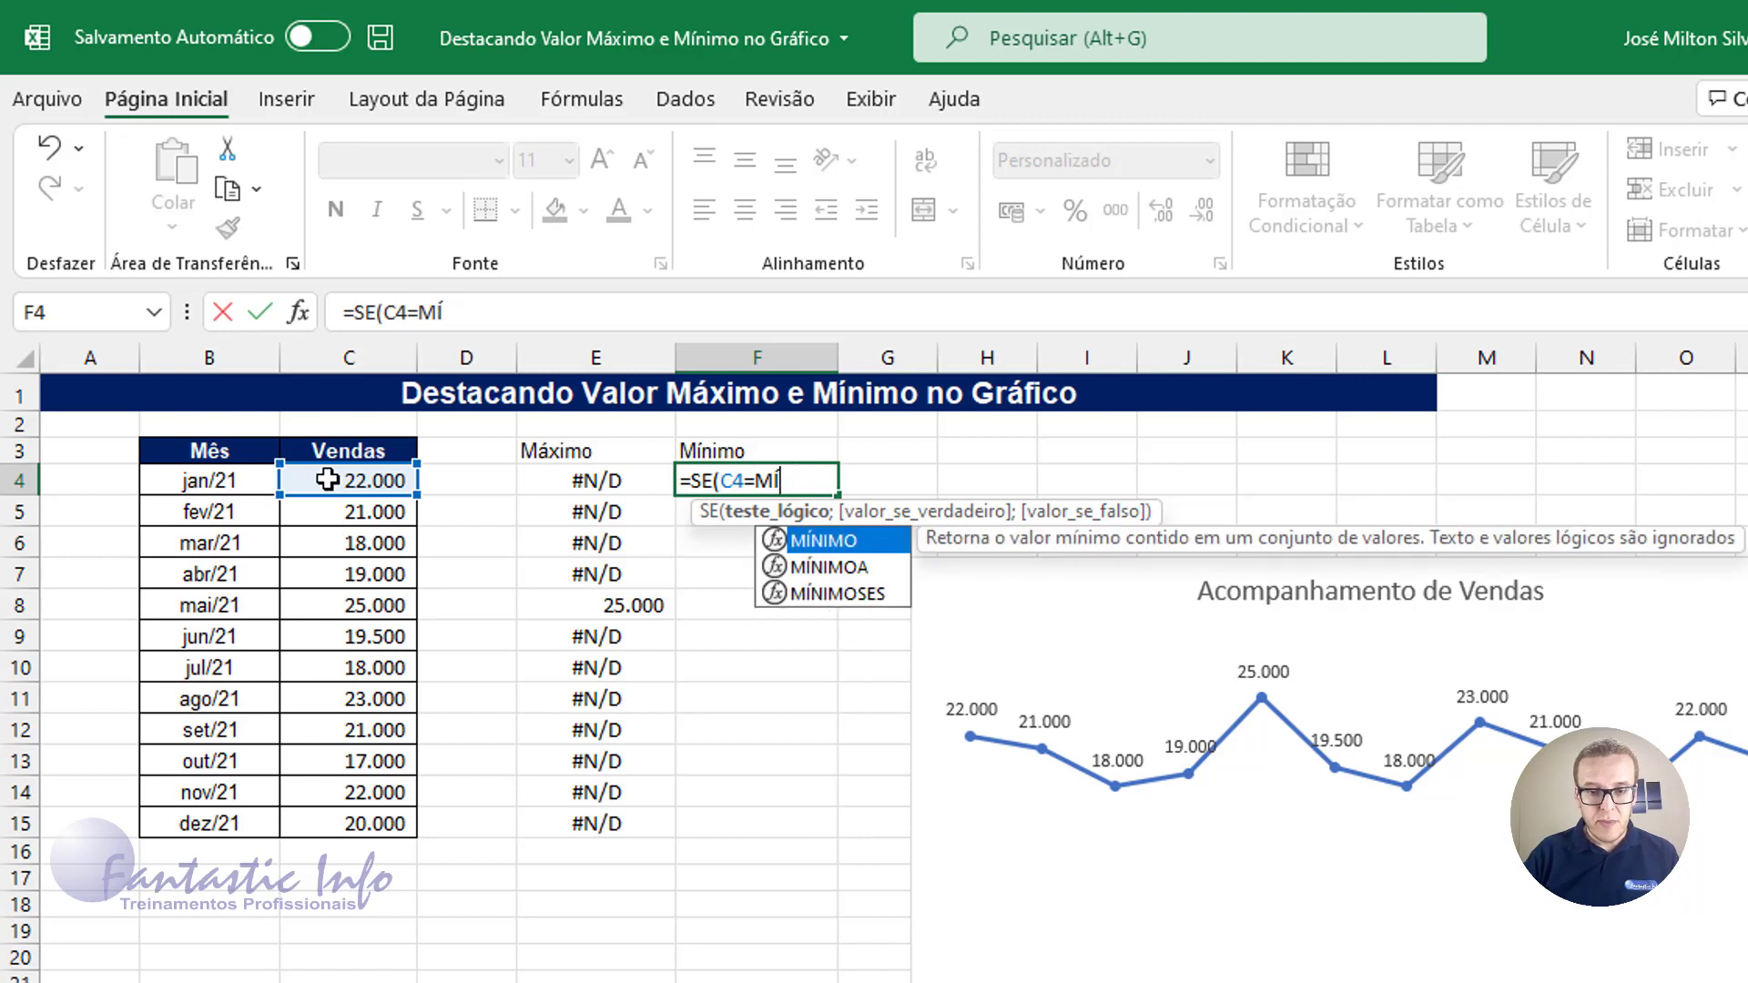
key("Tab")
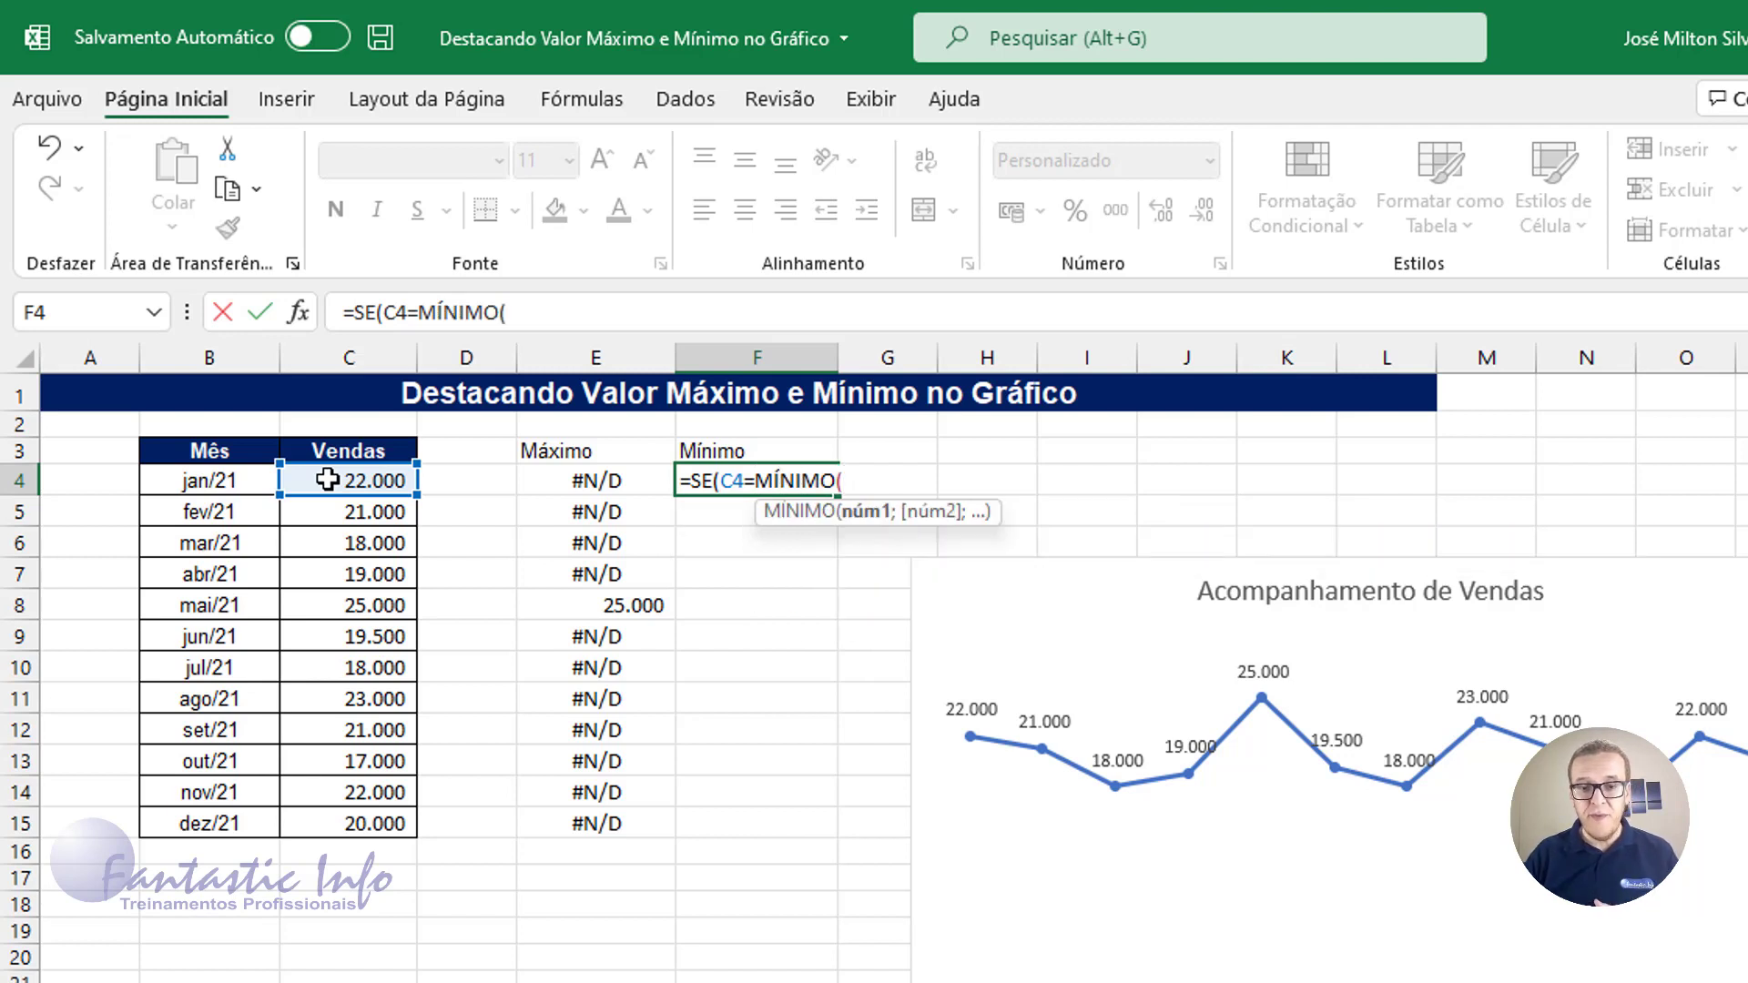
left_click_drag(328, 480, 337, 822)
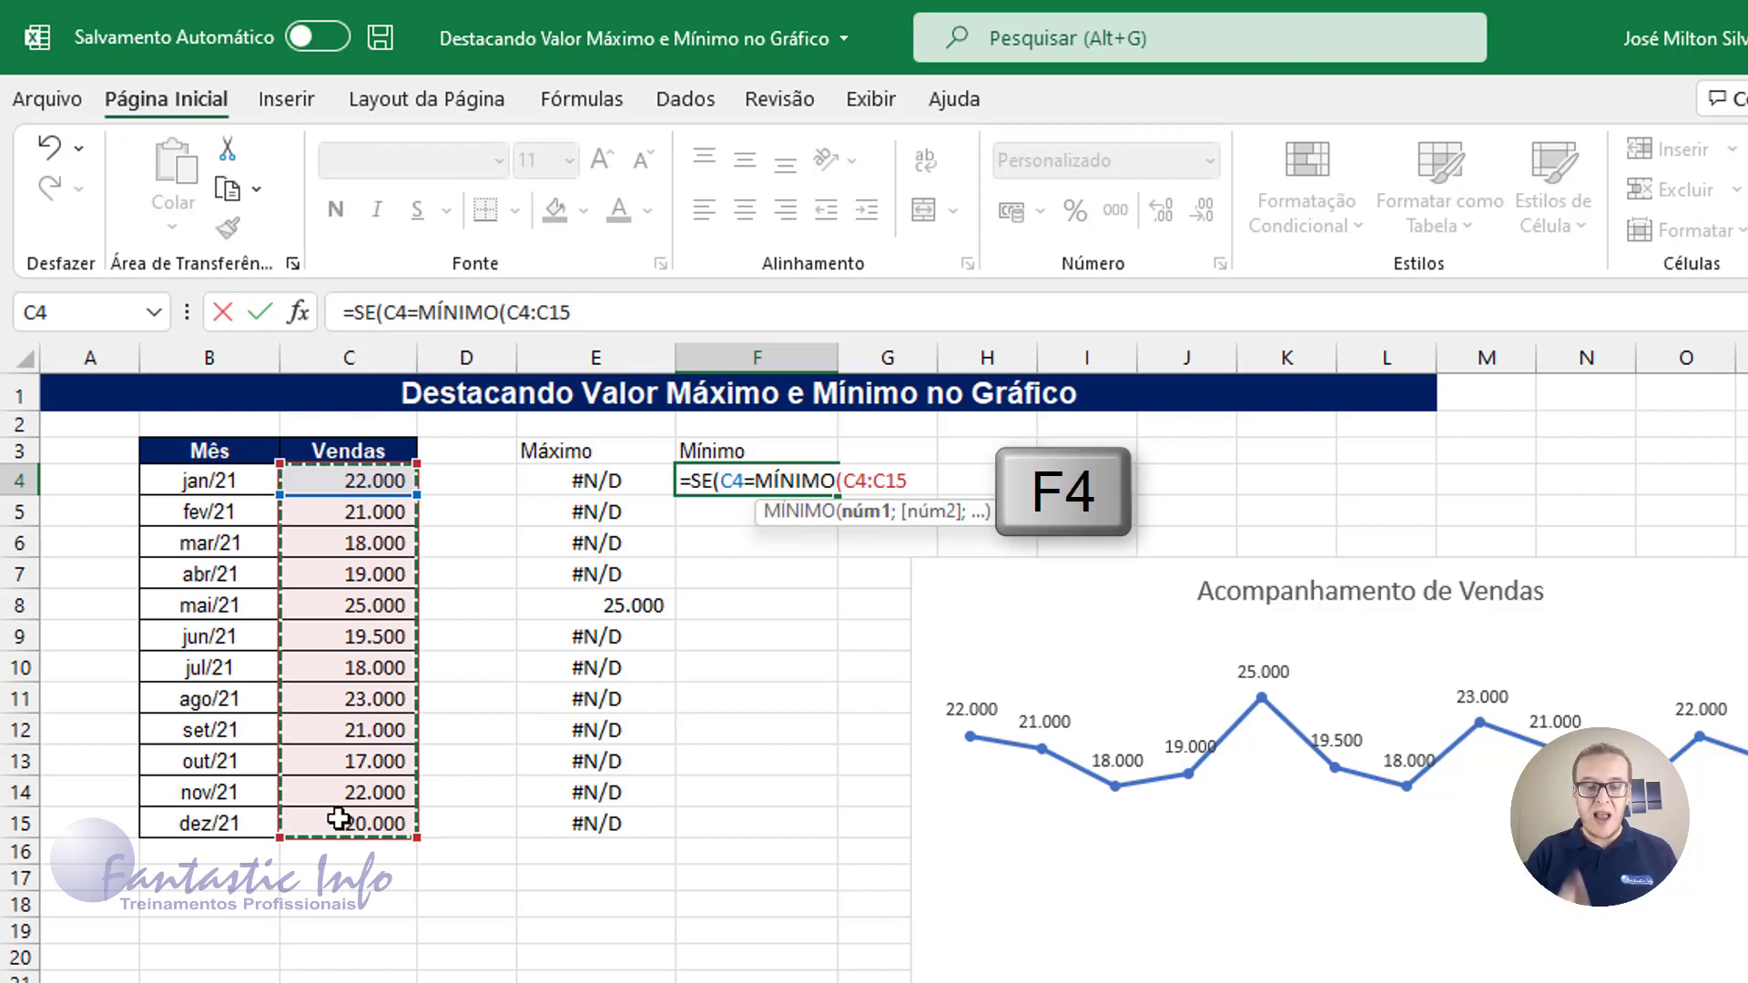
key("F4")
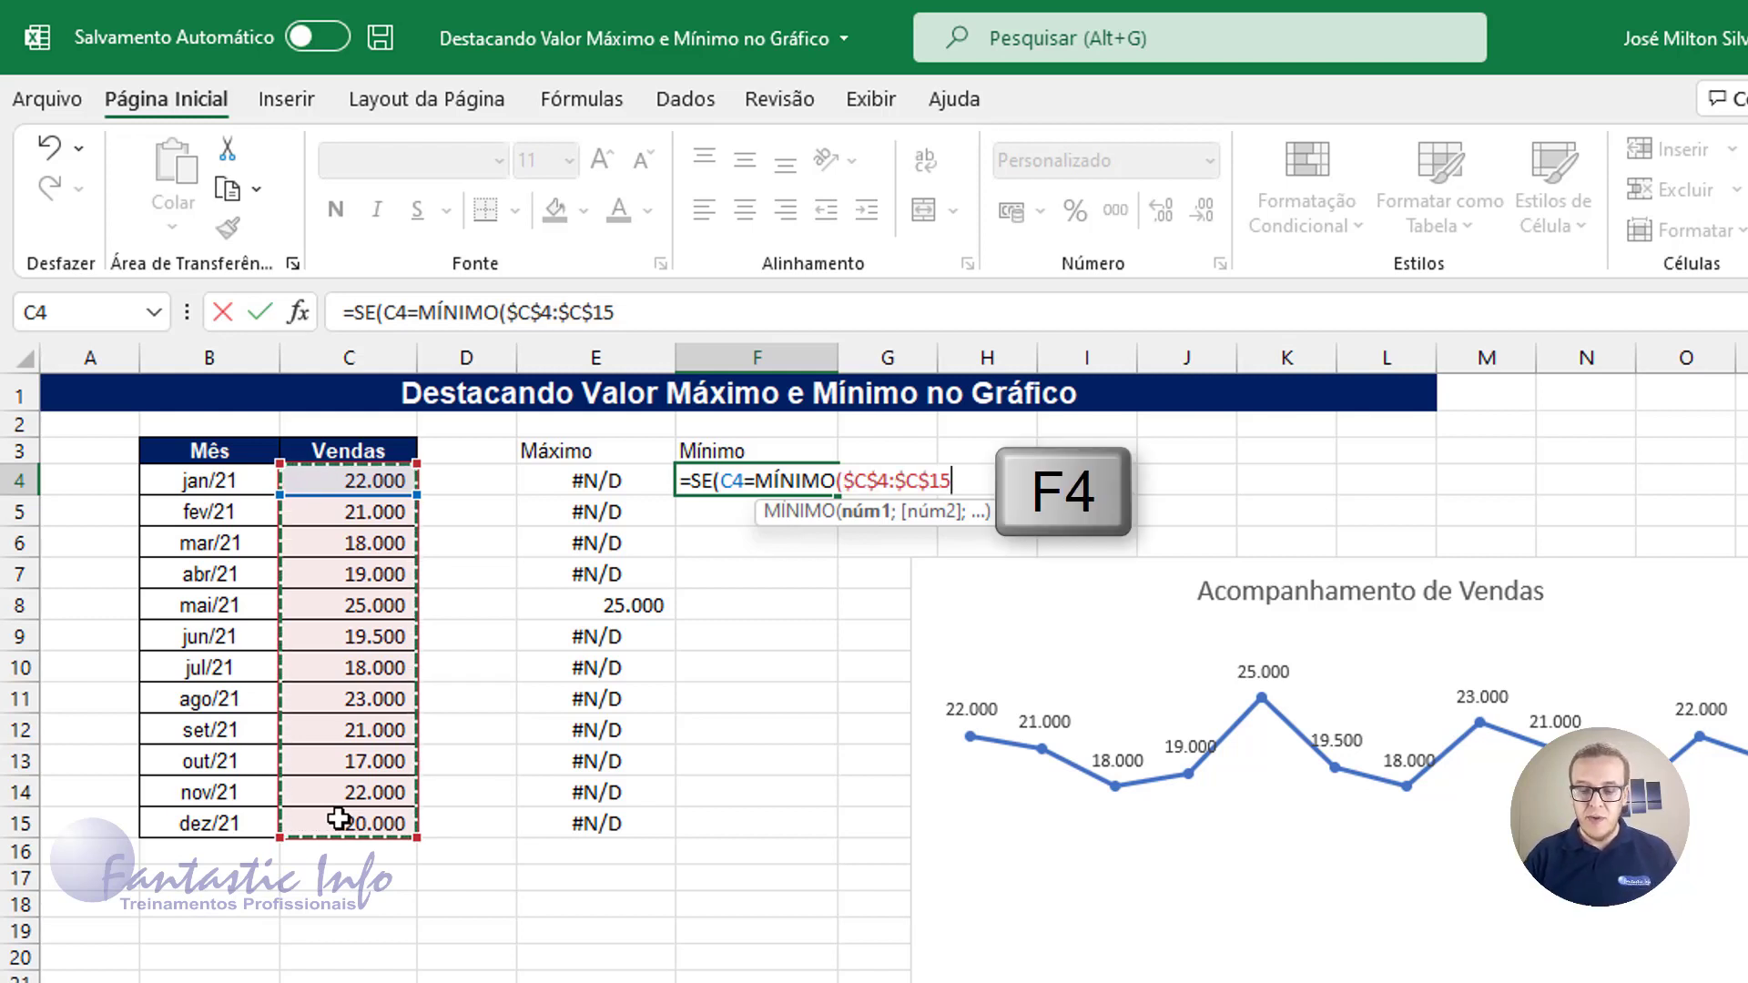
type(")")
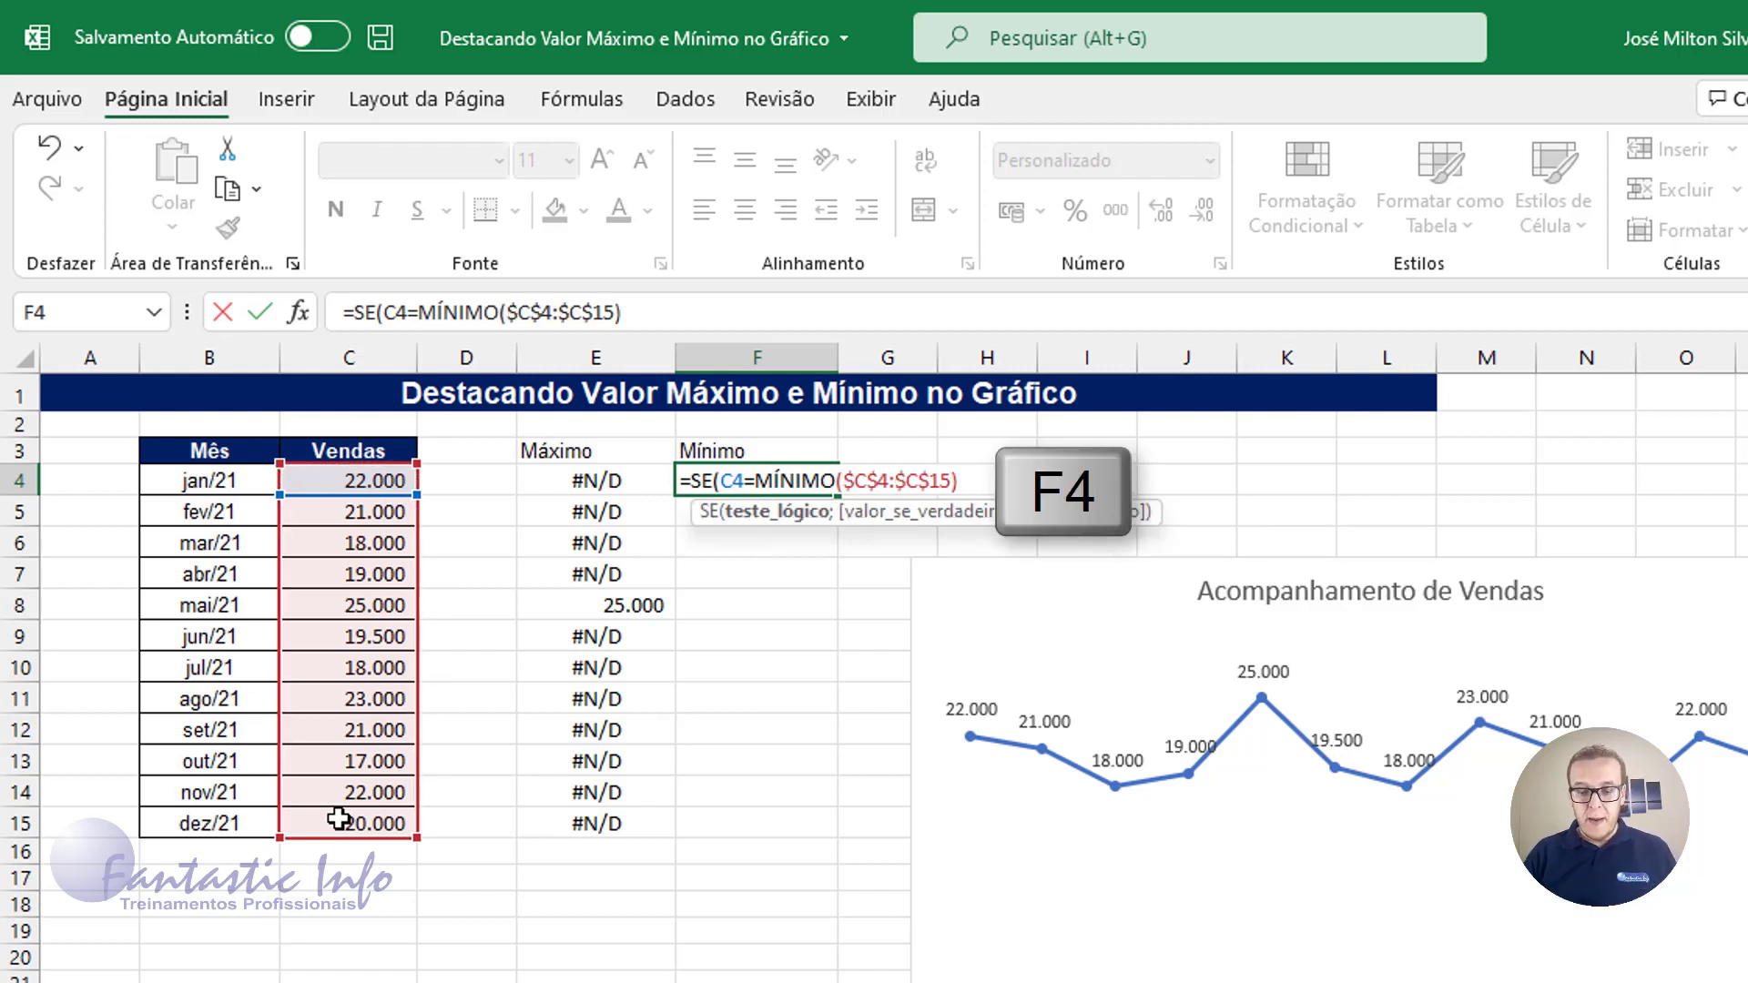
Step: Complete the F4 formula with C4 as the value if true and NÃO.DISP() as the value if false
type(";")
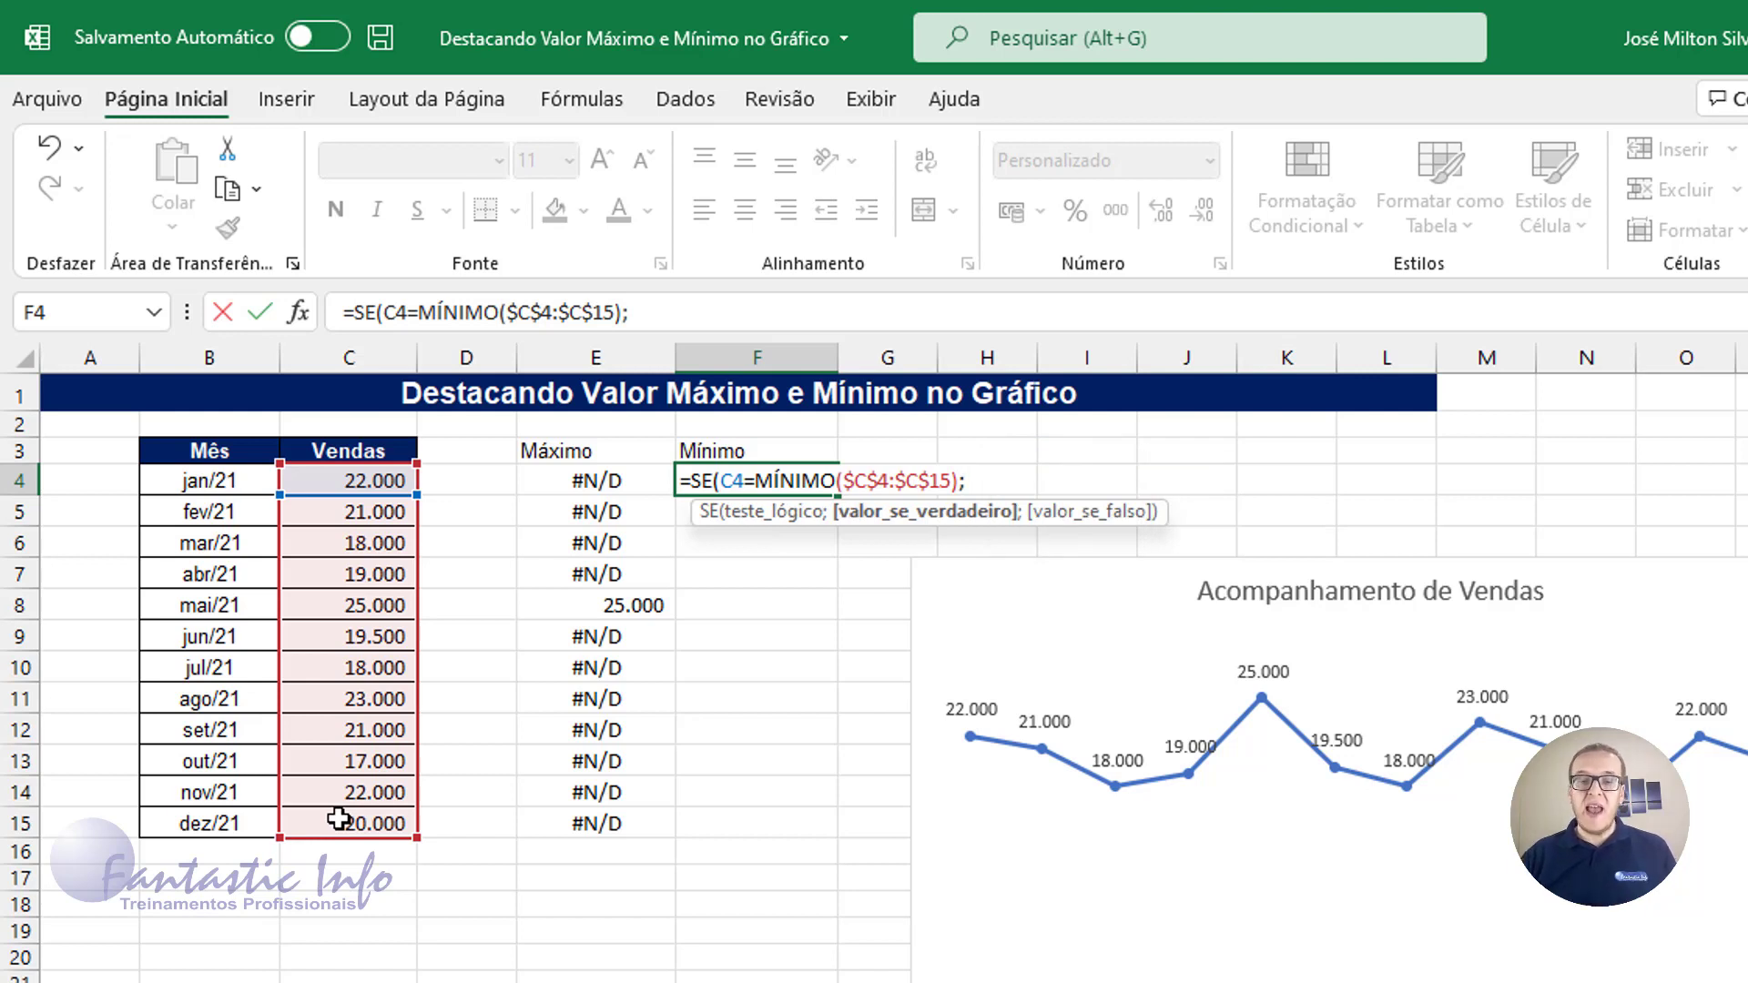
left_click(350, 475)
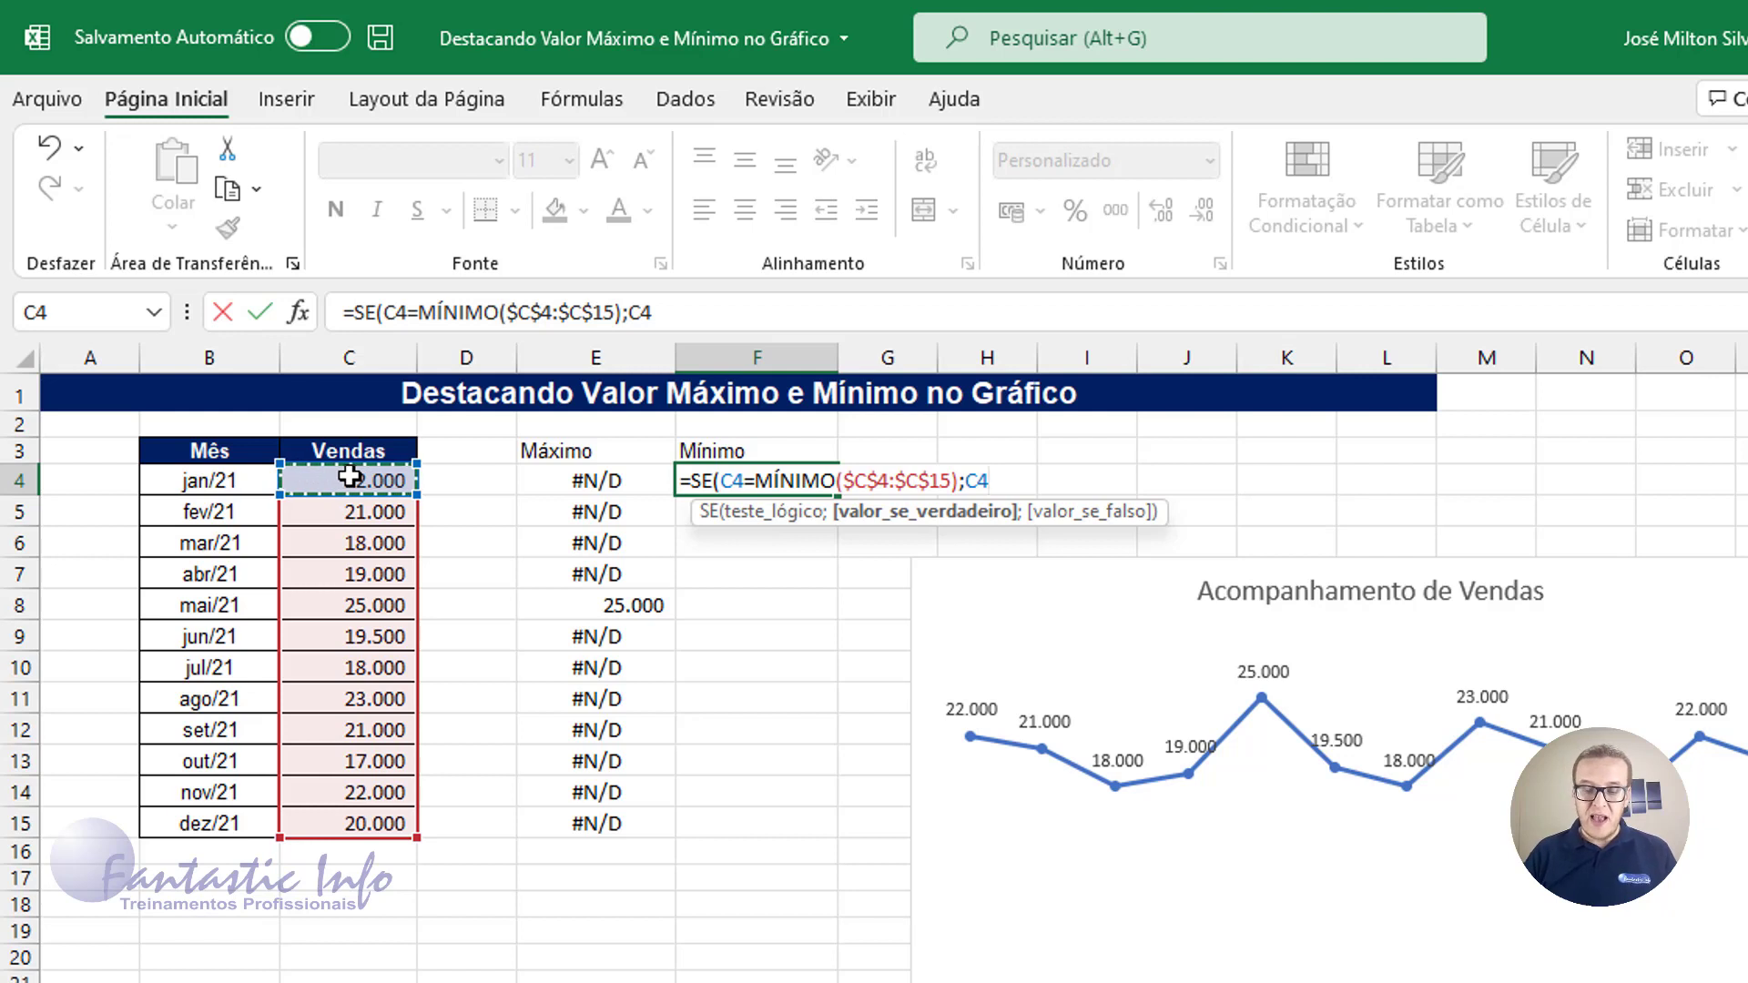
type(";")
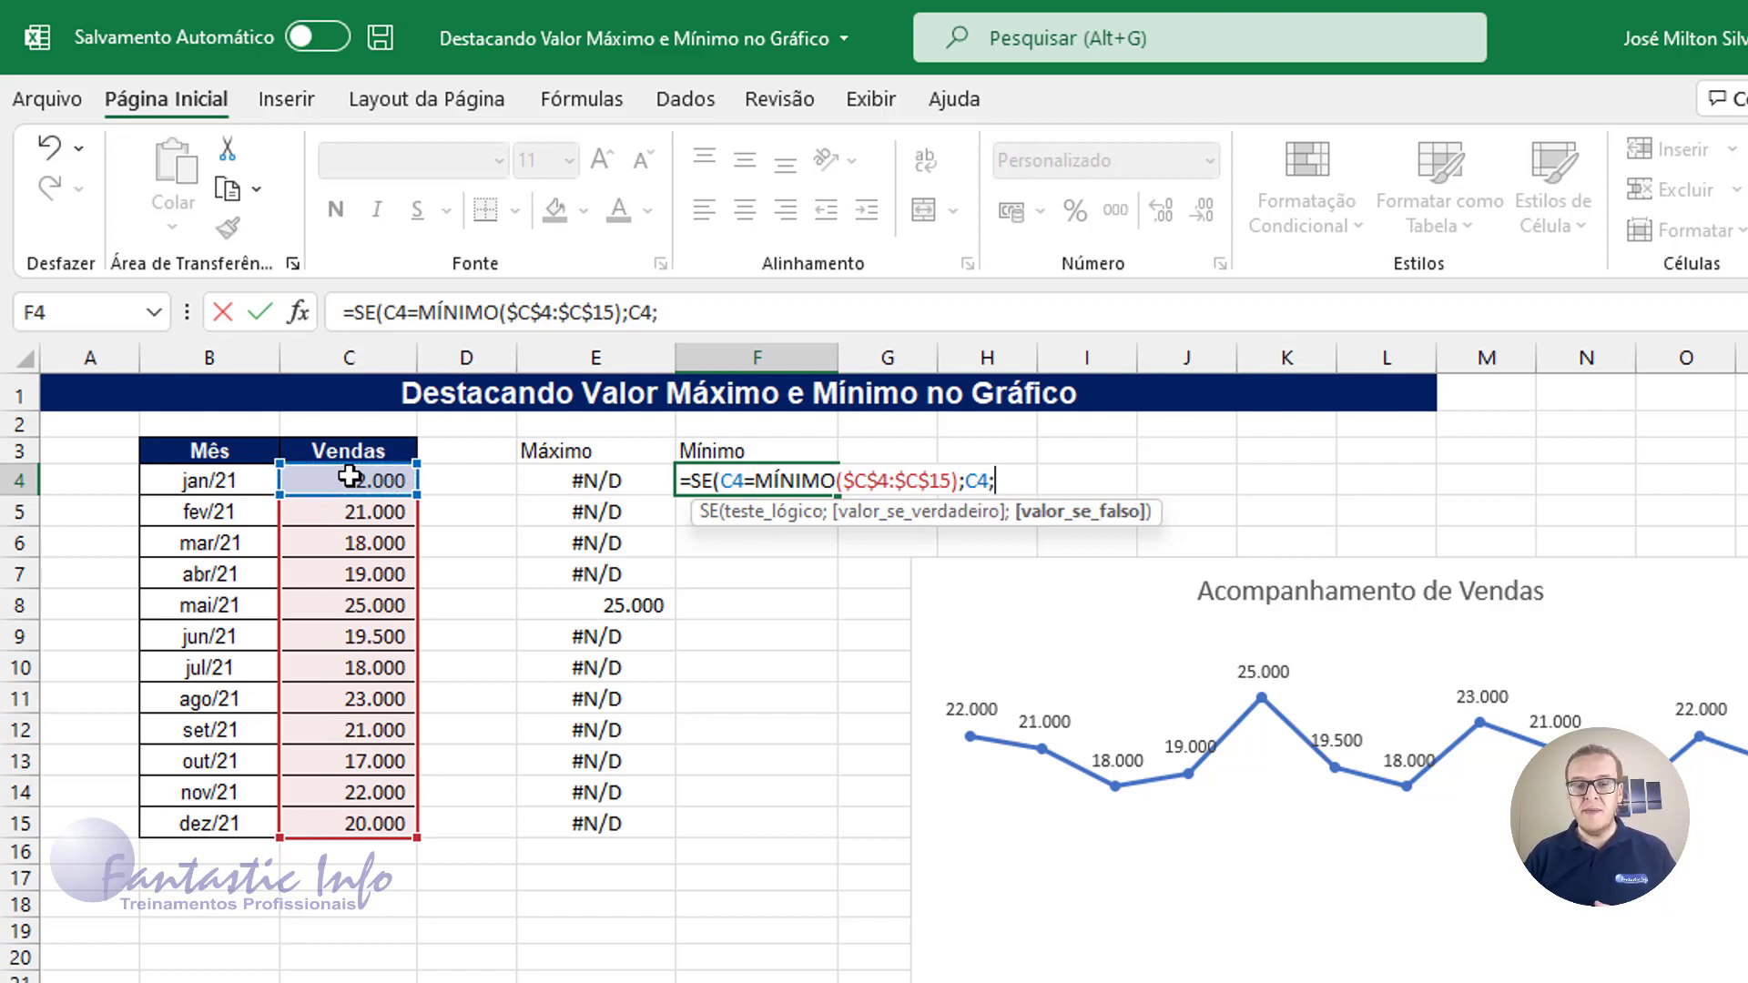
type("NÃO")
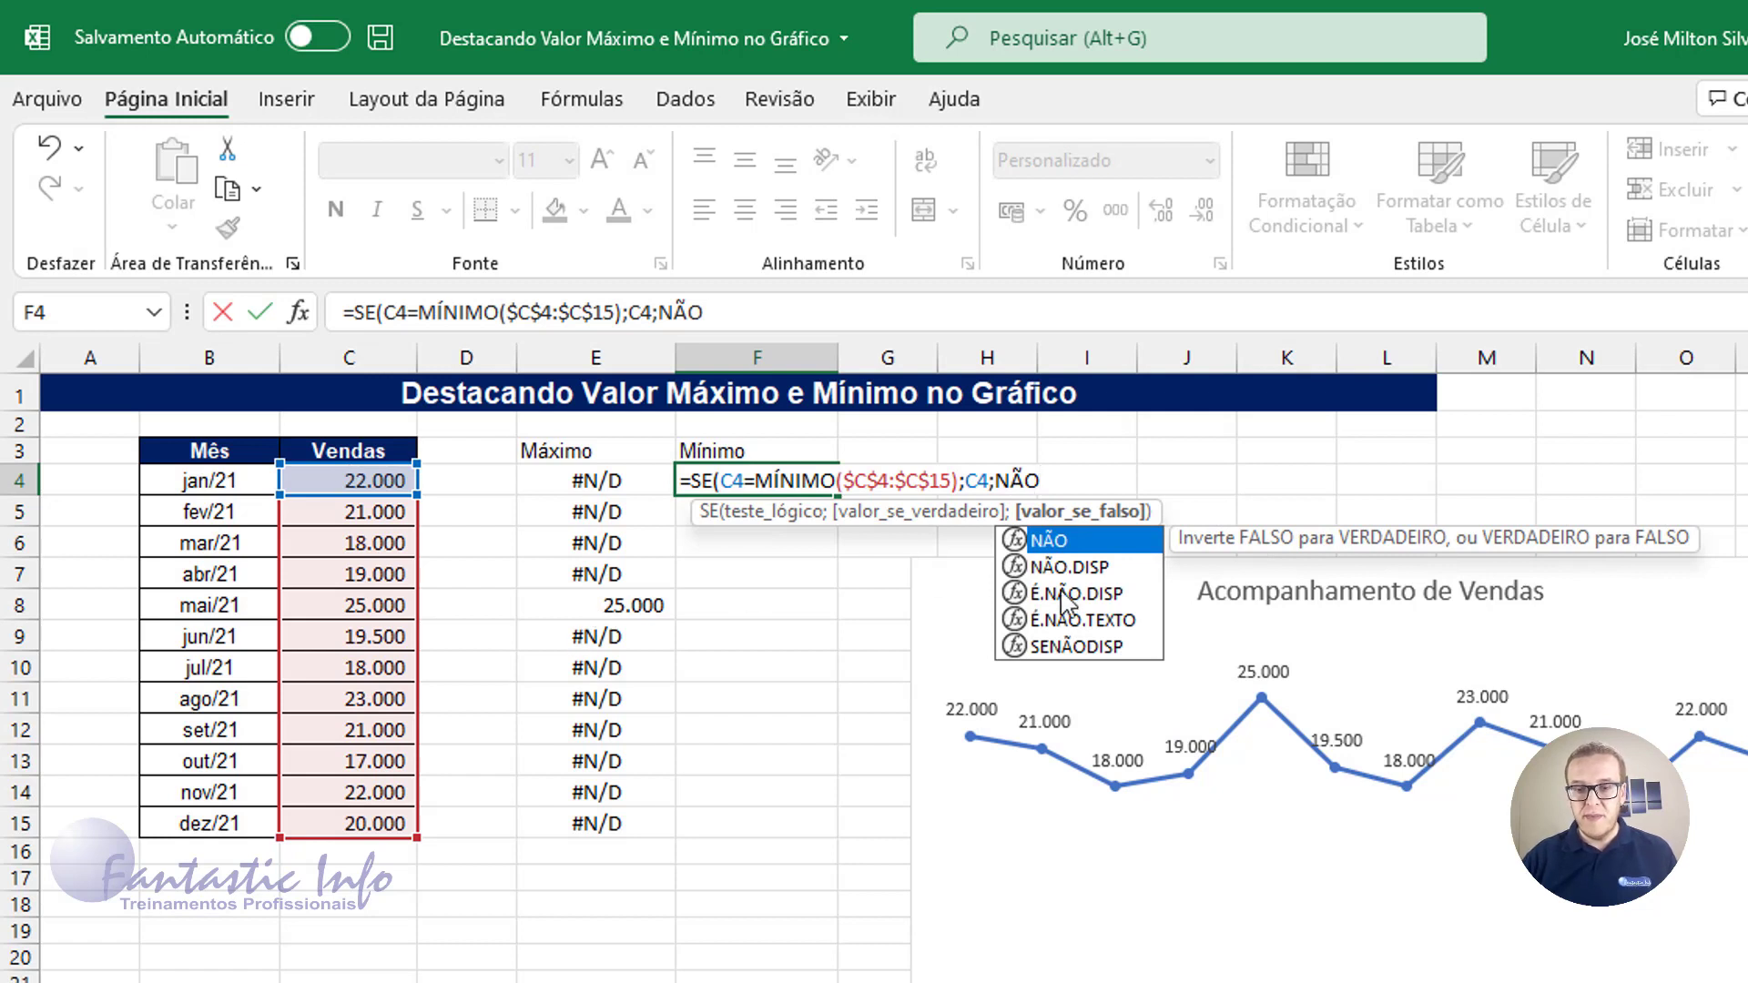
double_click(1079, 569)
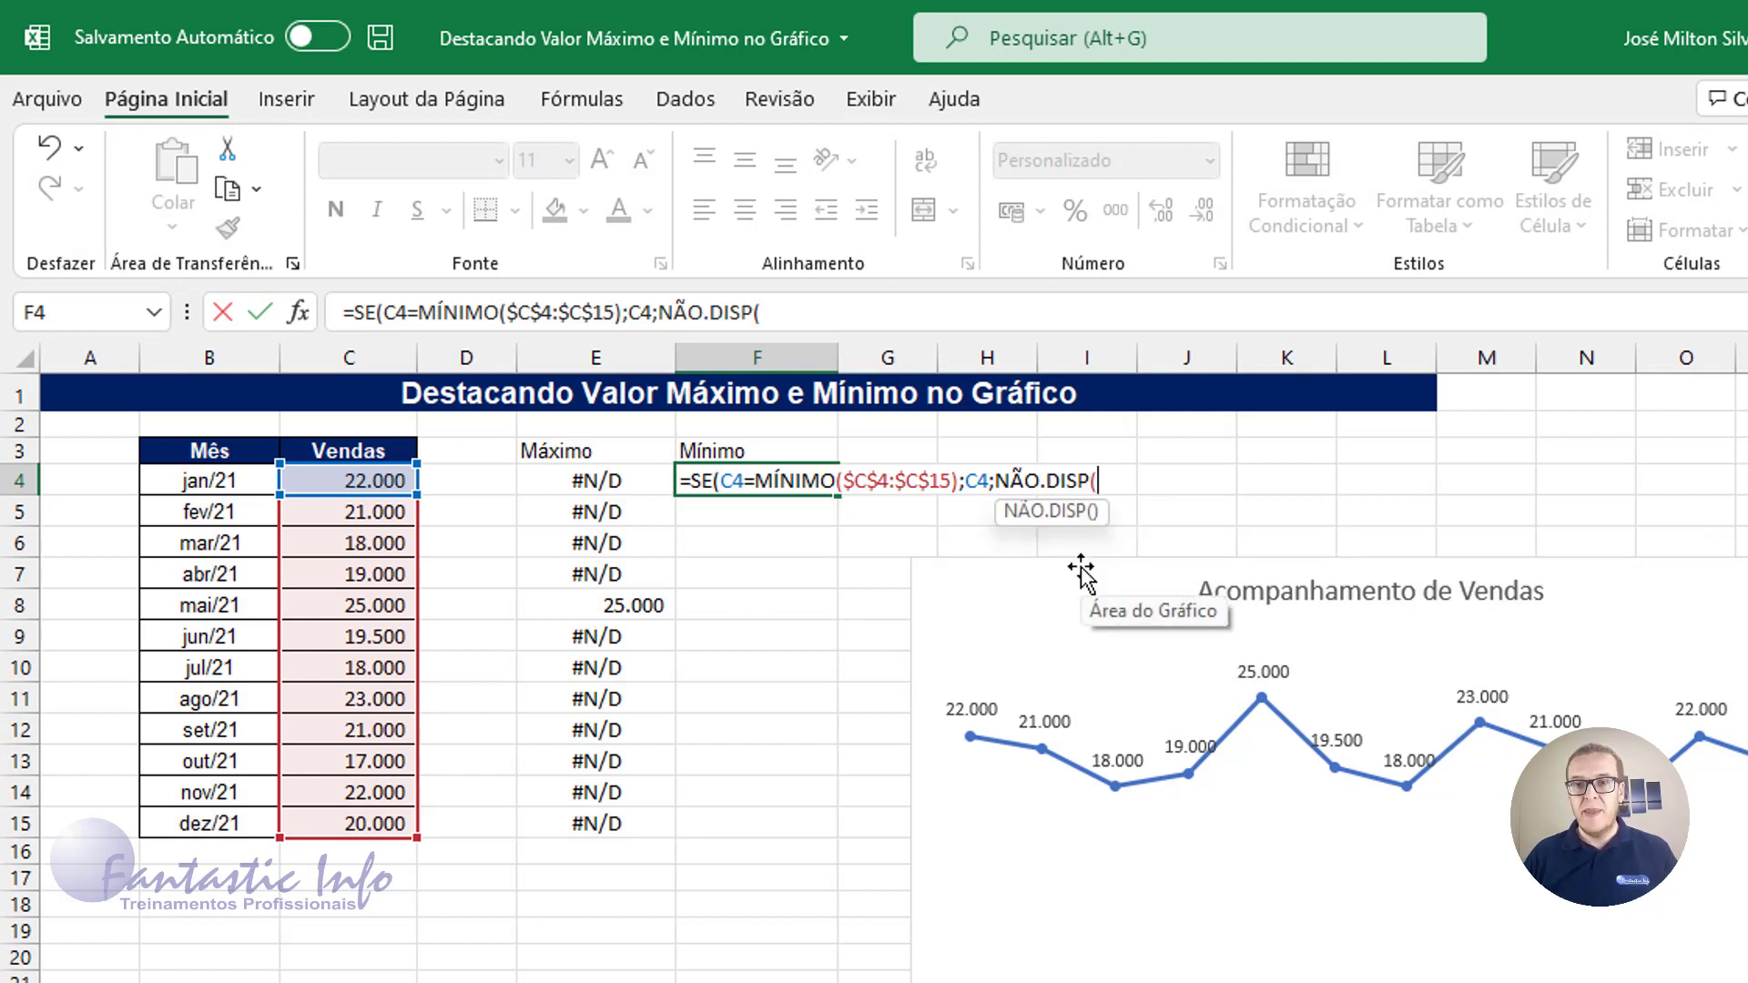
type(")")
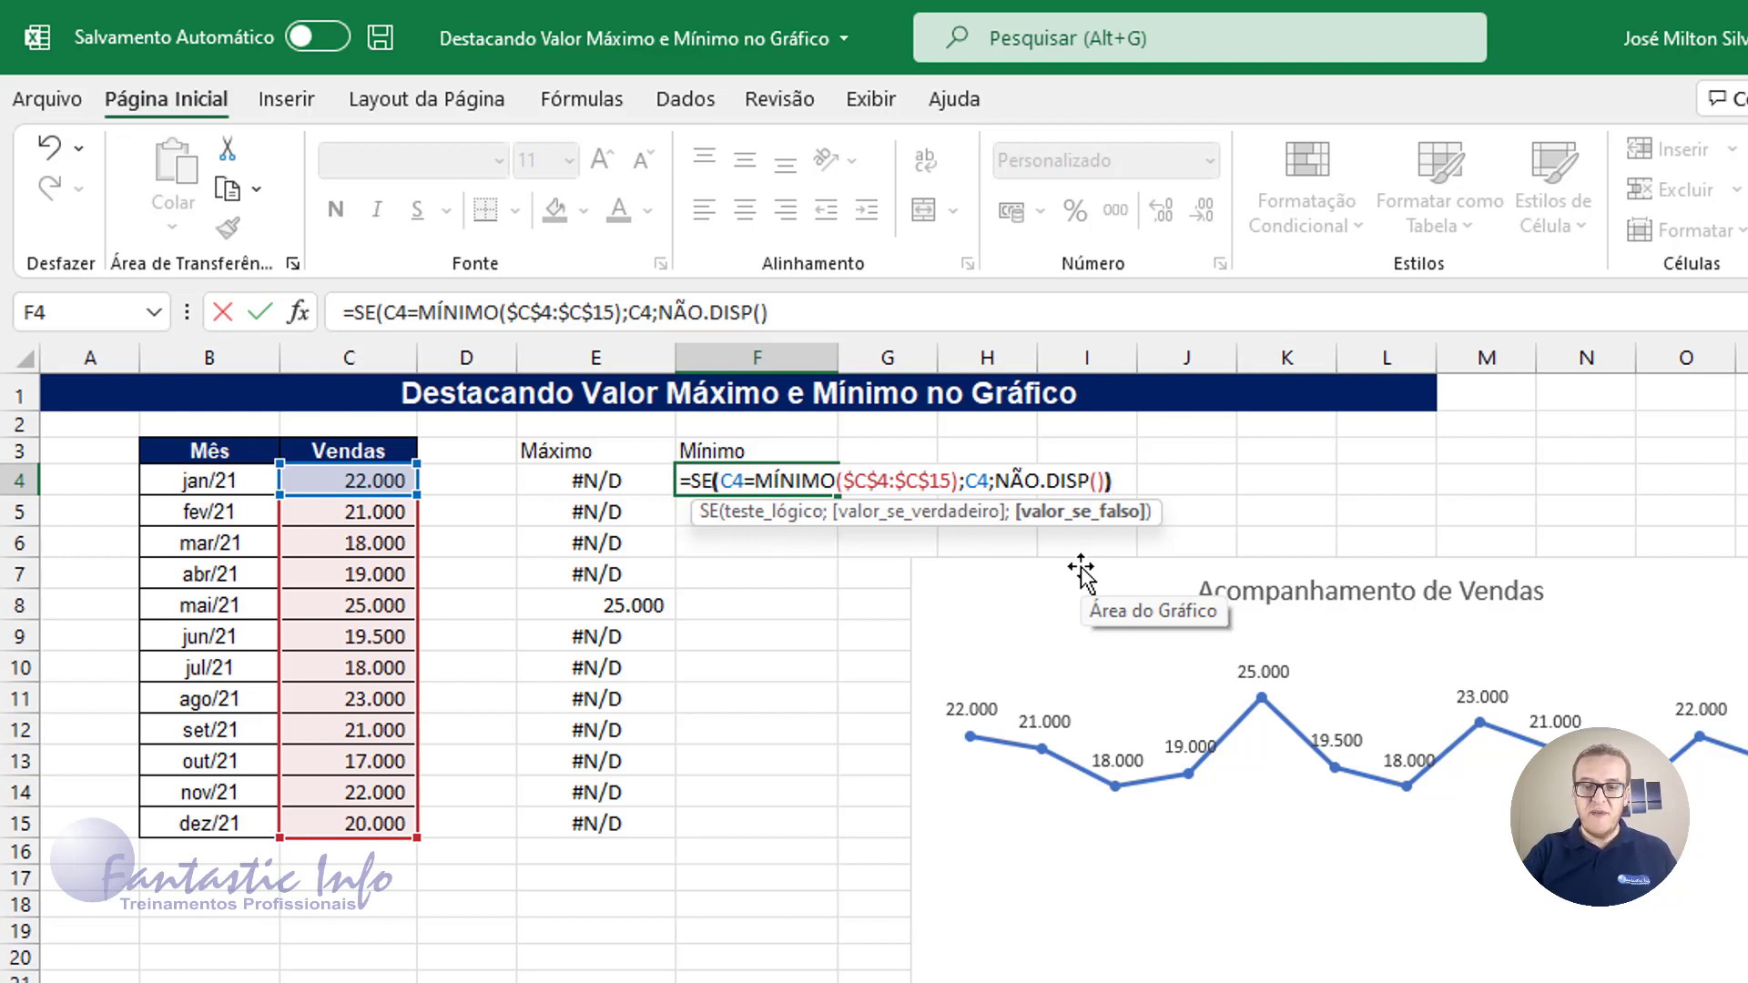
type(")")
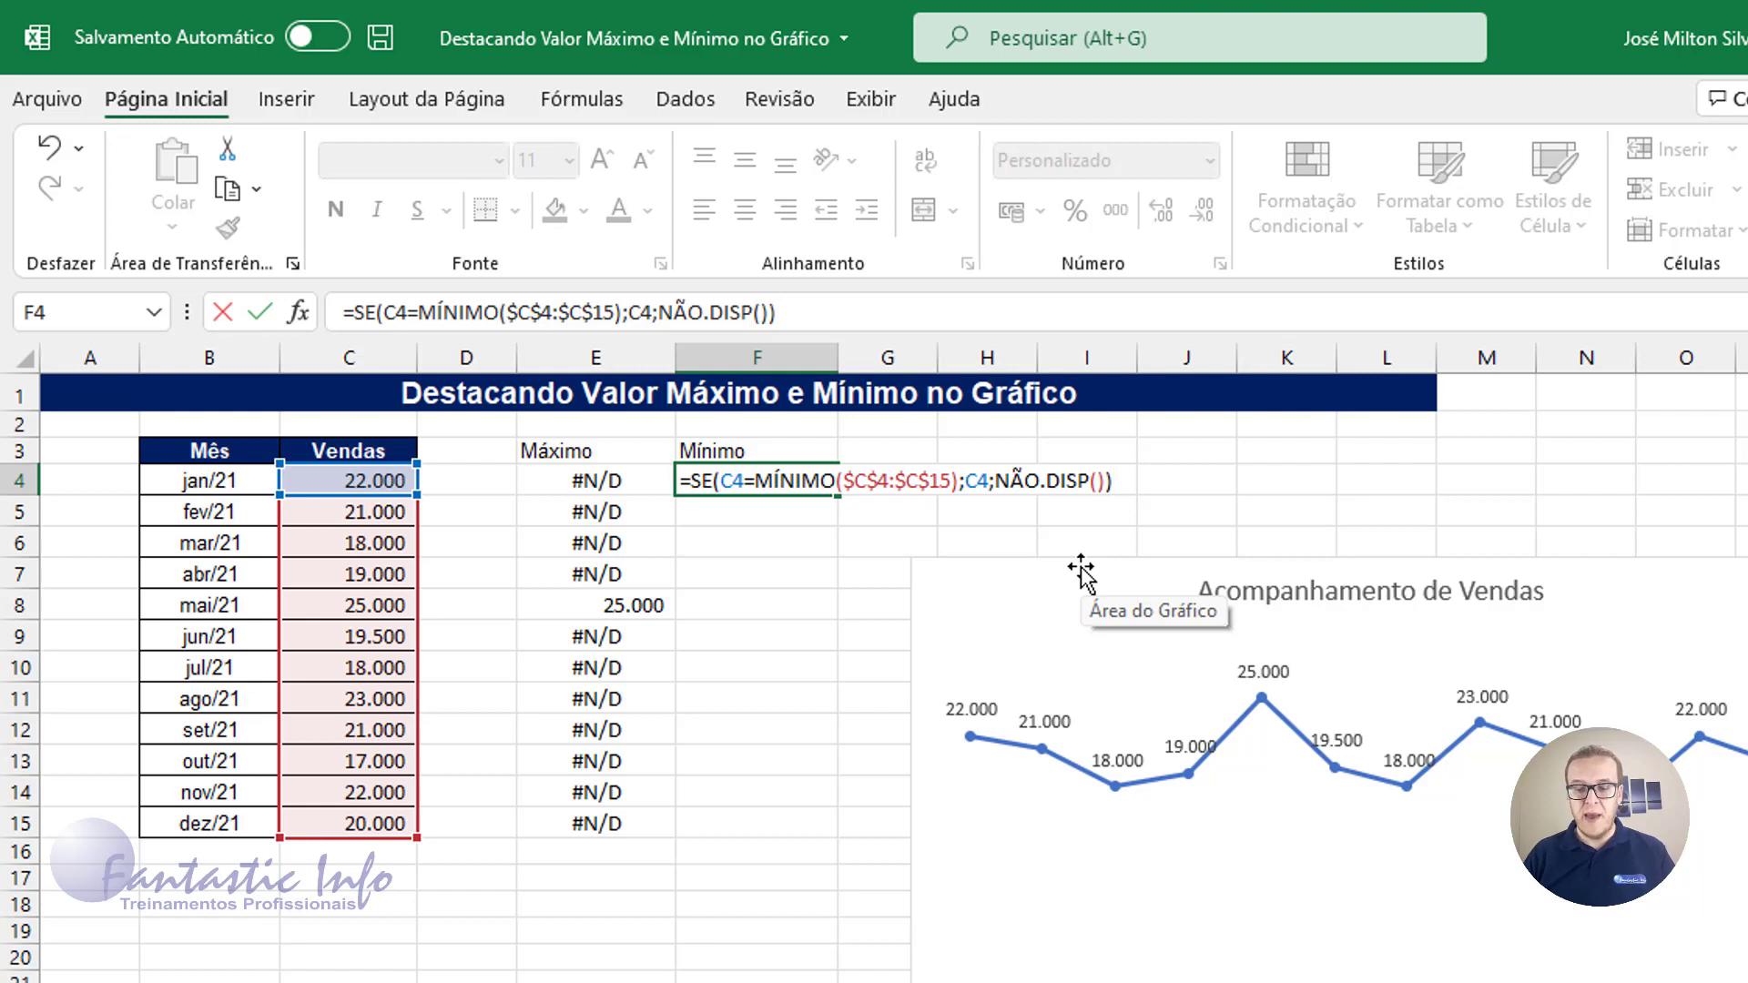
key("Return")
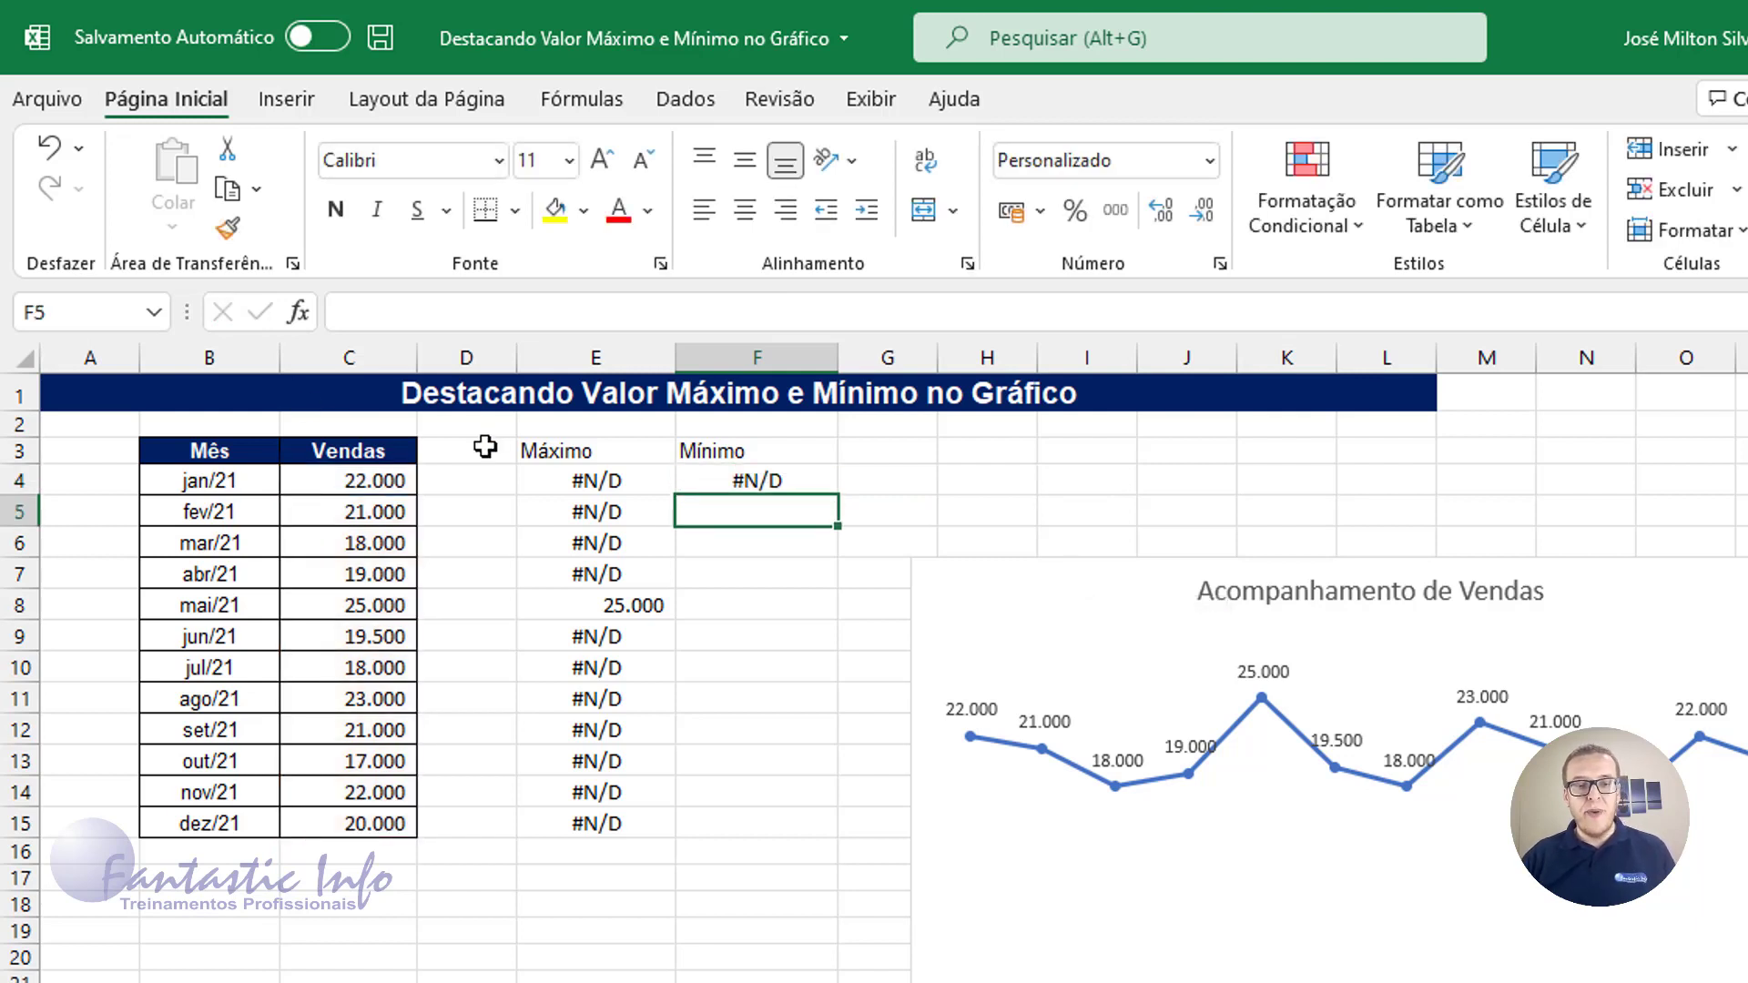
Step: Fill the Mínimo formula from F4 down through F15 and check the formula in F13
left_click(772, 480)
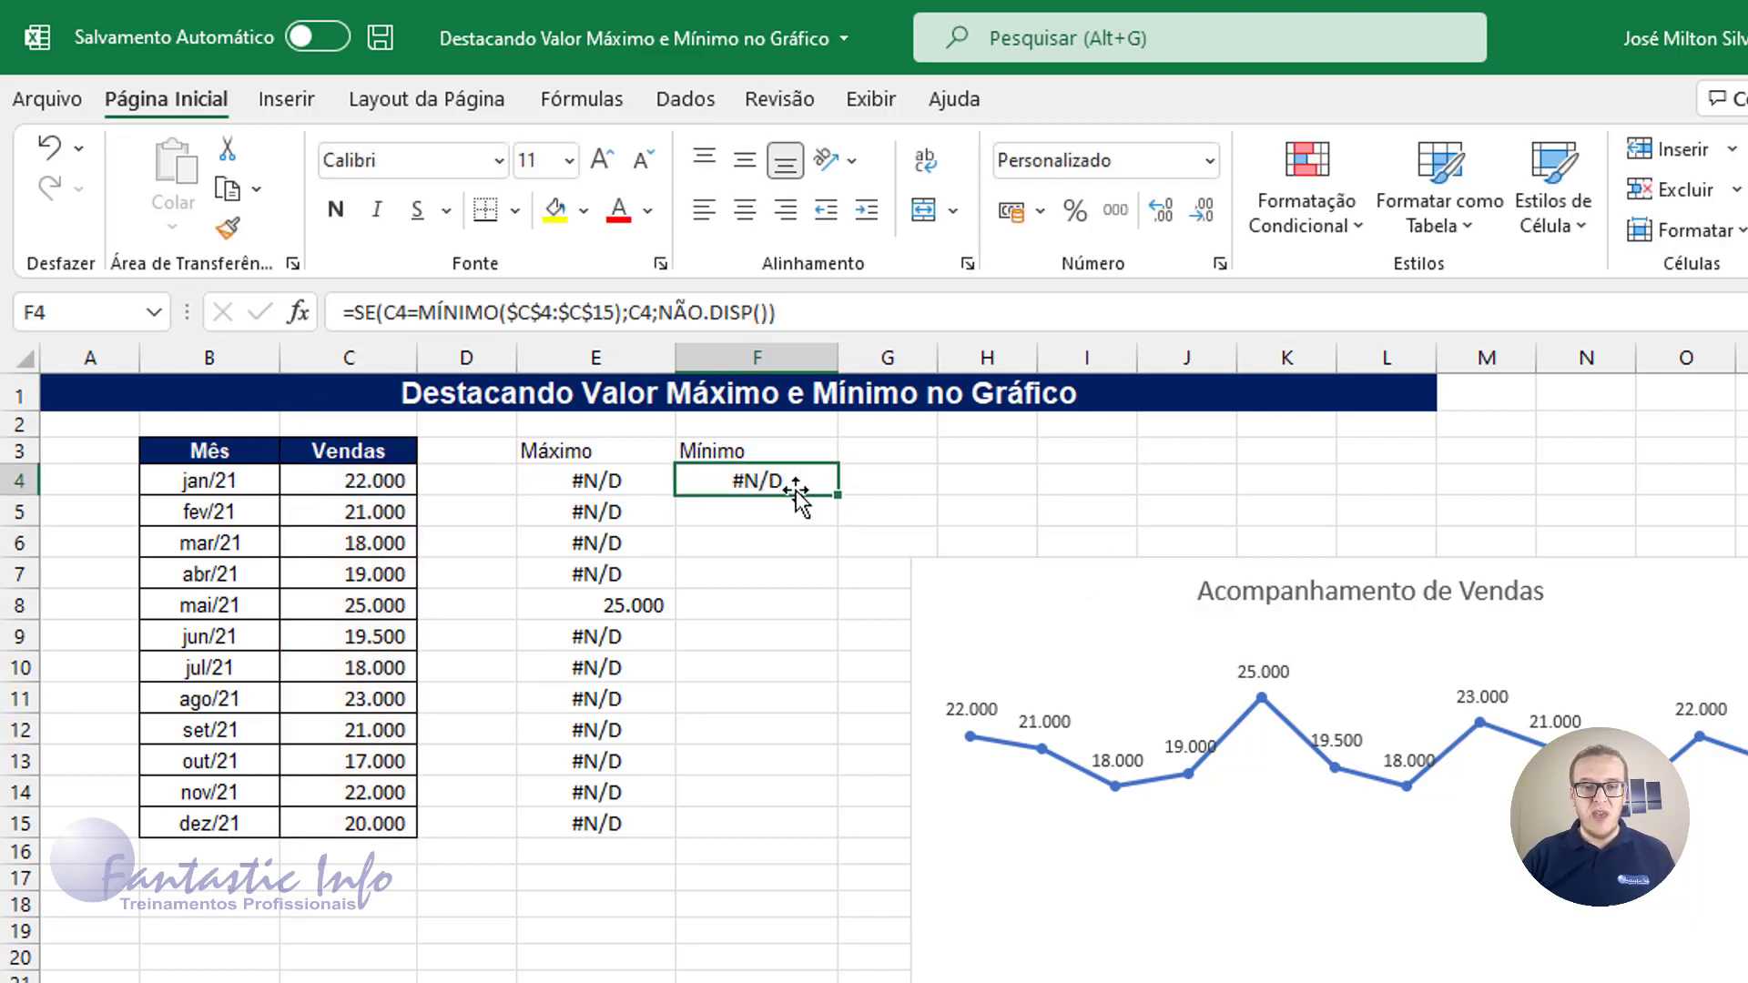
left_click_drag(836, 496, 846, 835)
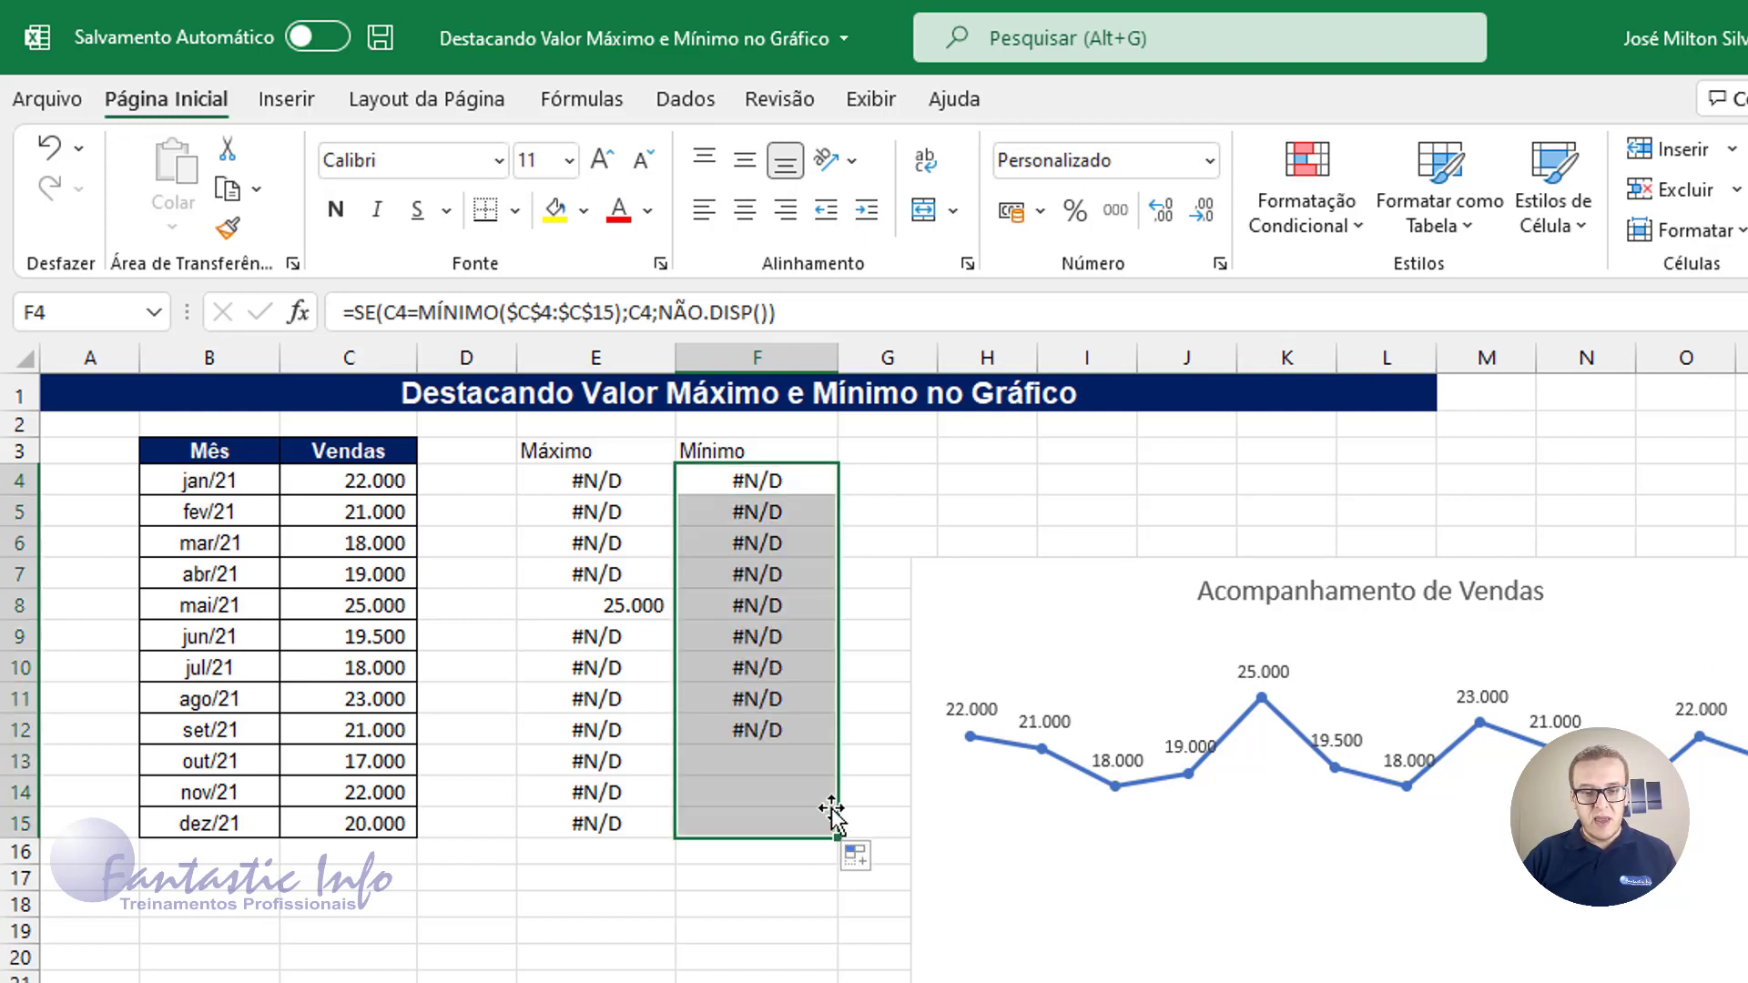
left_click(787, 760)
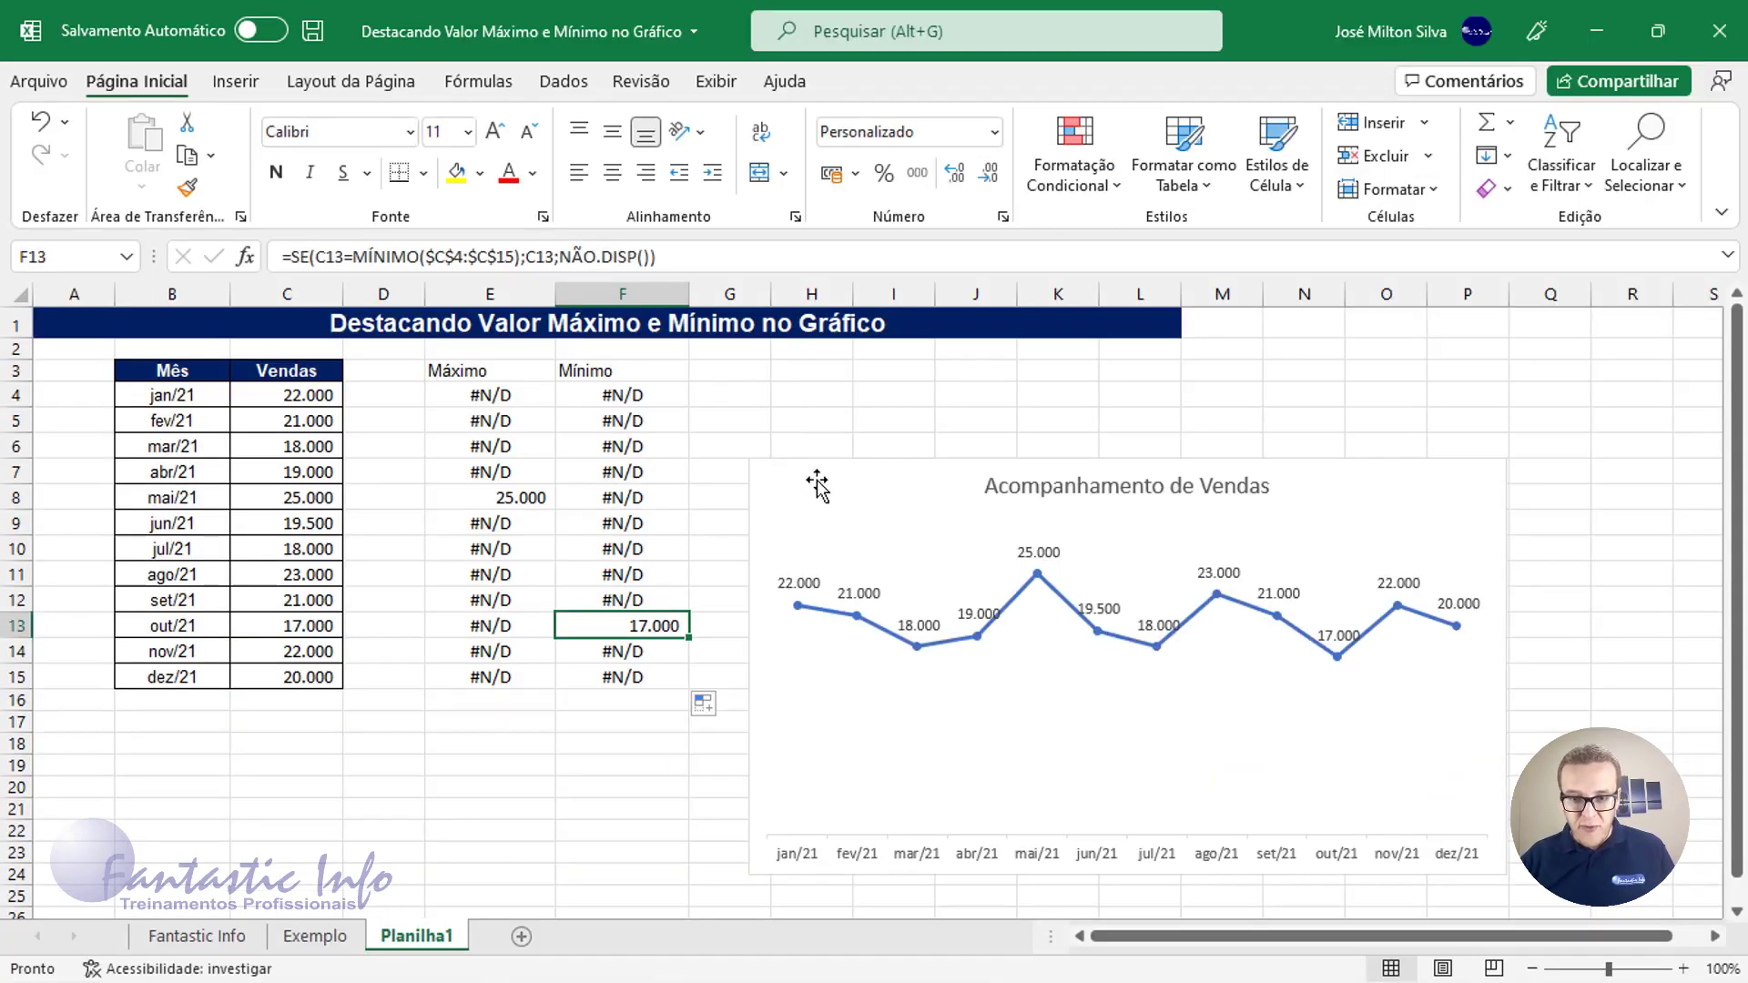
Step: Move the sales chart up and slightly to the left so that it spans about rows 2 to 18 beside the Mínimo column
left_click(993, 592)
left_click_drag(816, 485, 788, 389)
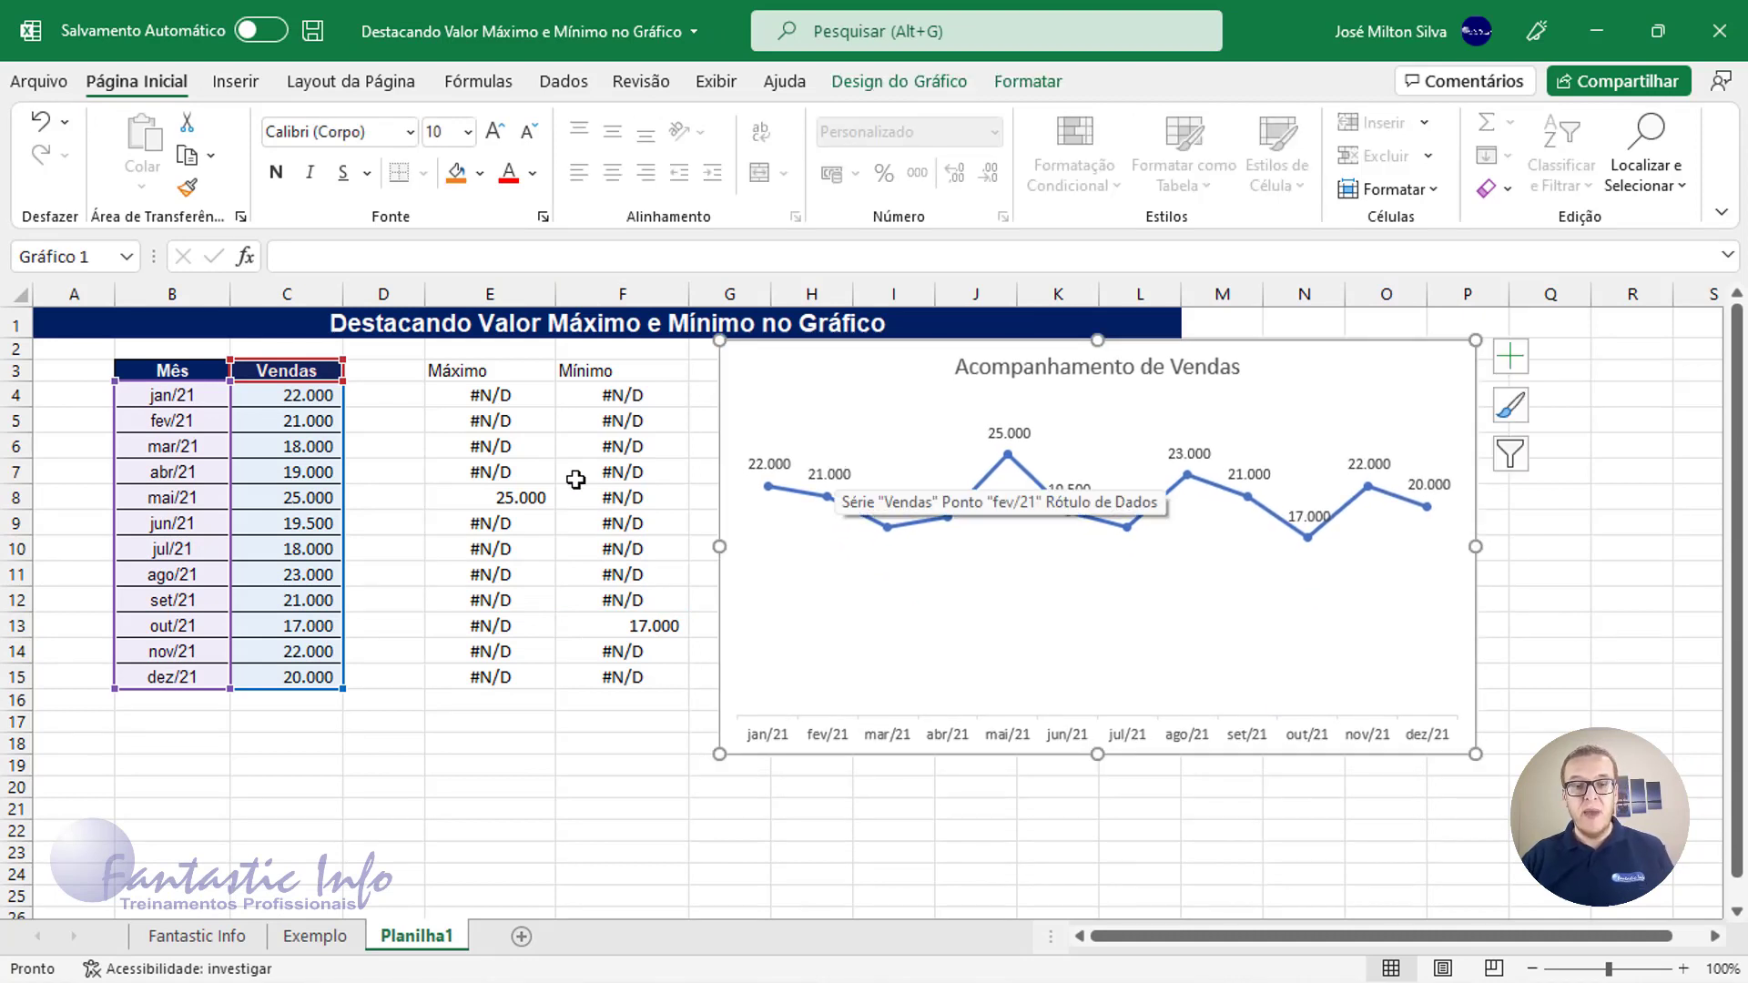
Step: Copy the Máximo and Mínimo columns E3:F15 and paste them into the sales chart as additional series, ending copy mode
left_click(475, 377)
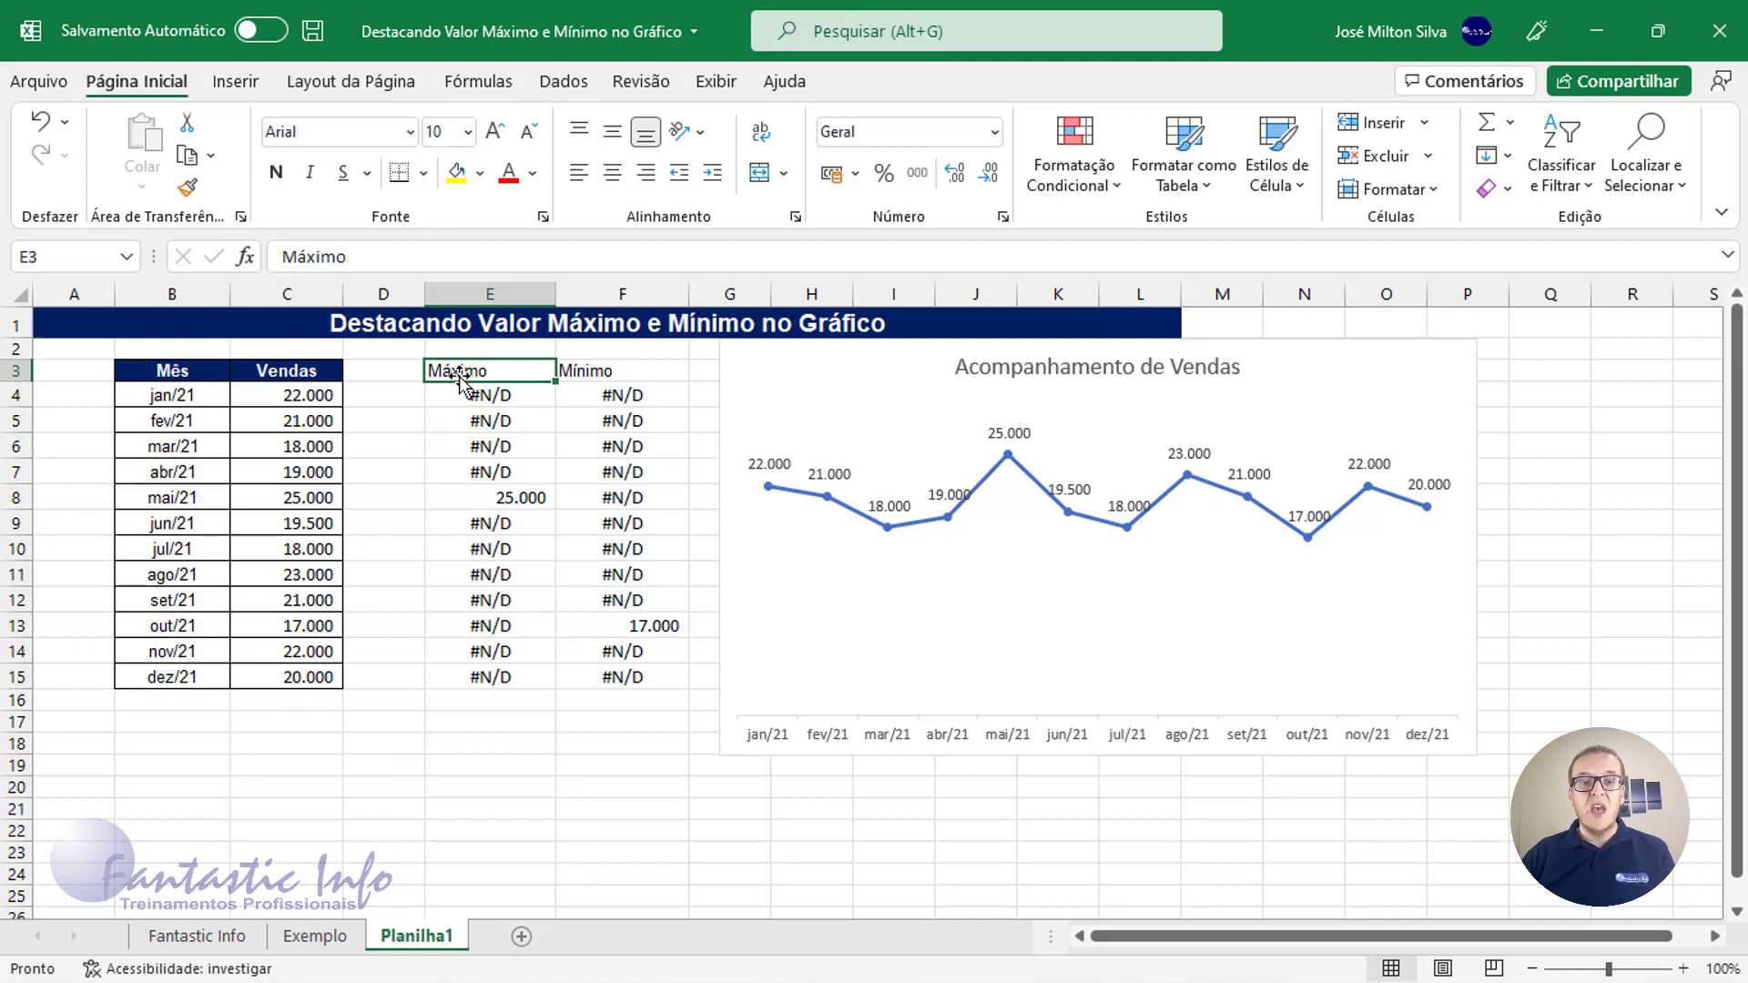
left_click_drag(577, 372, 605, 681)
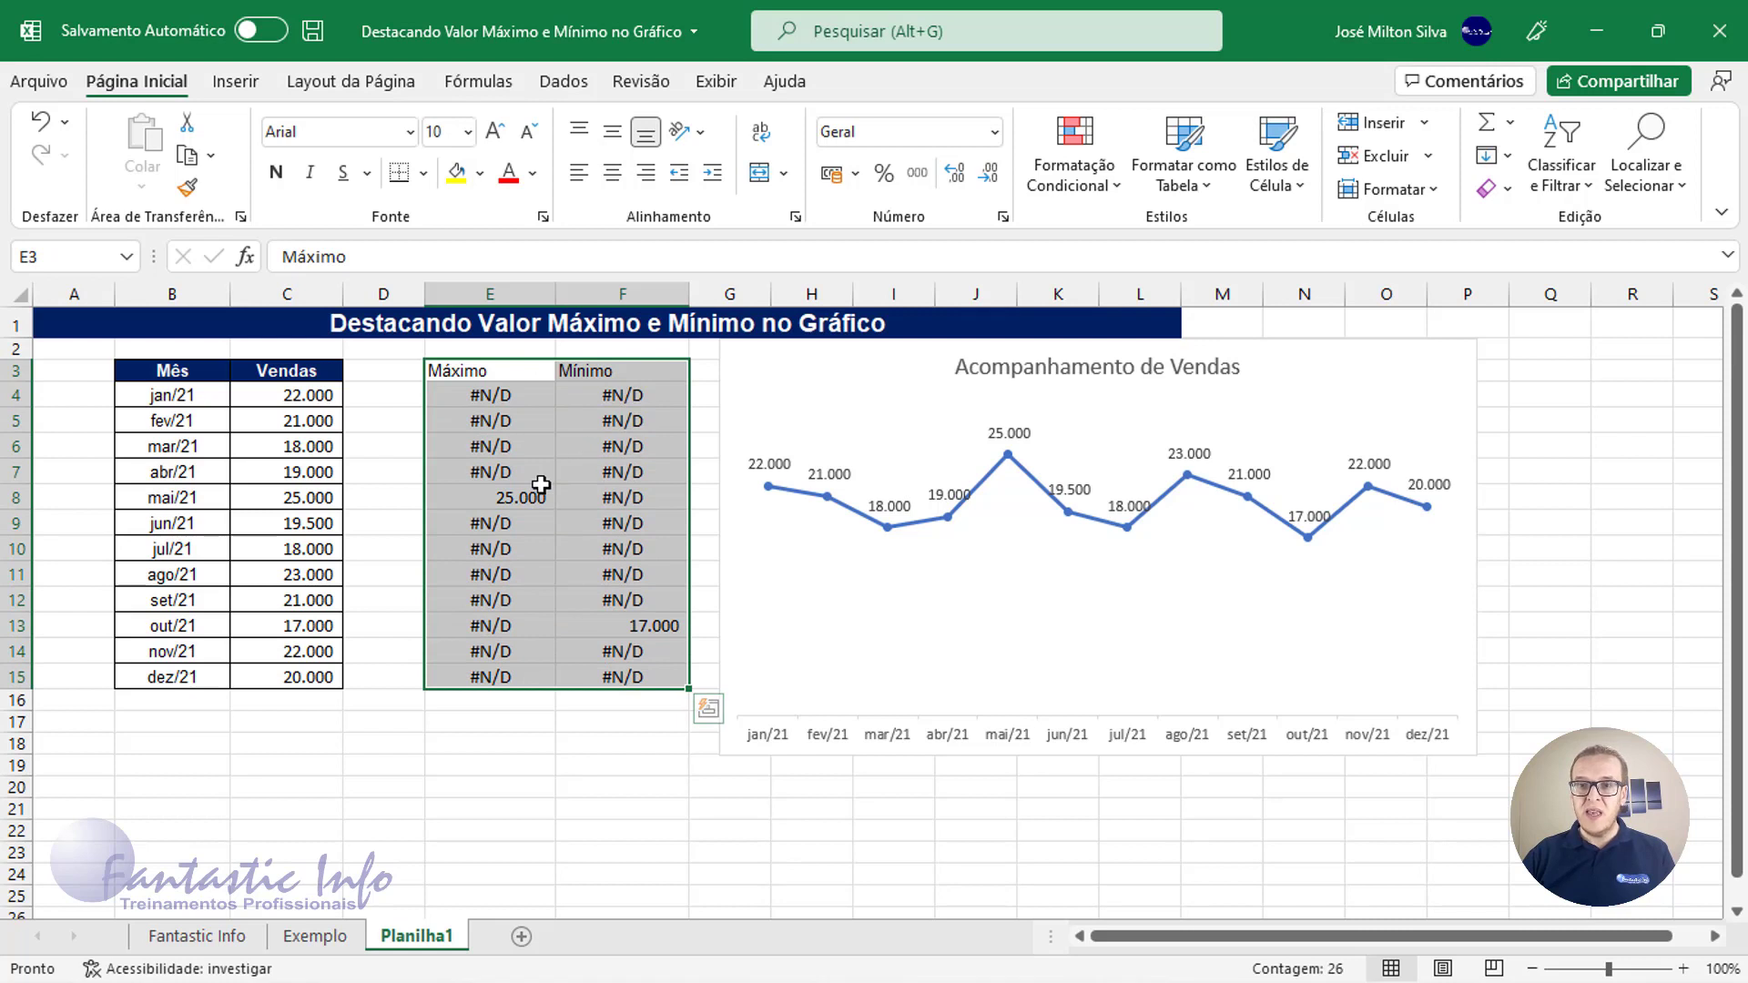
key("ctrl+c")
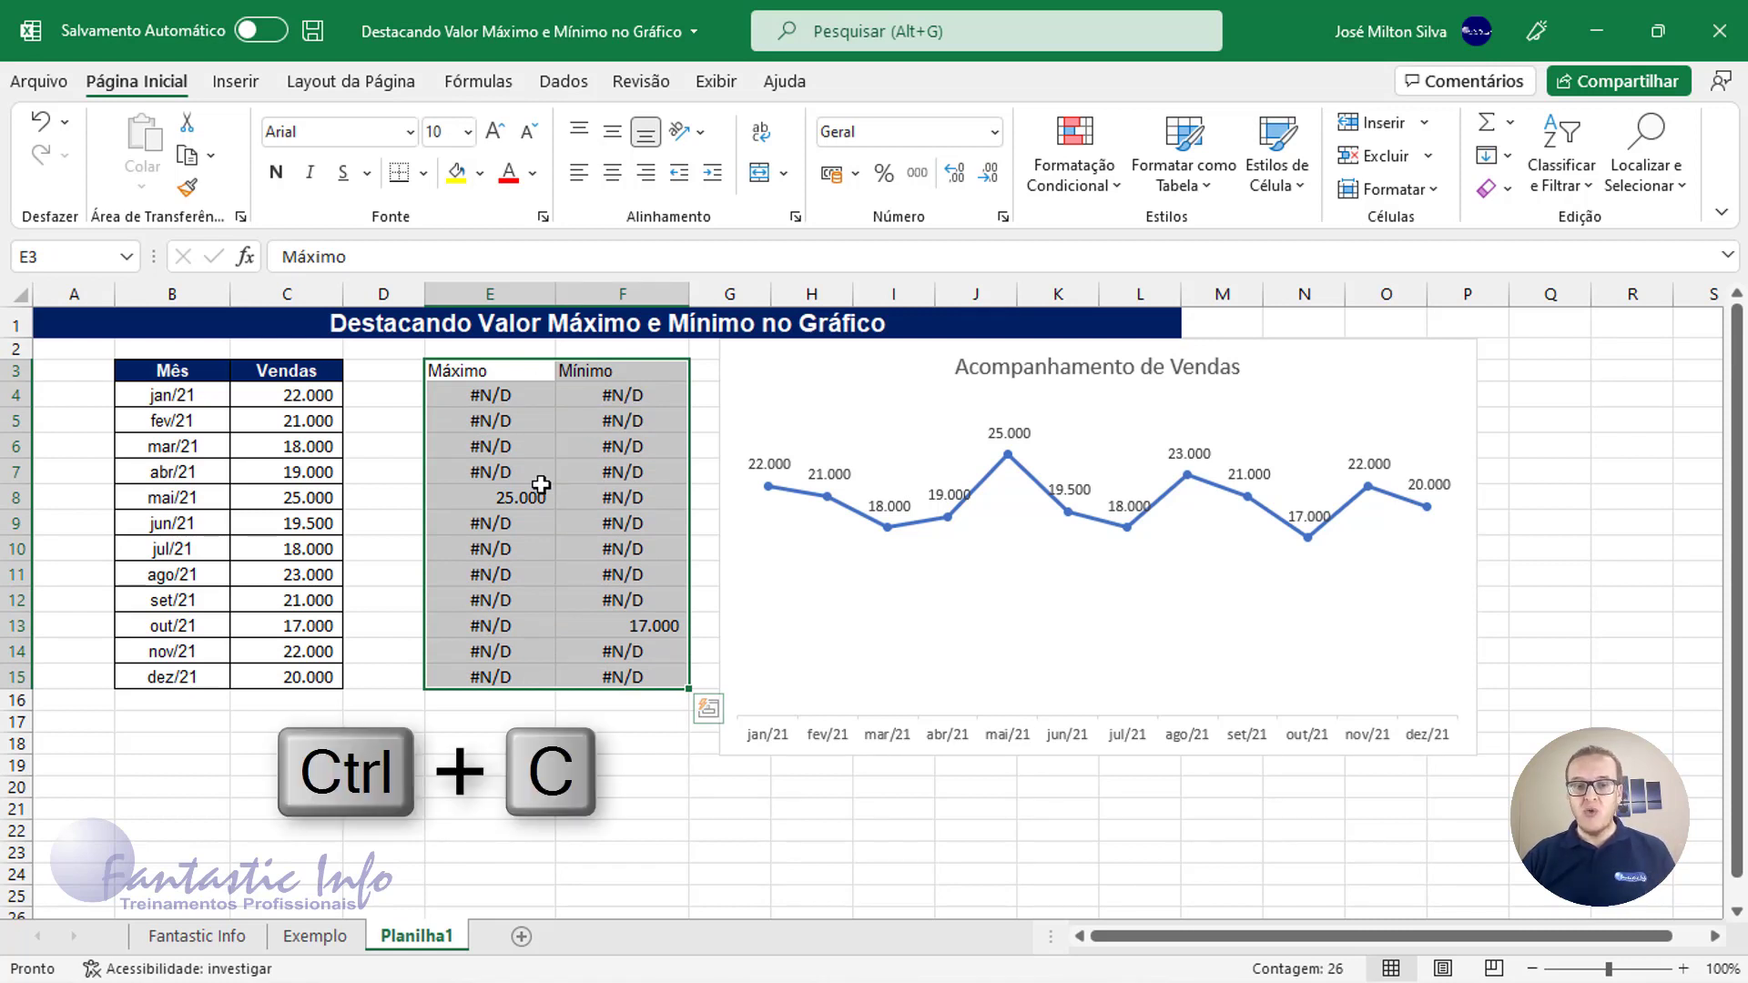
key("ctrl+c")
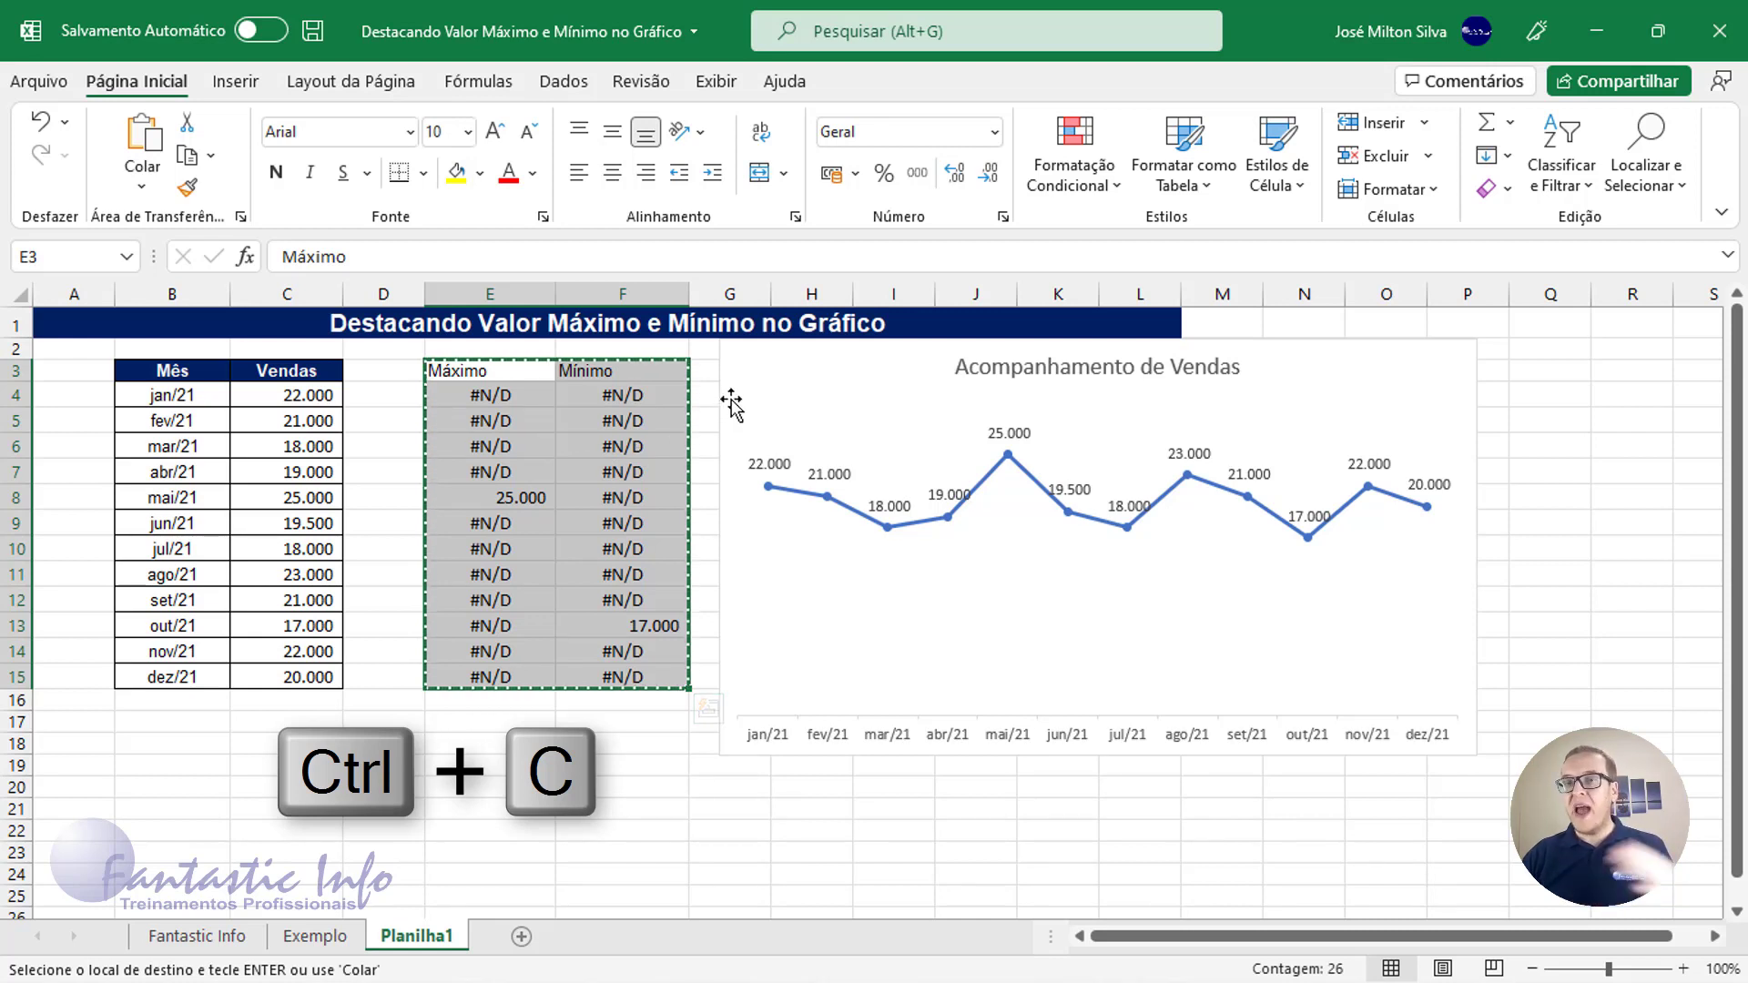
left_click(829, 389)
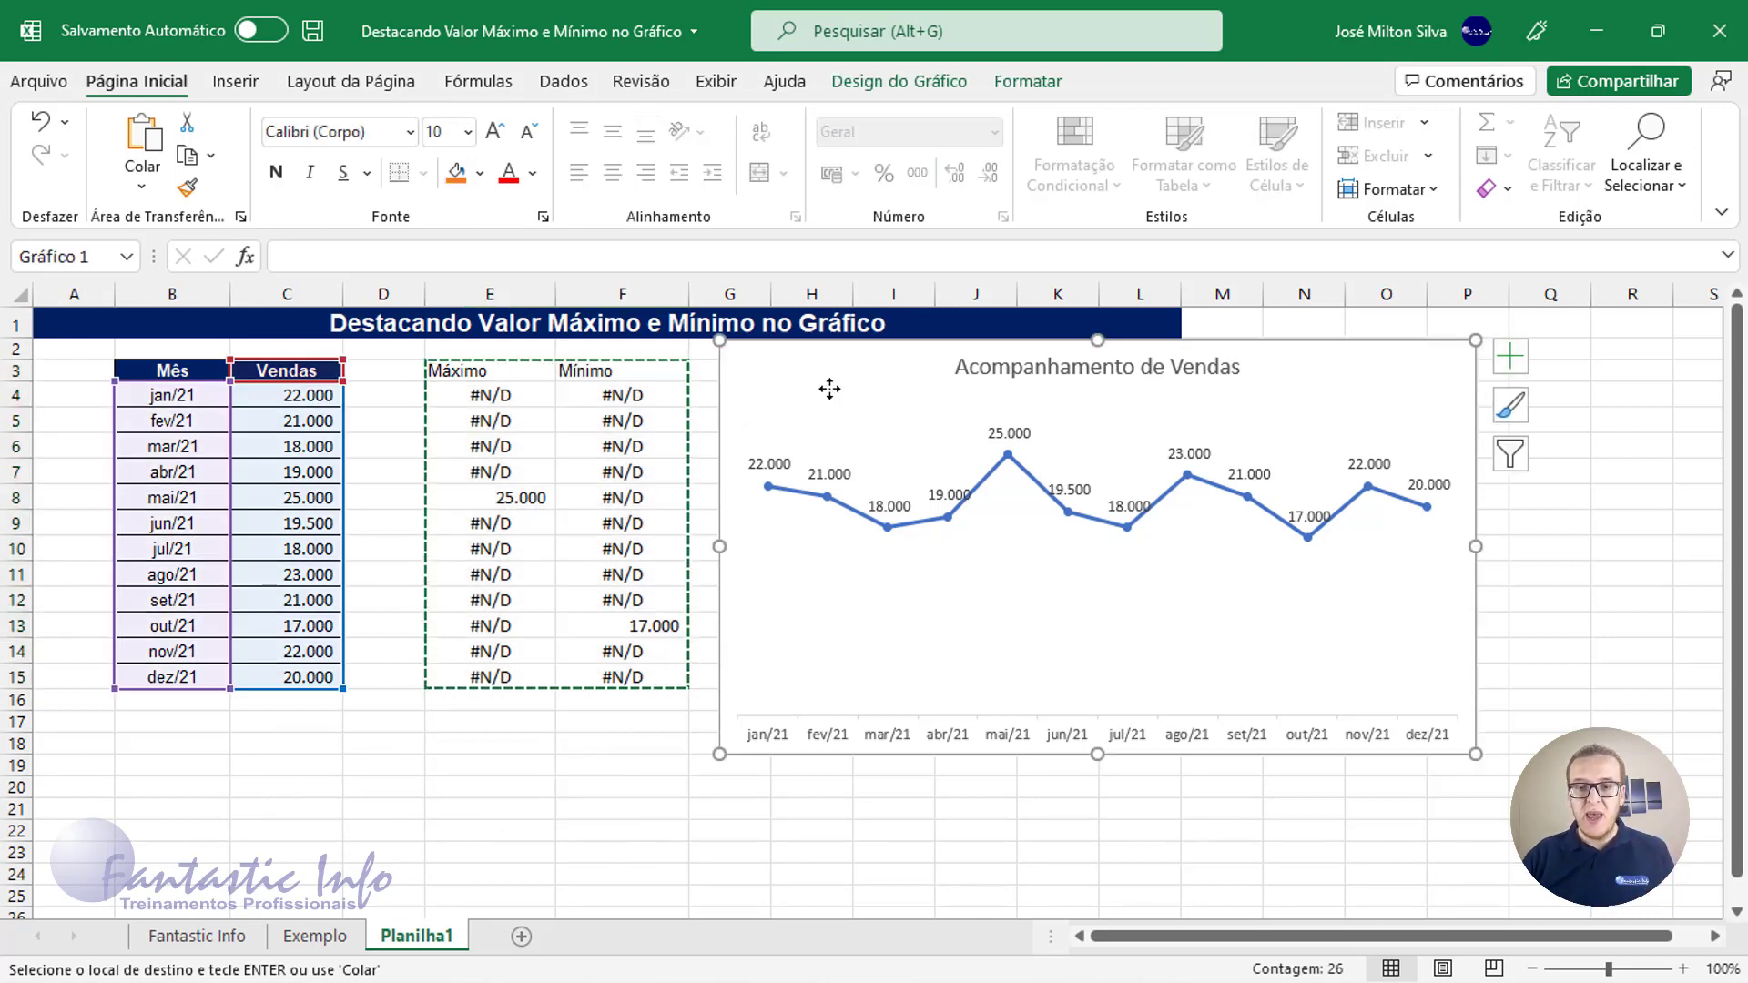
key("ctrl+v")
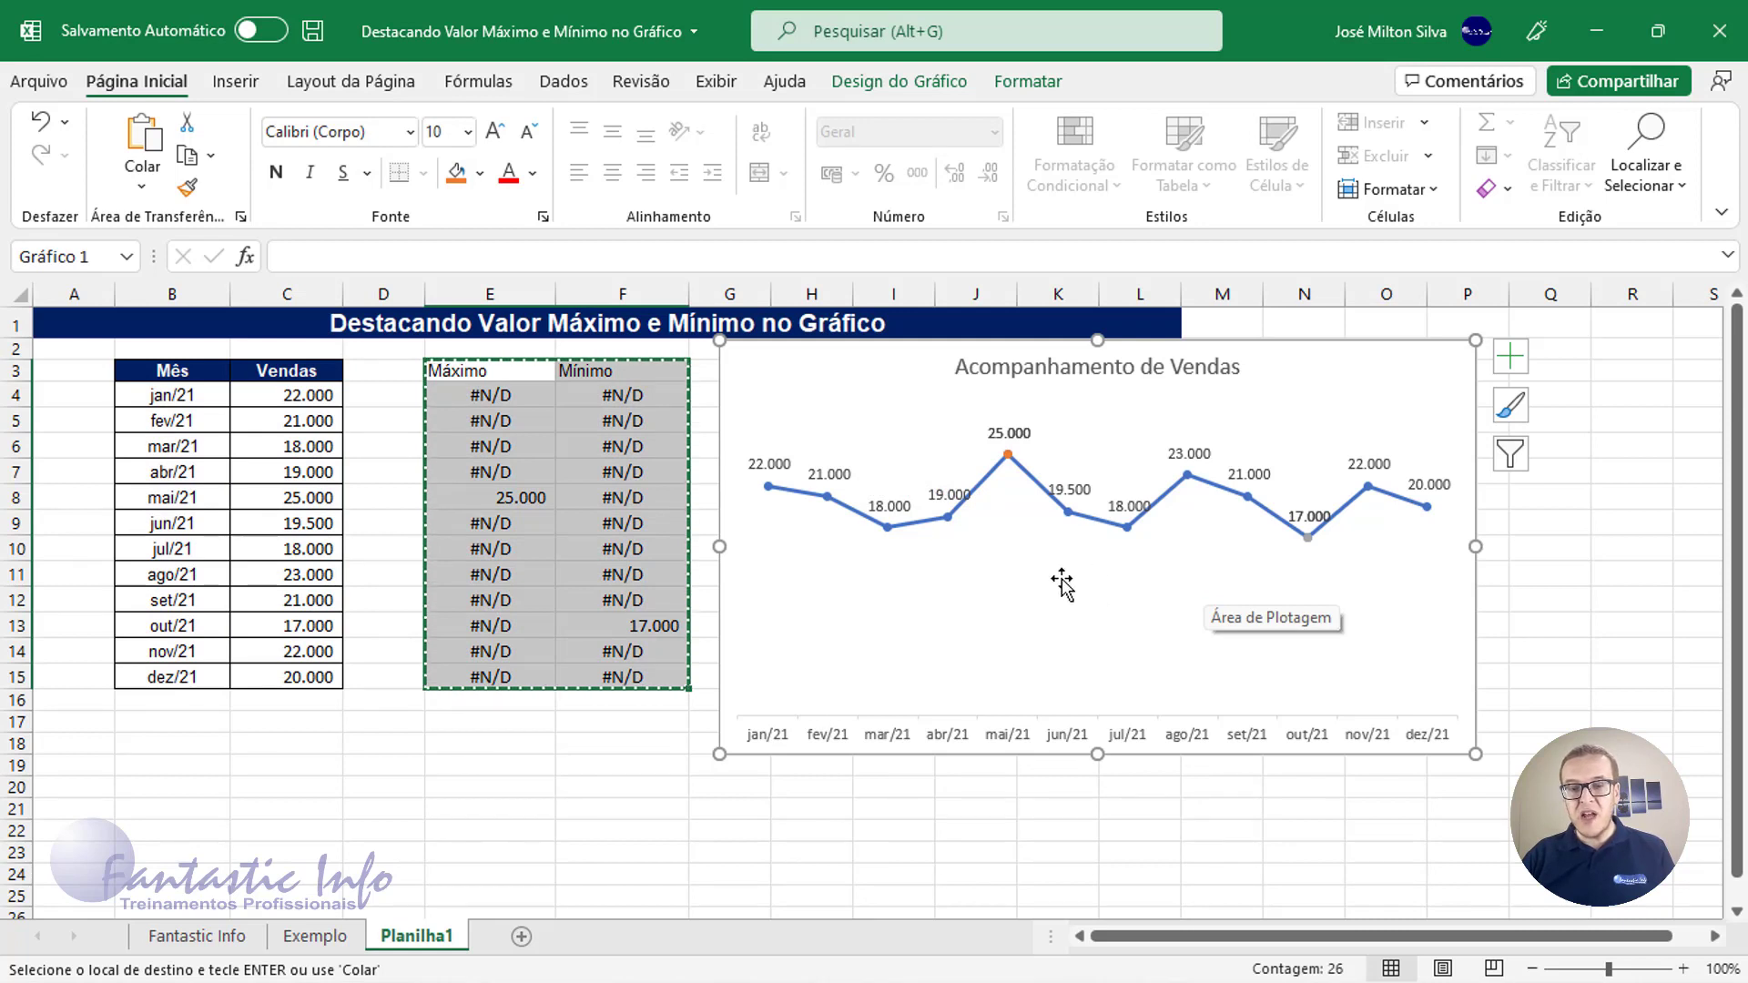
left_click(1007, 602)
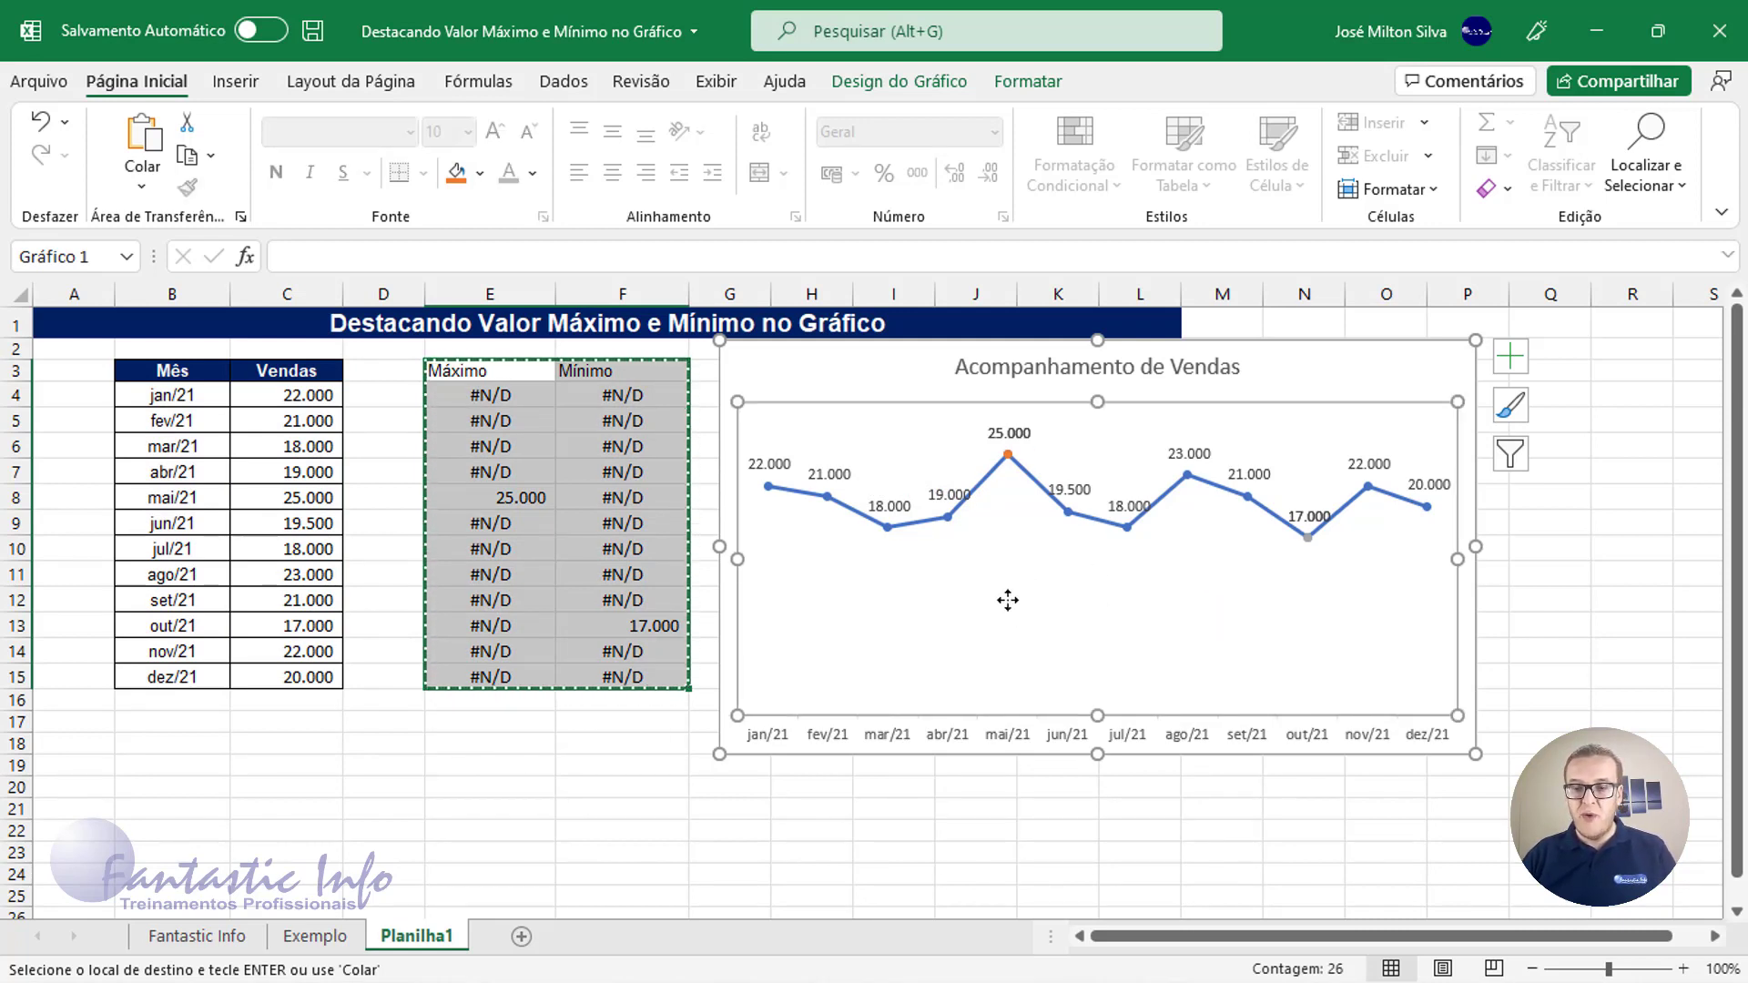
key("Escape")
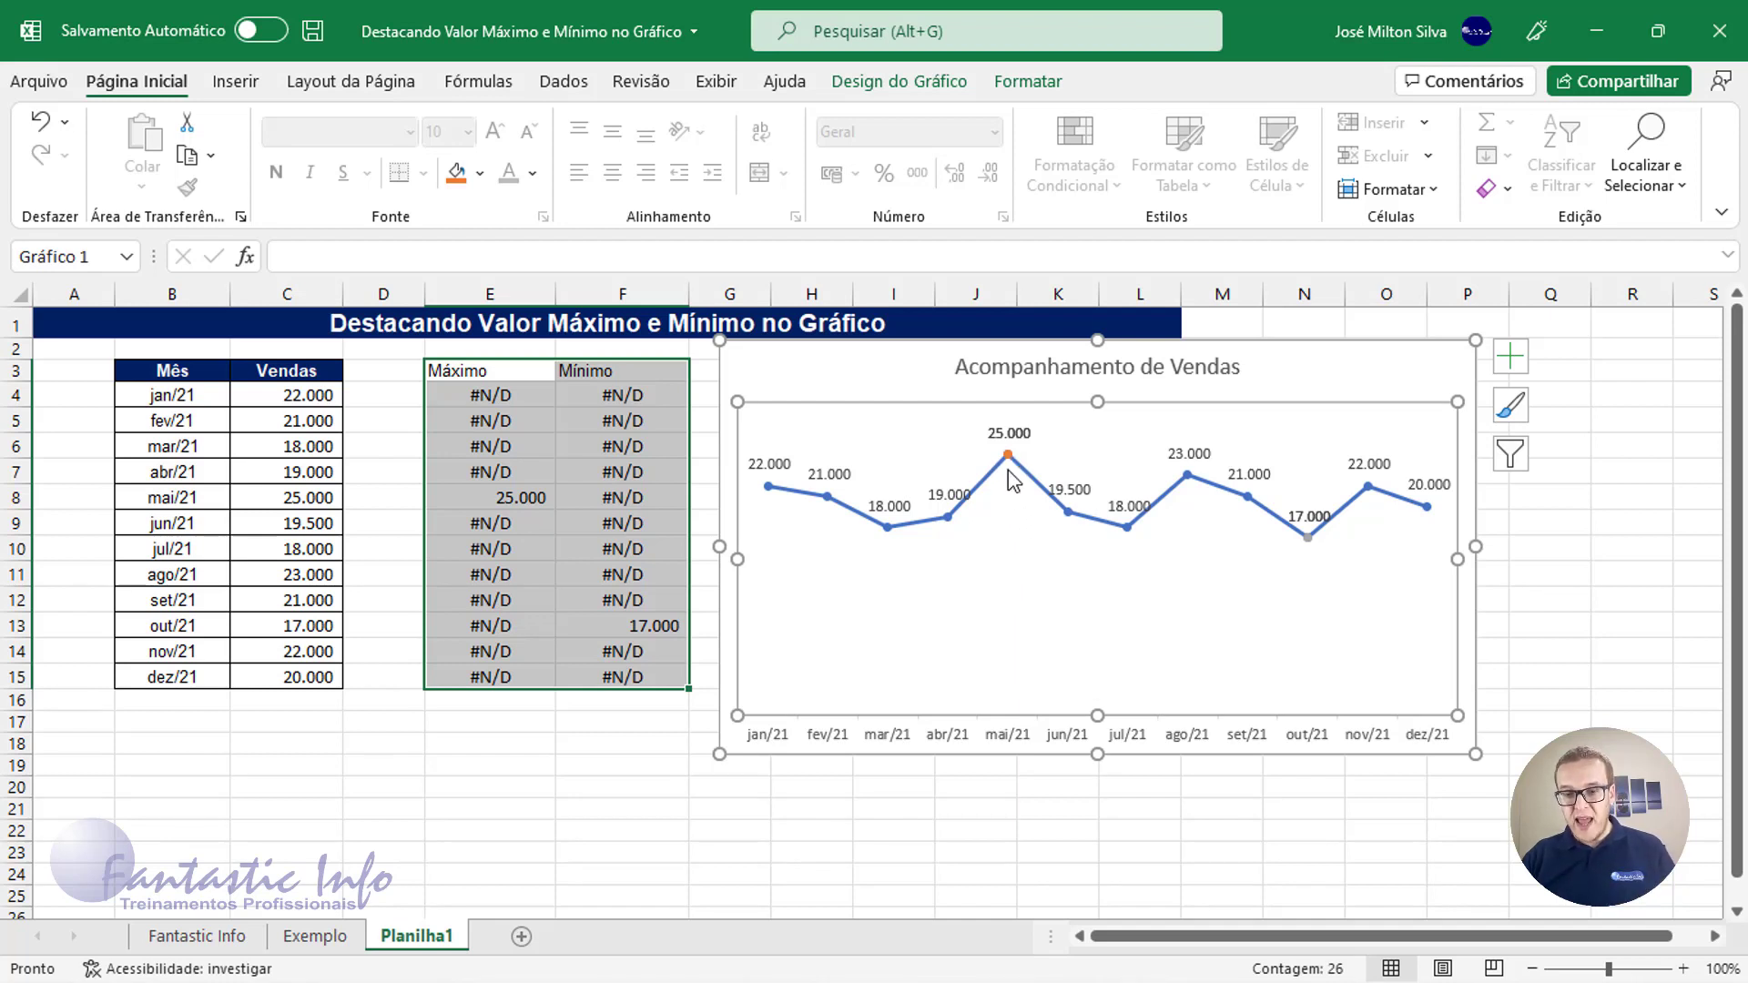
Step: Examine the series and categories listed in the sales chart's filter, leaving the selection as it is
key("ctrl")
key("ctrl")
key("ctrl")
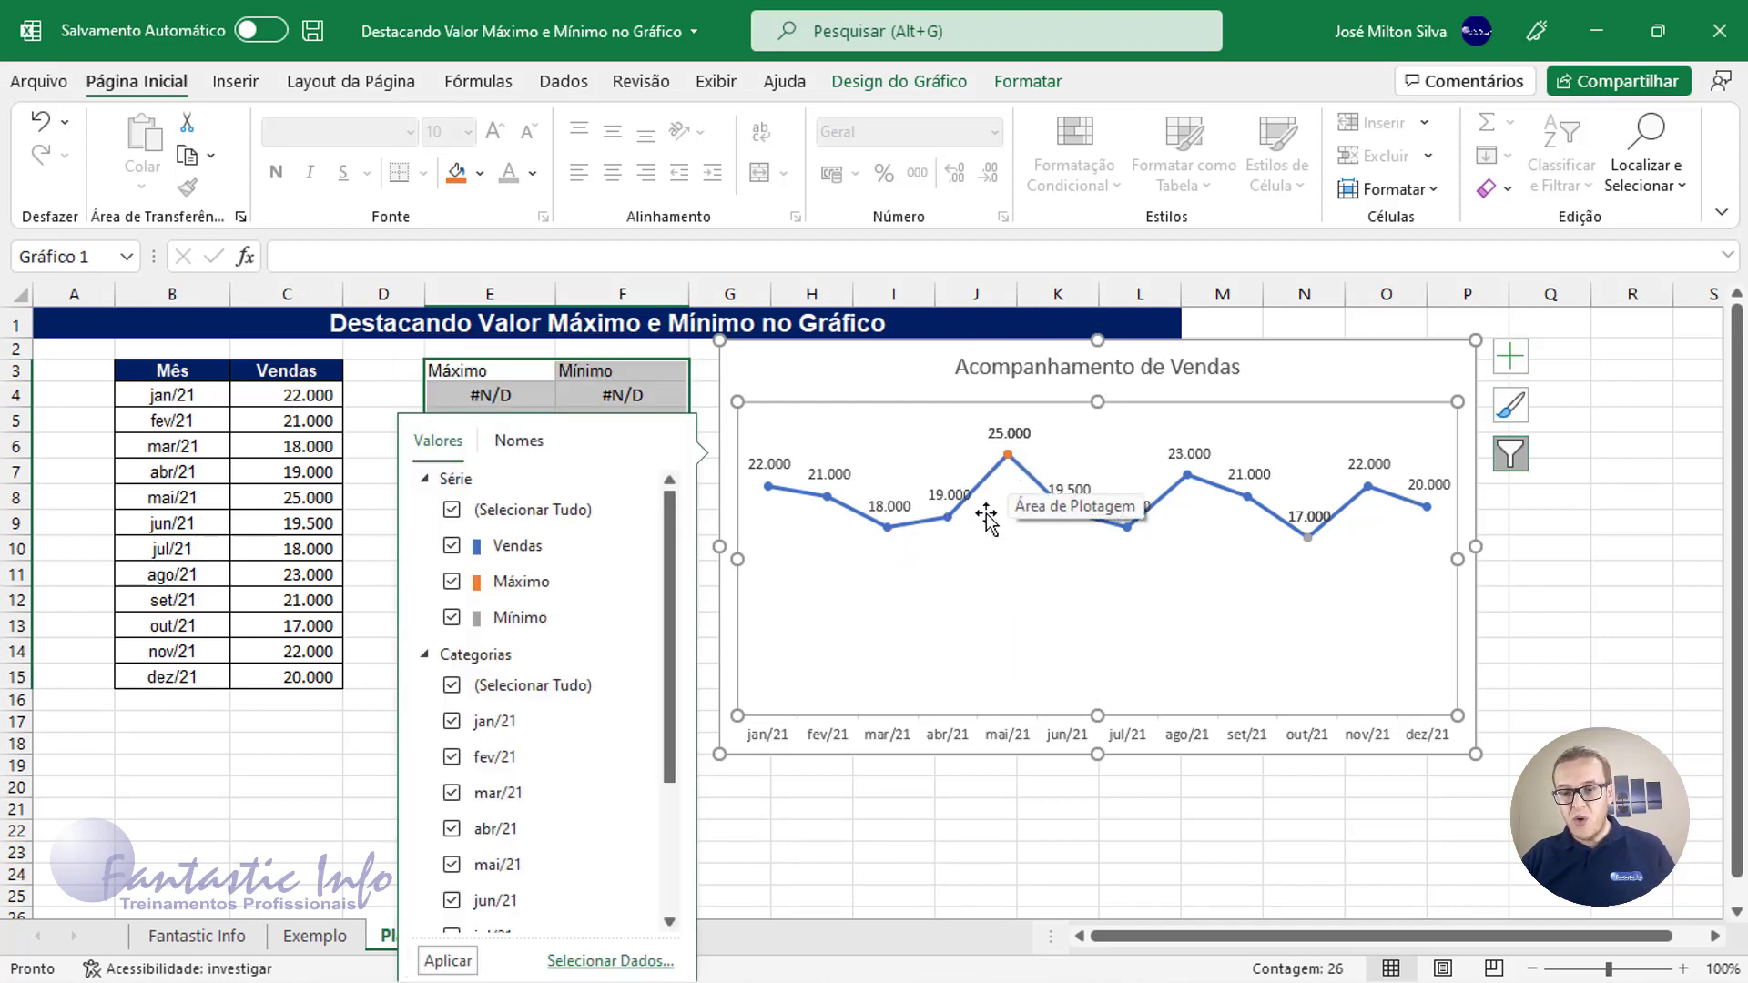
left_click(1511, 452)
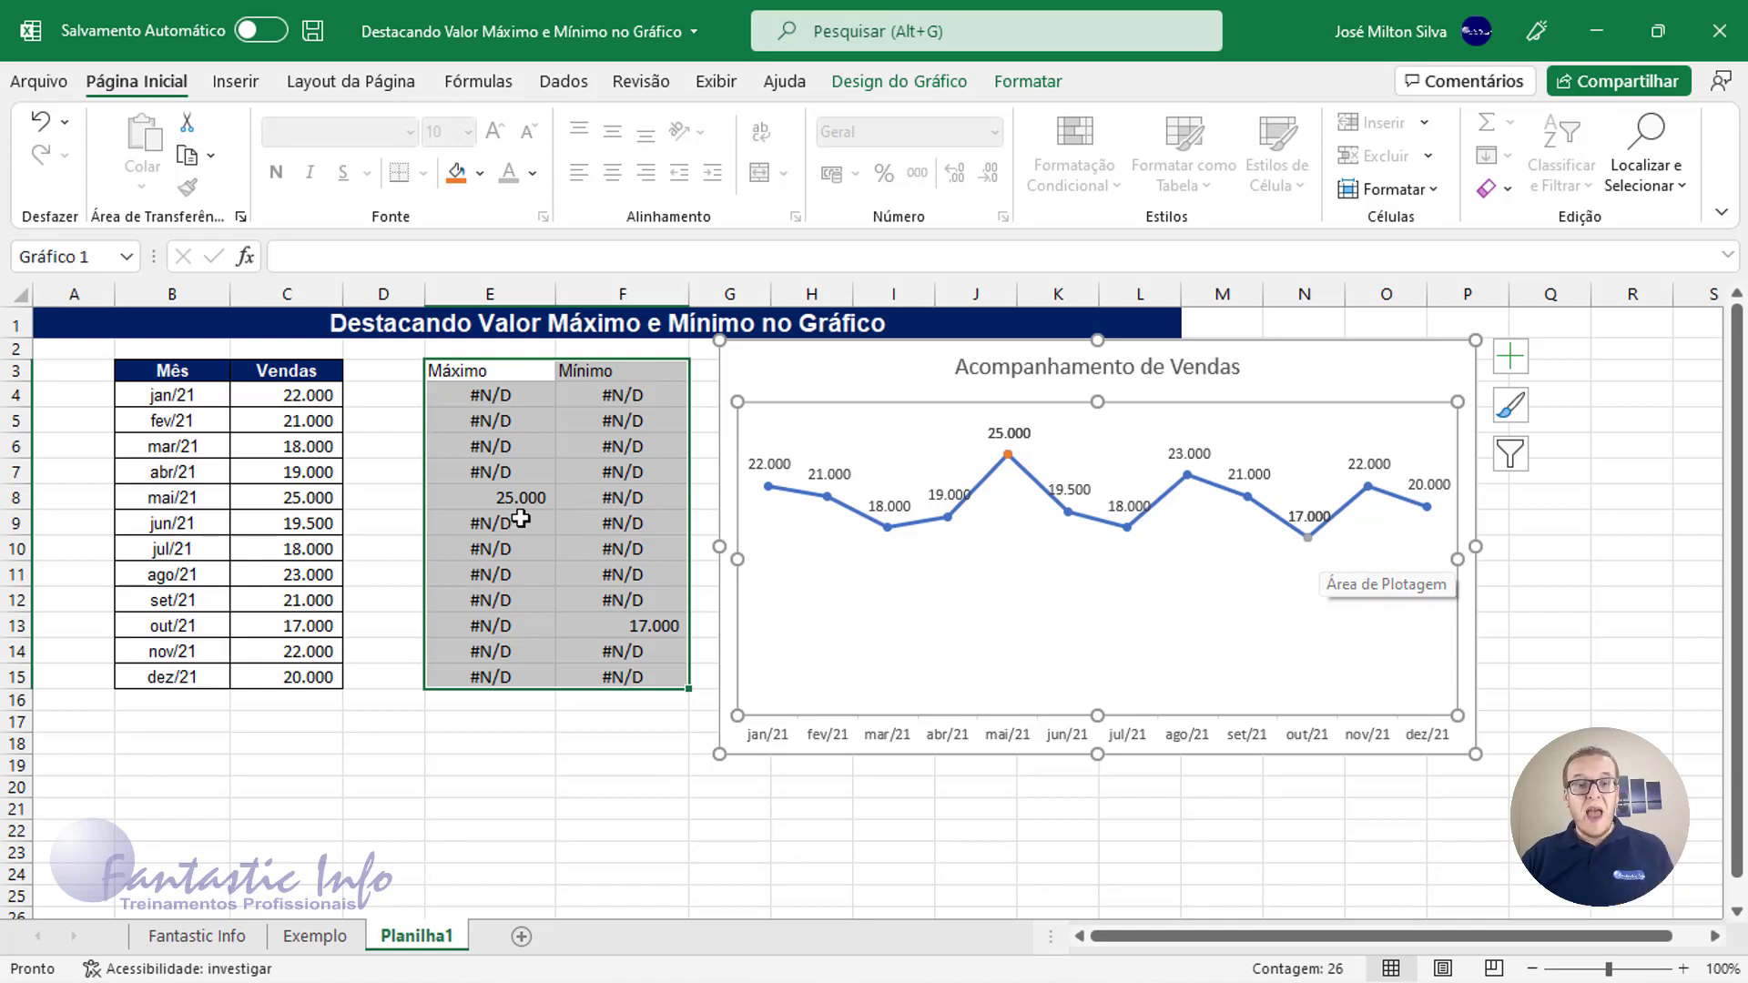
Step: Move the sales chart over the Máximo and Mínimo helper columns, spanning about D3 to K19, and deselect it
left_click(500, 374)
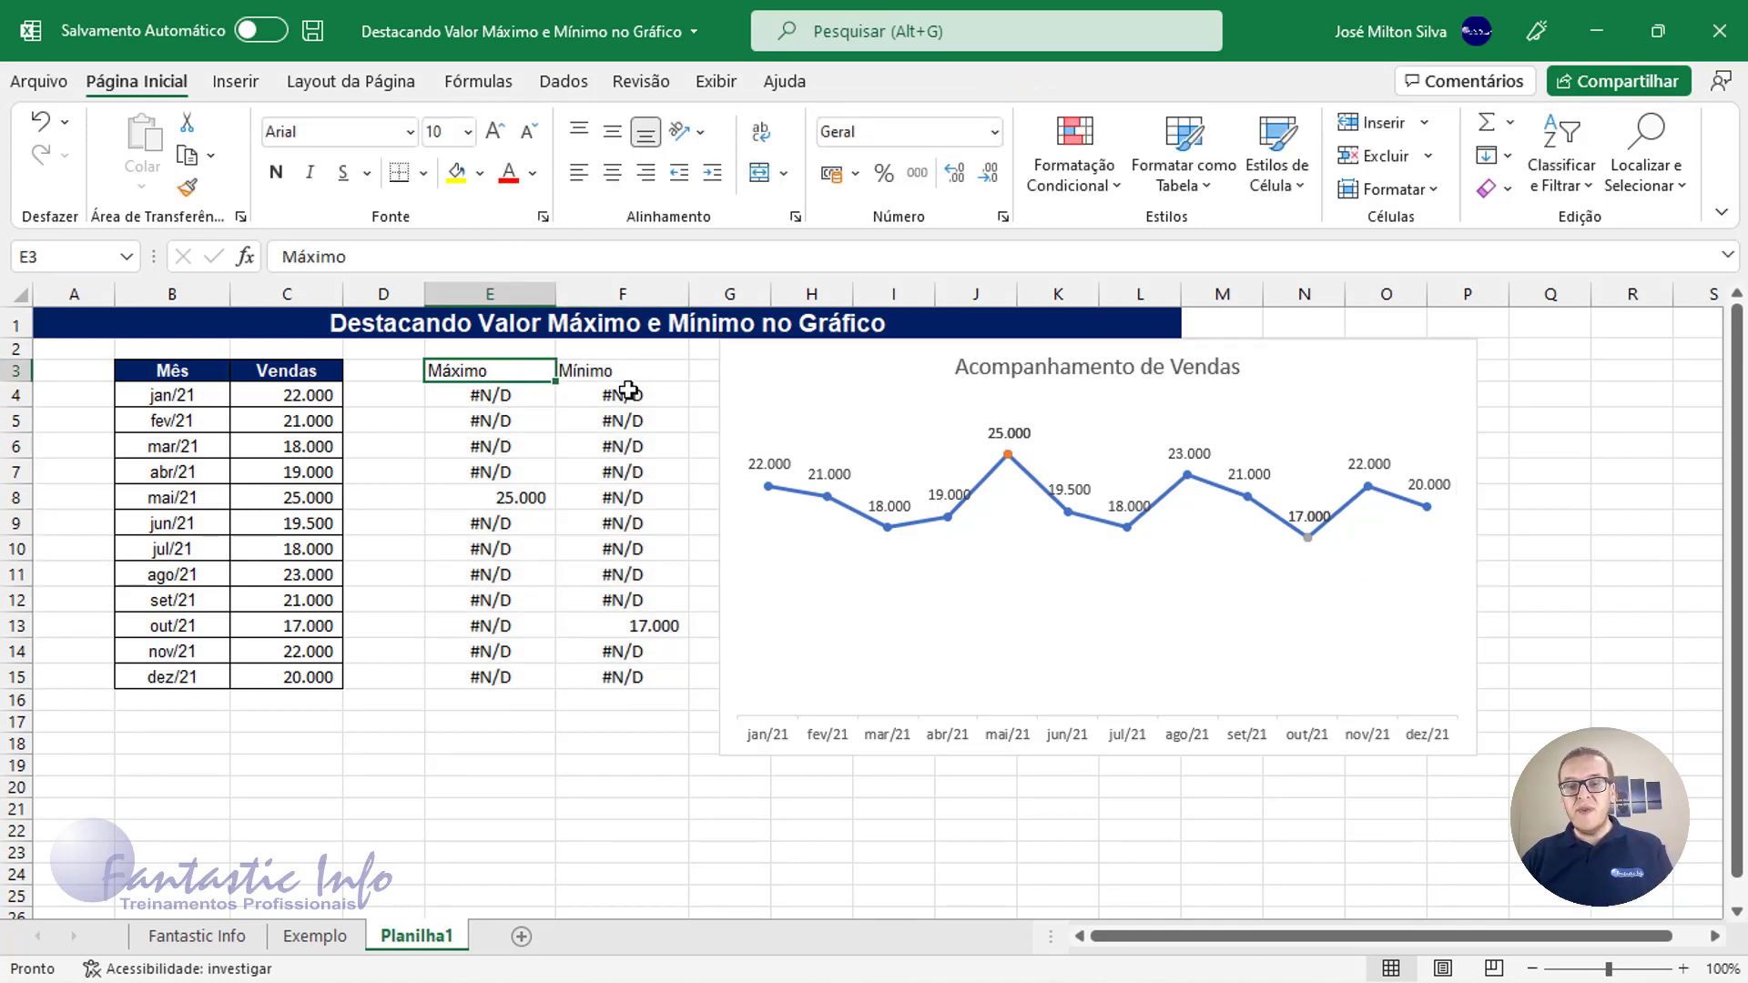
left_click_drag(828, 364, 456, 379)
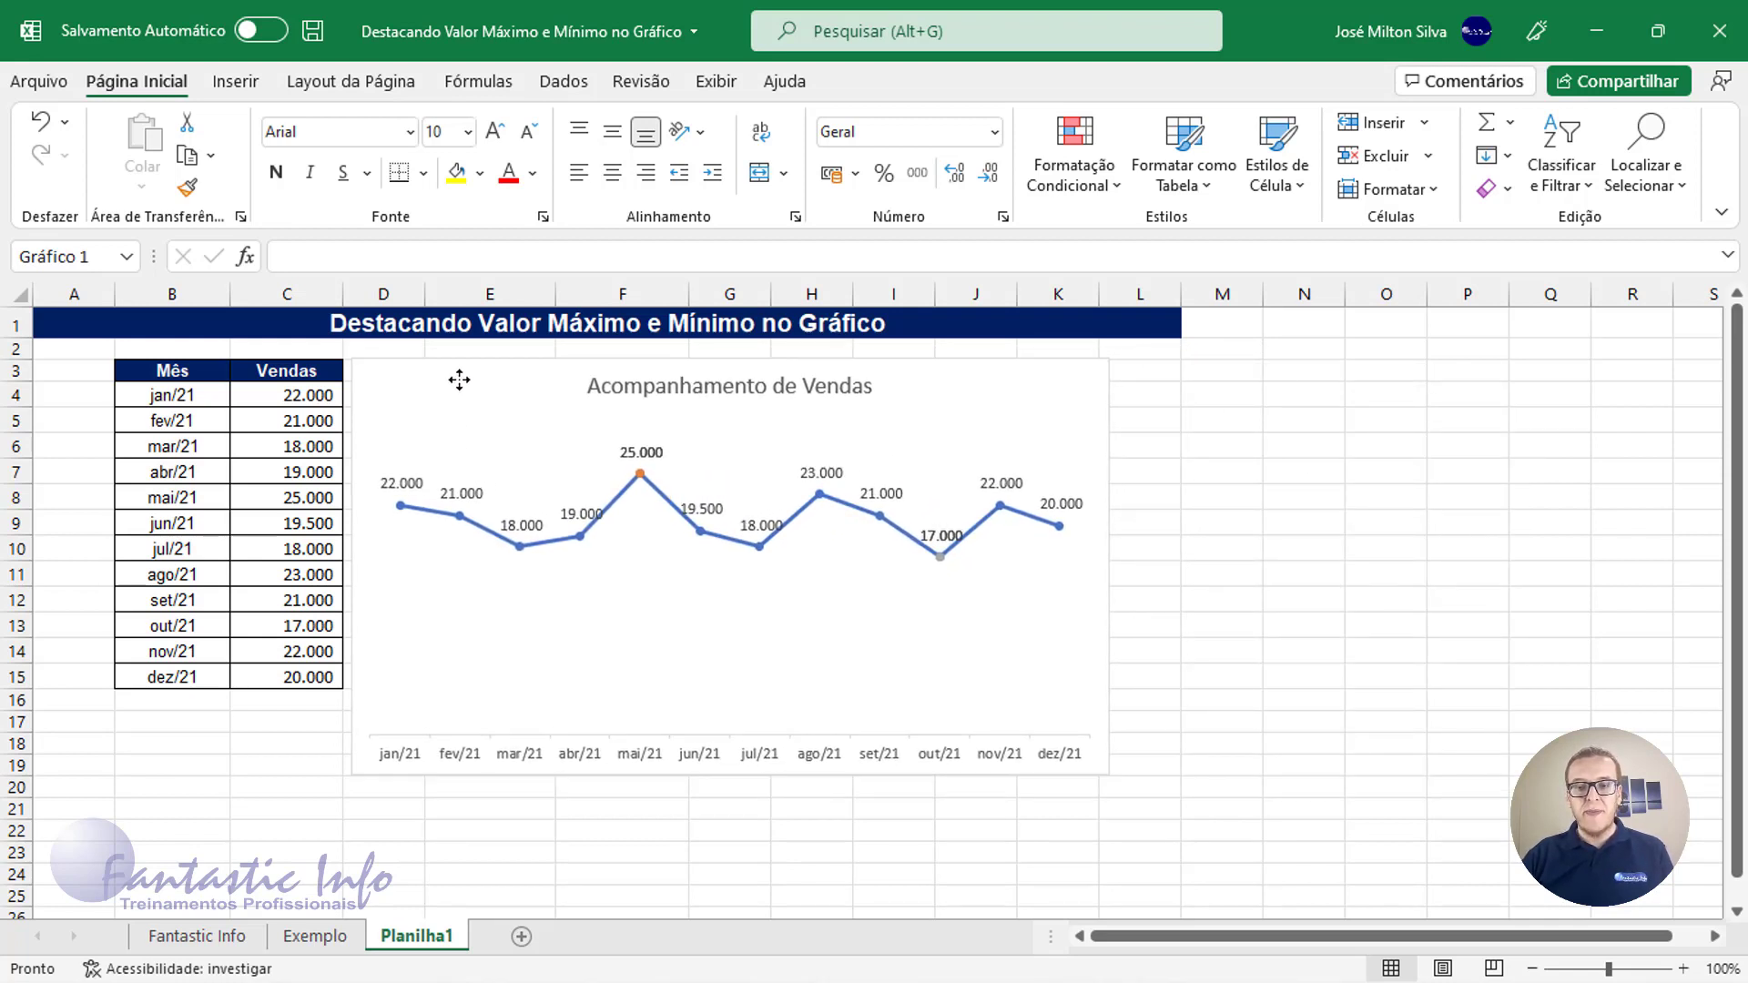
left_click(1285, 491)
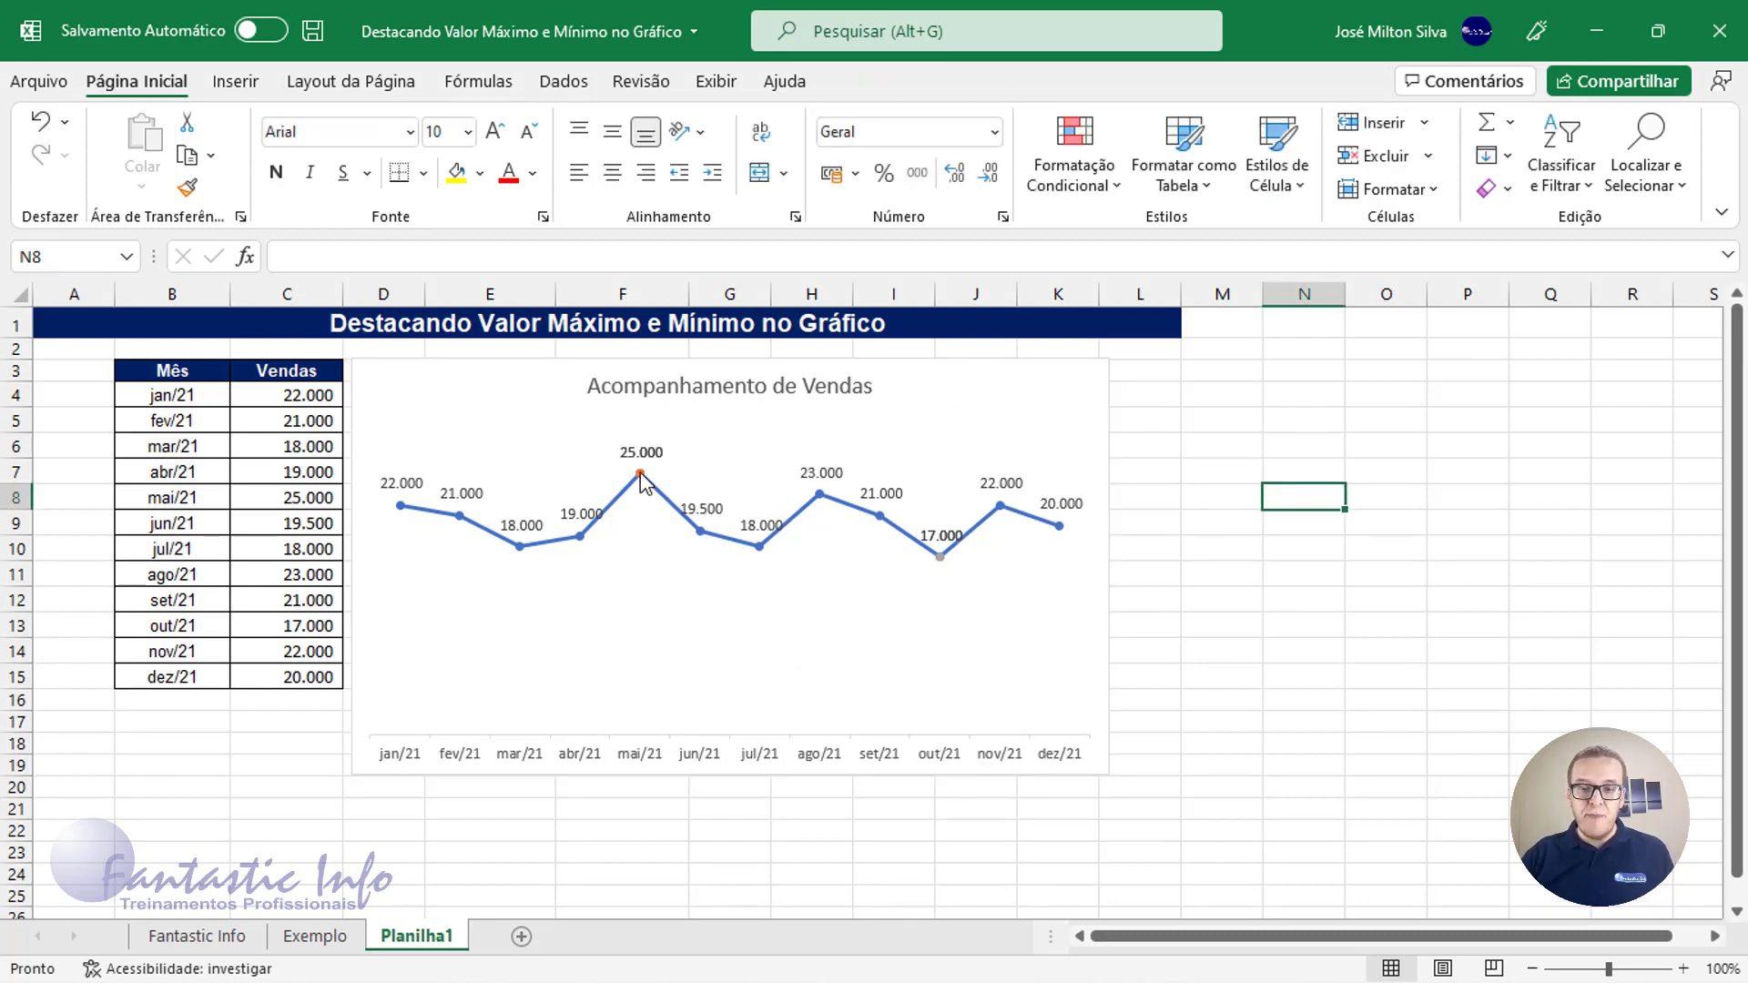
mouse_move(640, 475)
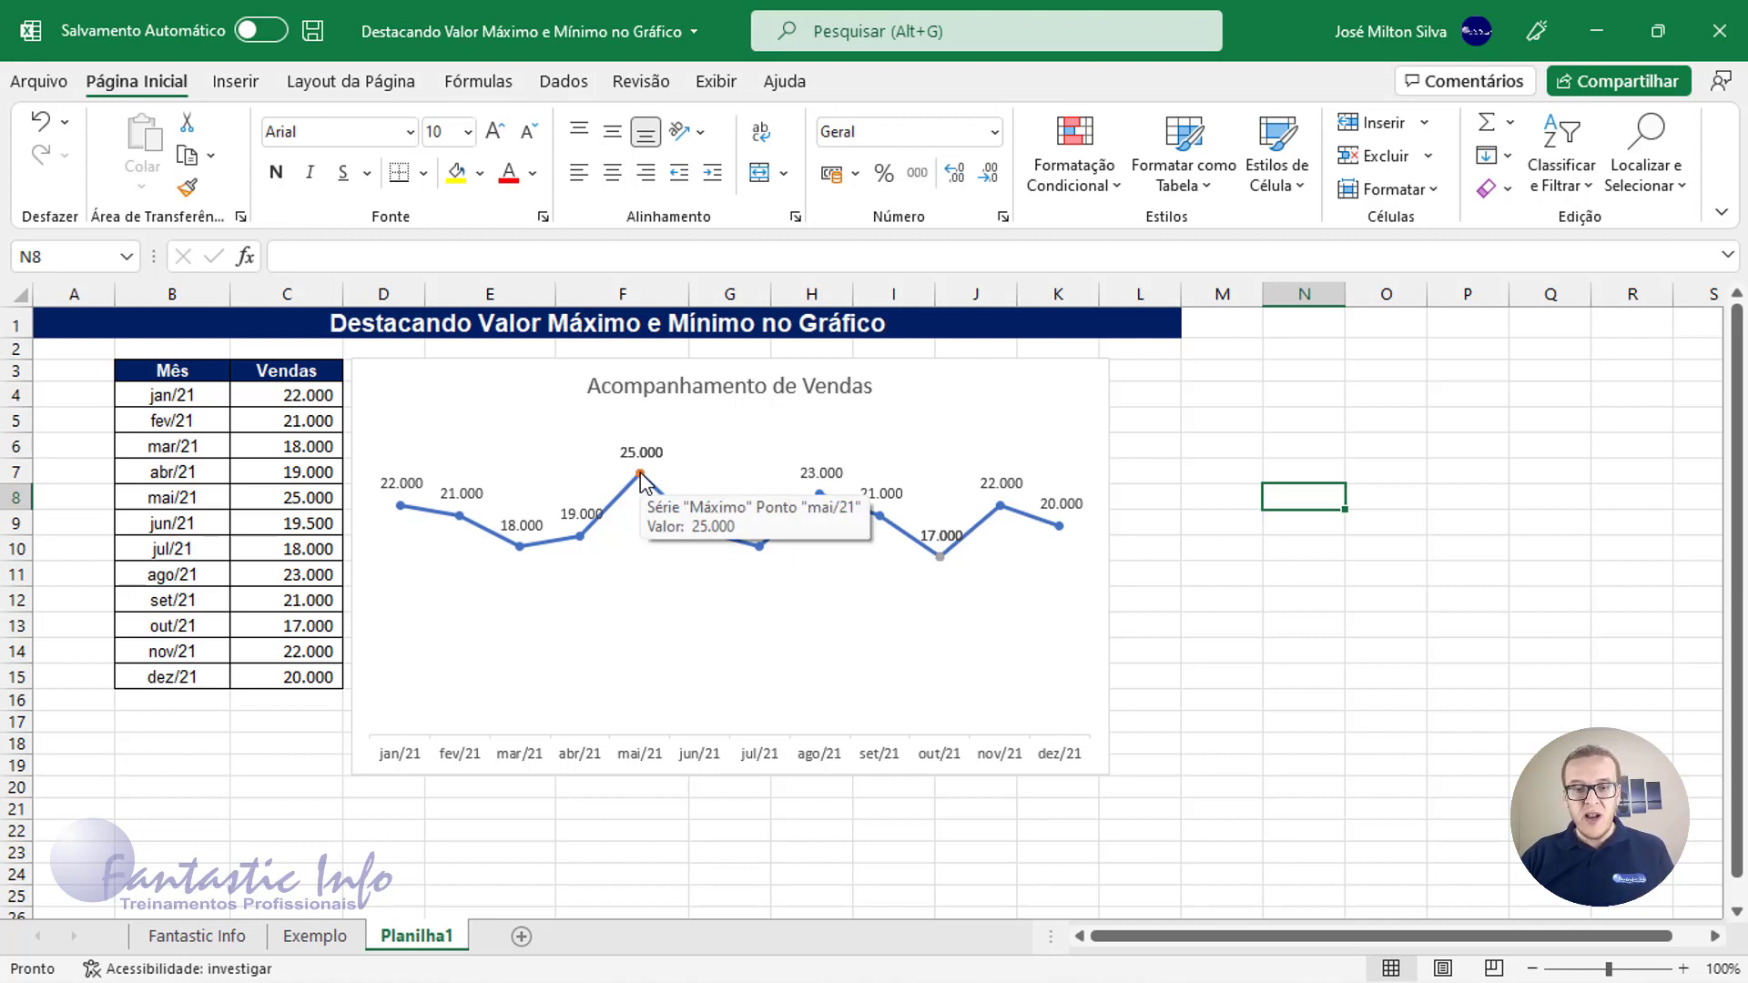
Step: Format the Máximo series marker at mai/21 with no border line and a solid green fill
double_click(640, 474)
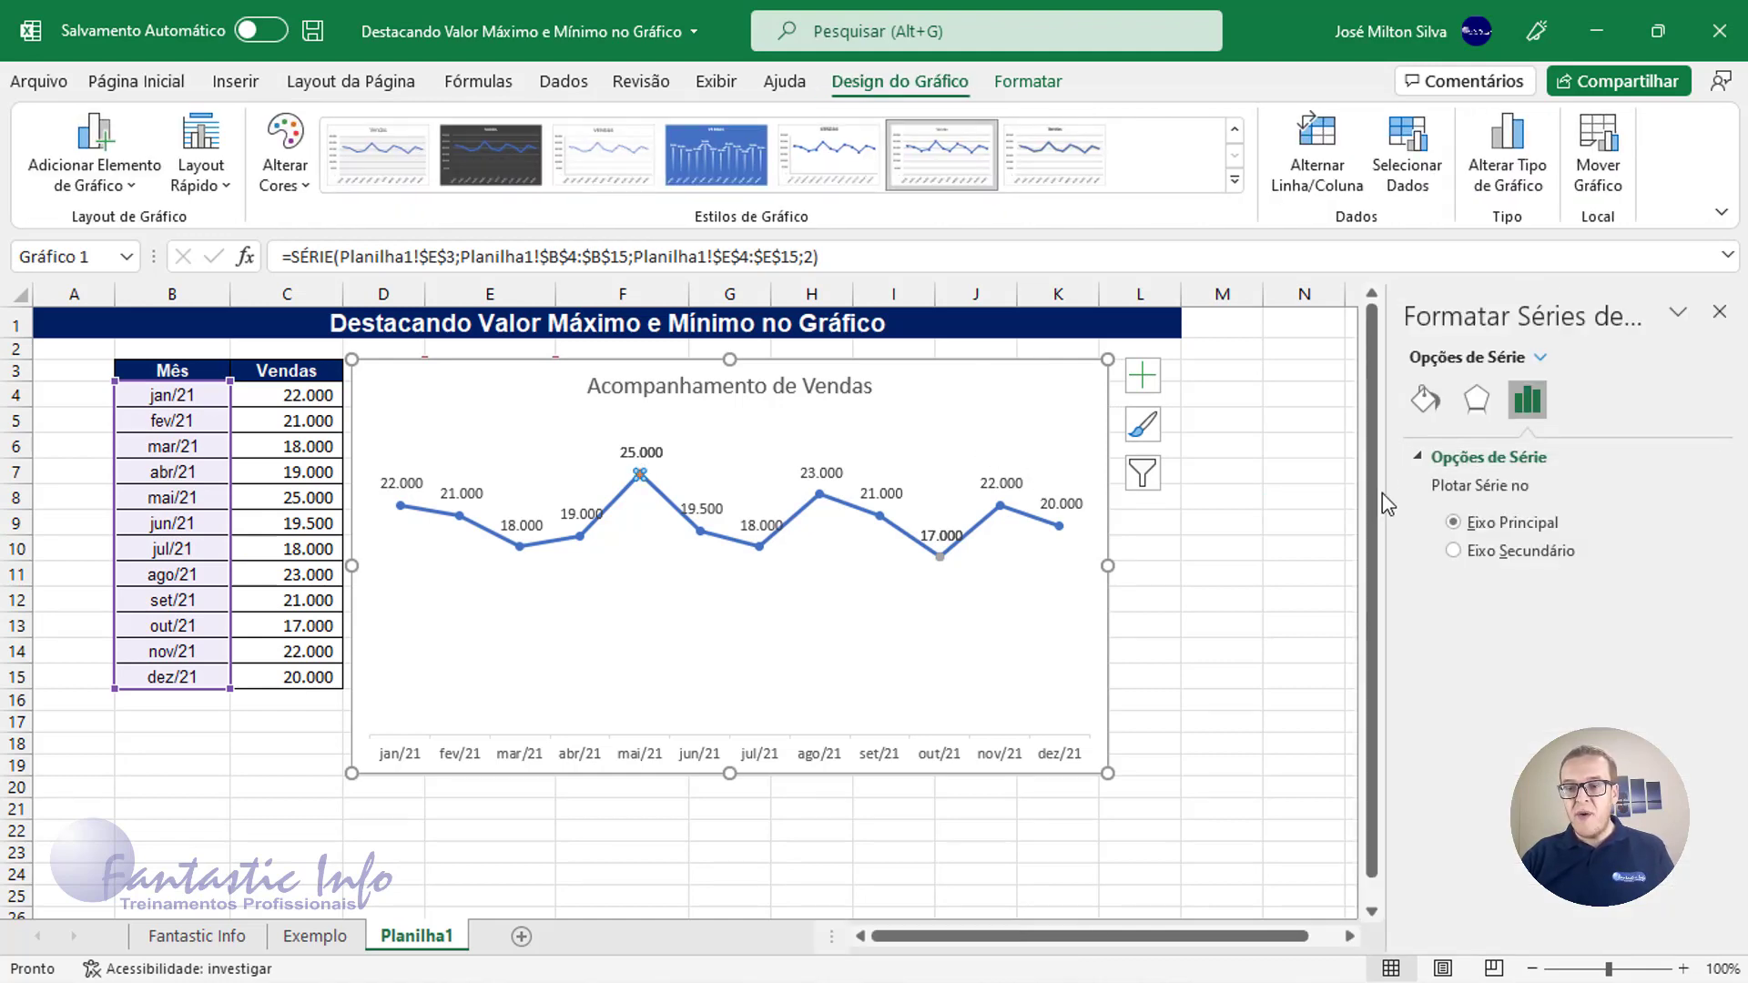
left_click_drag(1387, 492, 1312, 488)
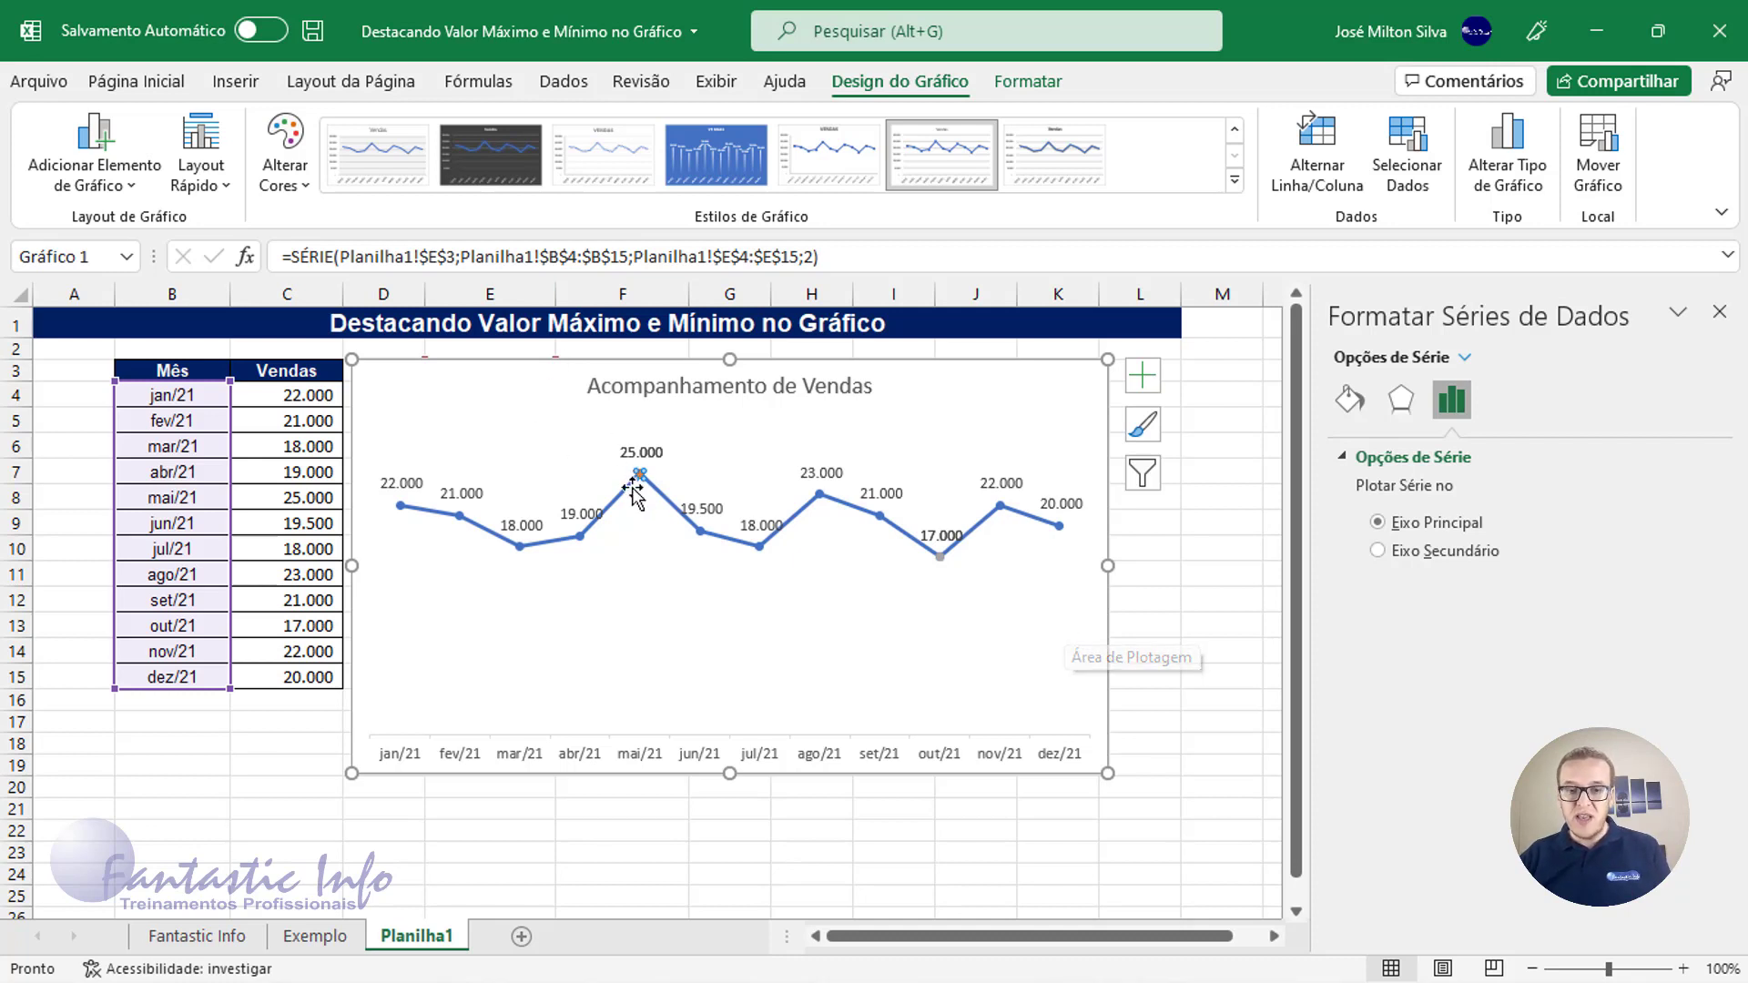
left_click(1350, 404)
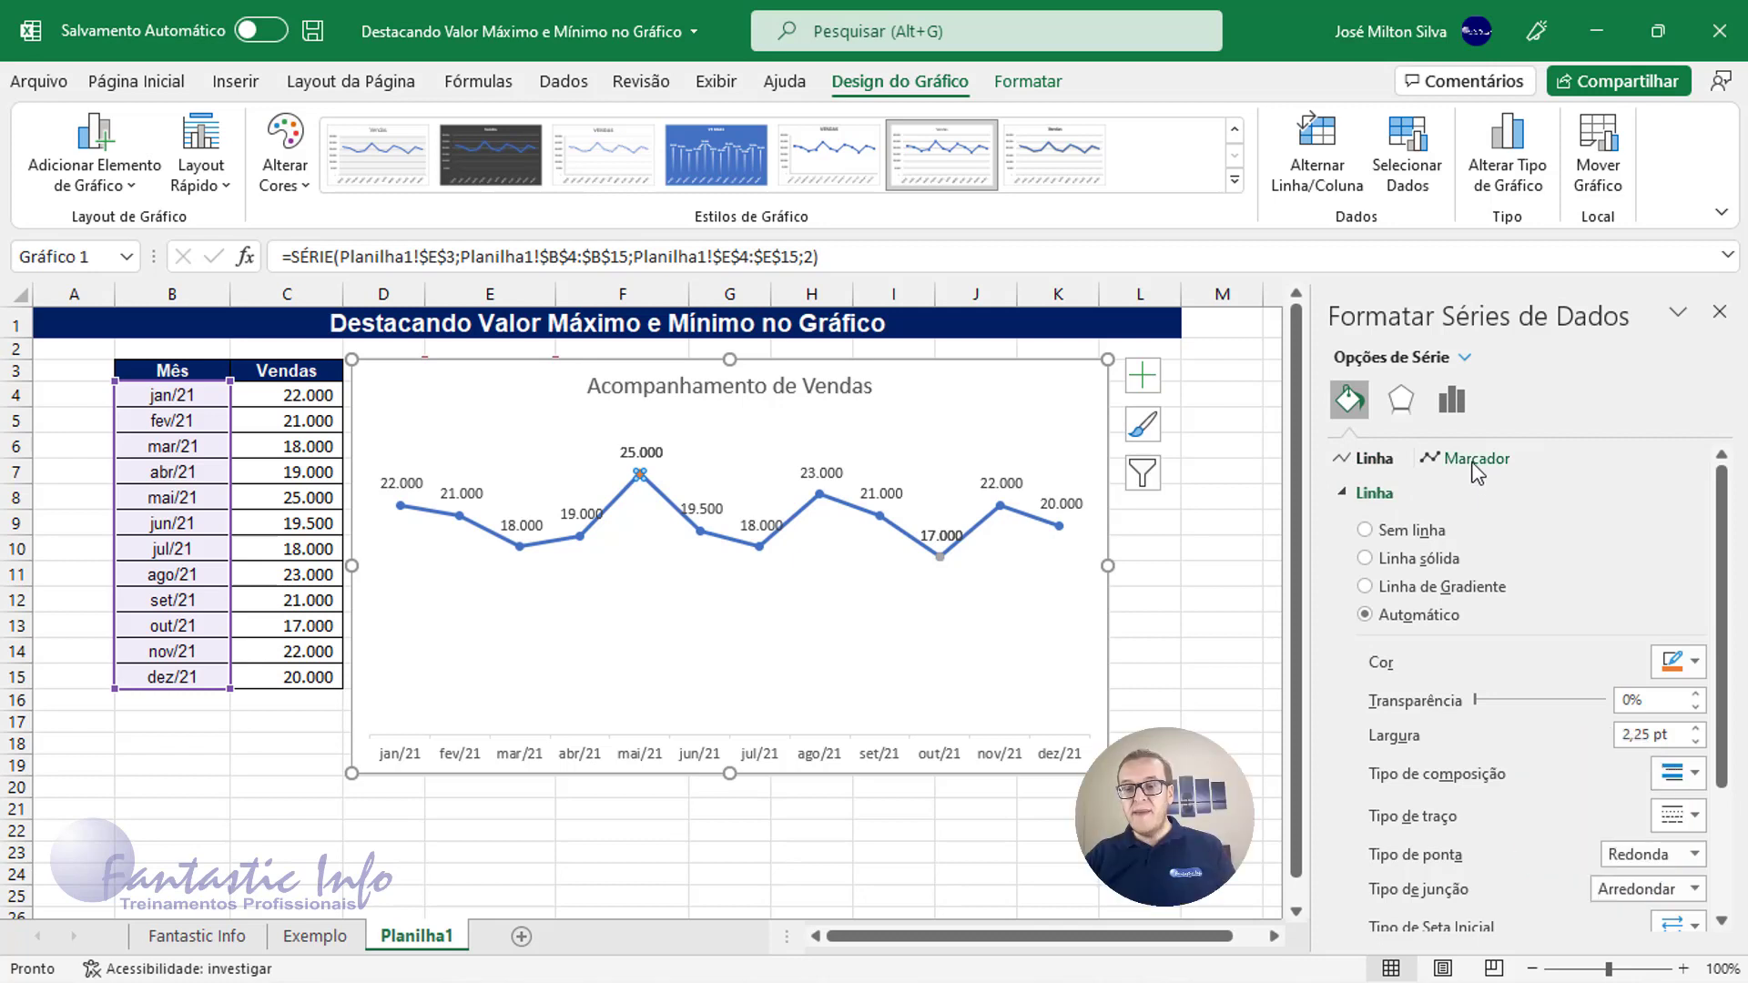
left_click(1475, 459)
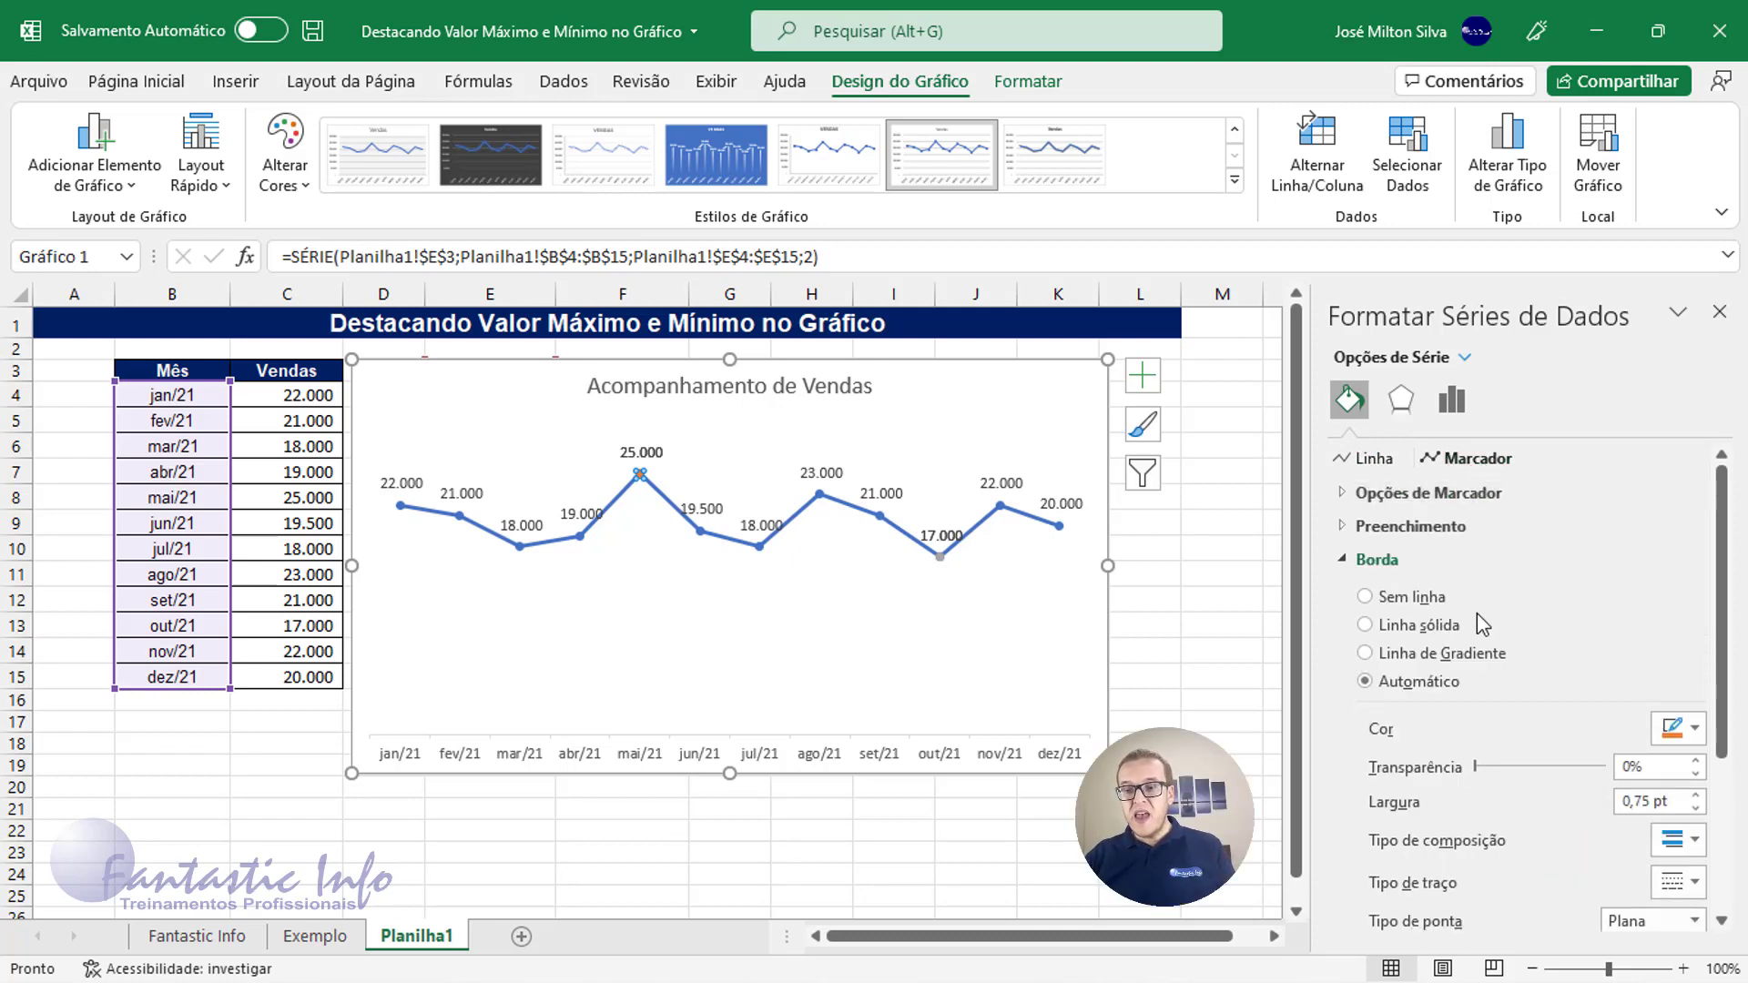
left_click(1389, 603)
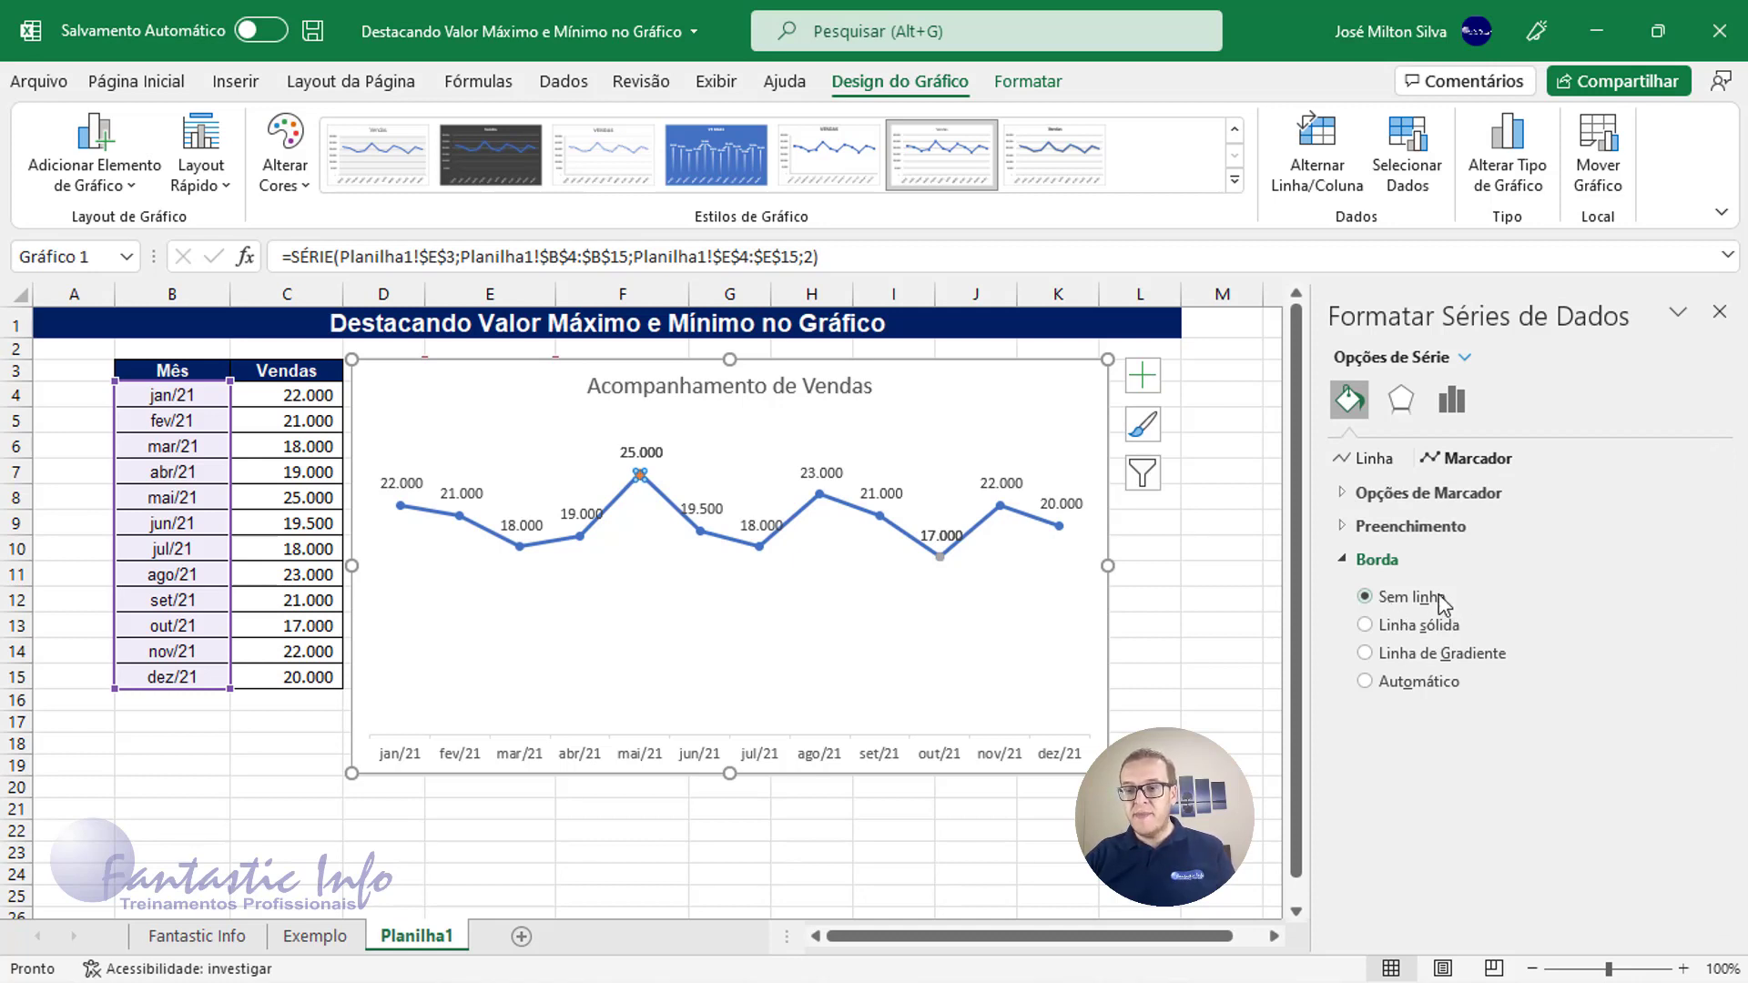
left_click(1389, 531)
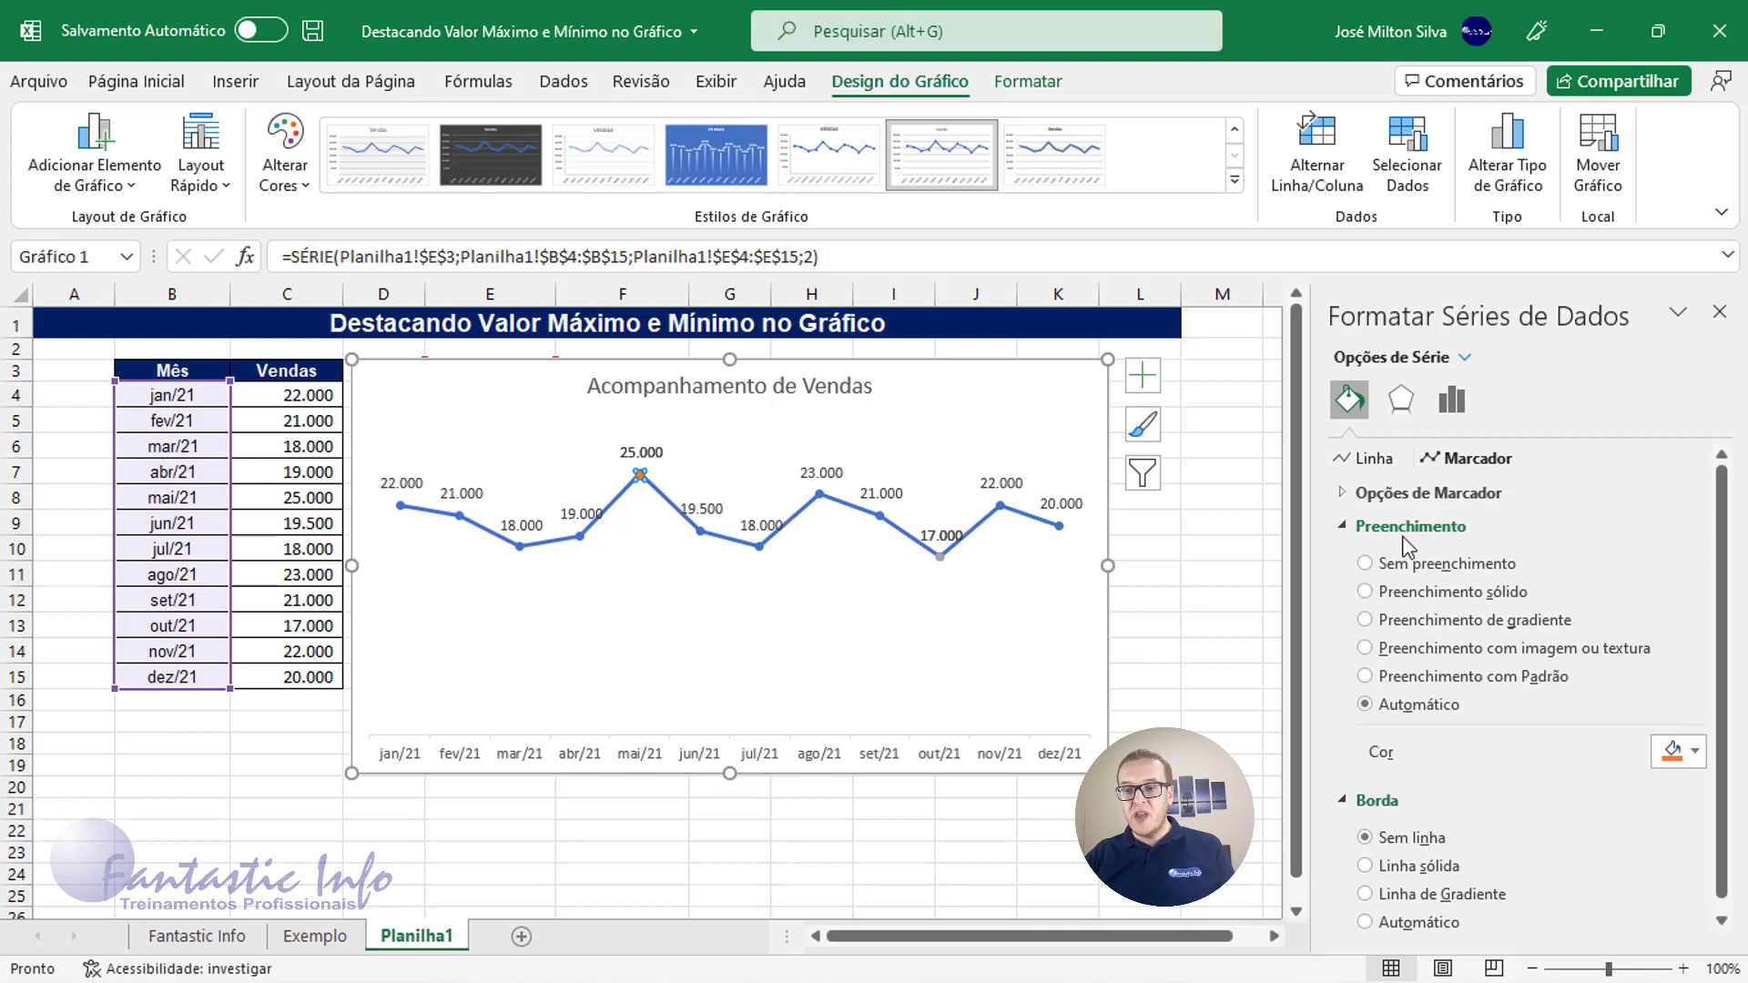
left_click(1694, 753)
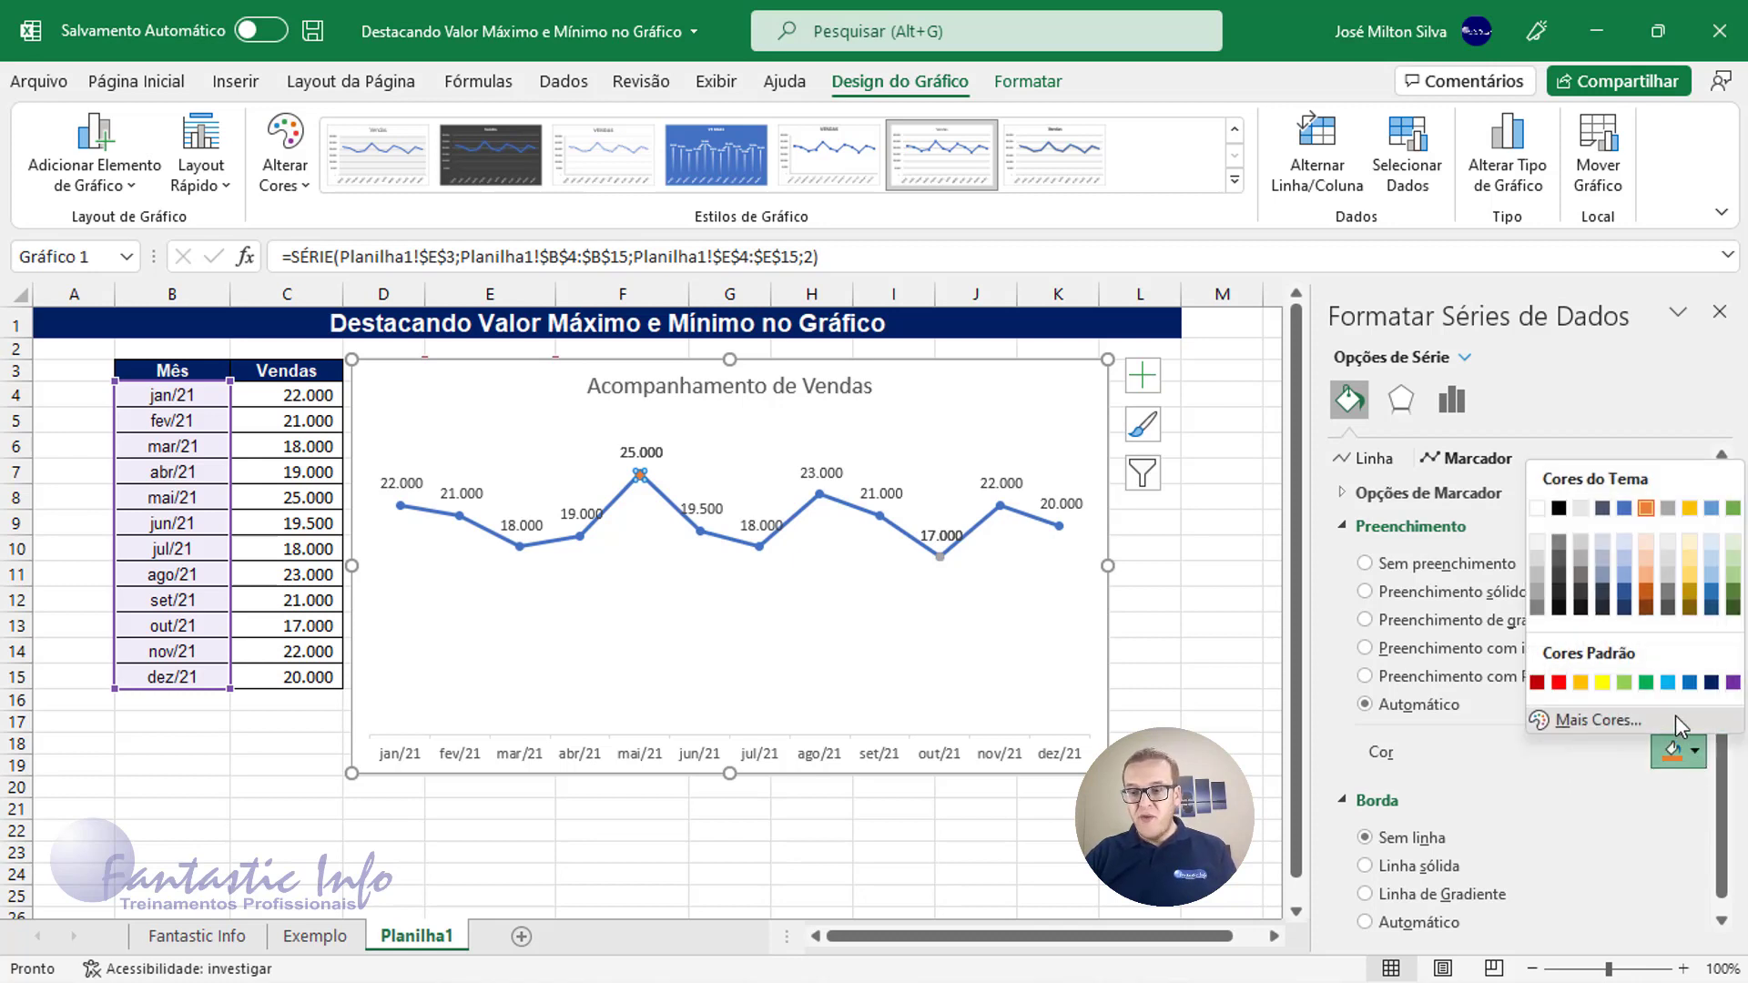
left_click(1646, 683)
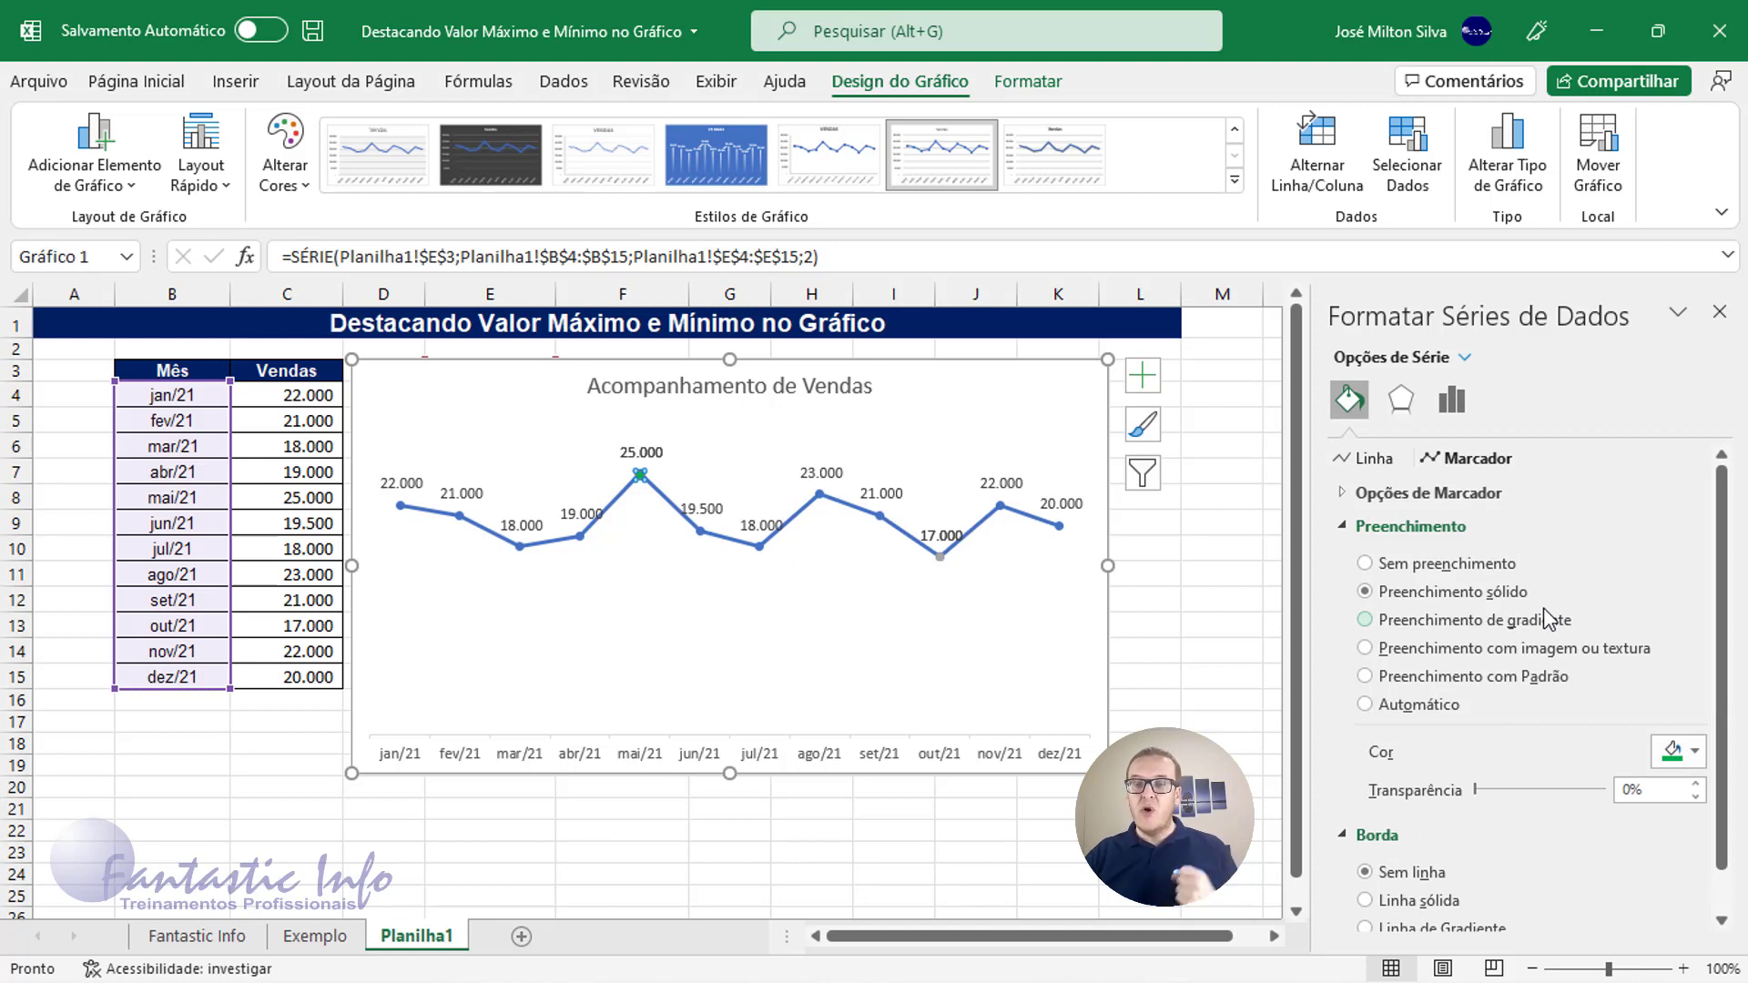
Step: Switch the Máximo series marker to the Interno option with size 15, and delete that series' overlapping data label
left_click(1429, 497)
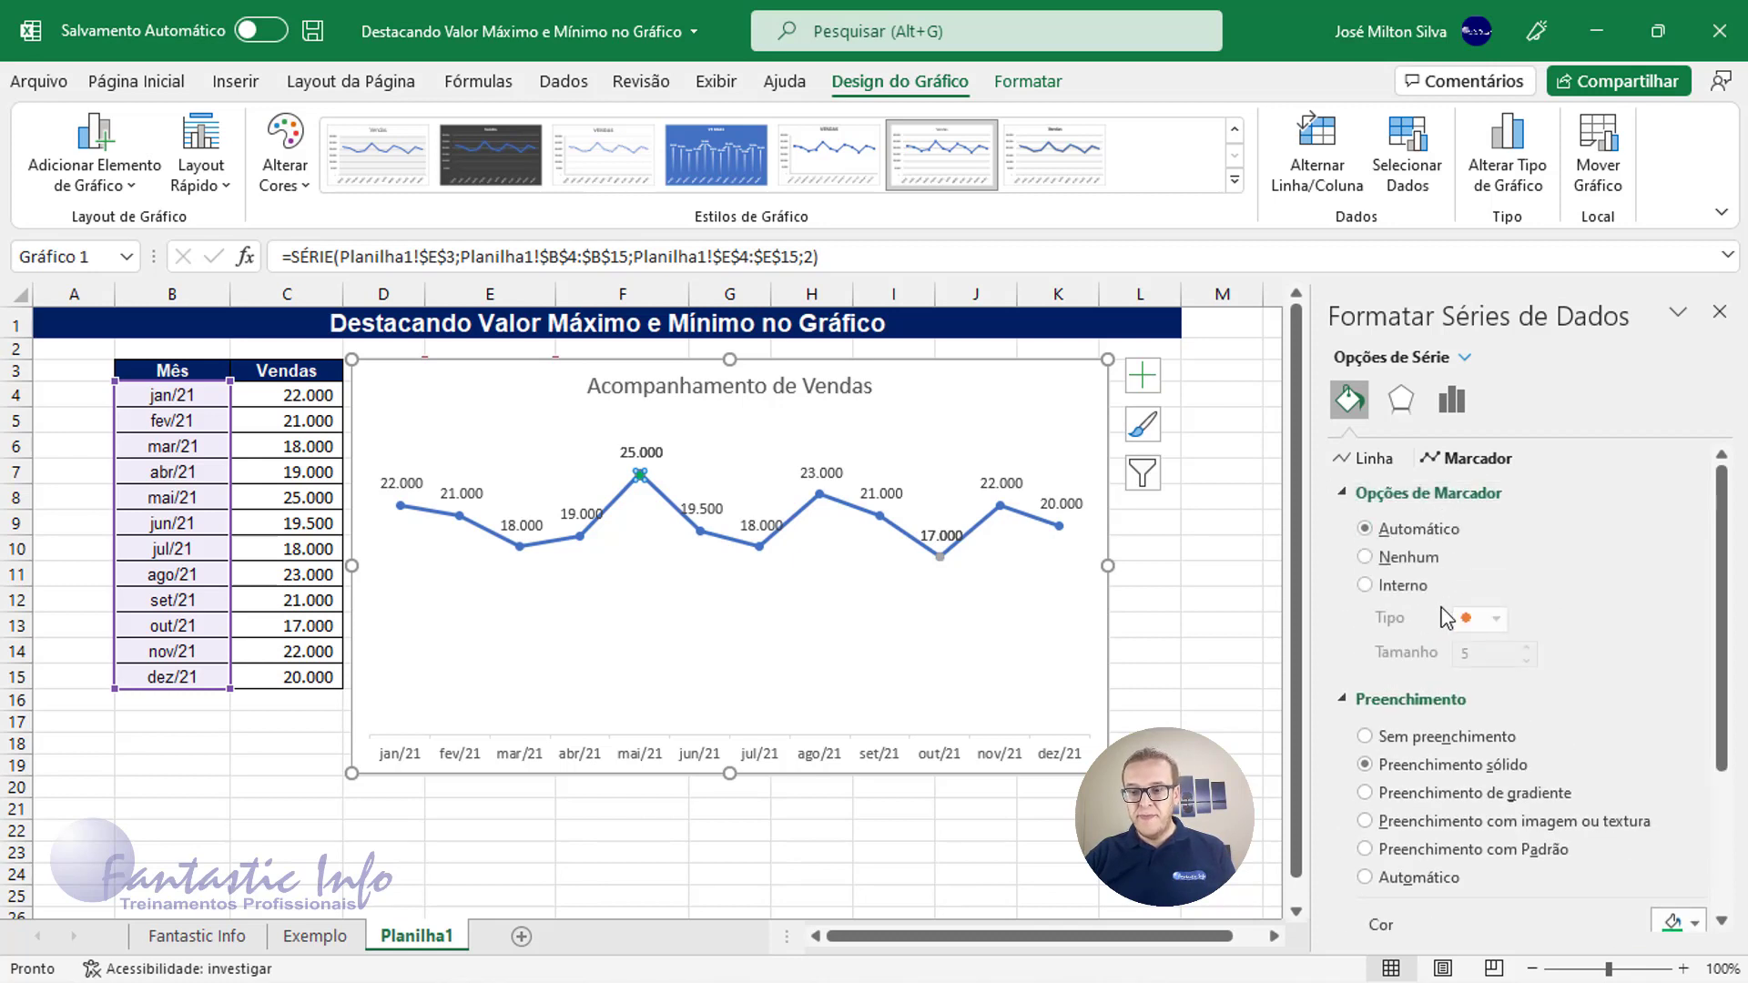
left_click(1369, 586)
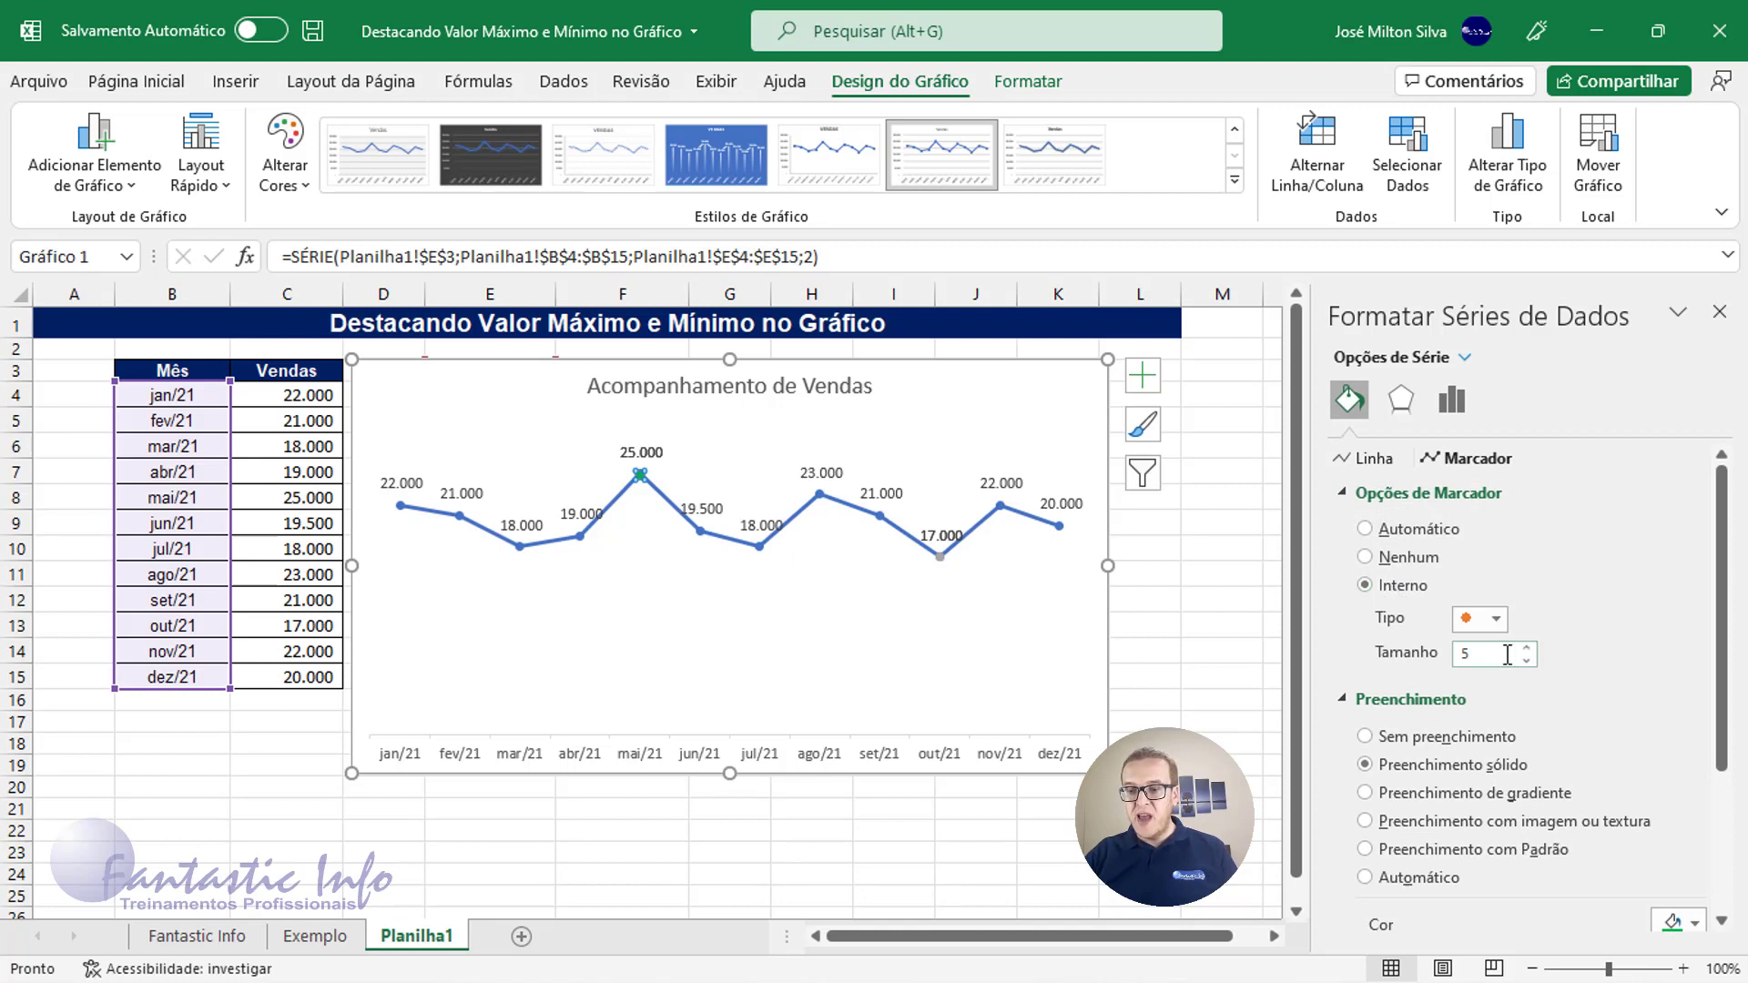
left_click(1527, 647)
left_click(1527, 647)
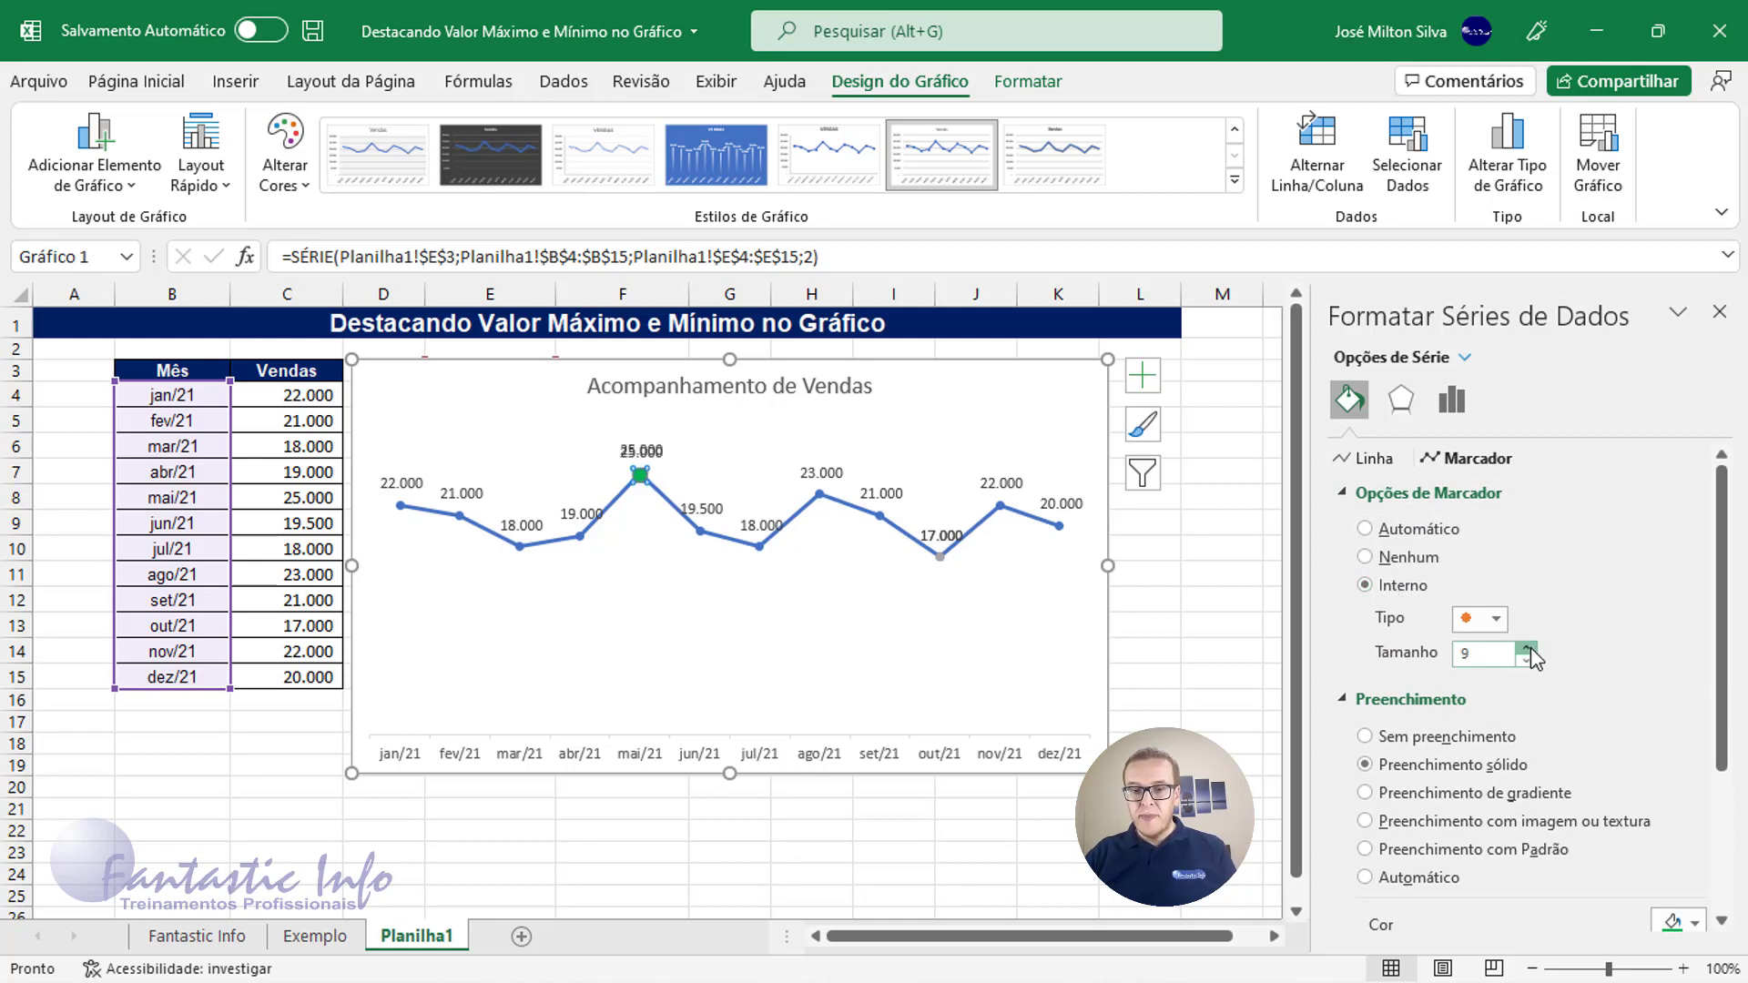
left_click(1526, 647)
left_click(1527, 647)
left_click(1527, 647)
left_click(1527, 648)
left_click(1527, 647)
left_click(1527, 648)
left_click(1527, 647)
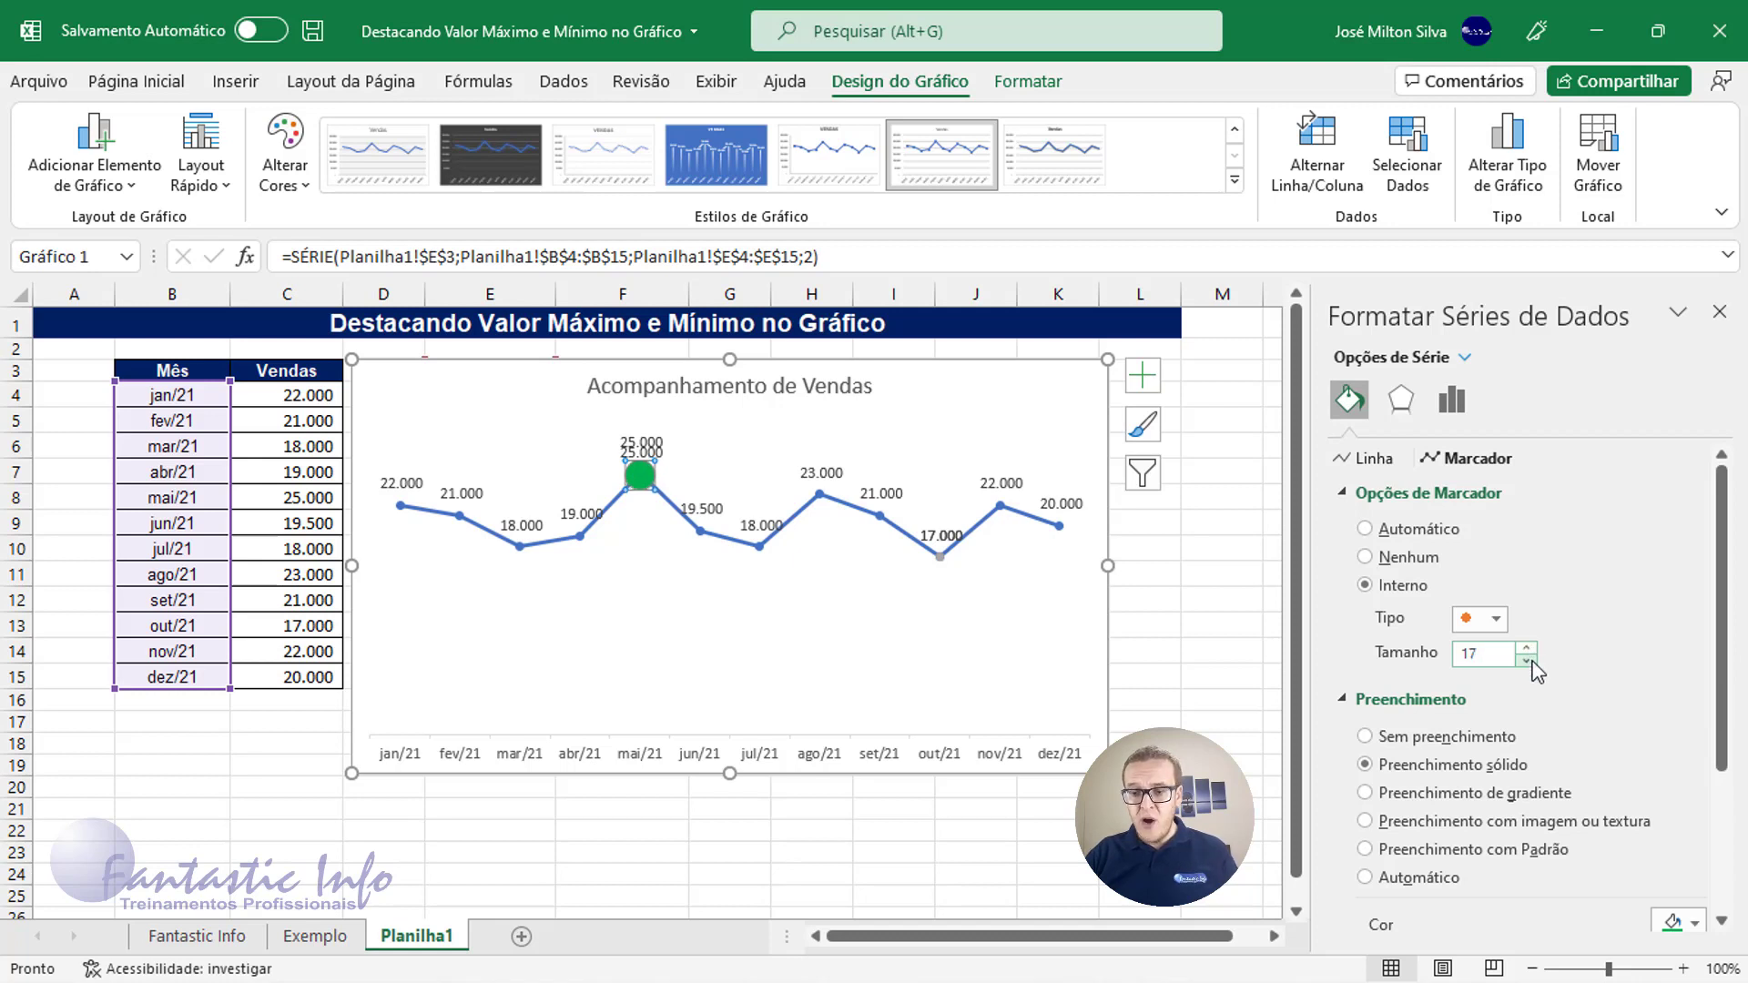
left_click(1527, 661)
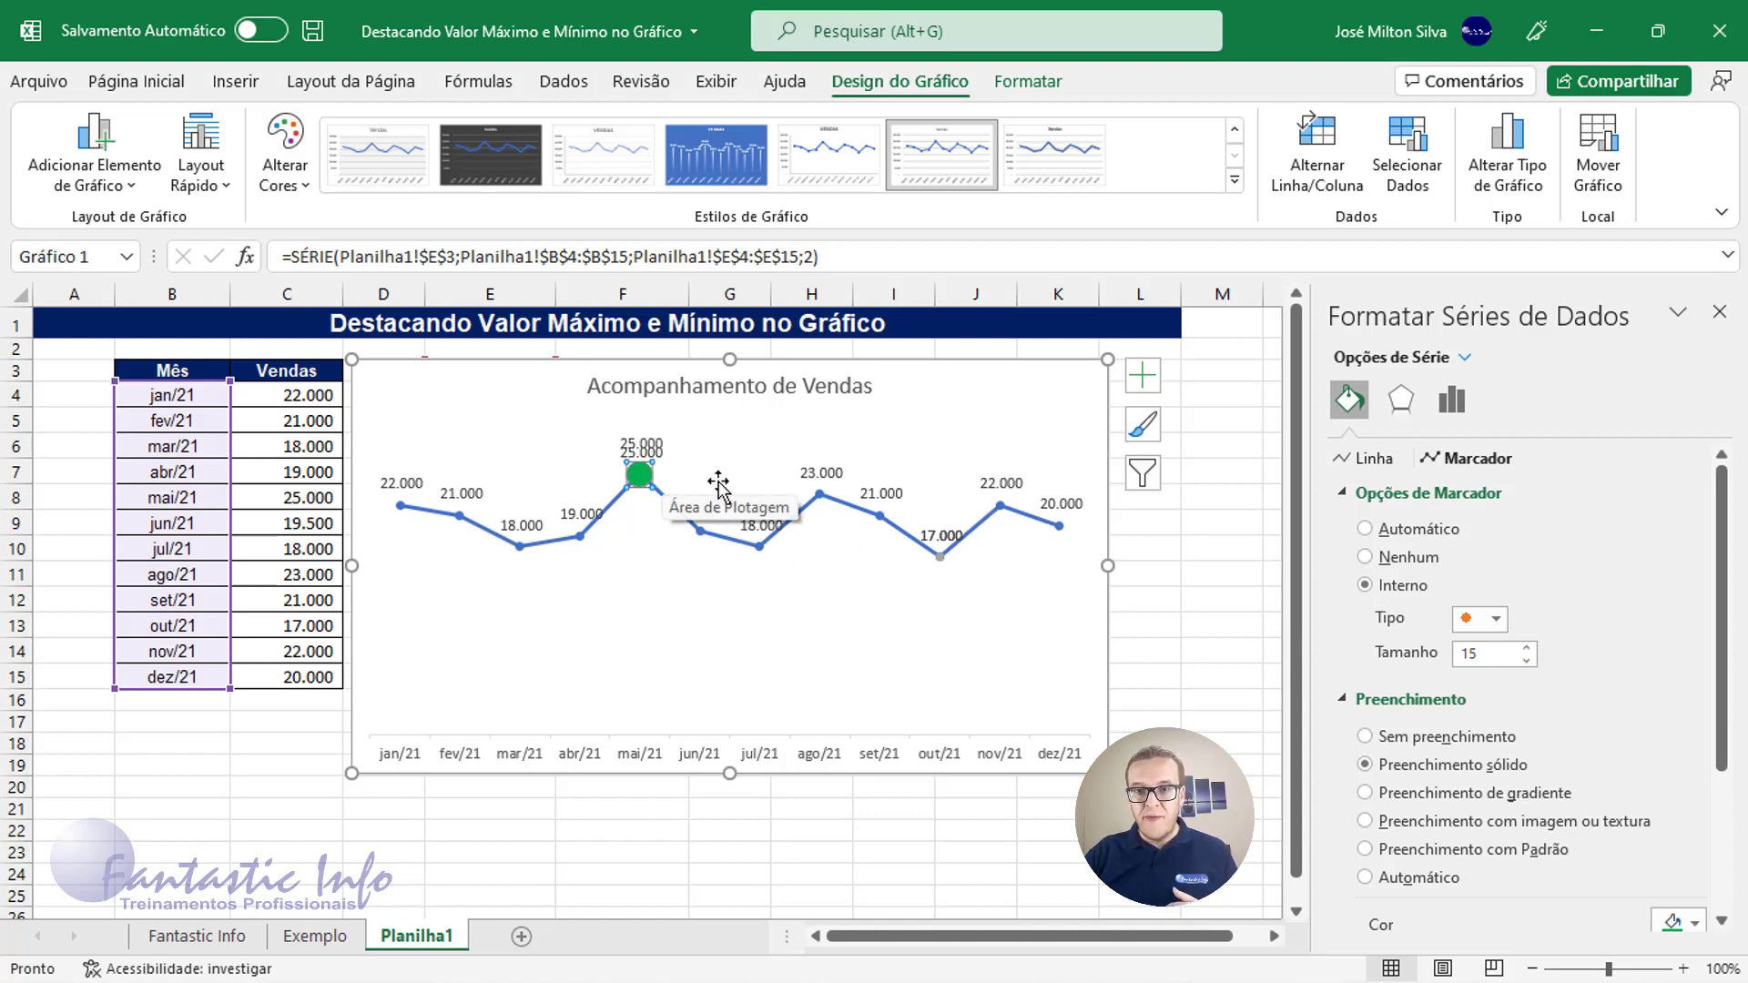
left_click(650, 443)
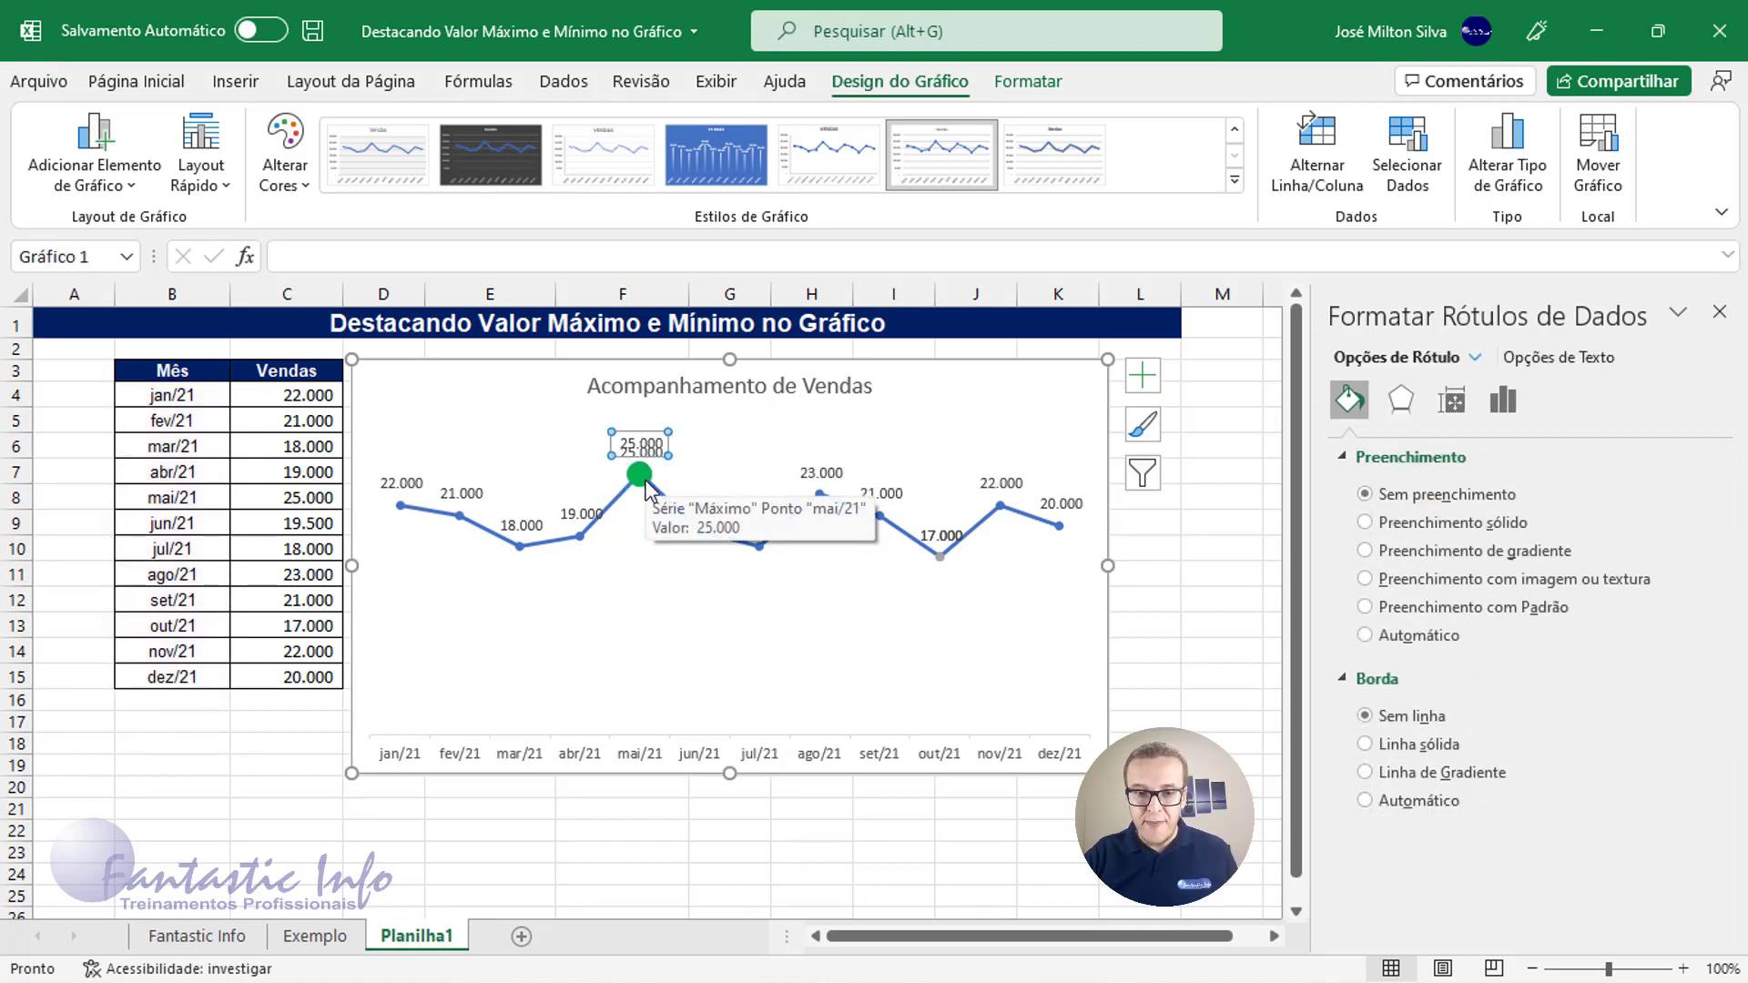
key("Escape")
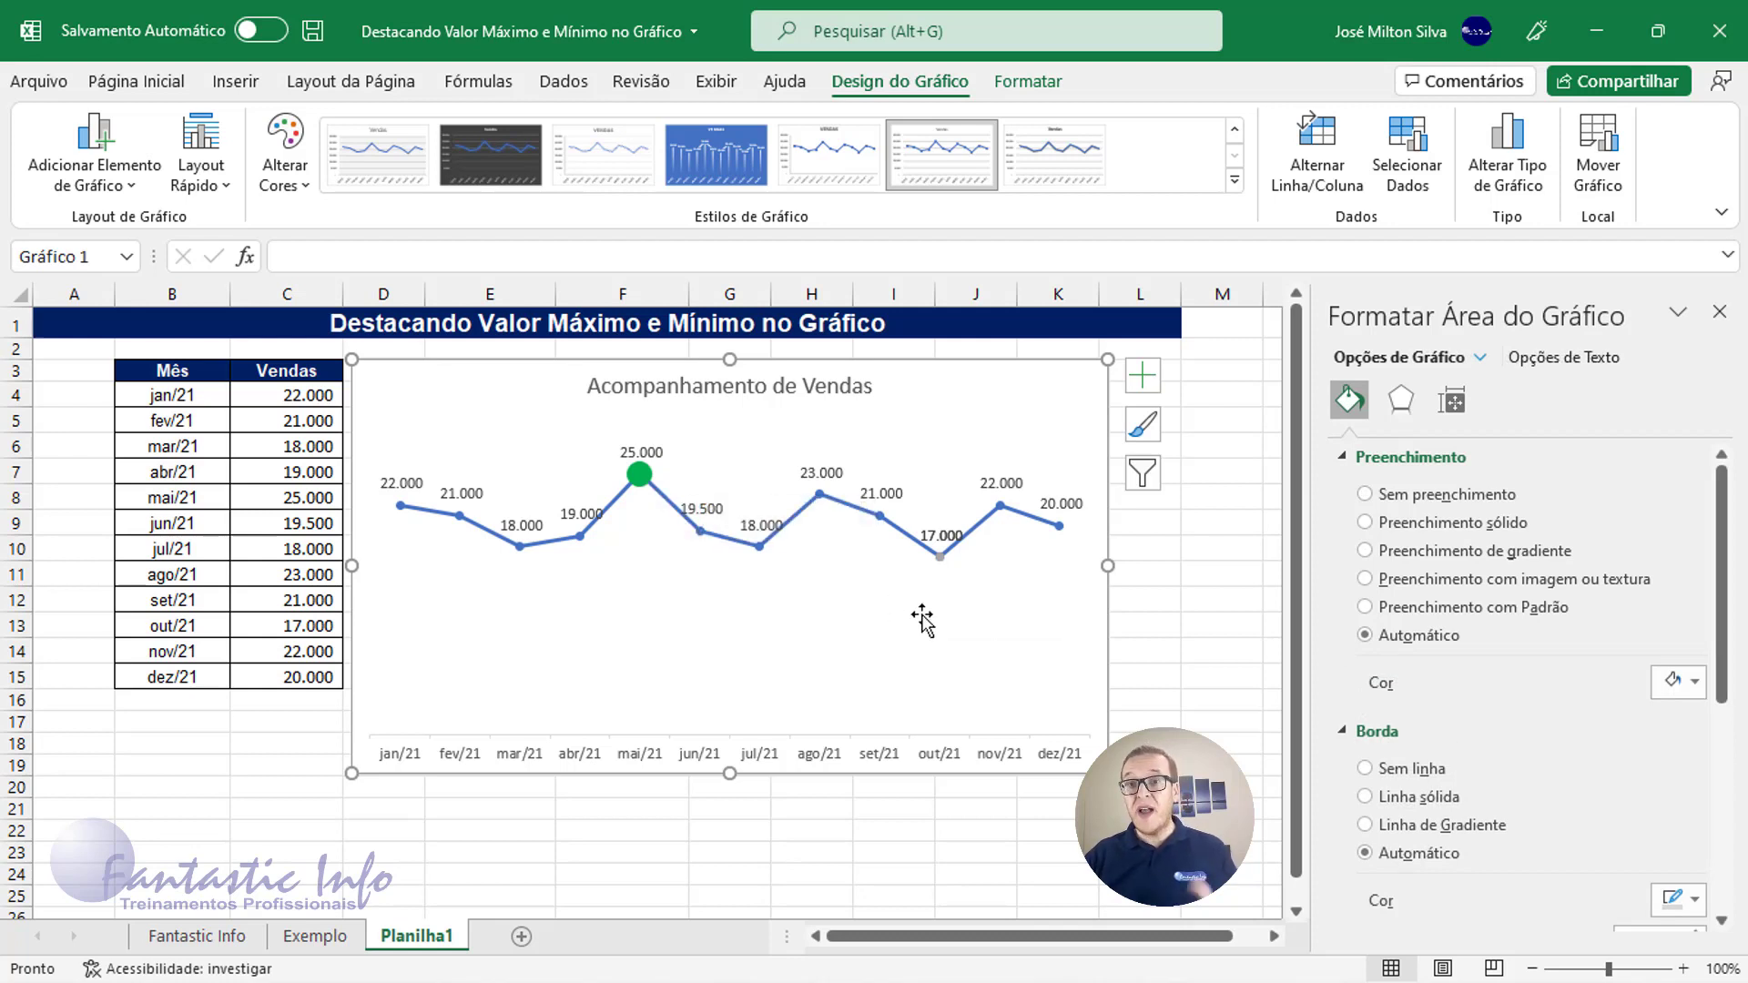
Step: Examine the built-in marker shapes available for the Máximo series
left_click(640, 479)
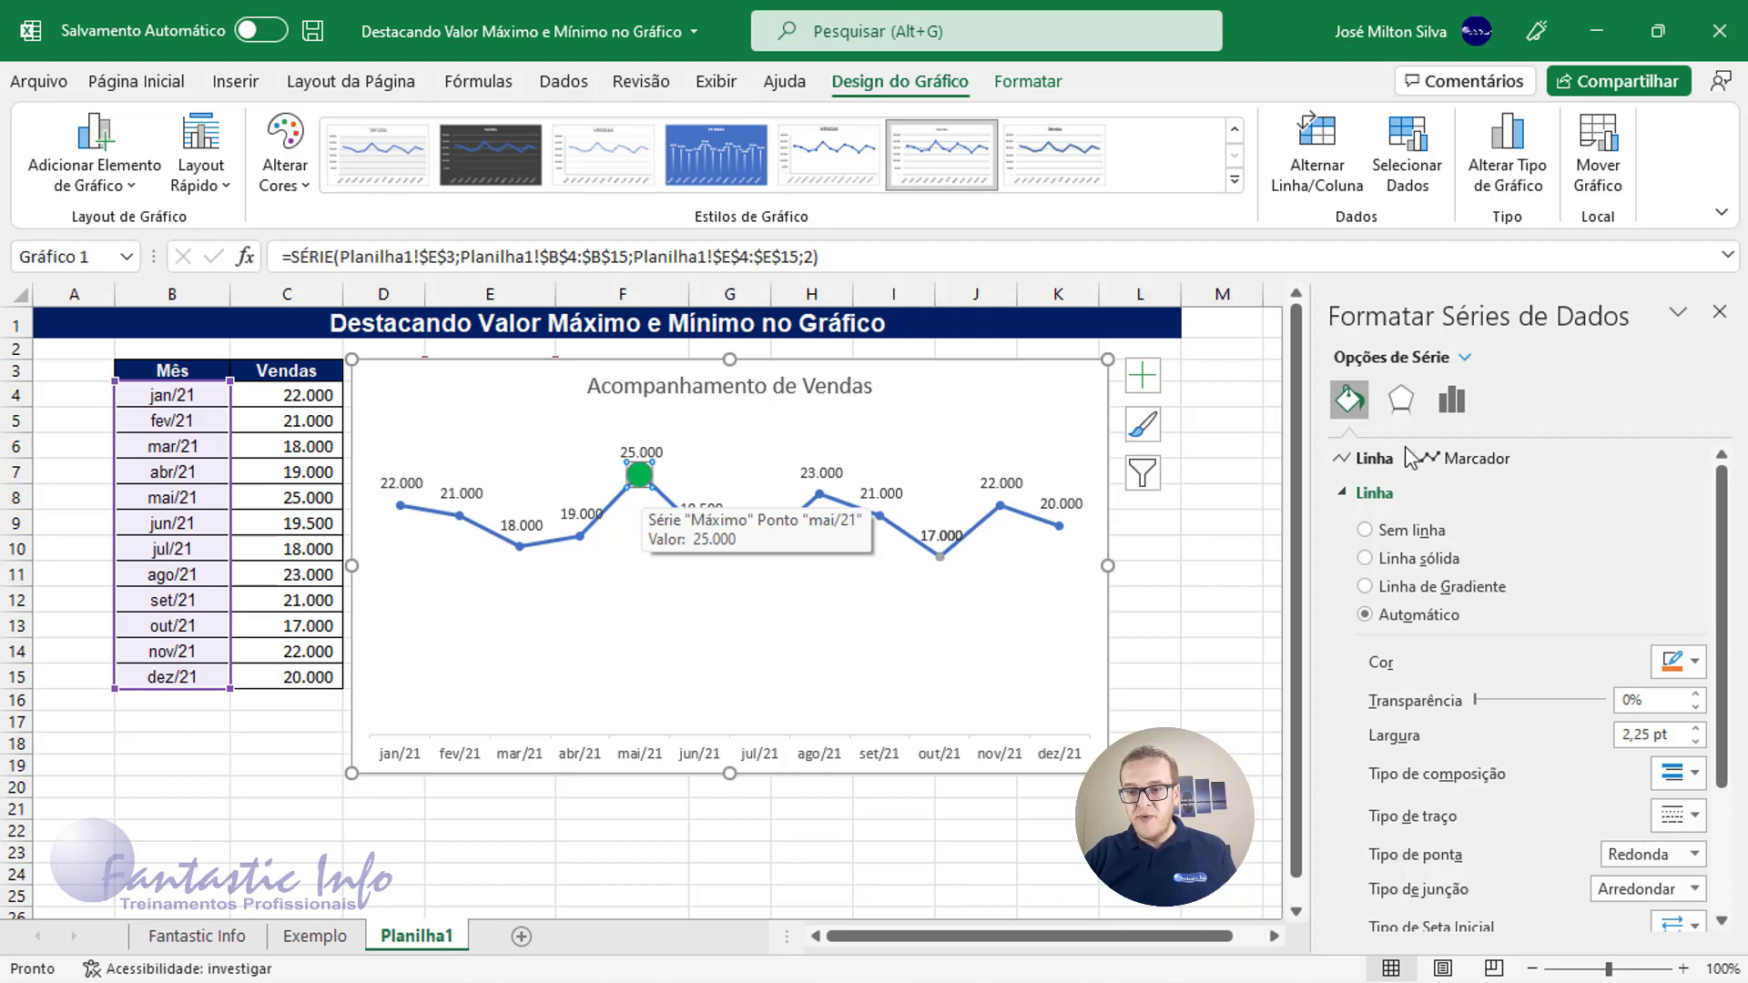
left_click(1477, 458)
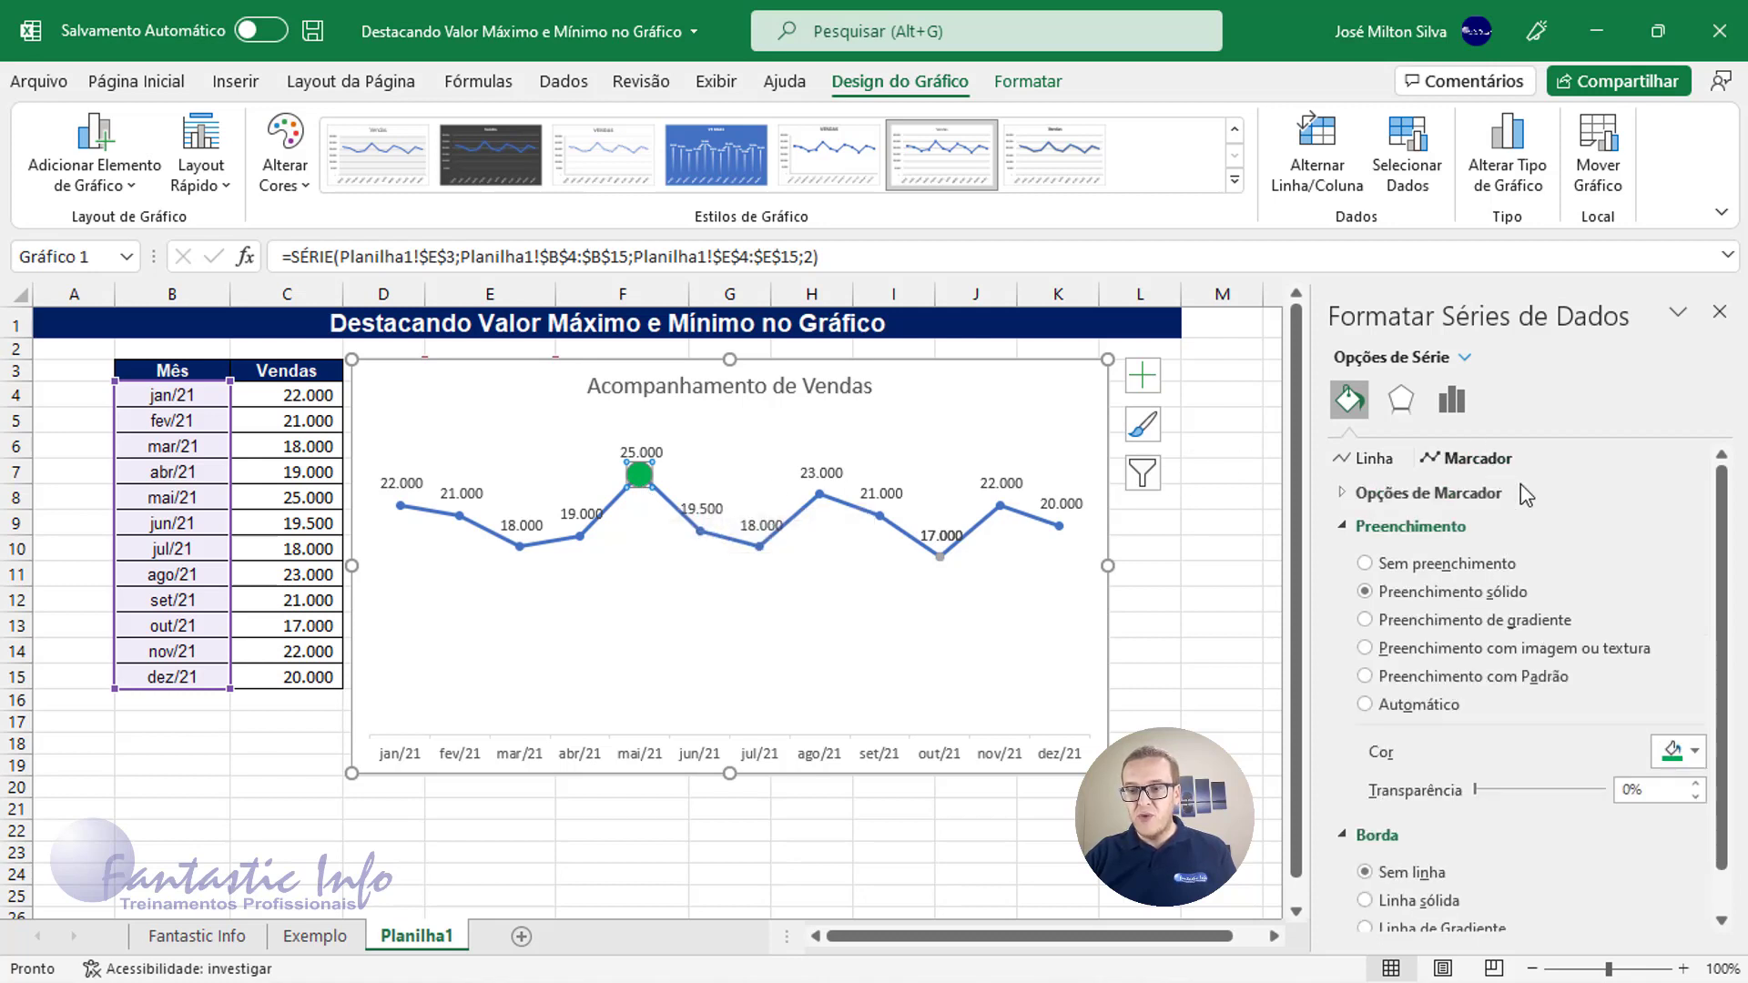
left_click(1445, 494)
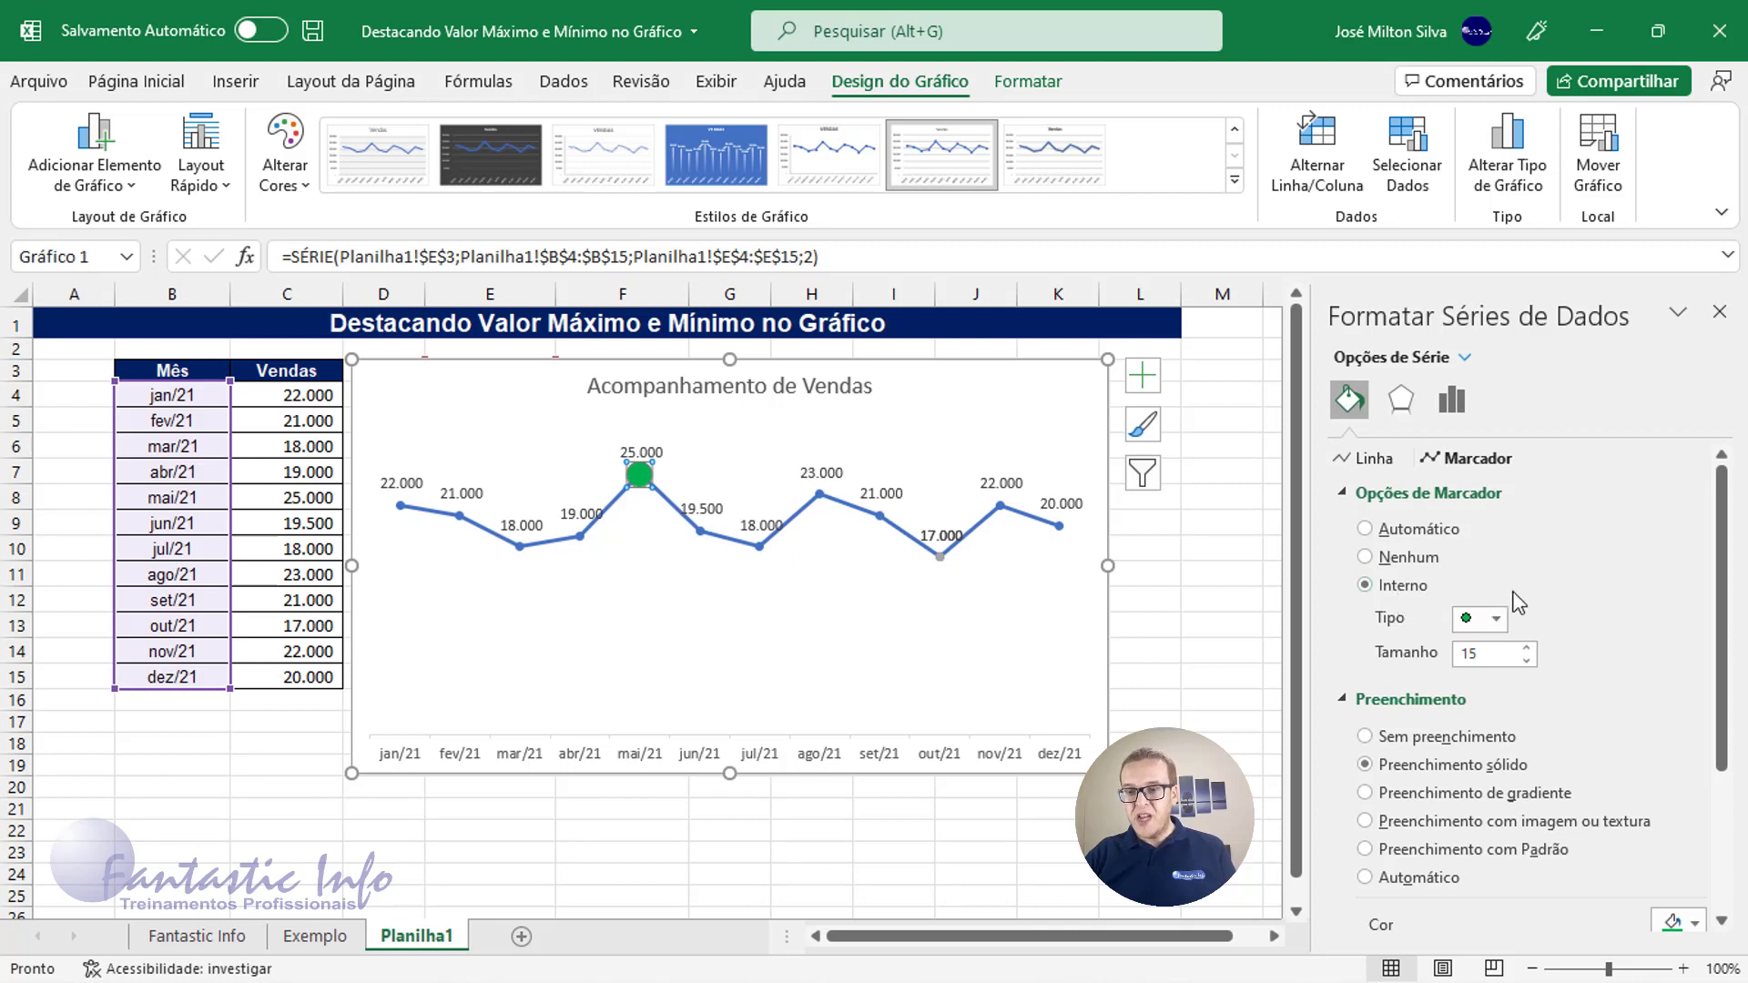
left_click(1496, 619)
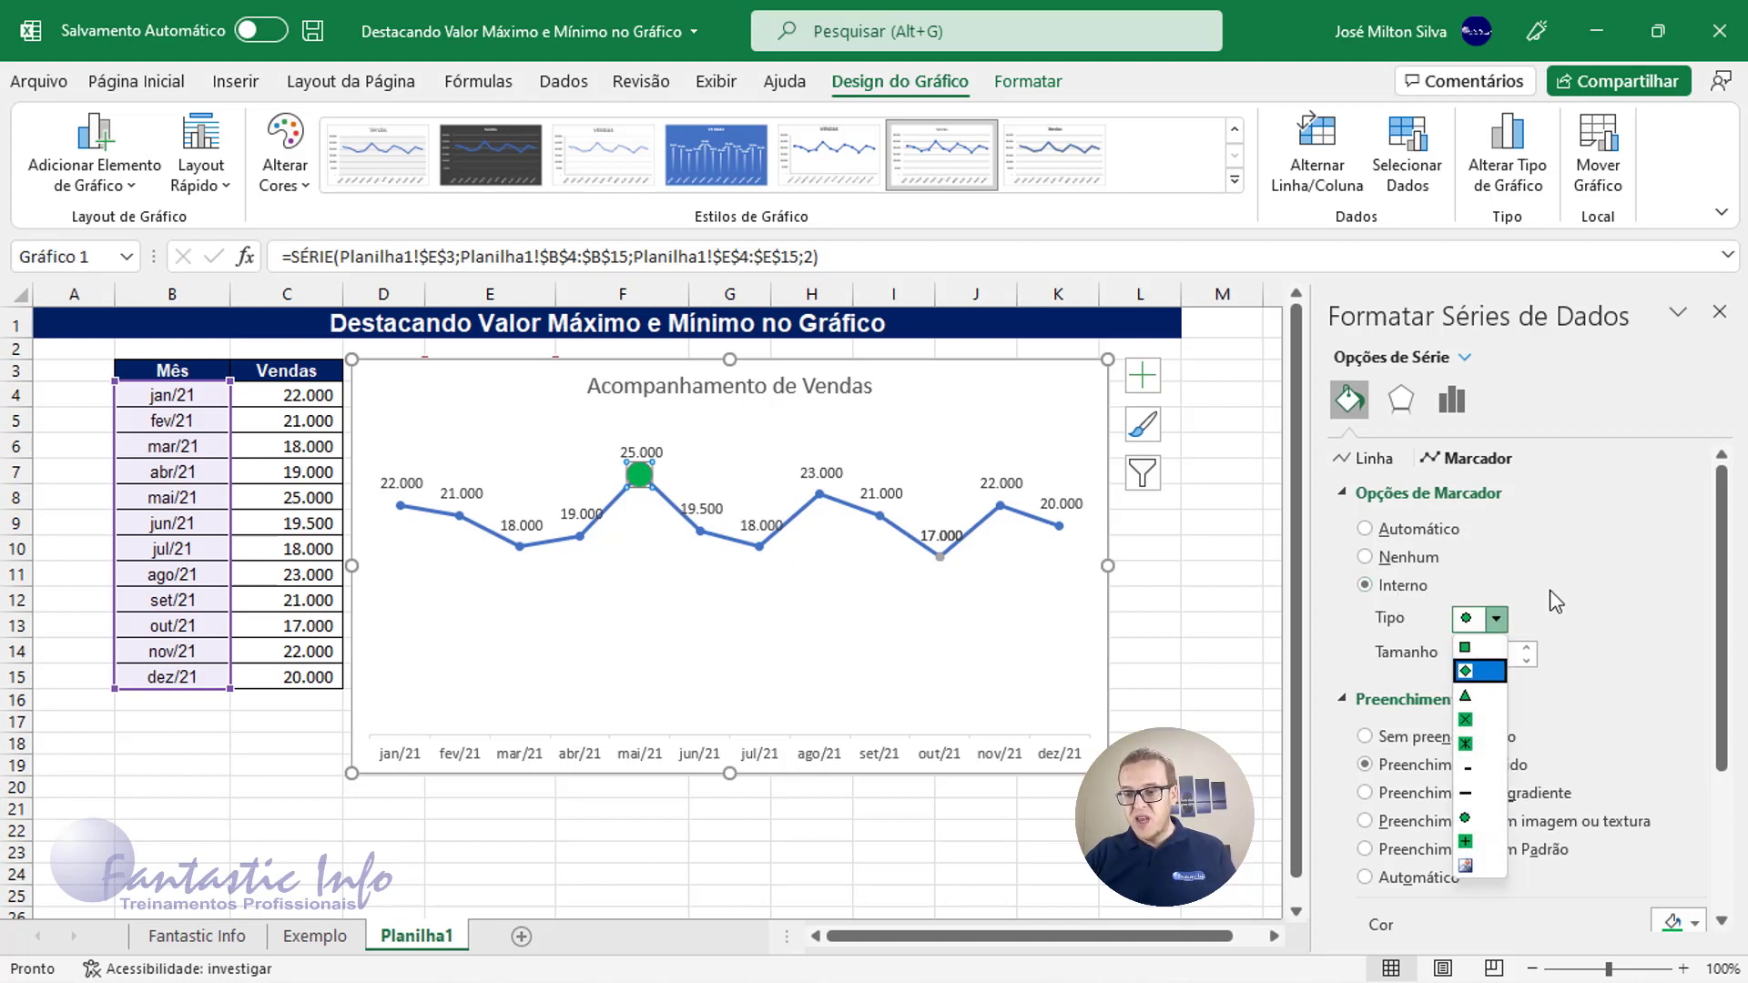
left_click(1561, 556)
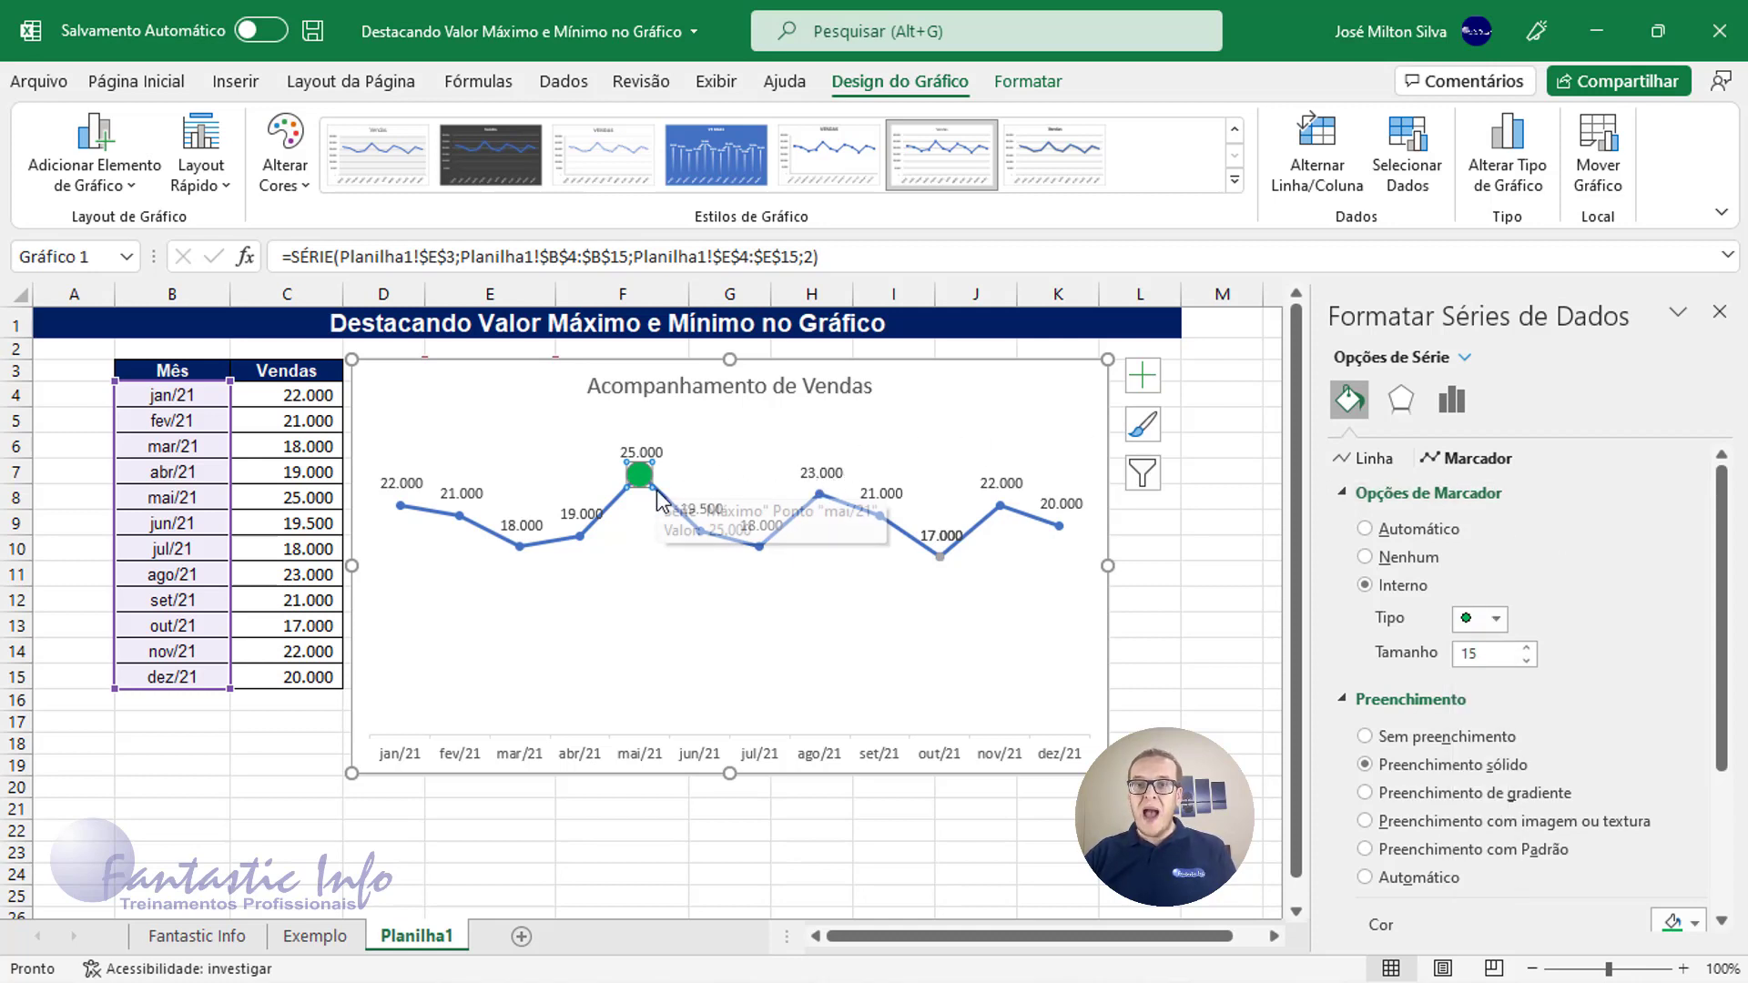
left_click(794, 594)
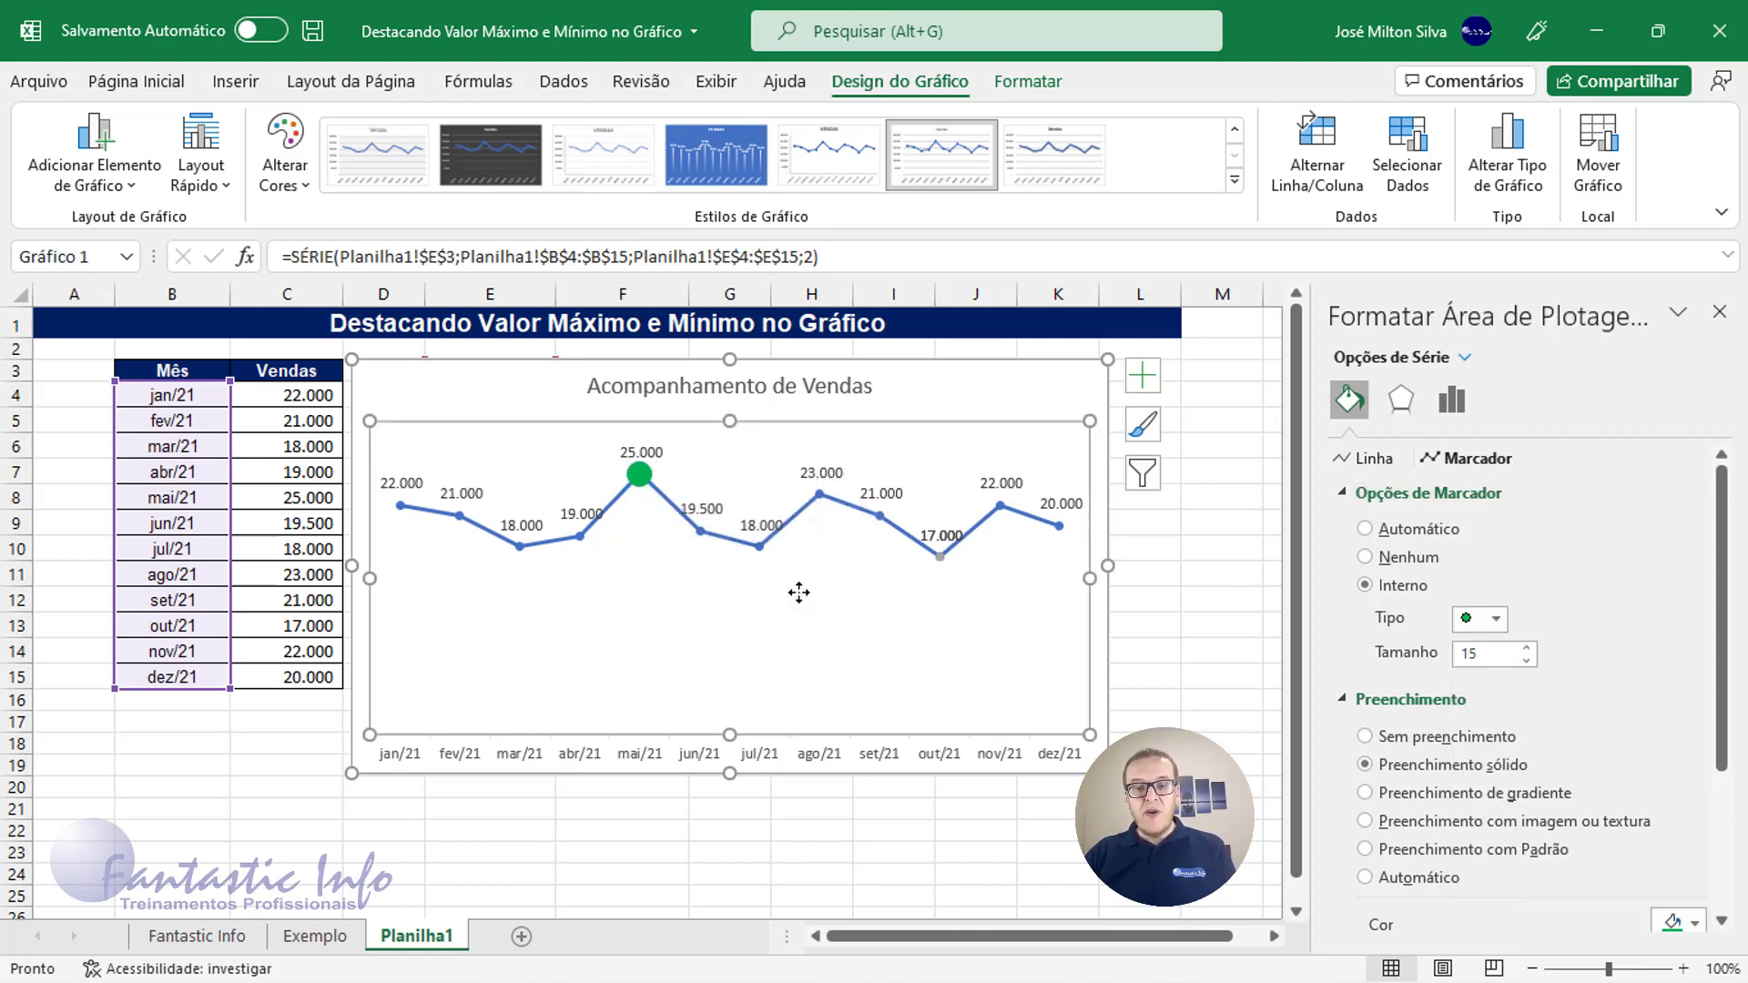
Step: Format the Mínimo series marker at out/21 with no border line and a solid dark red fill
left_click(940, 561)
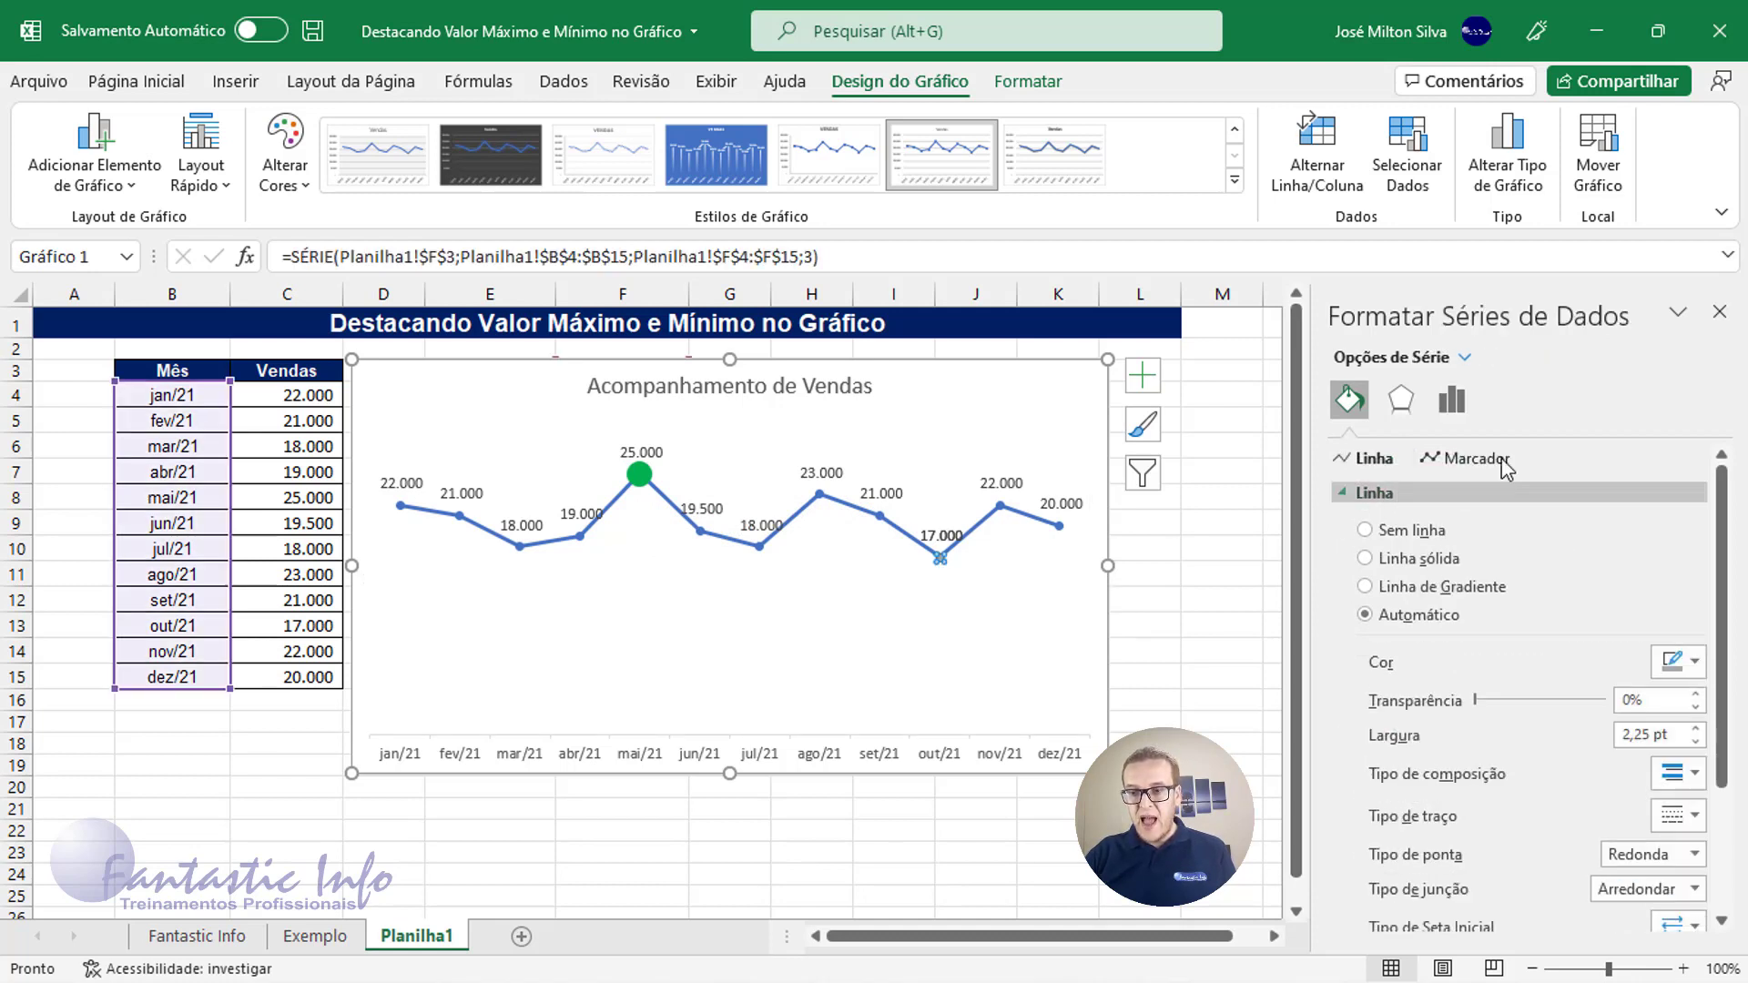
left_click(1350, 406)
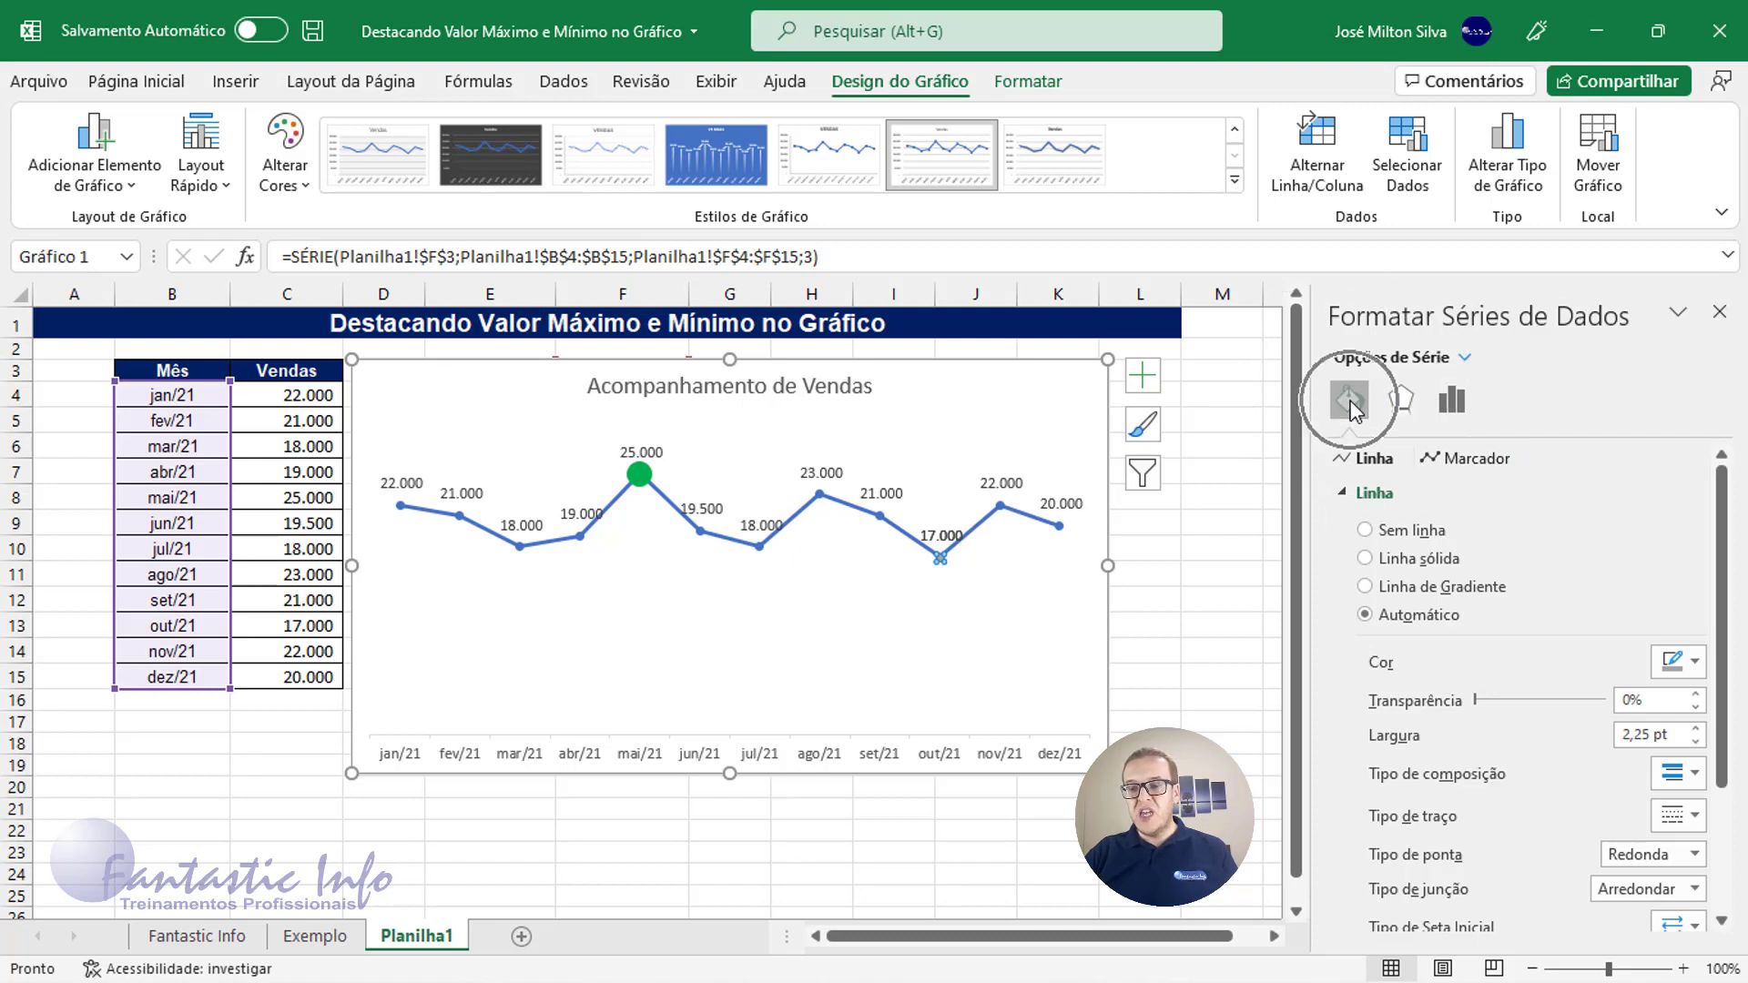
left_click(1455, 462)
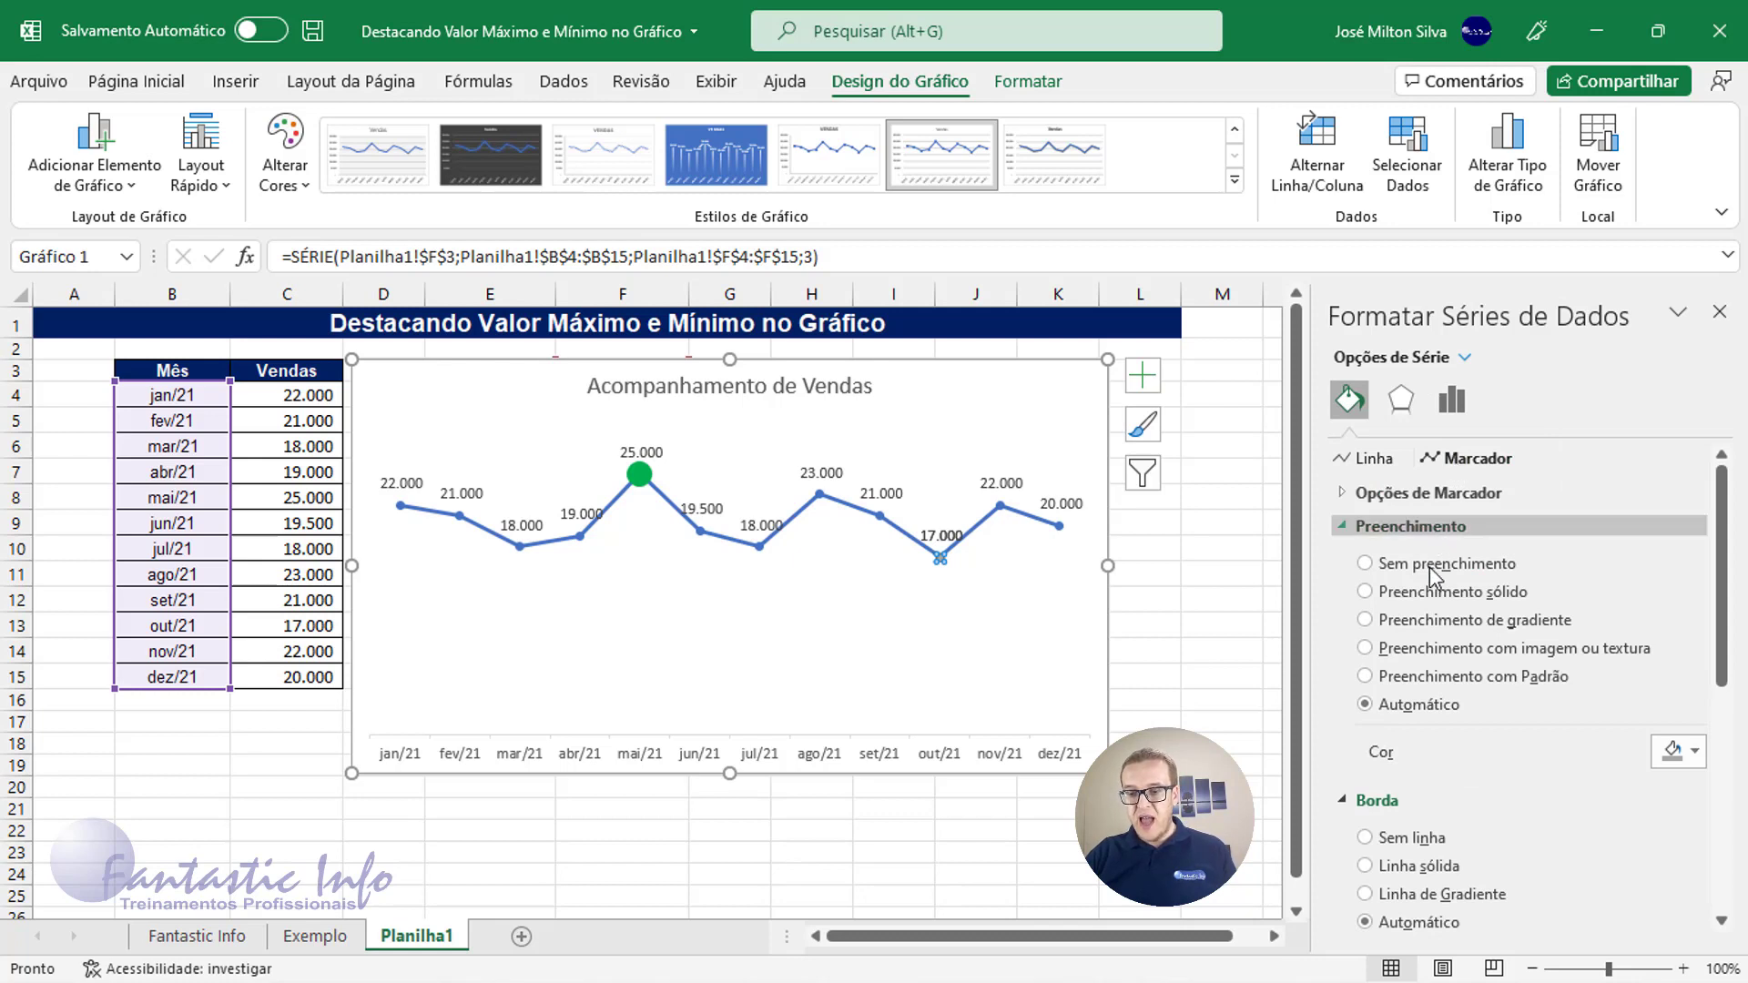
key("ctrl")
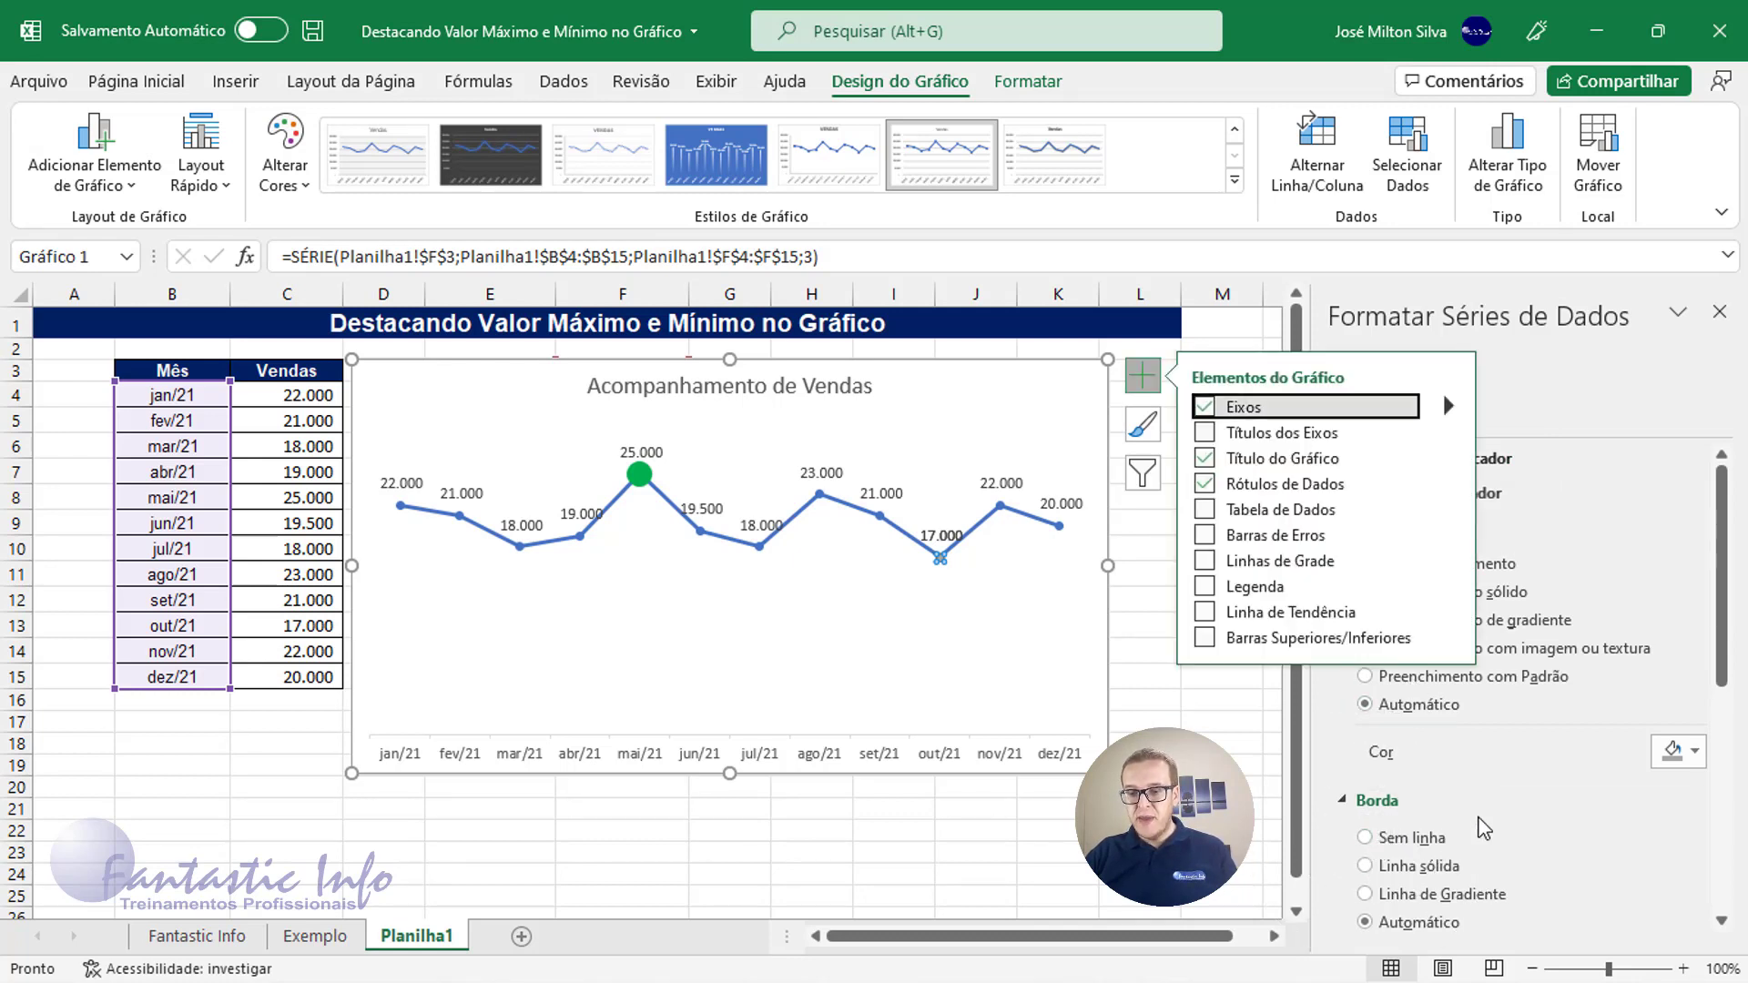
left_click(1414, 834)
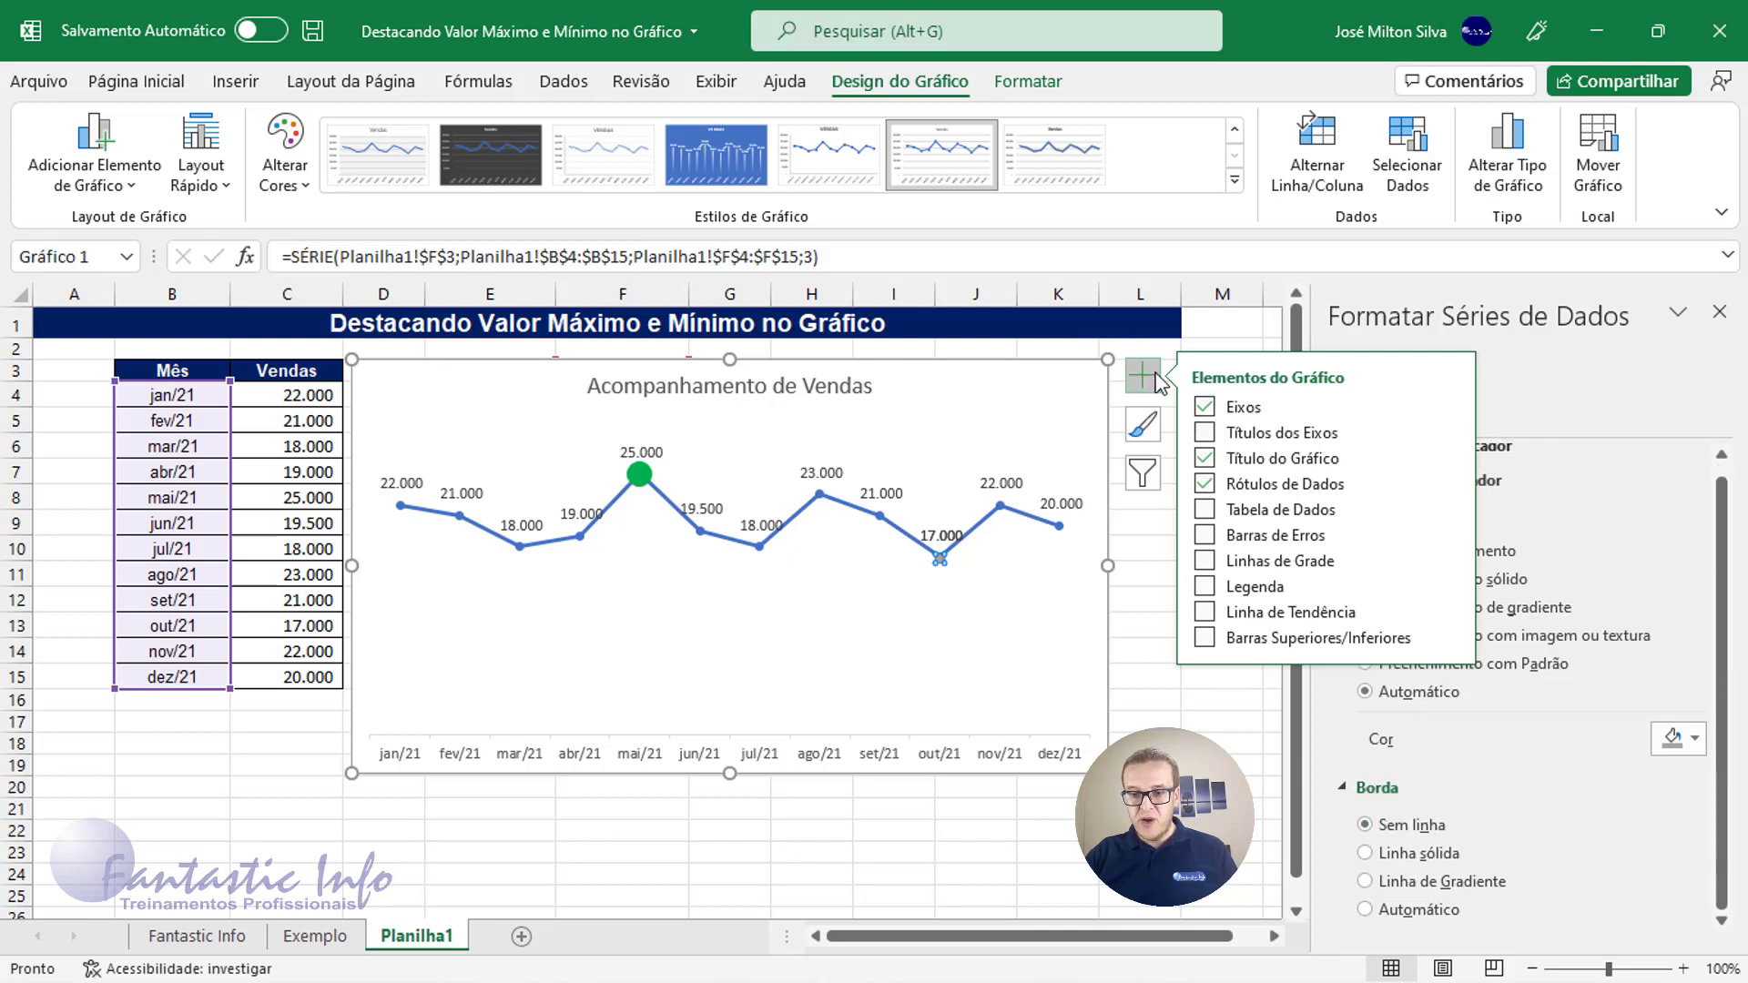
key("Escape")
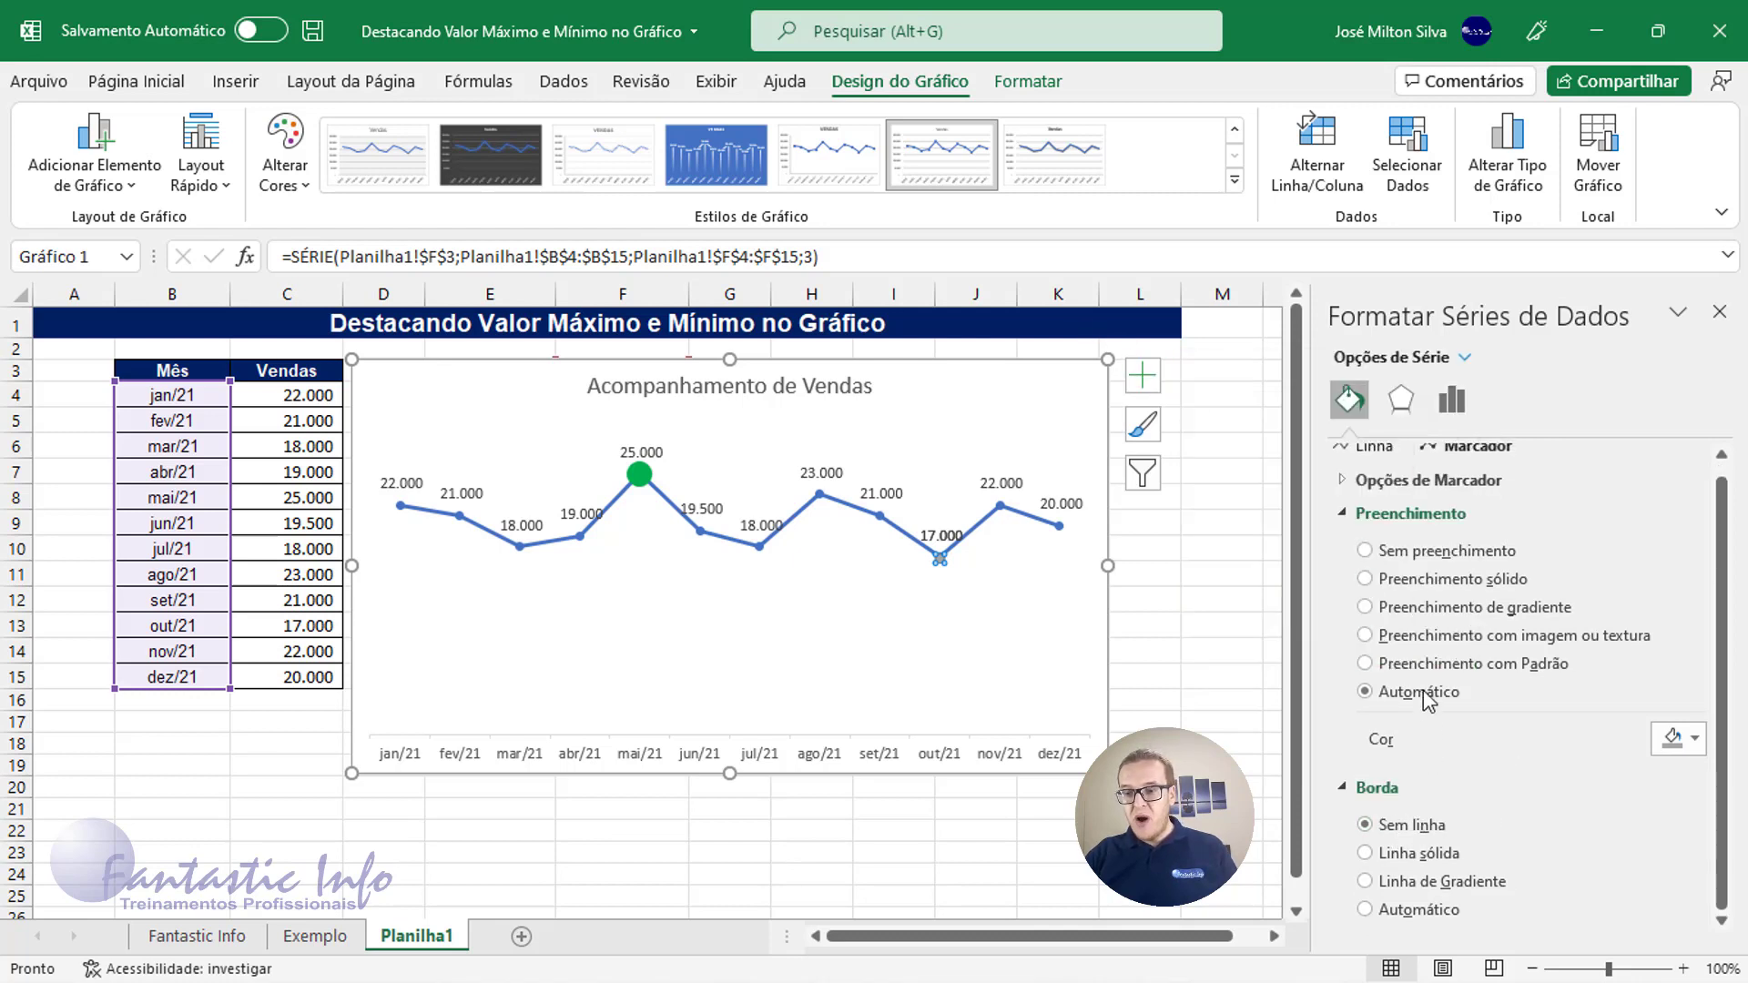
scroll(1429, 656, "up", 1)
left_click(1693, 752)
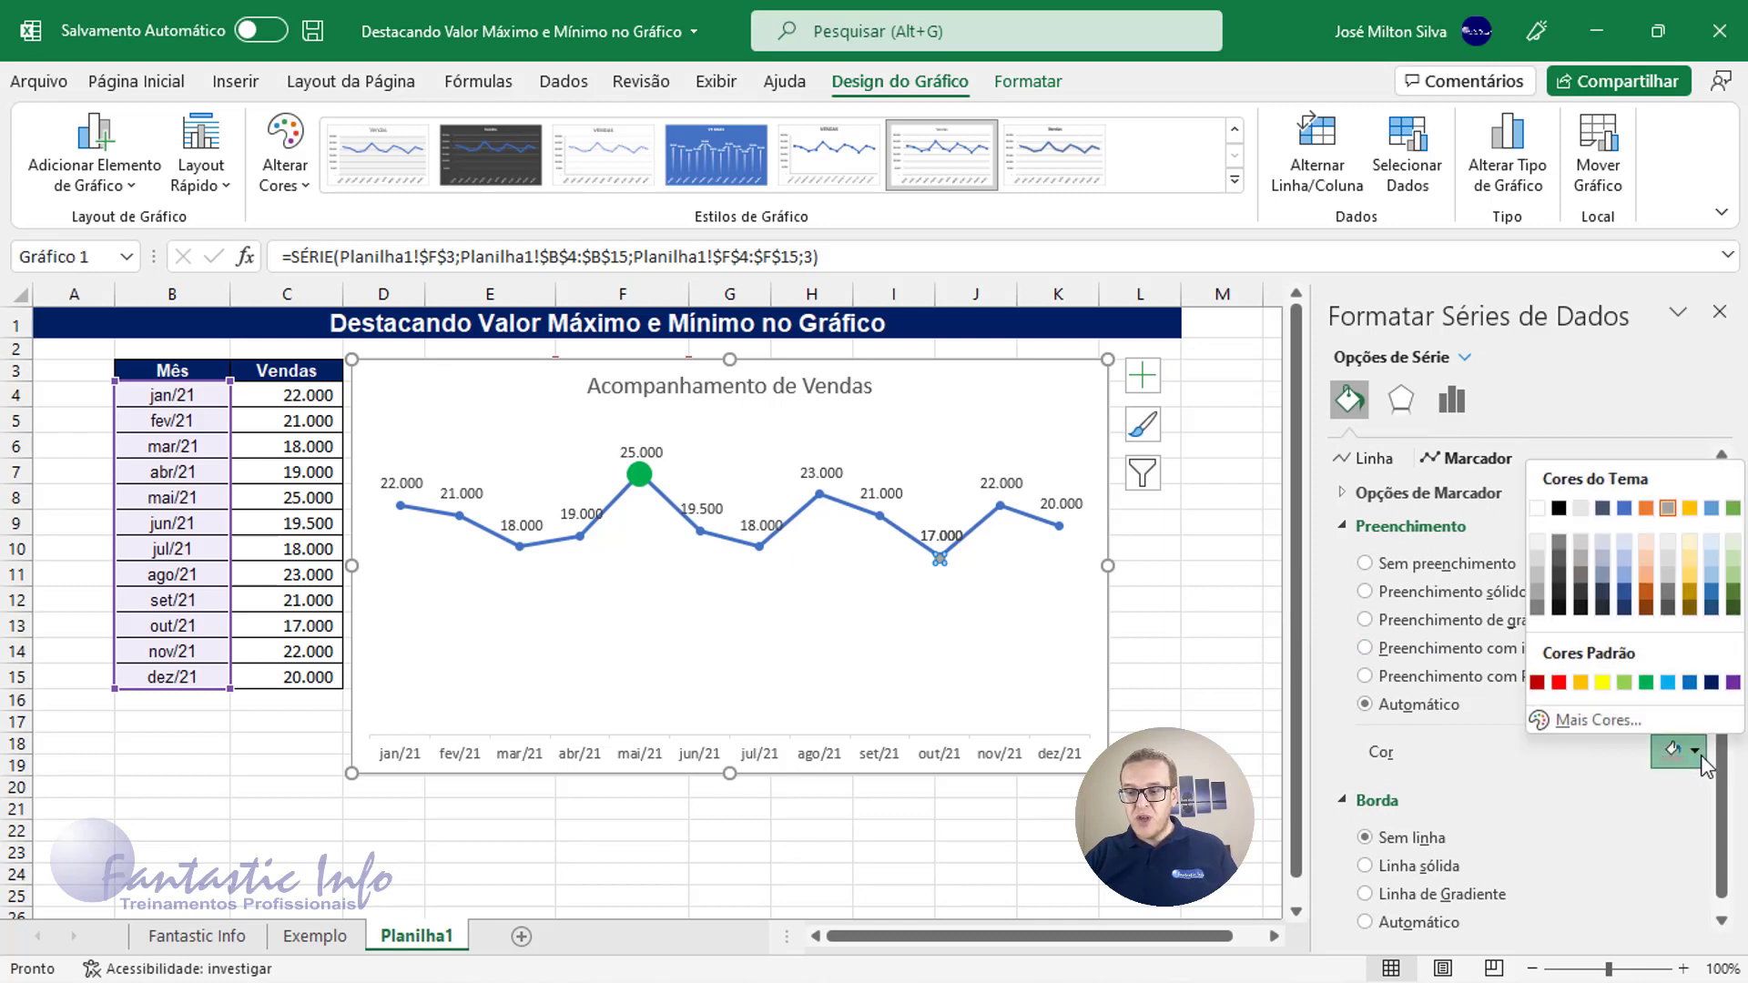
left_click(1538, 683)
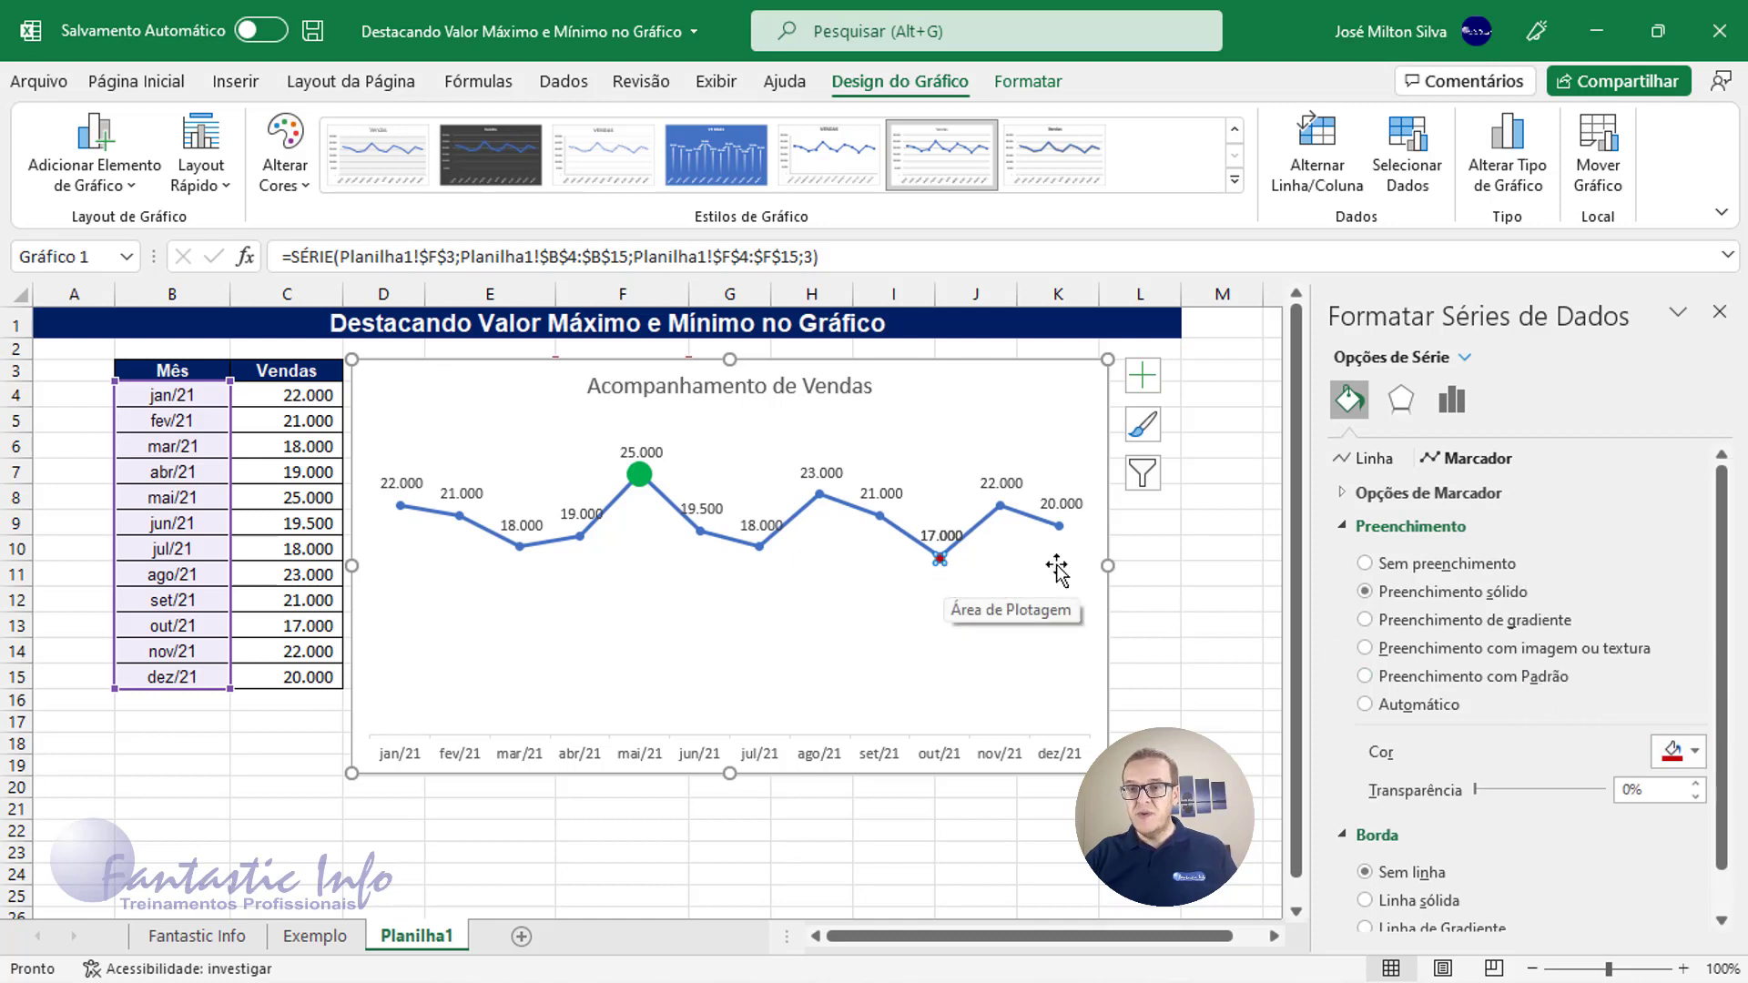
Step: Switch the Mínimo series marker to the Interno option and set its size to 15
left_click(1460, 496)
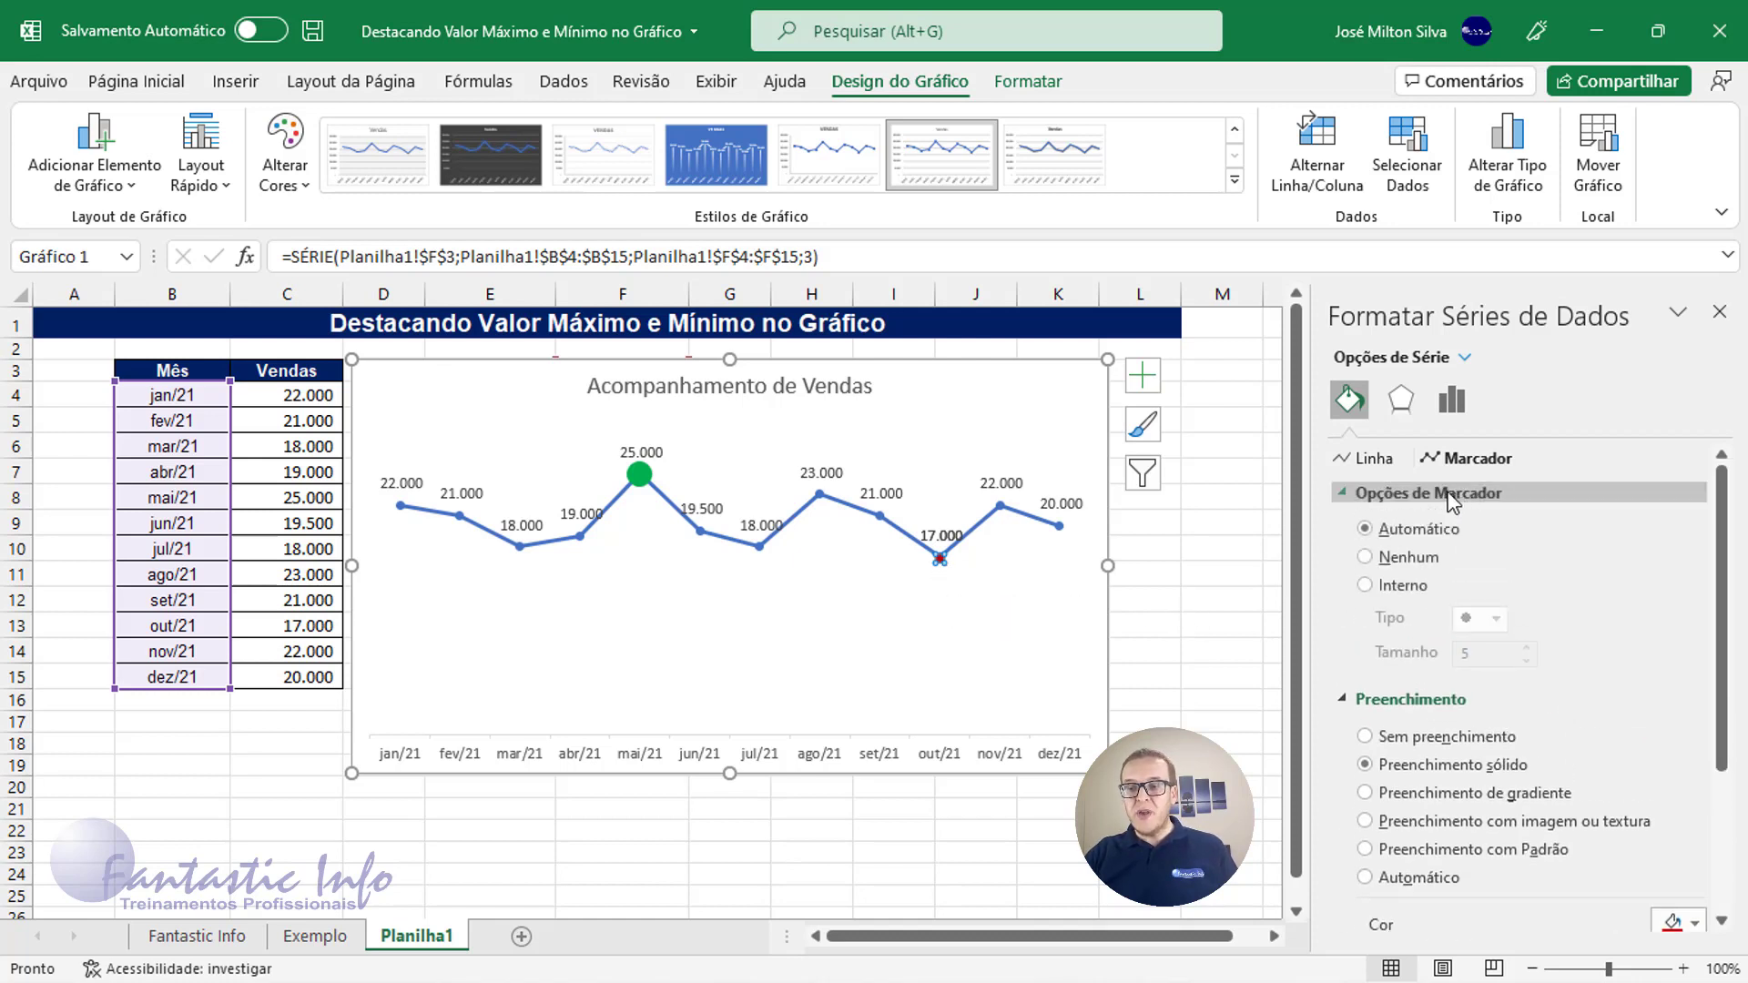
left_click(1453, 496)
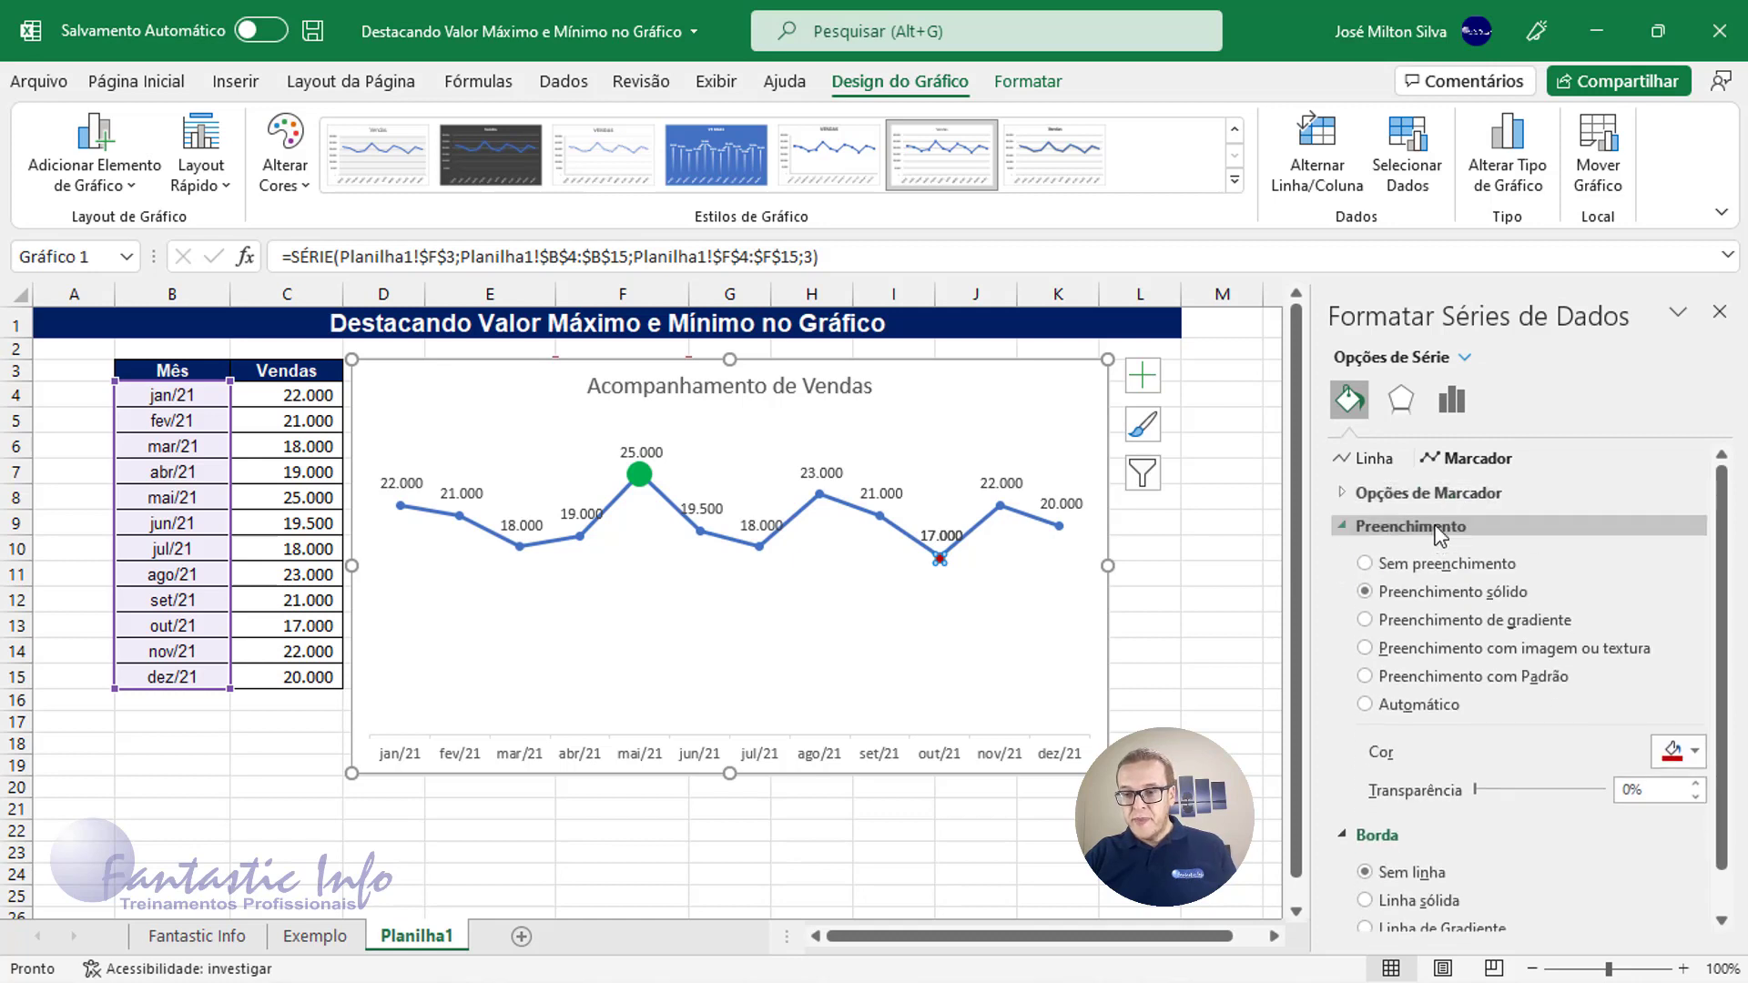
left_click(1448, 495)
left_click(1407, 588)
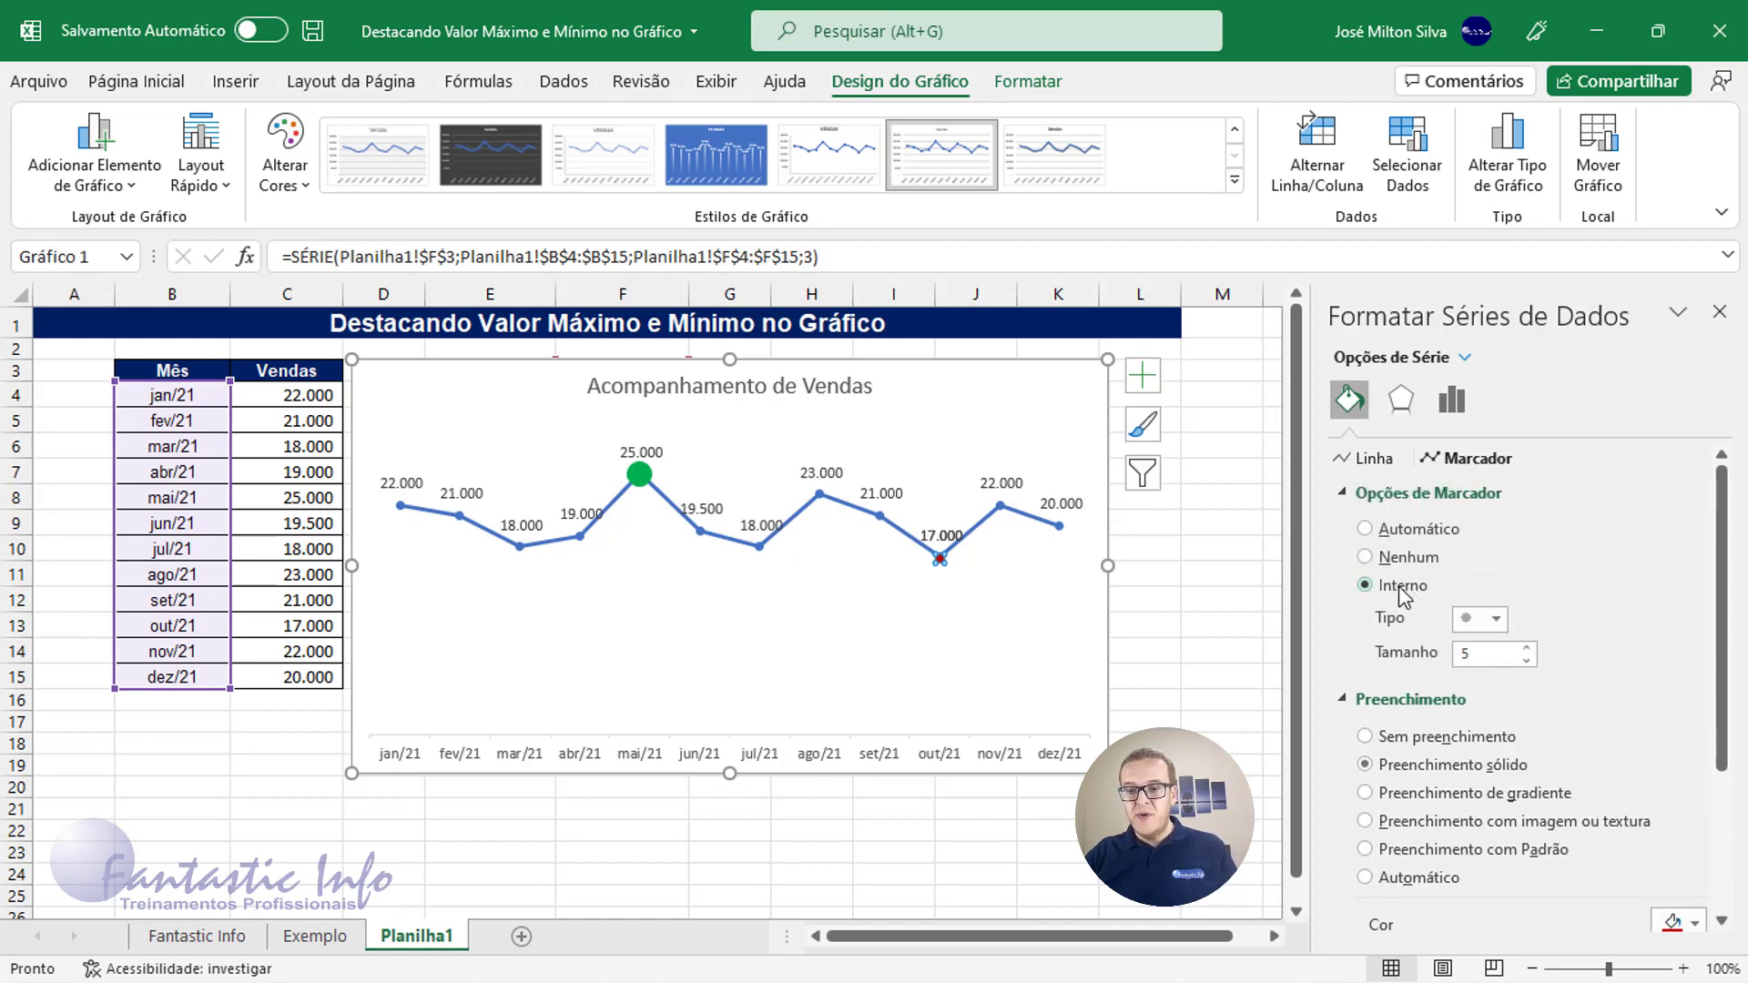
left_click(1527, 648)
left_click(1527, 649)
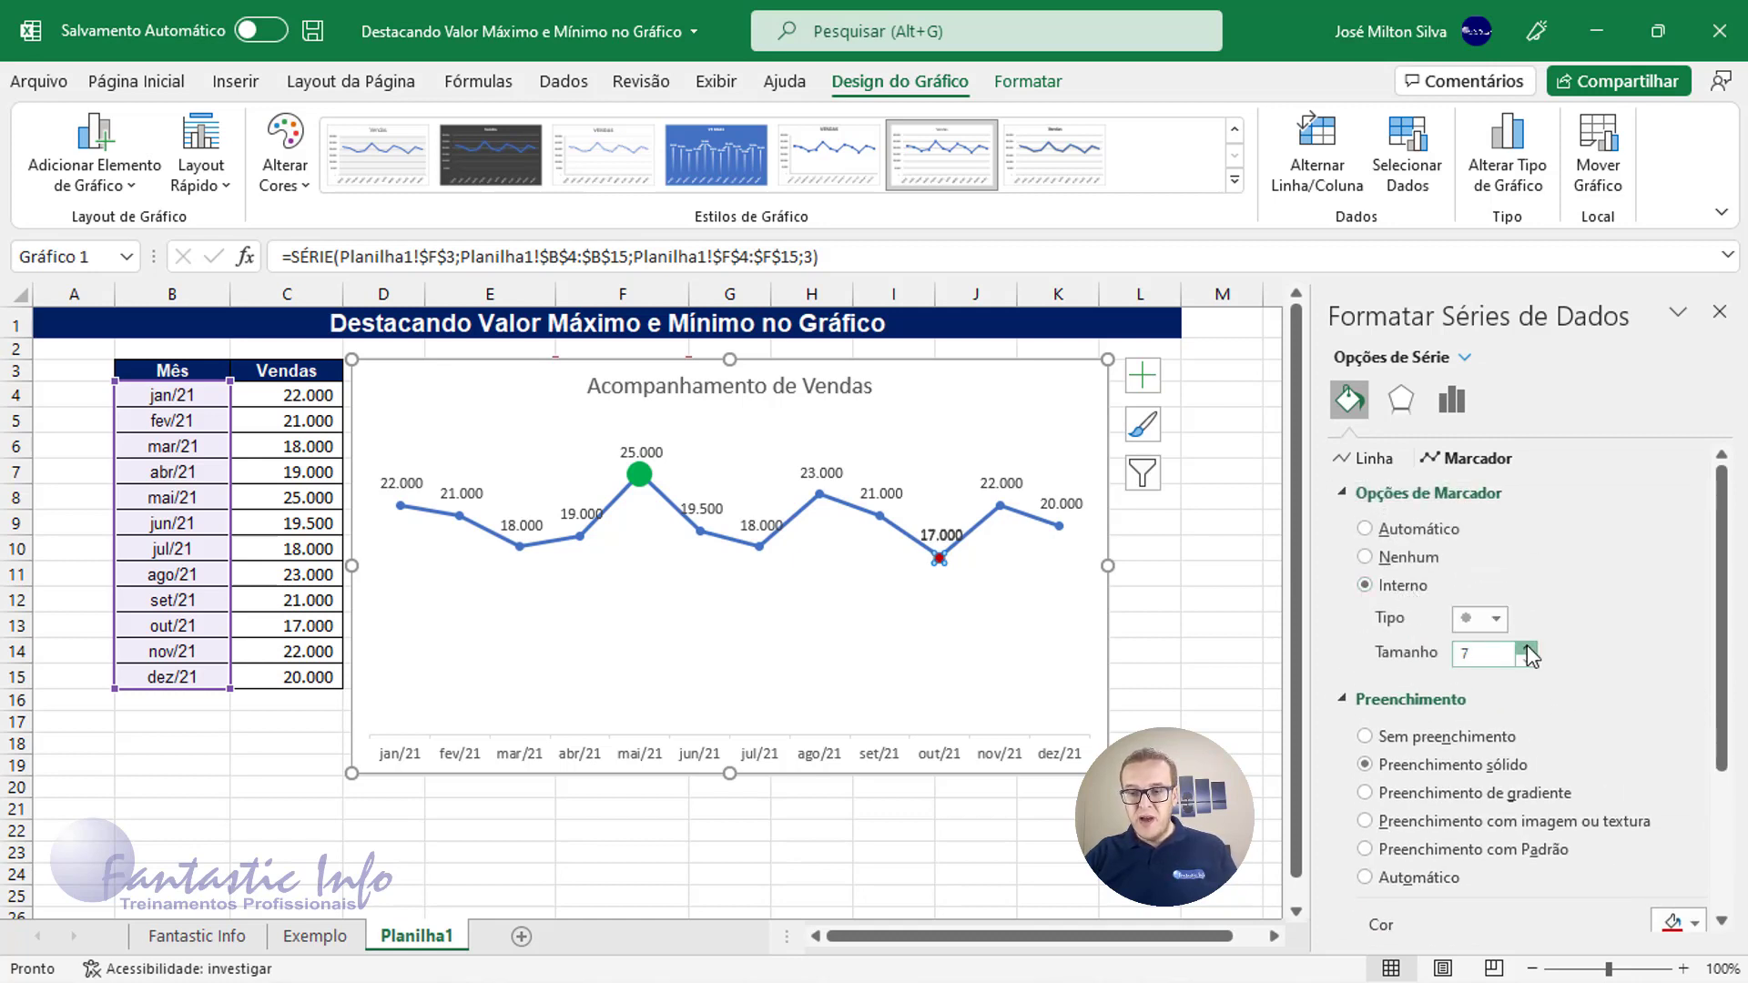
left_click(1527, 649)
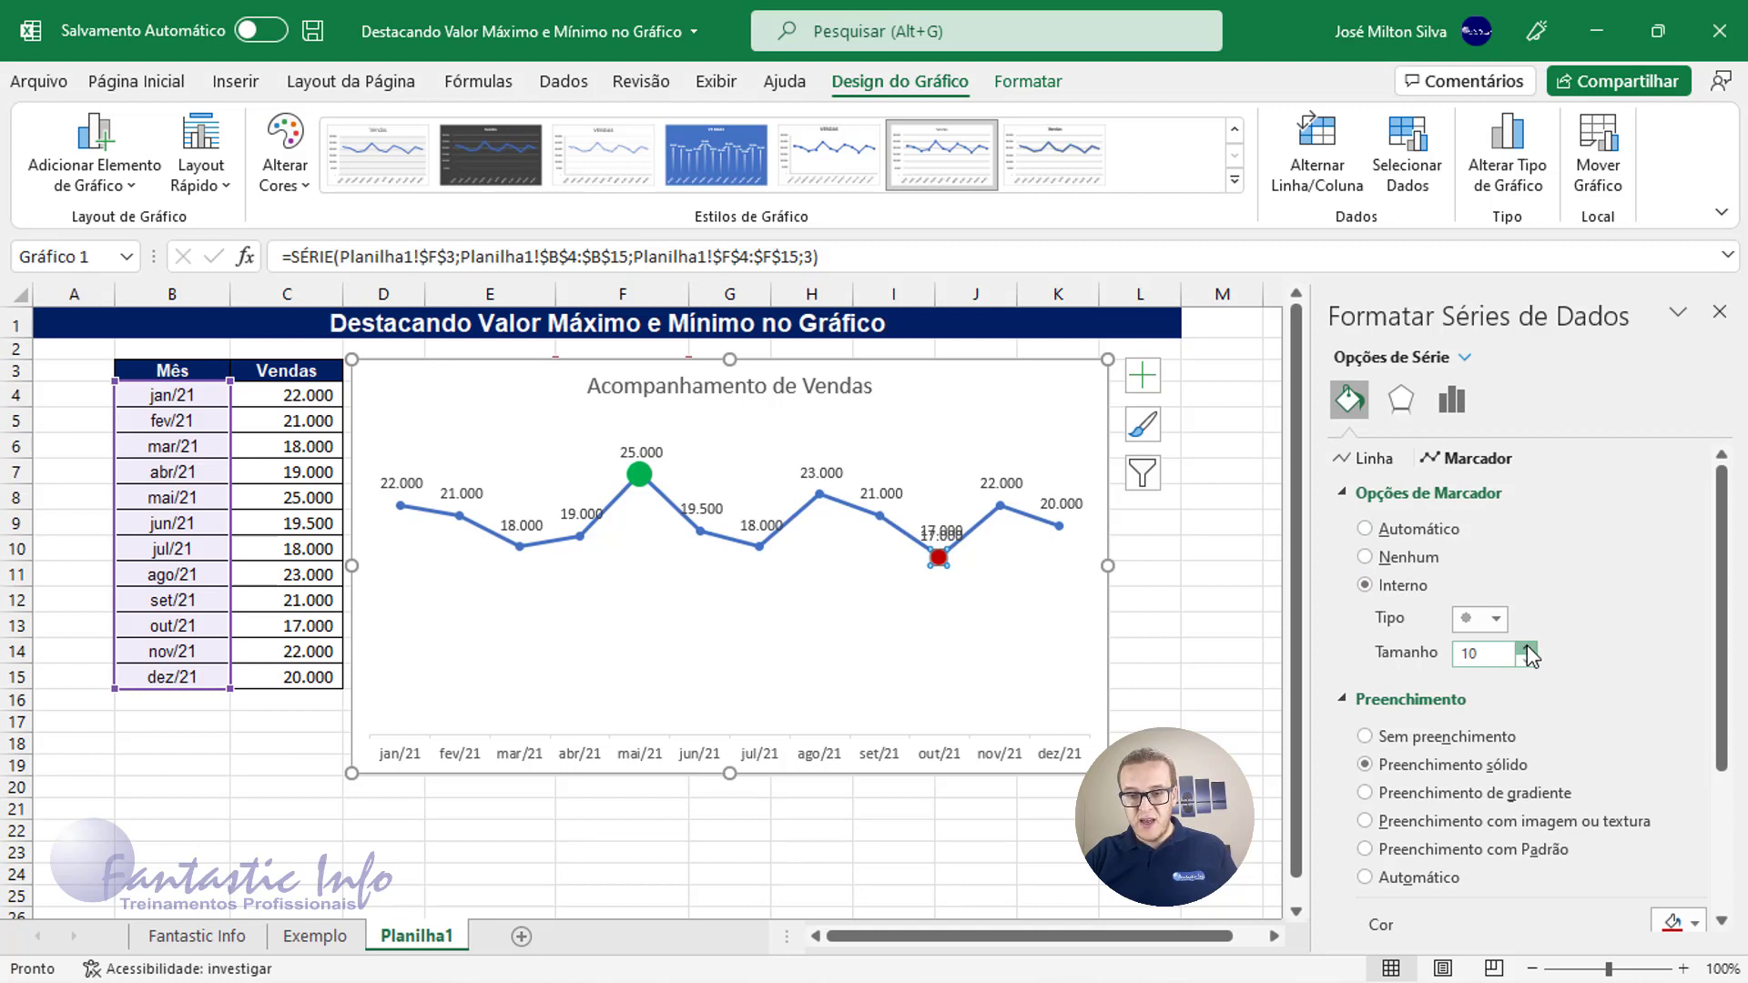
left_click(1527, 648)
left_click(1527, 648)
left_click(1527, 648)
left_click(1527, 648)
left_click(1527, 648)
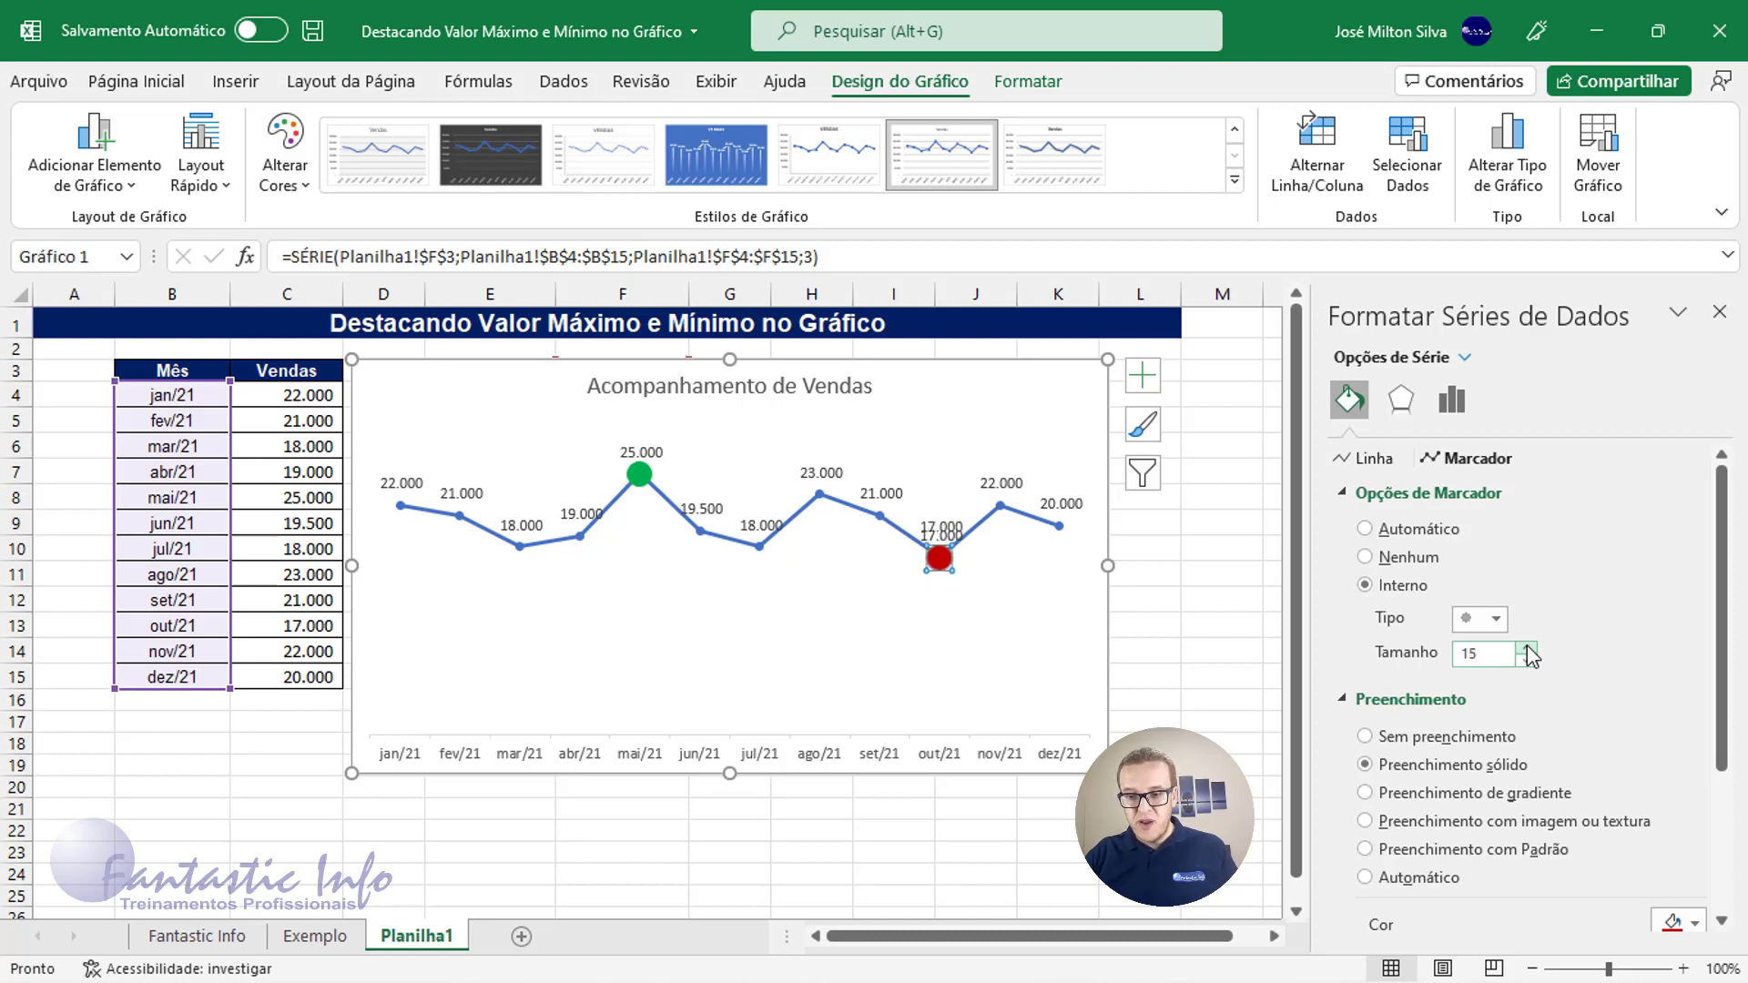
Step: Delete the Mínimo series' overlapping data label at out/21 and close the formatting pane
left_click(642, 476)
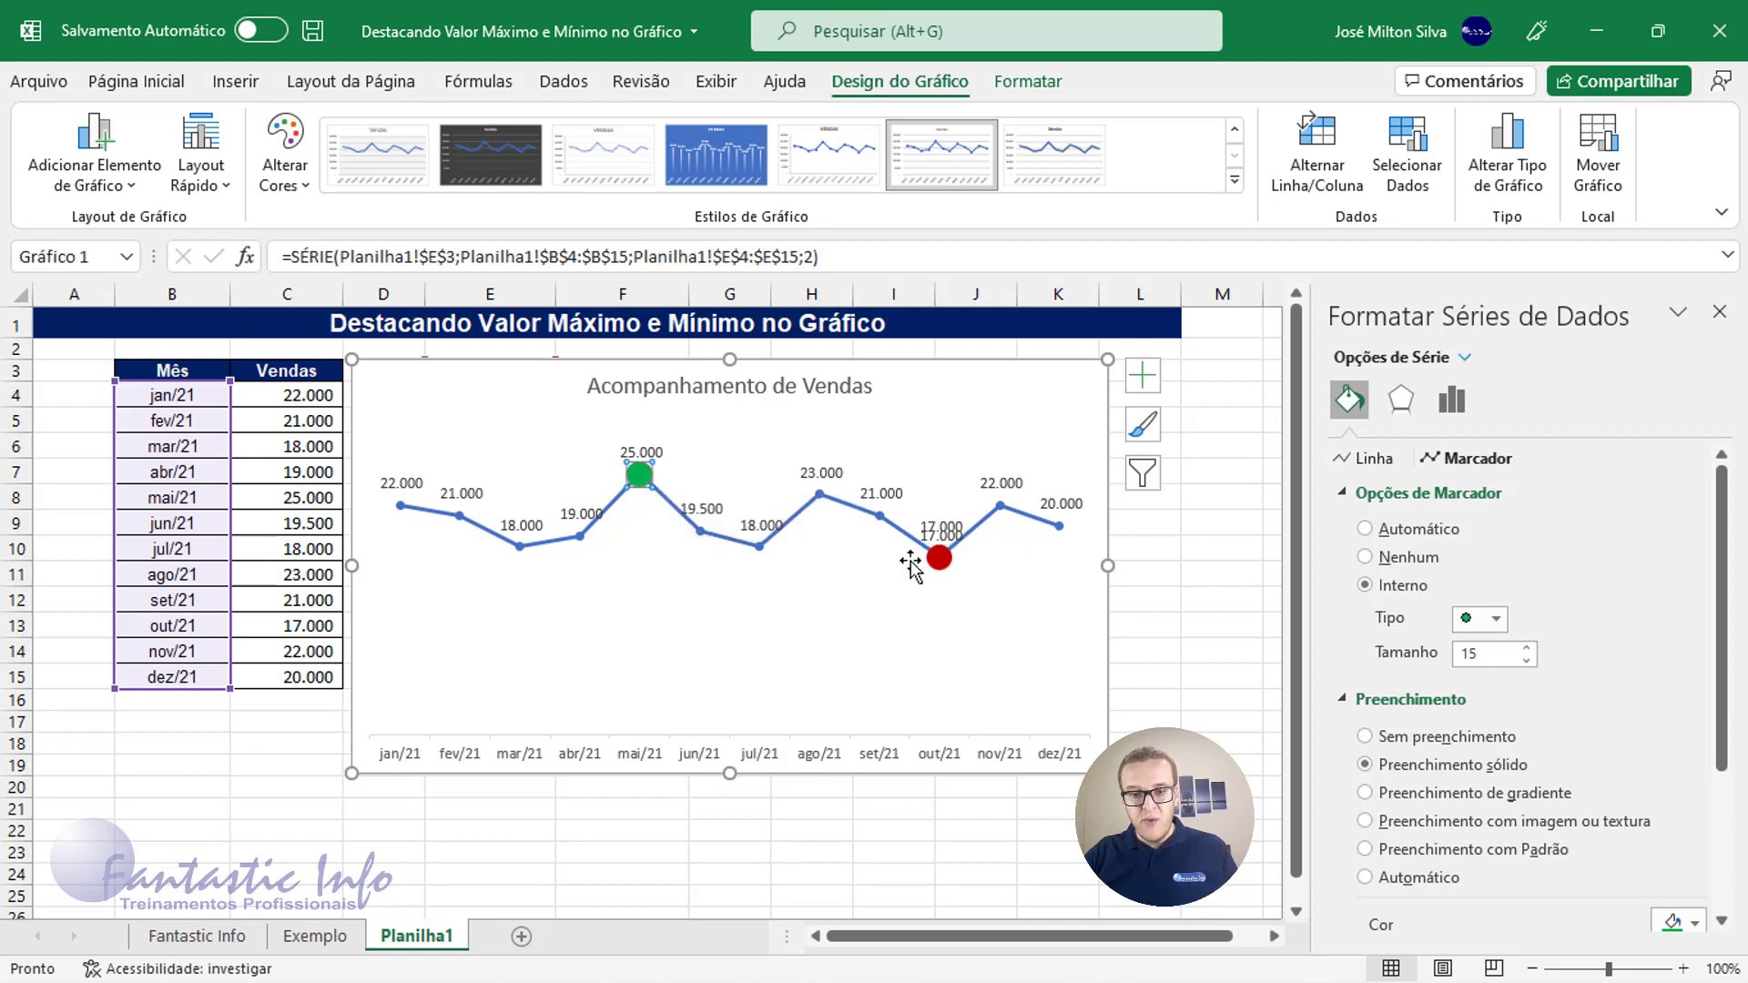
left_click(943, 561)
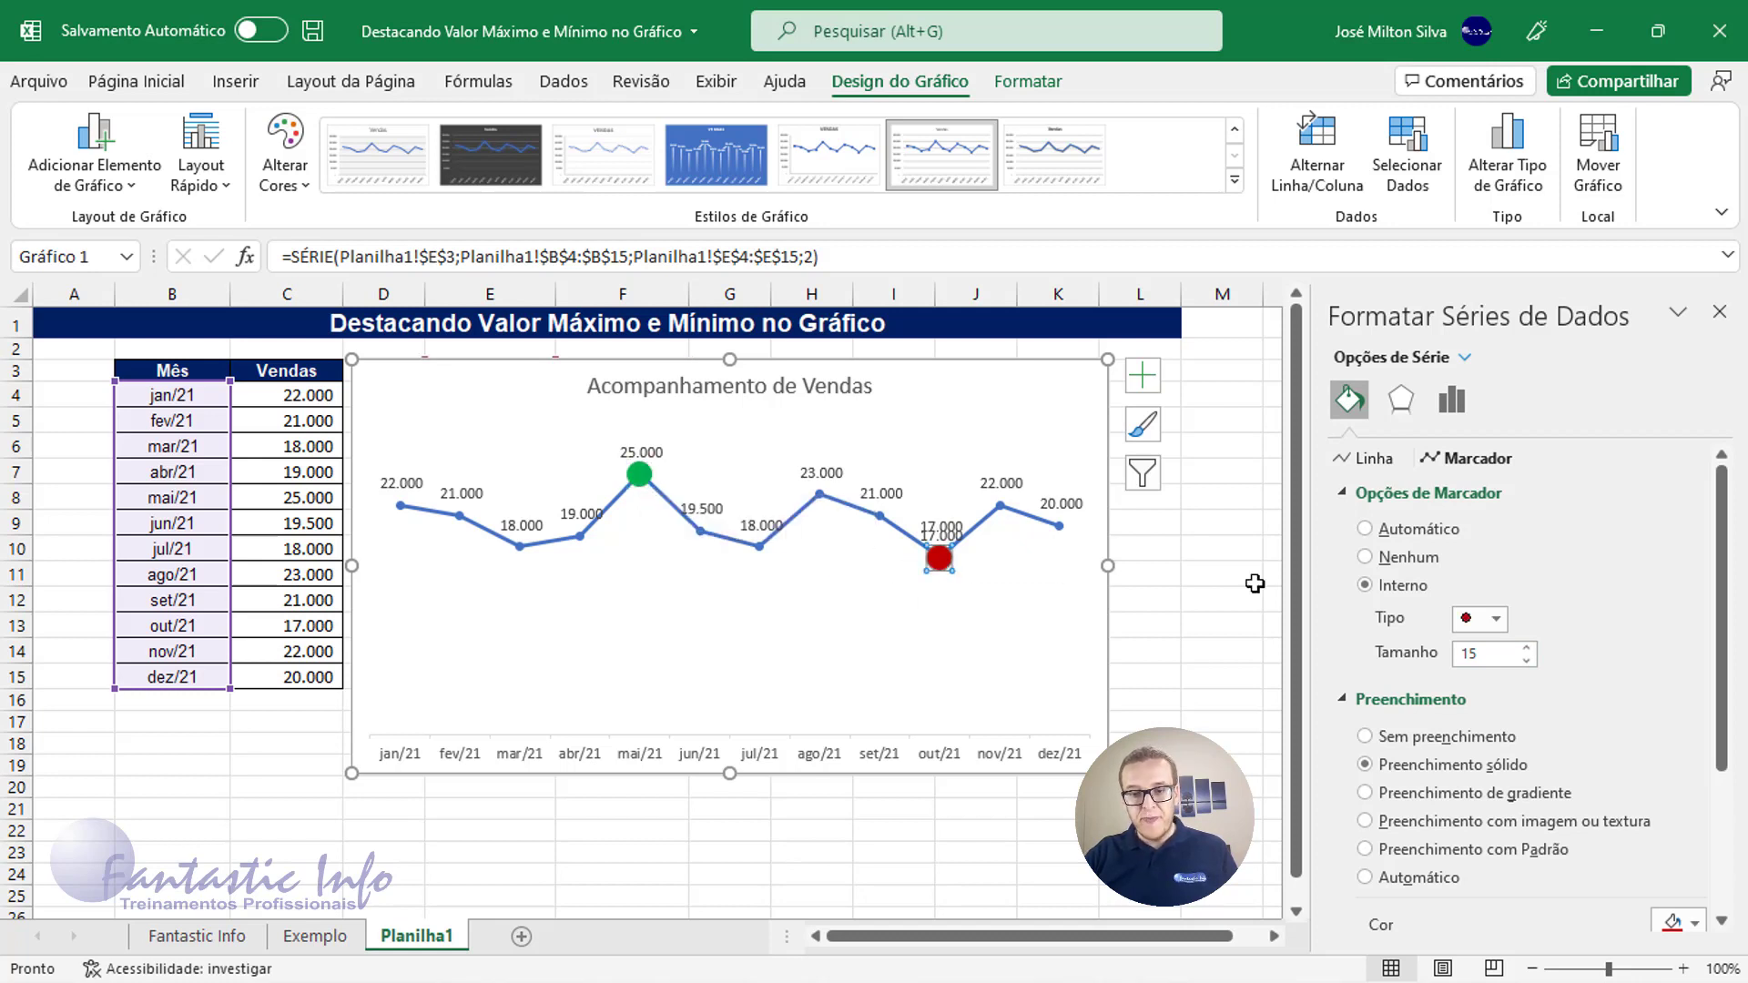
left_click(952, 529)
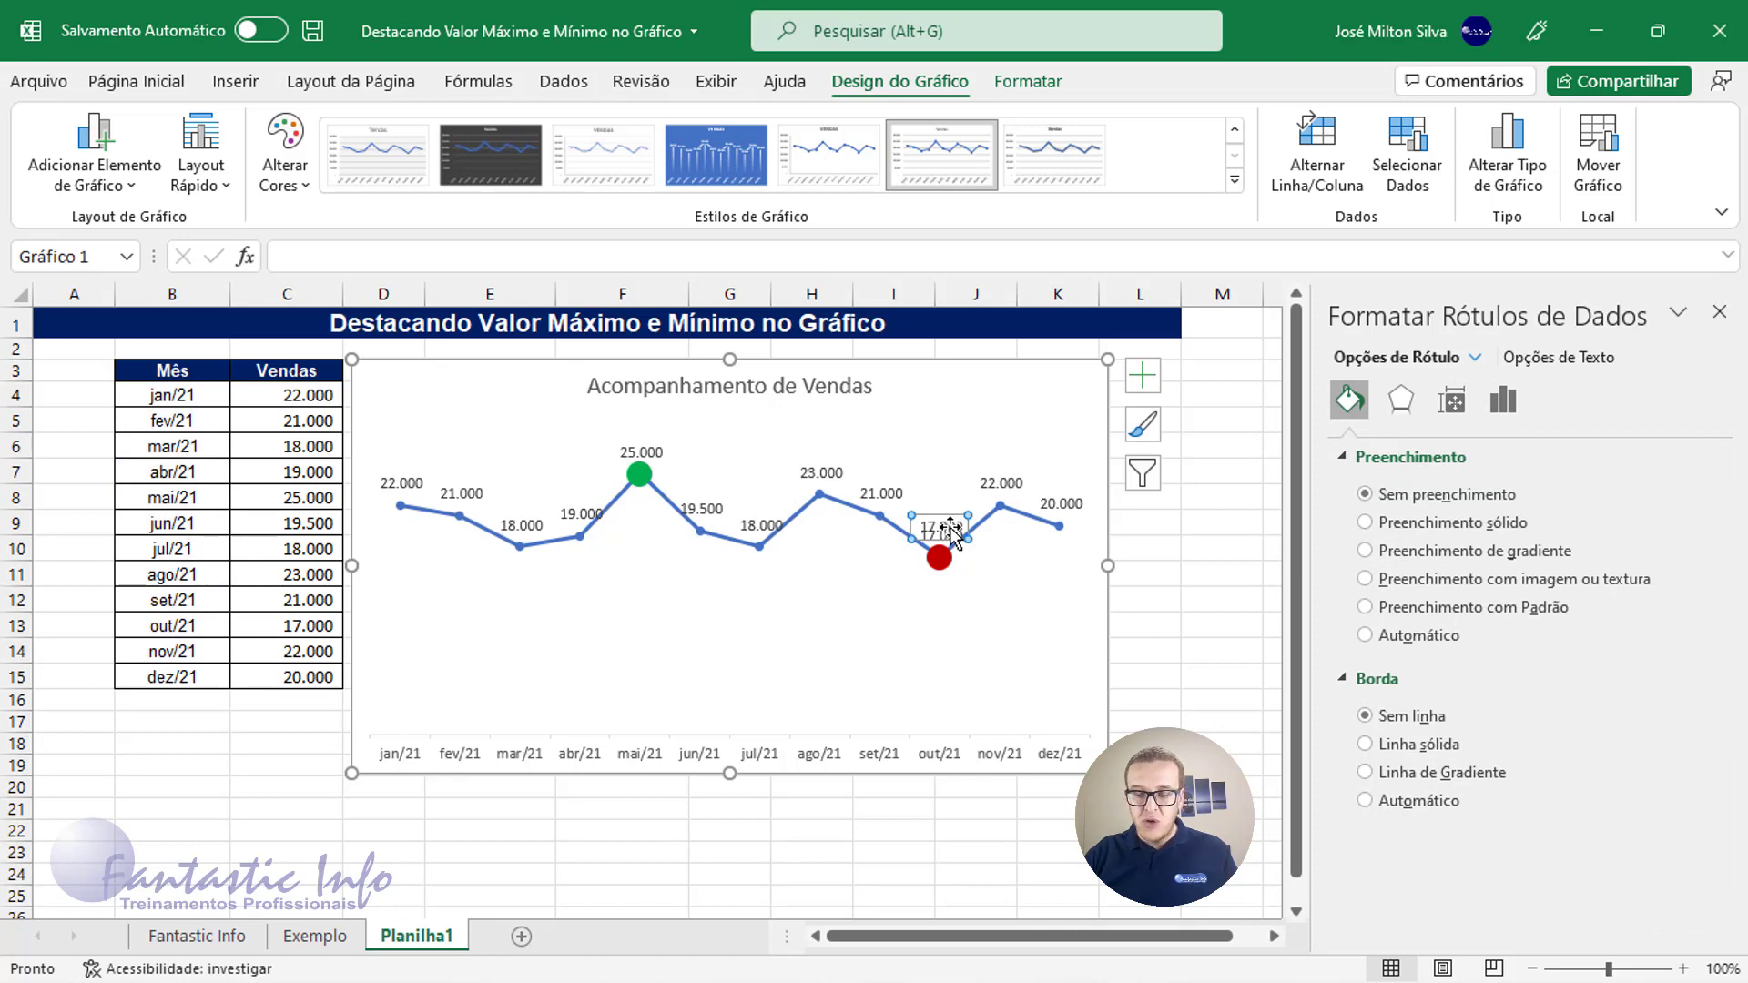
key("Delete")
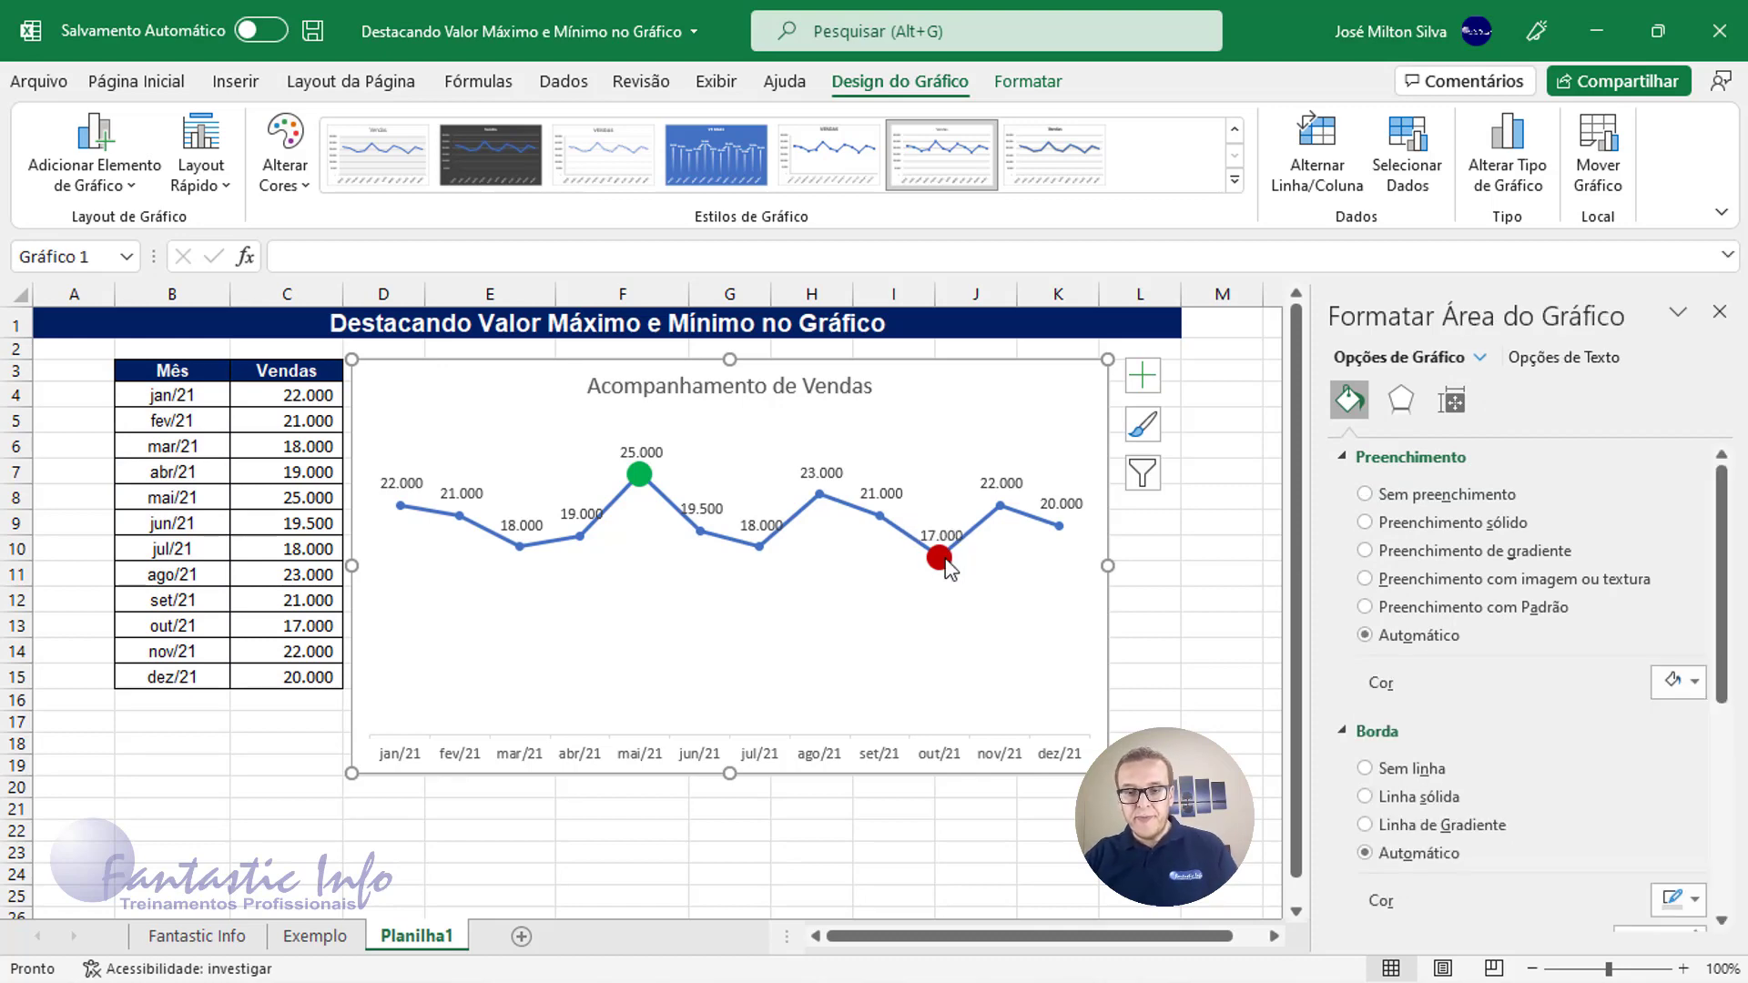
left_click(945, 560)
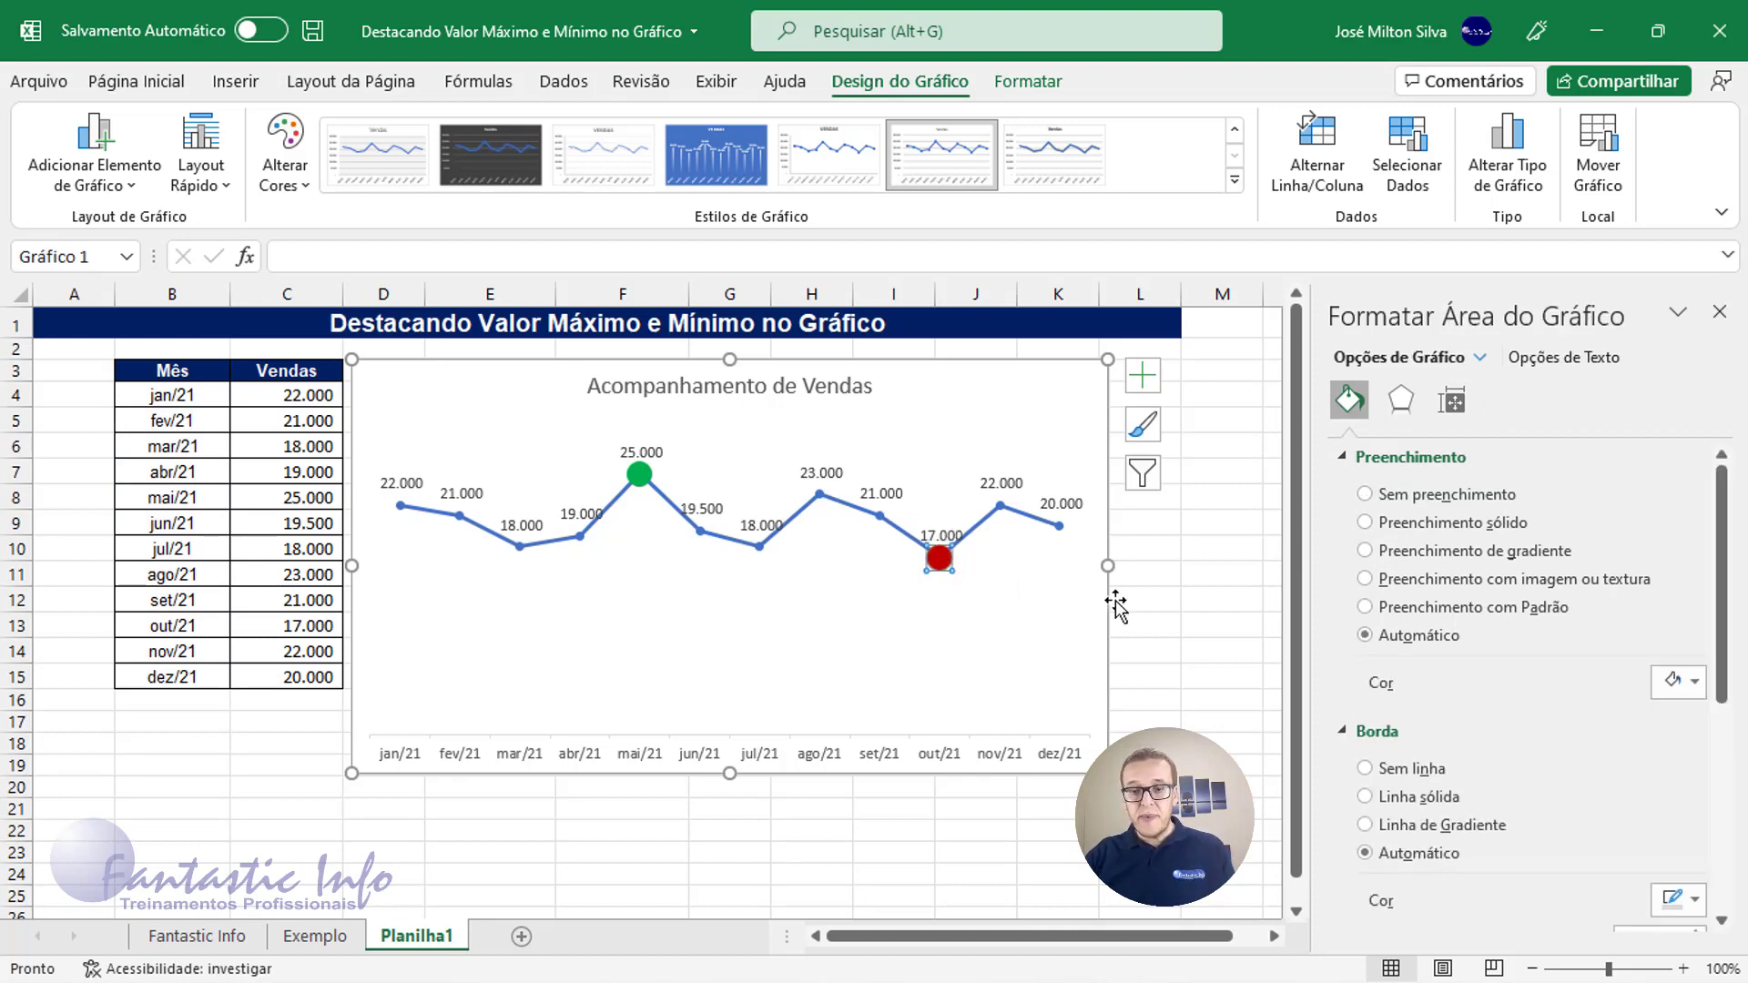
left_click(921, 376)
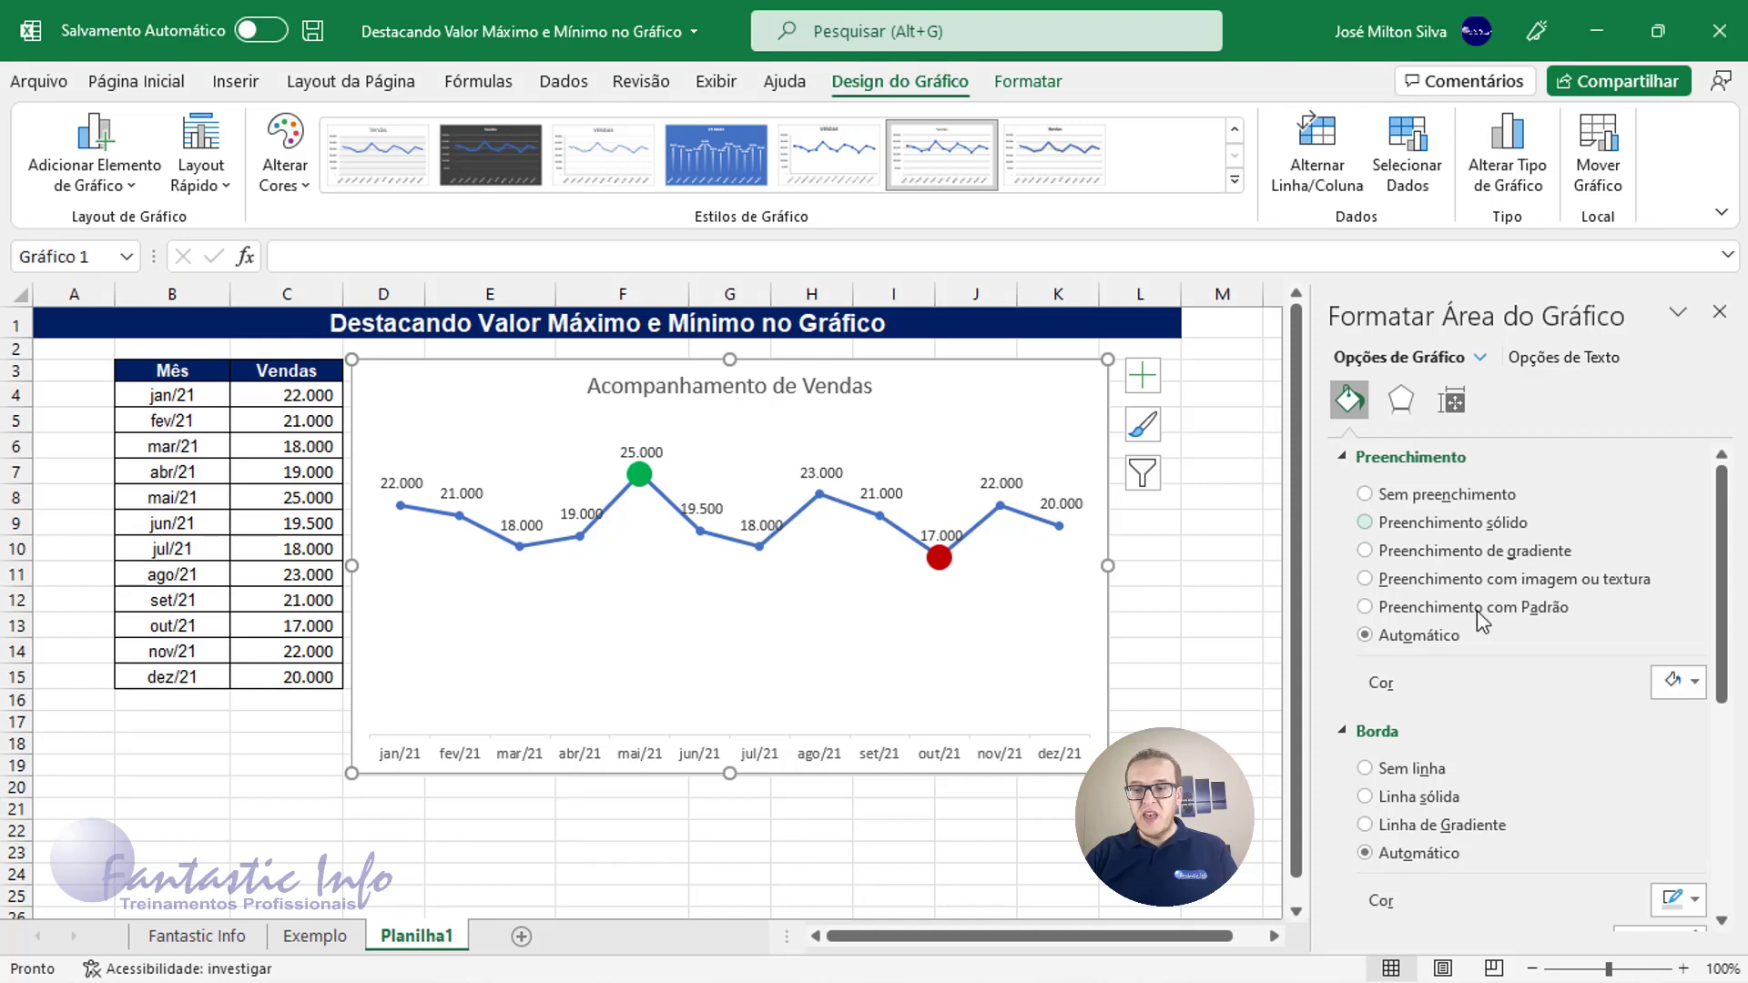
left_click(1720, 312)
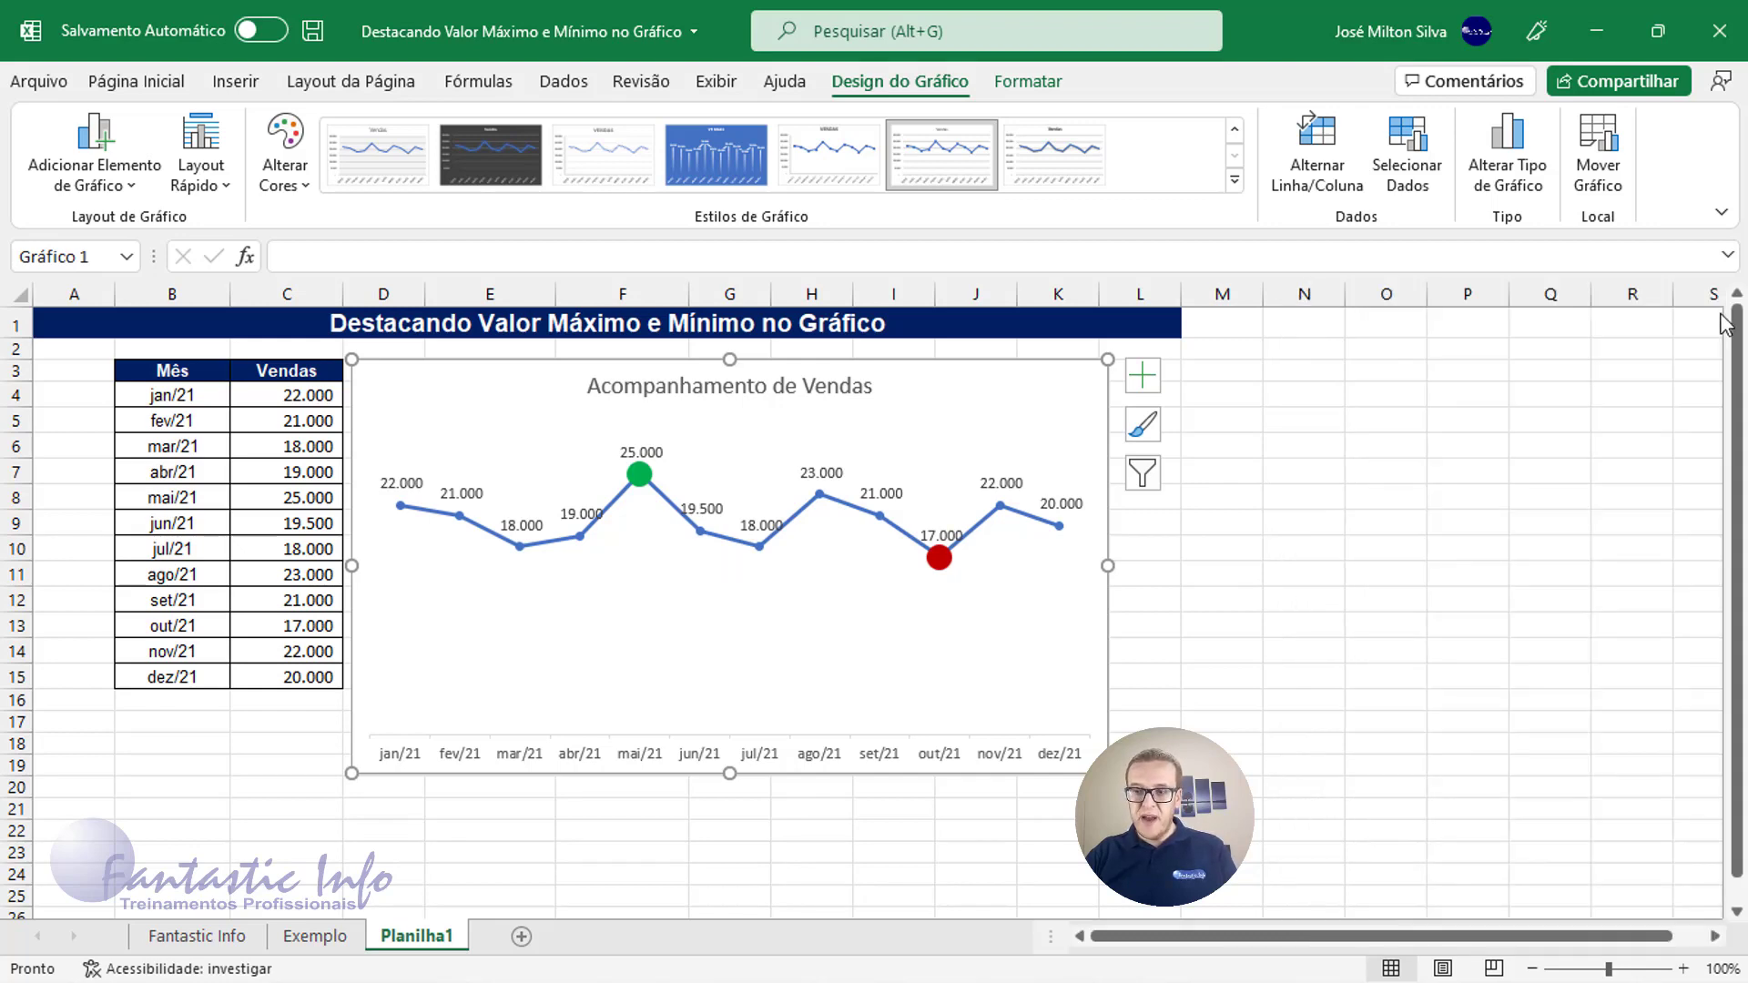
left_click(1201, 515)
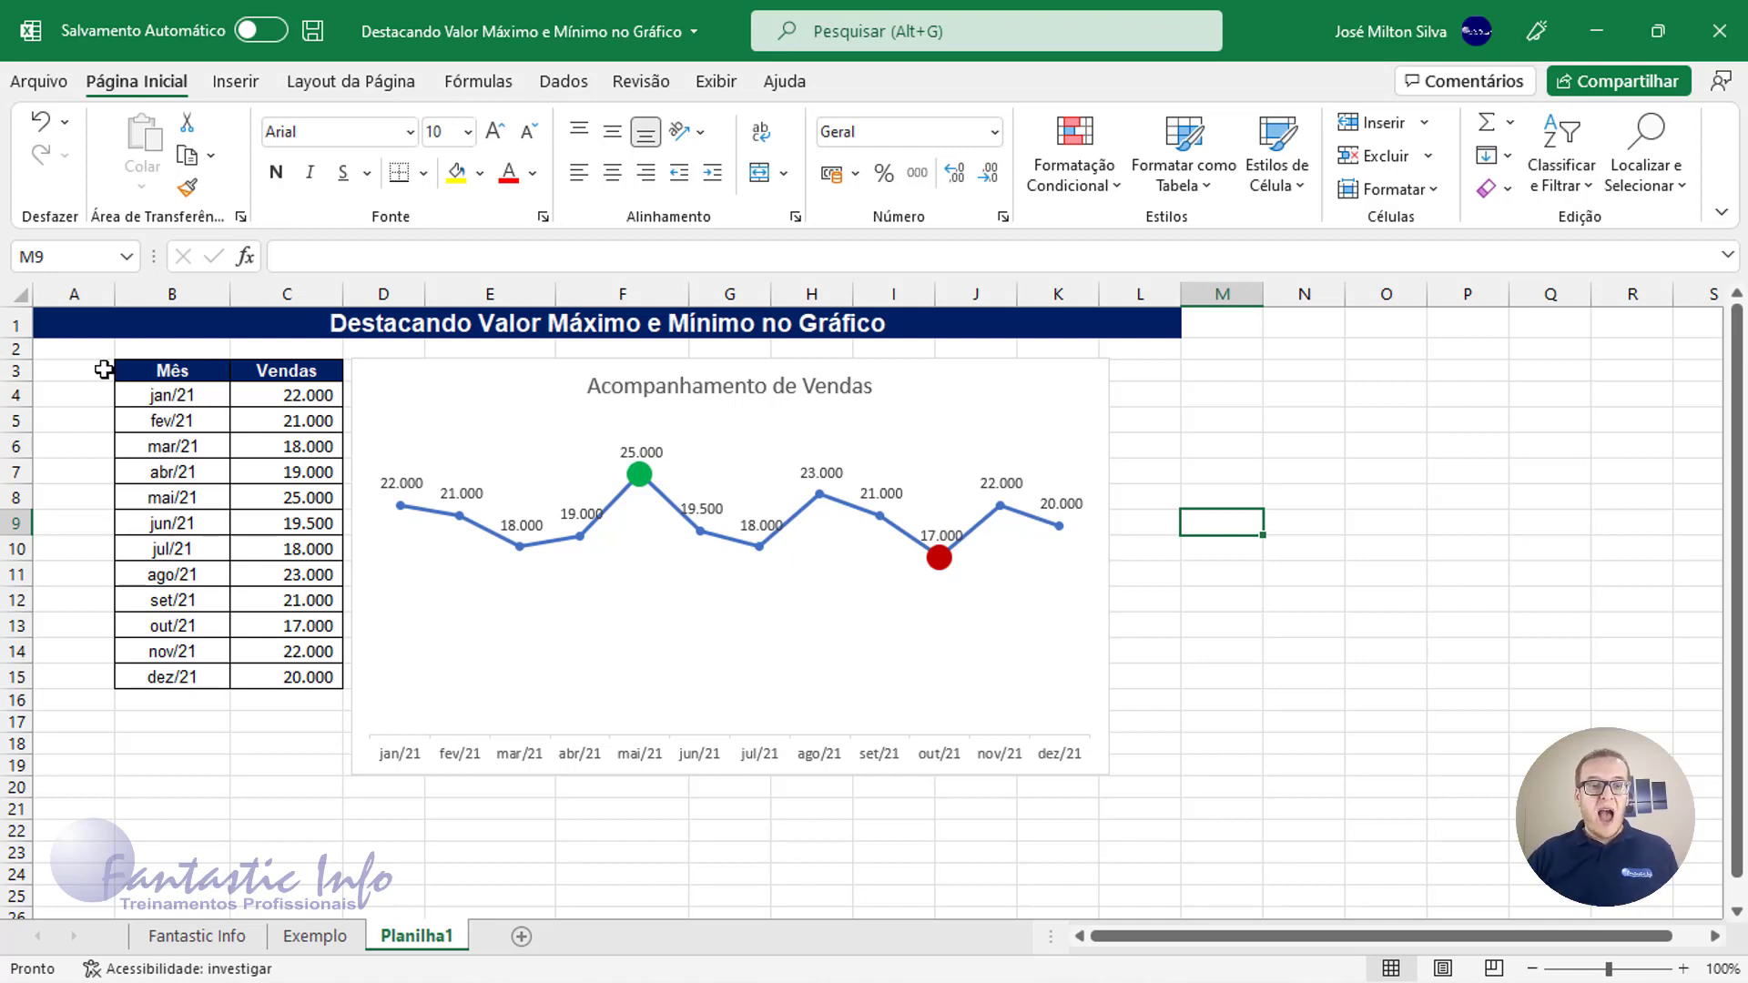
Step: Test the minimum highlight by setting the fev/21 sales to 10000, and undo the change
left_click(264, 417)
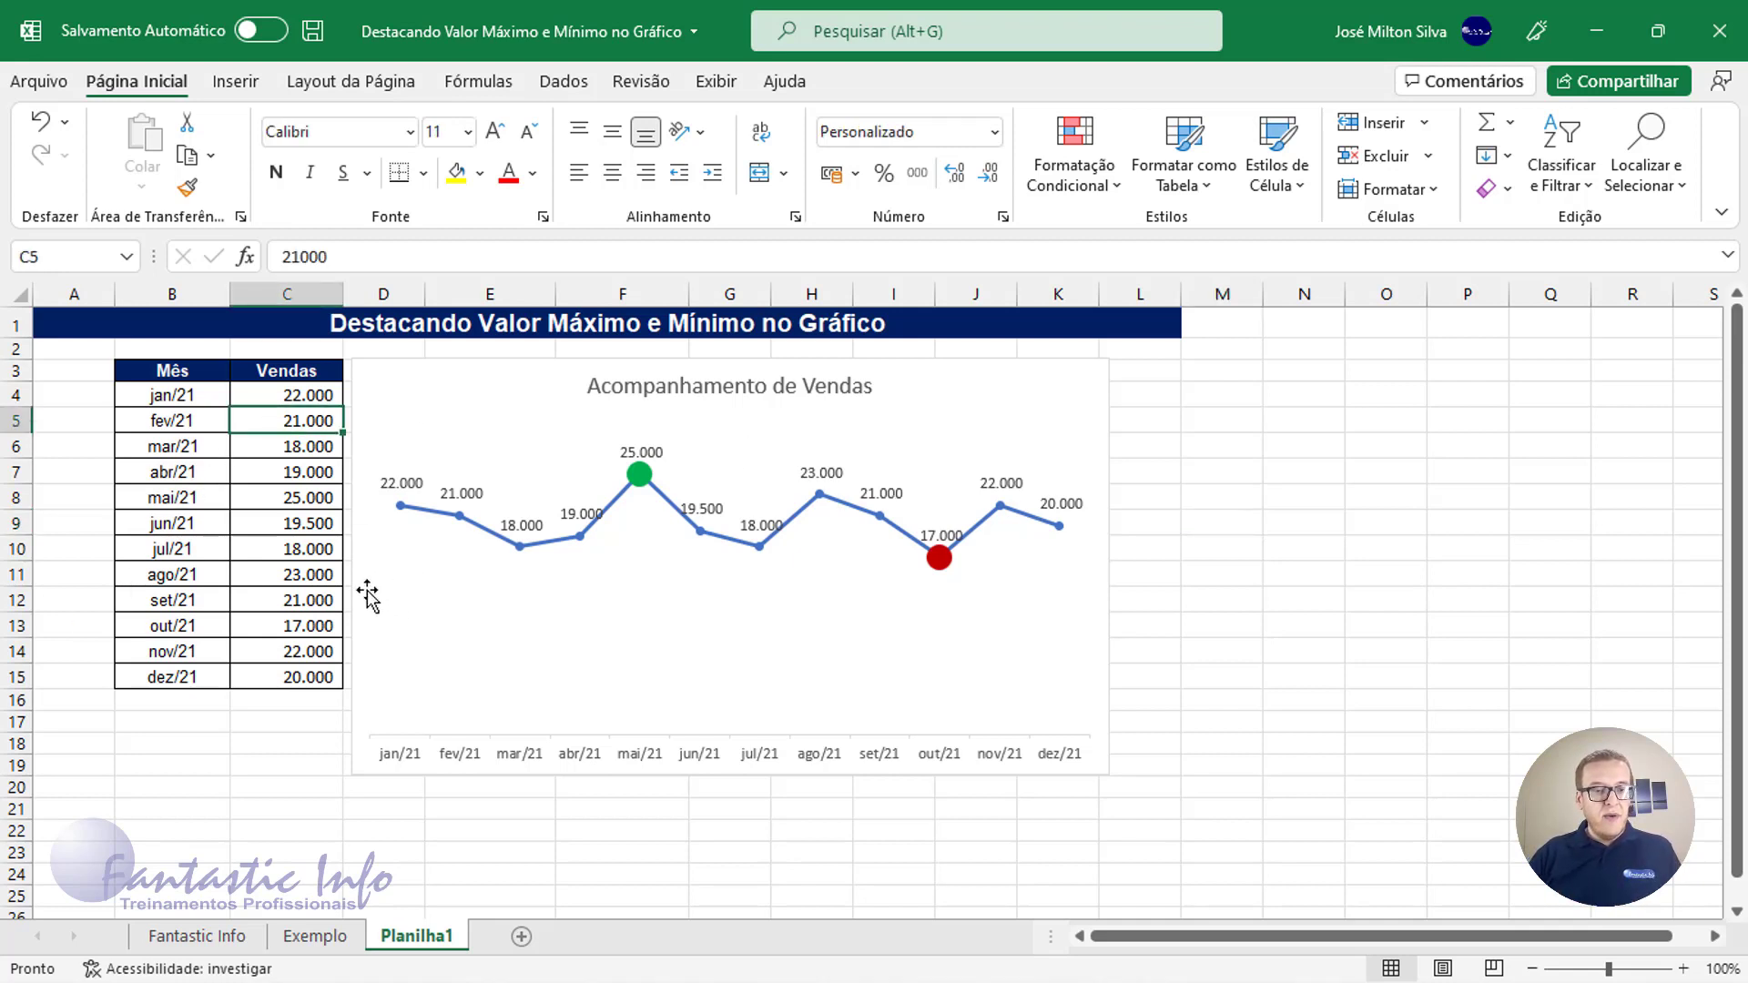
type("10")
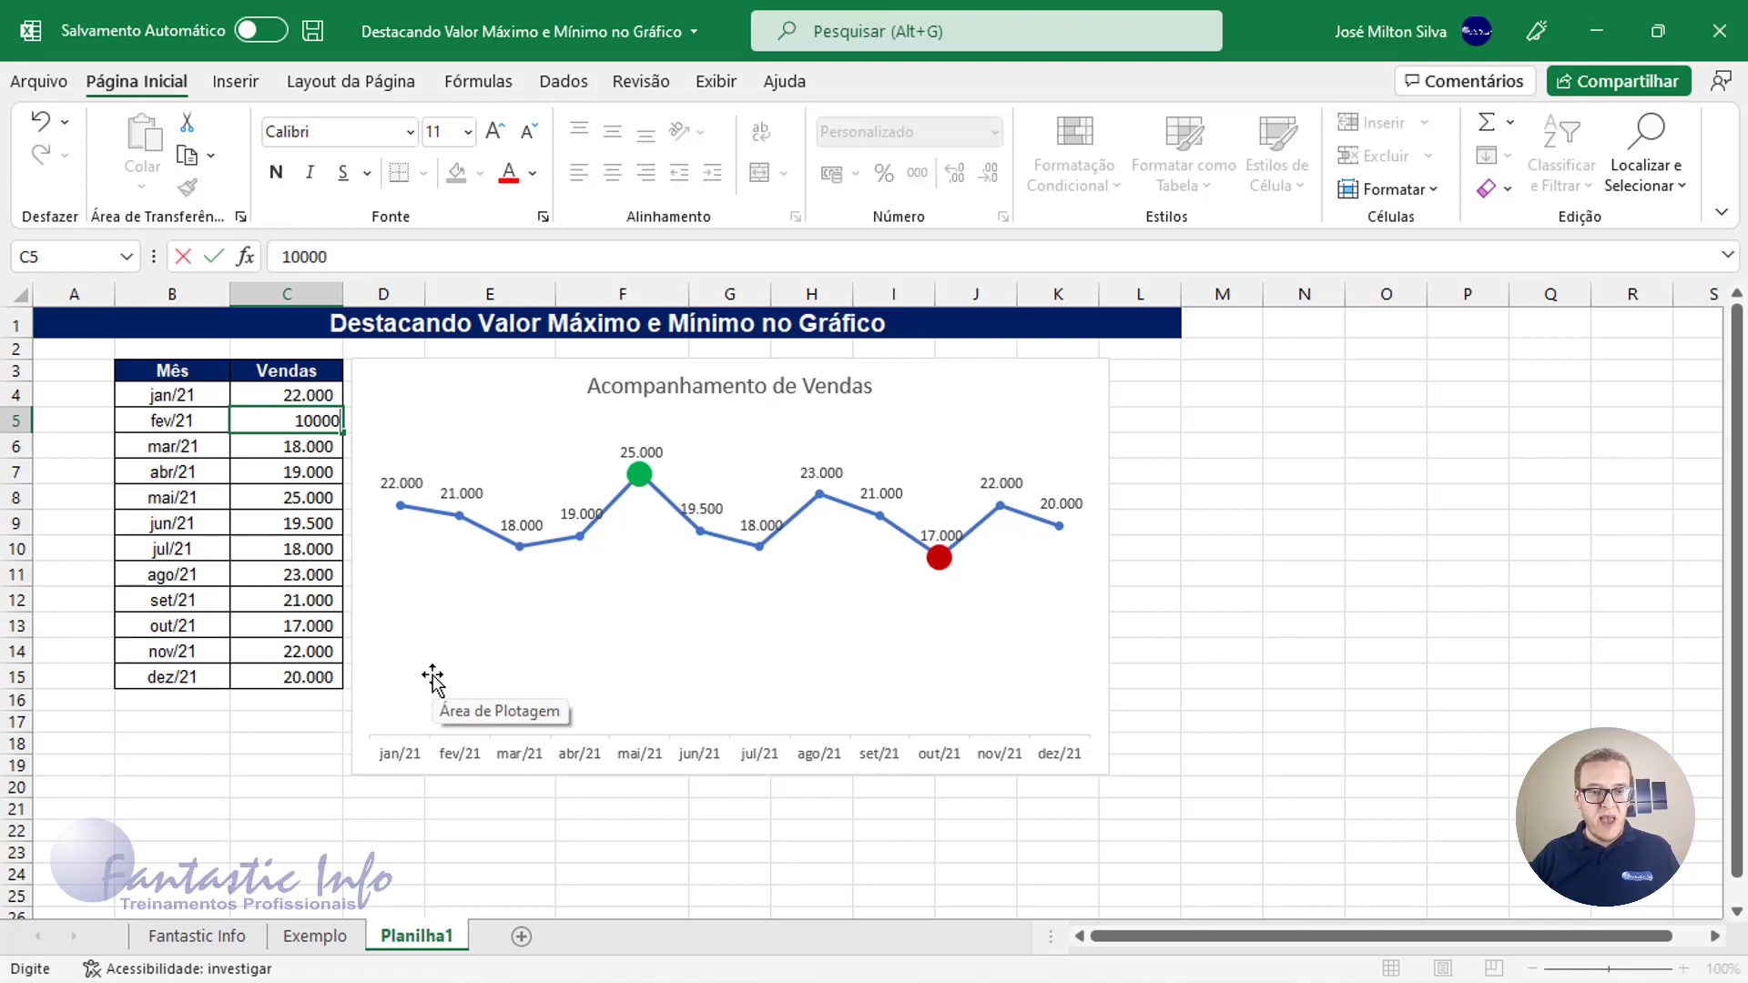
key("Return")
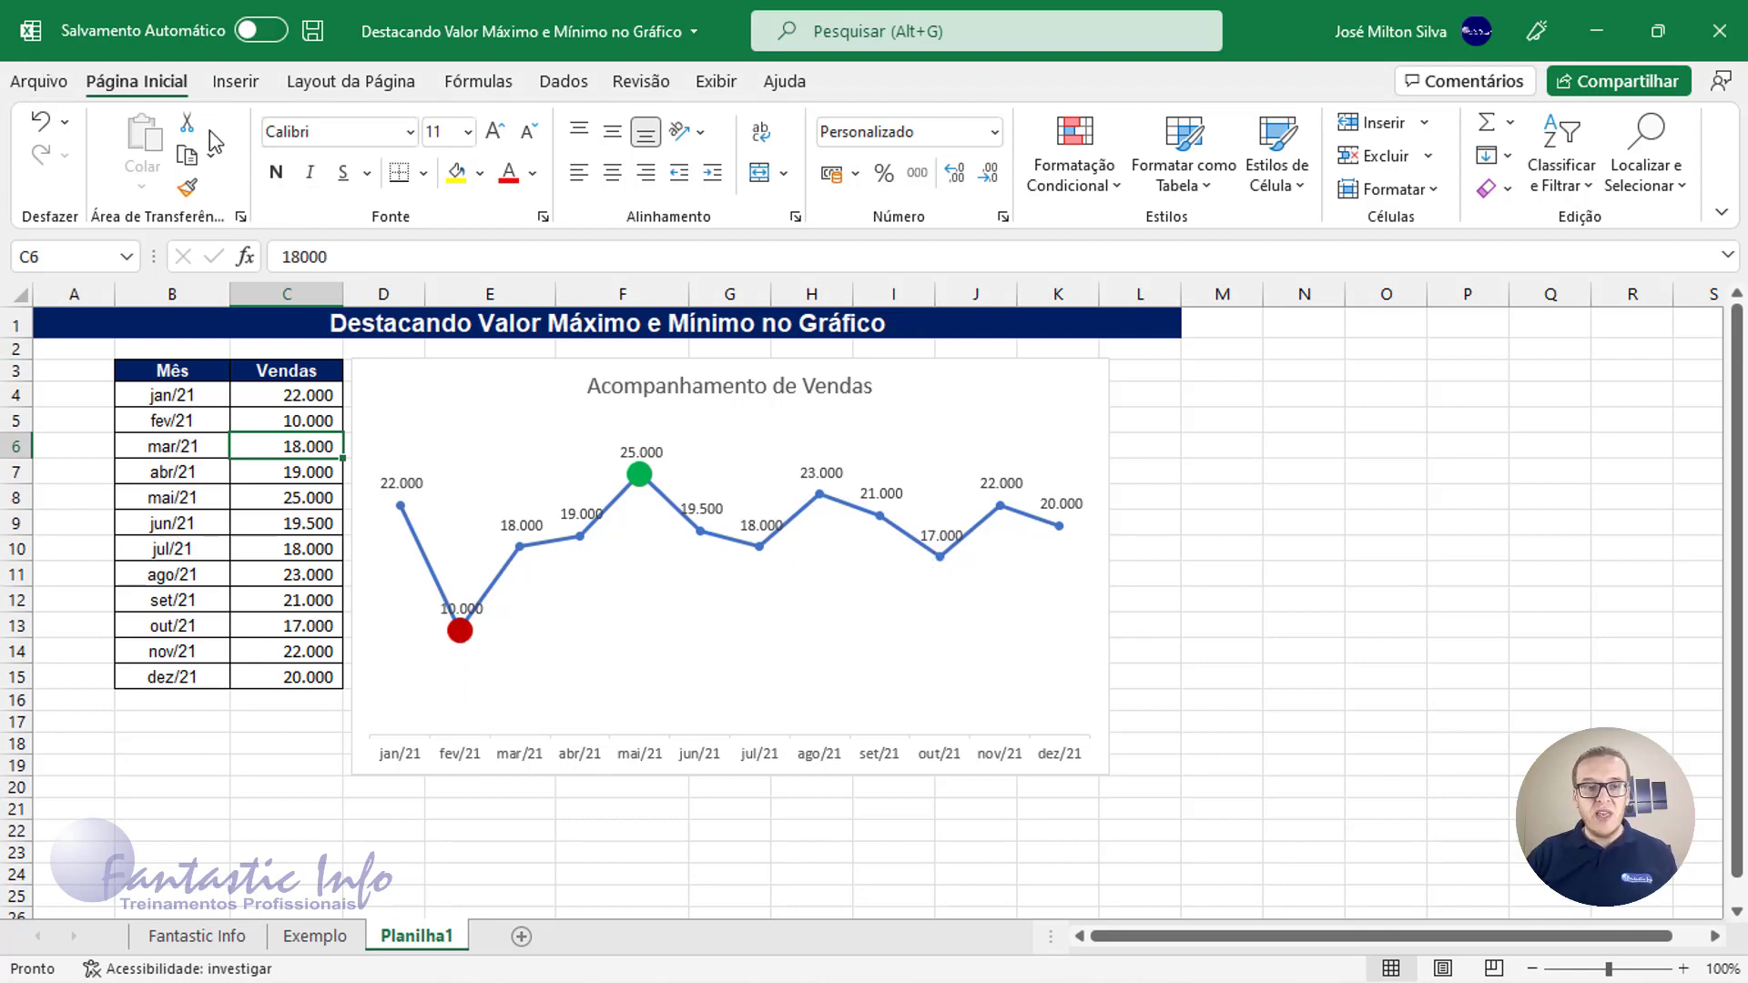
left_click(40, 121)
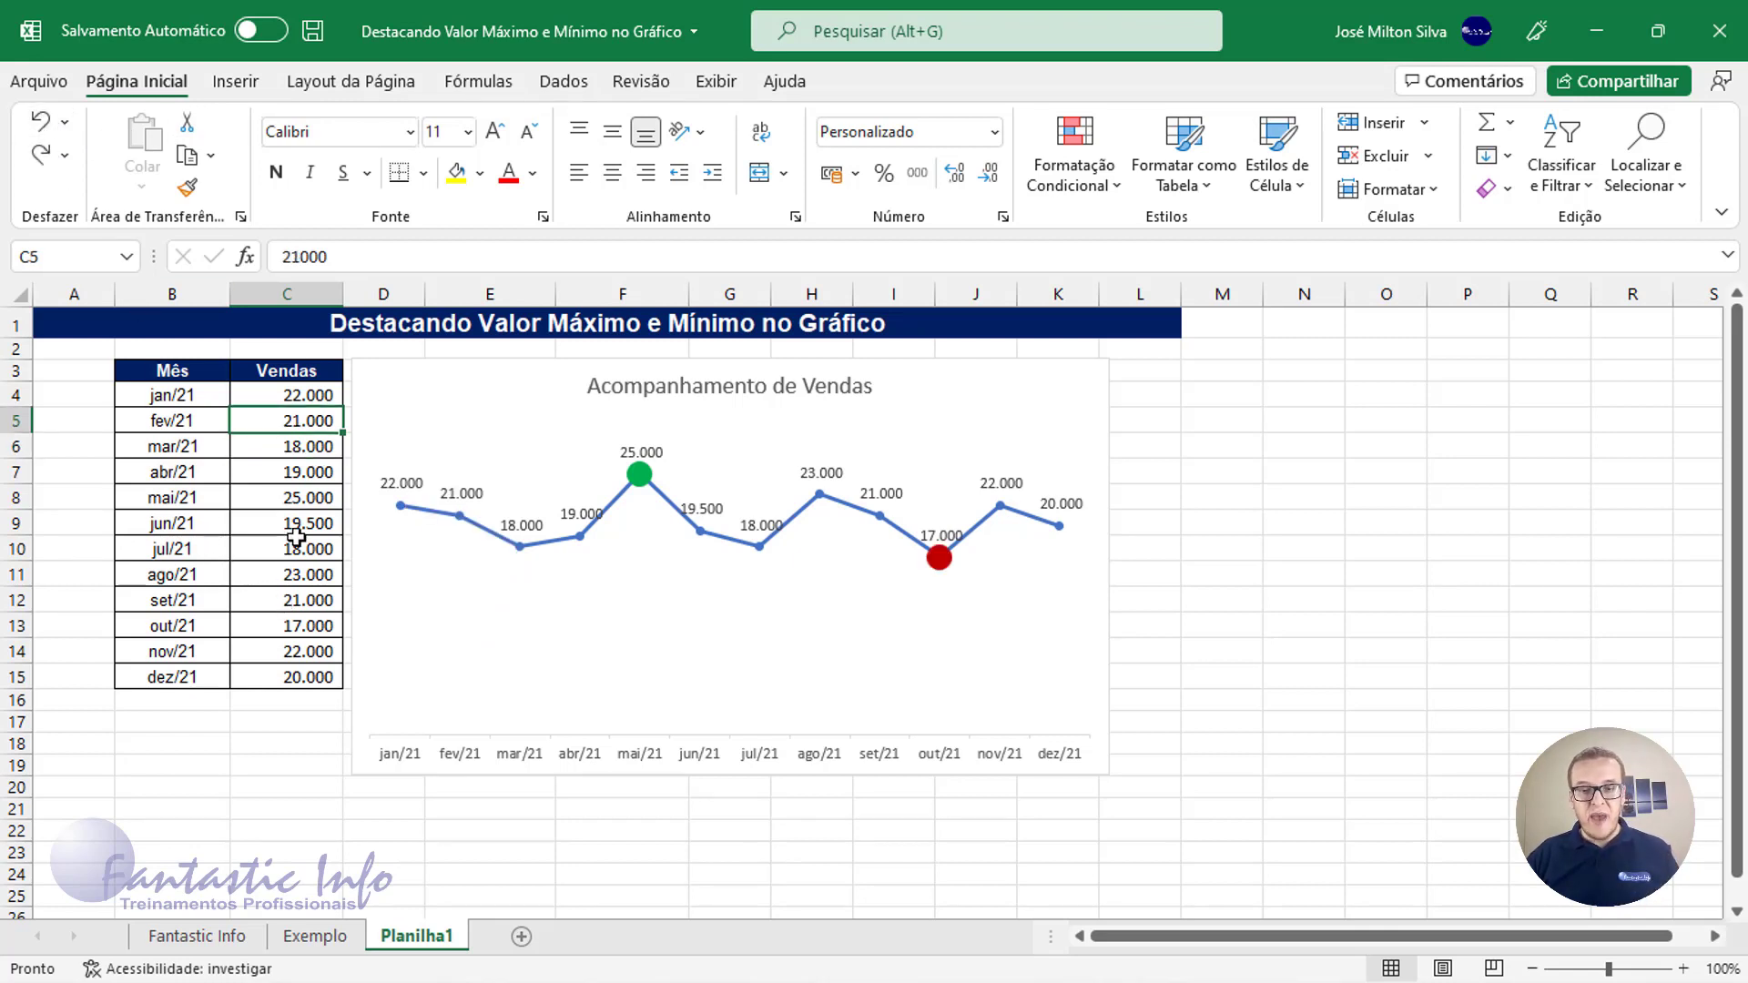
Step: Test the maximum highlight by setting the dez/21 sales to 30000, and undo the change
left_click(296, 676)
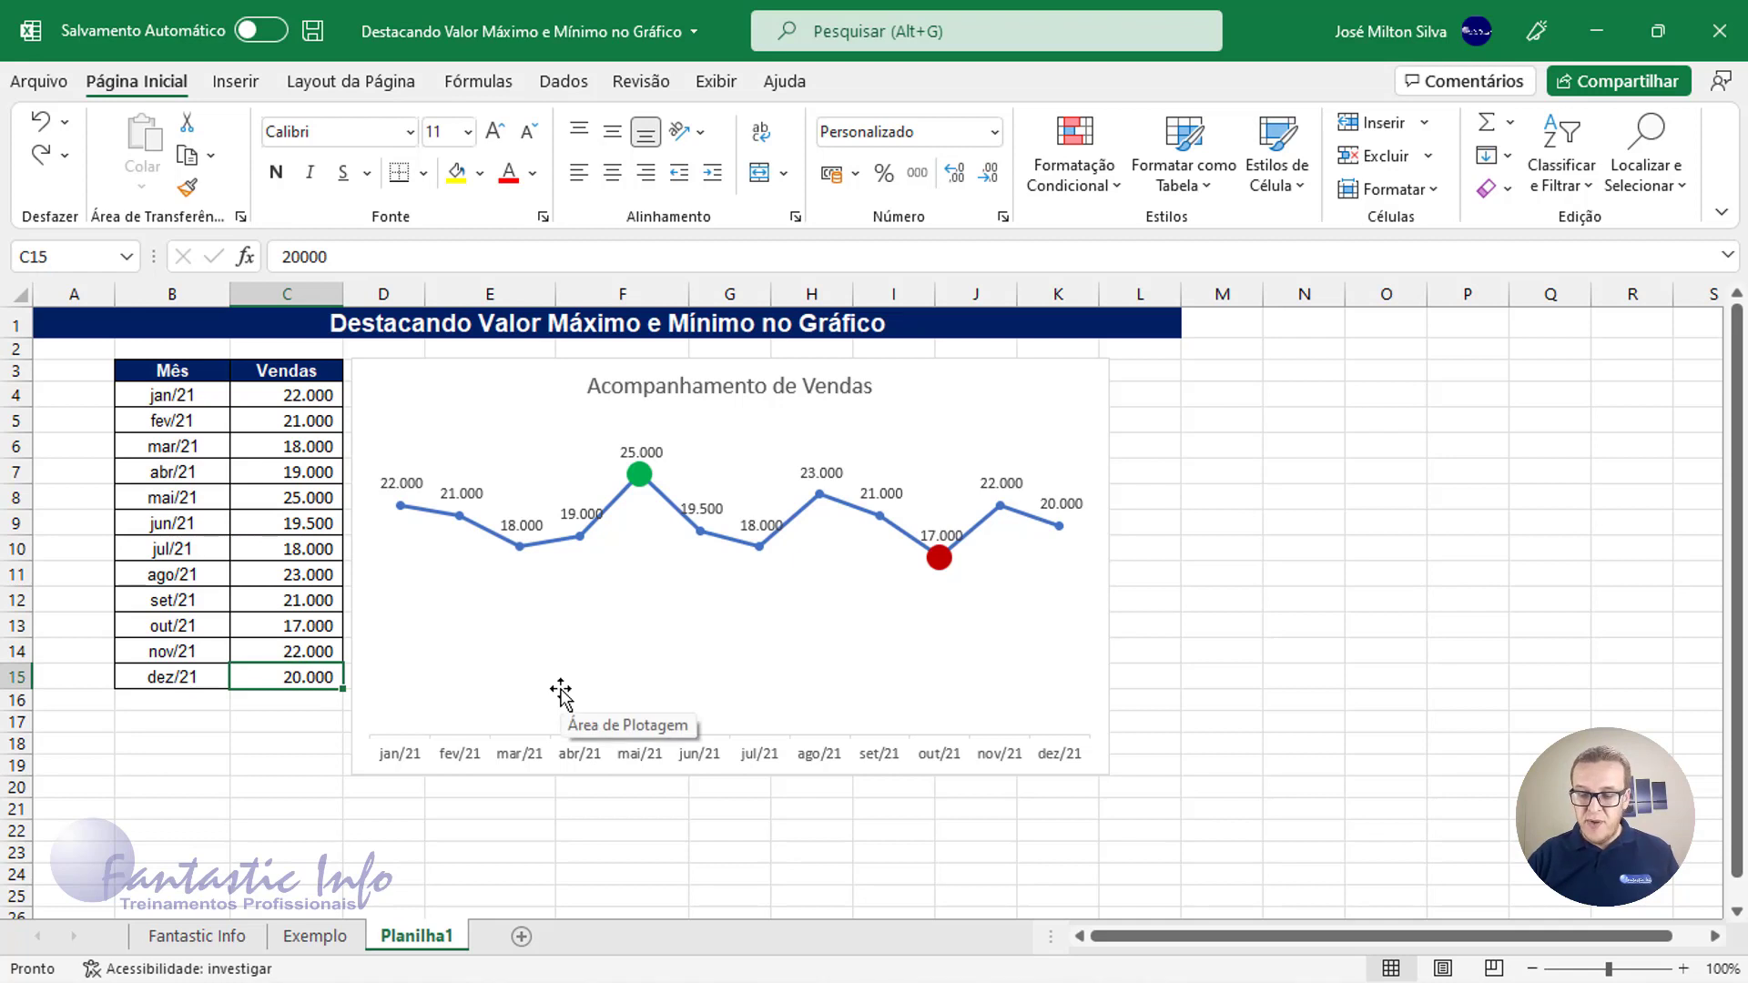
type("300")
key("Return")
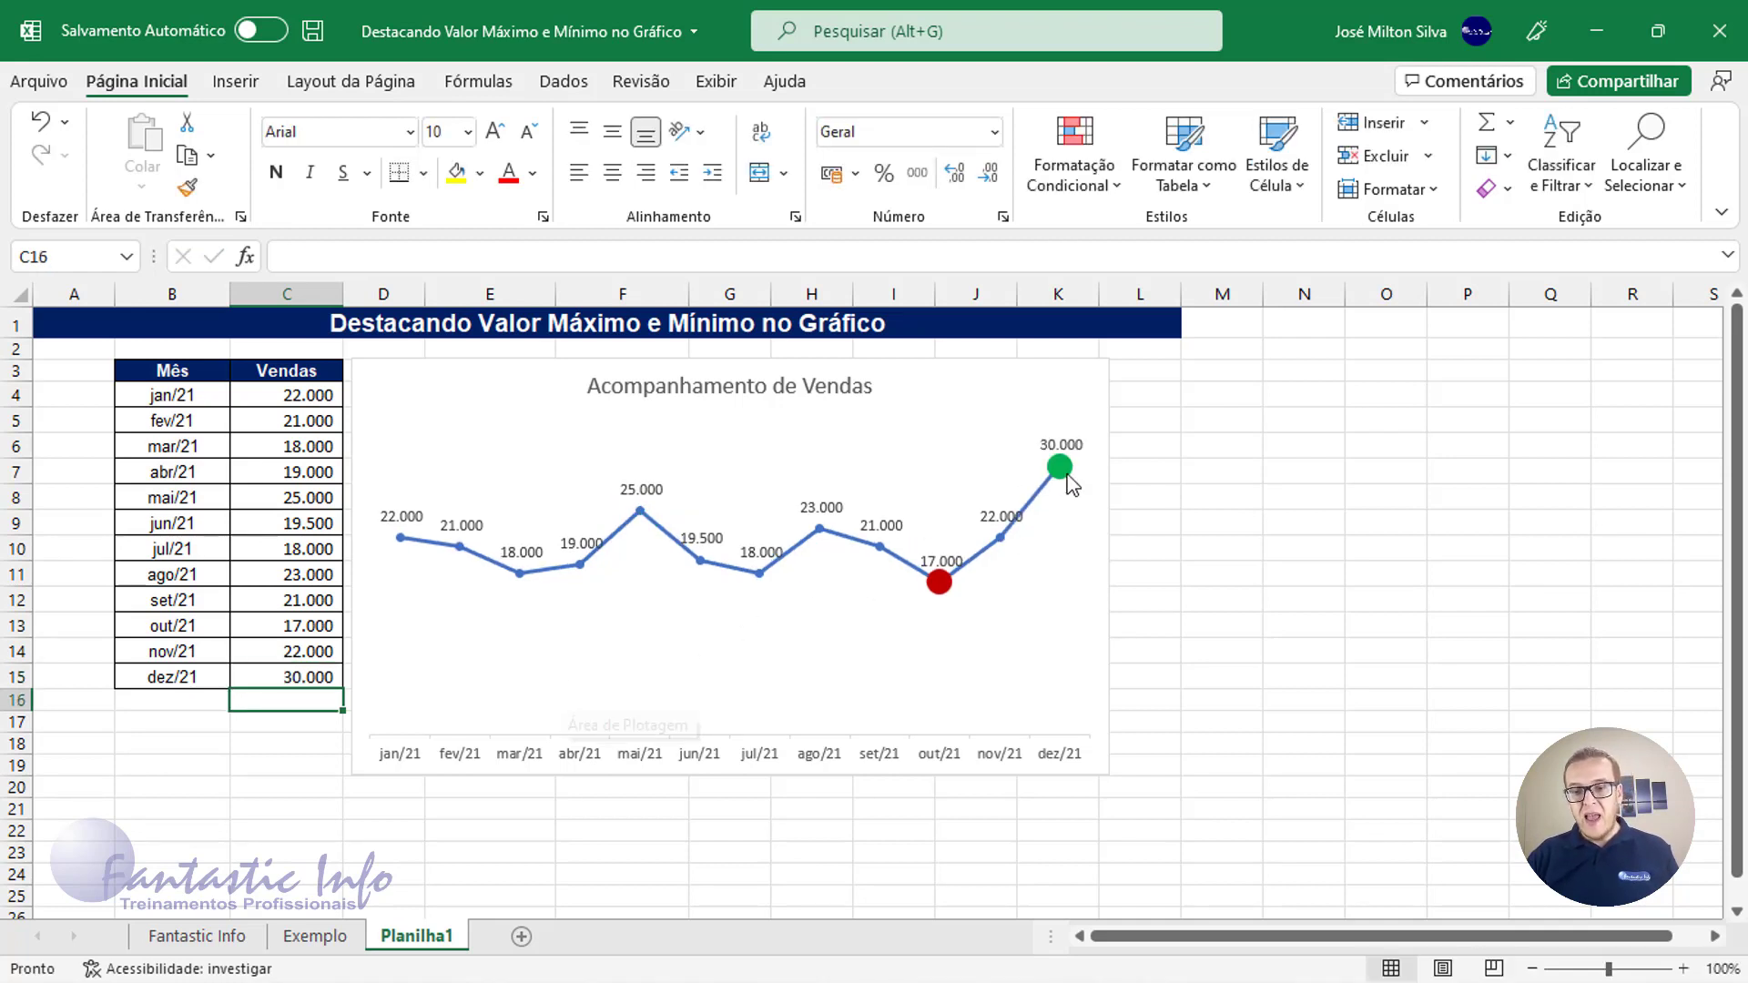
mouse_move(1073, 475)
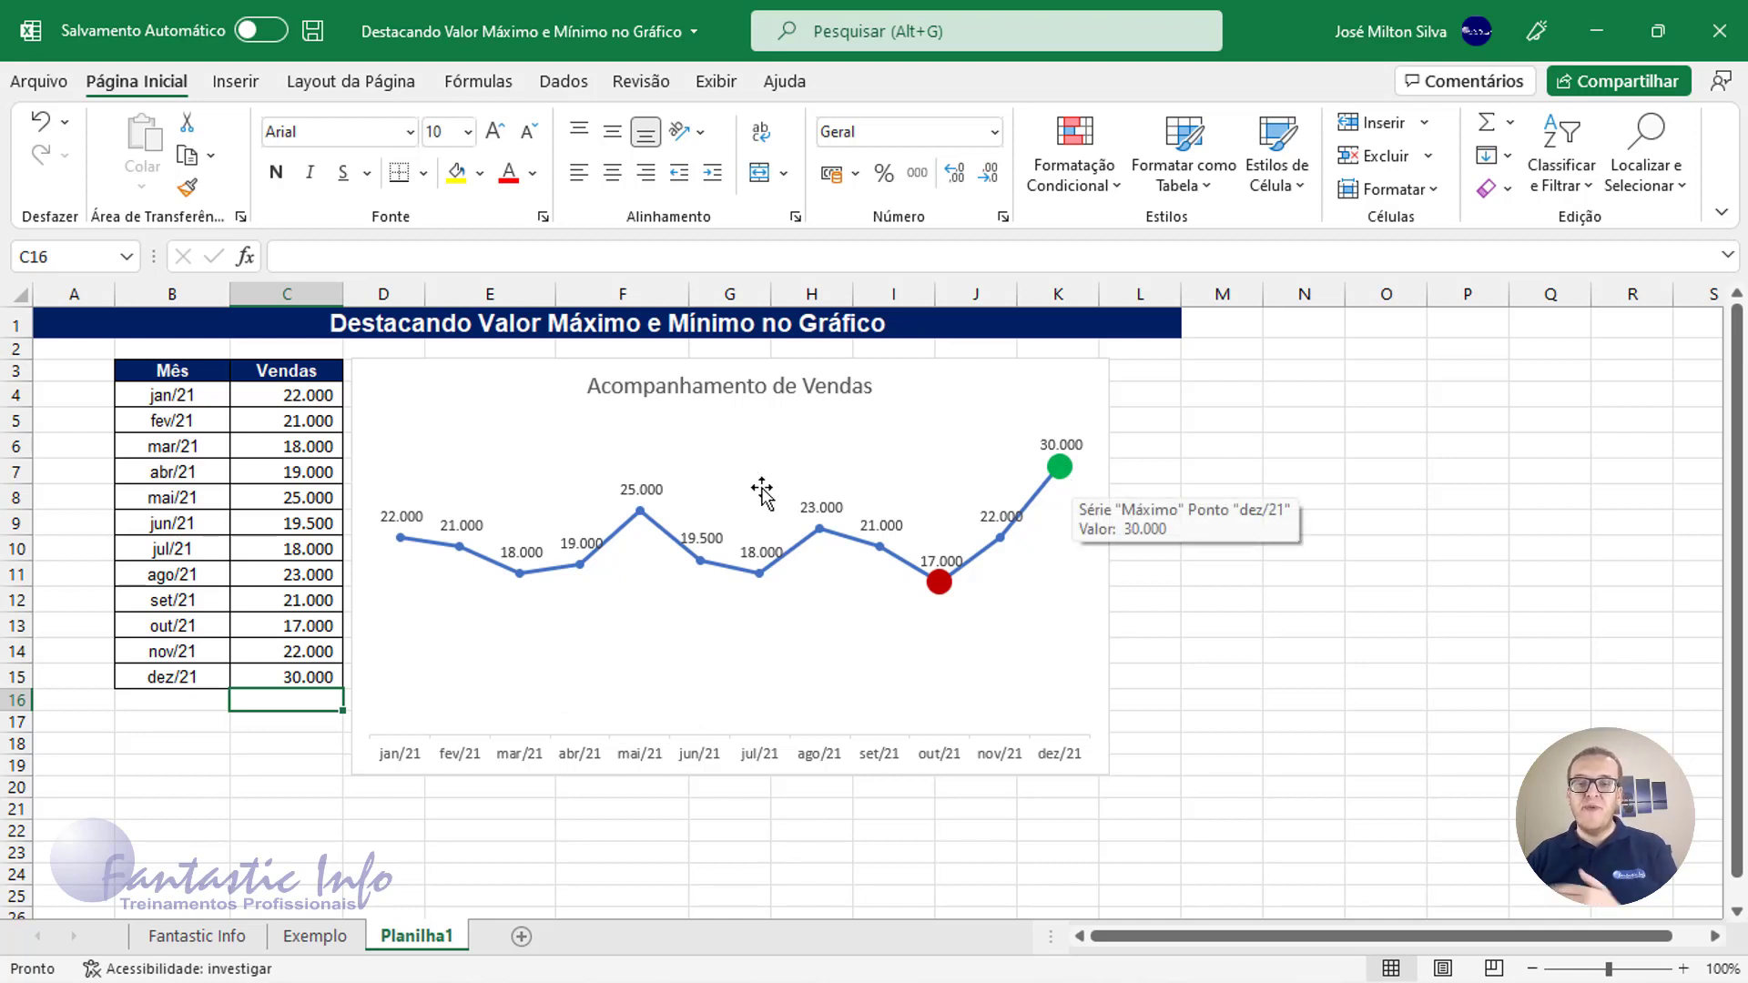
left_click(317, 674)
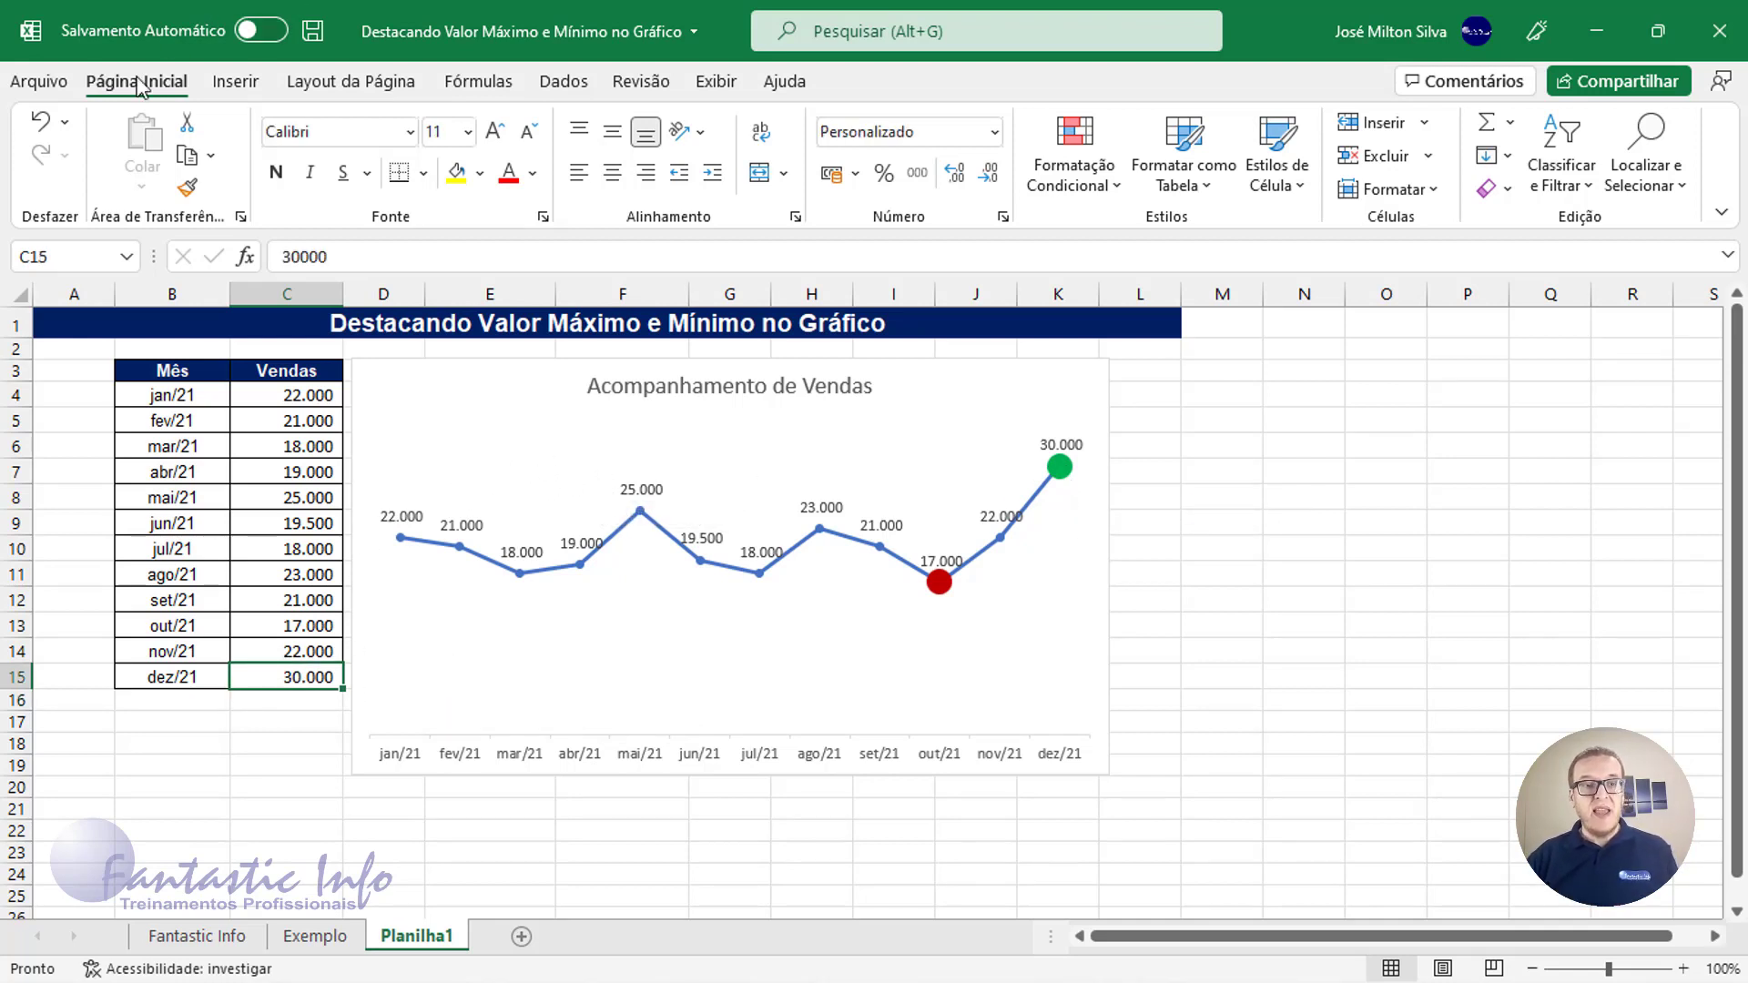
left_click(38, 120)
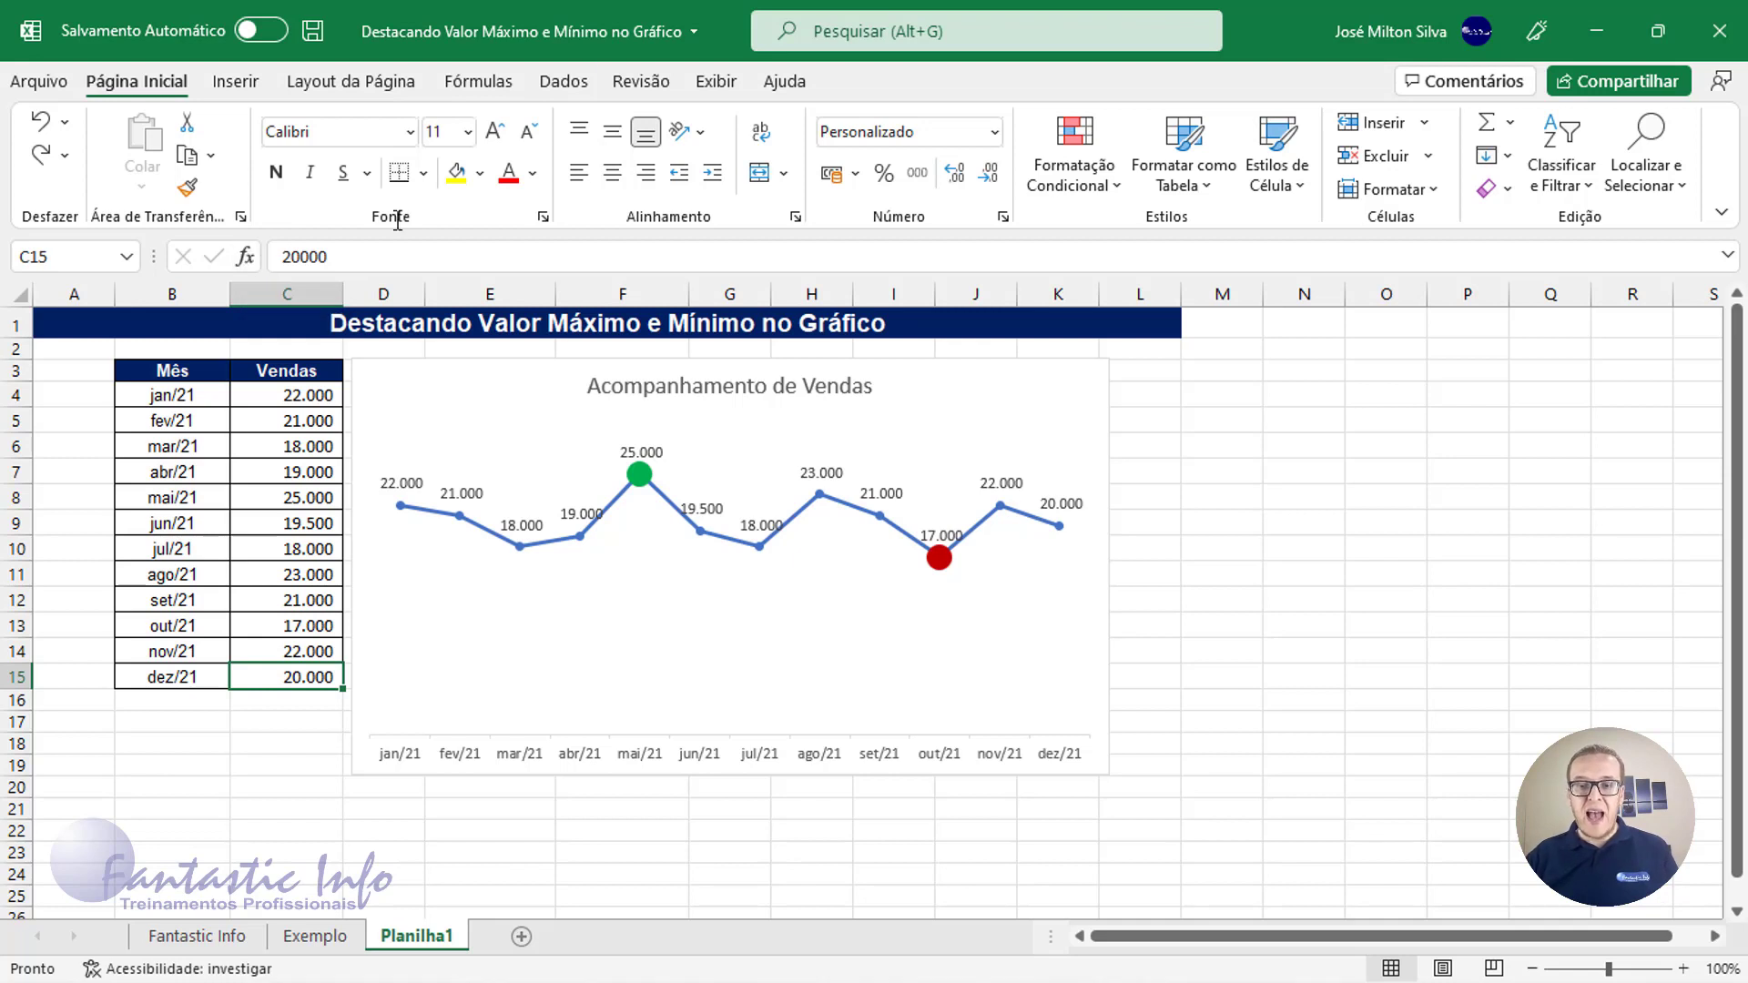
Step: Add a legend to the sales chart using the Parte Superior position
left_click(1037, 384)
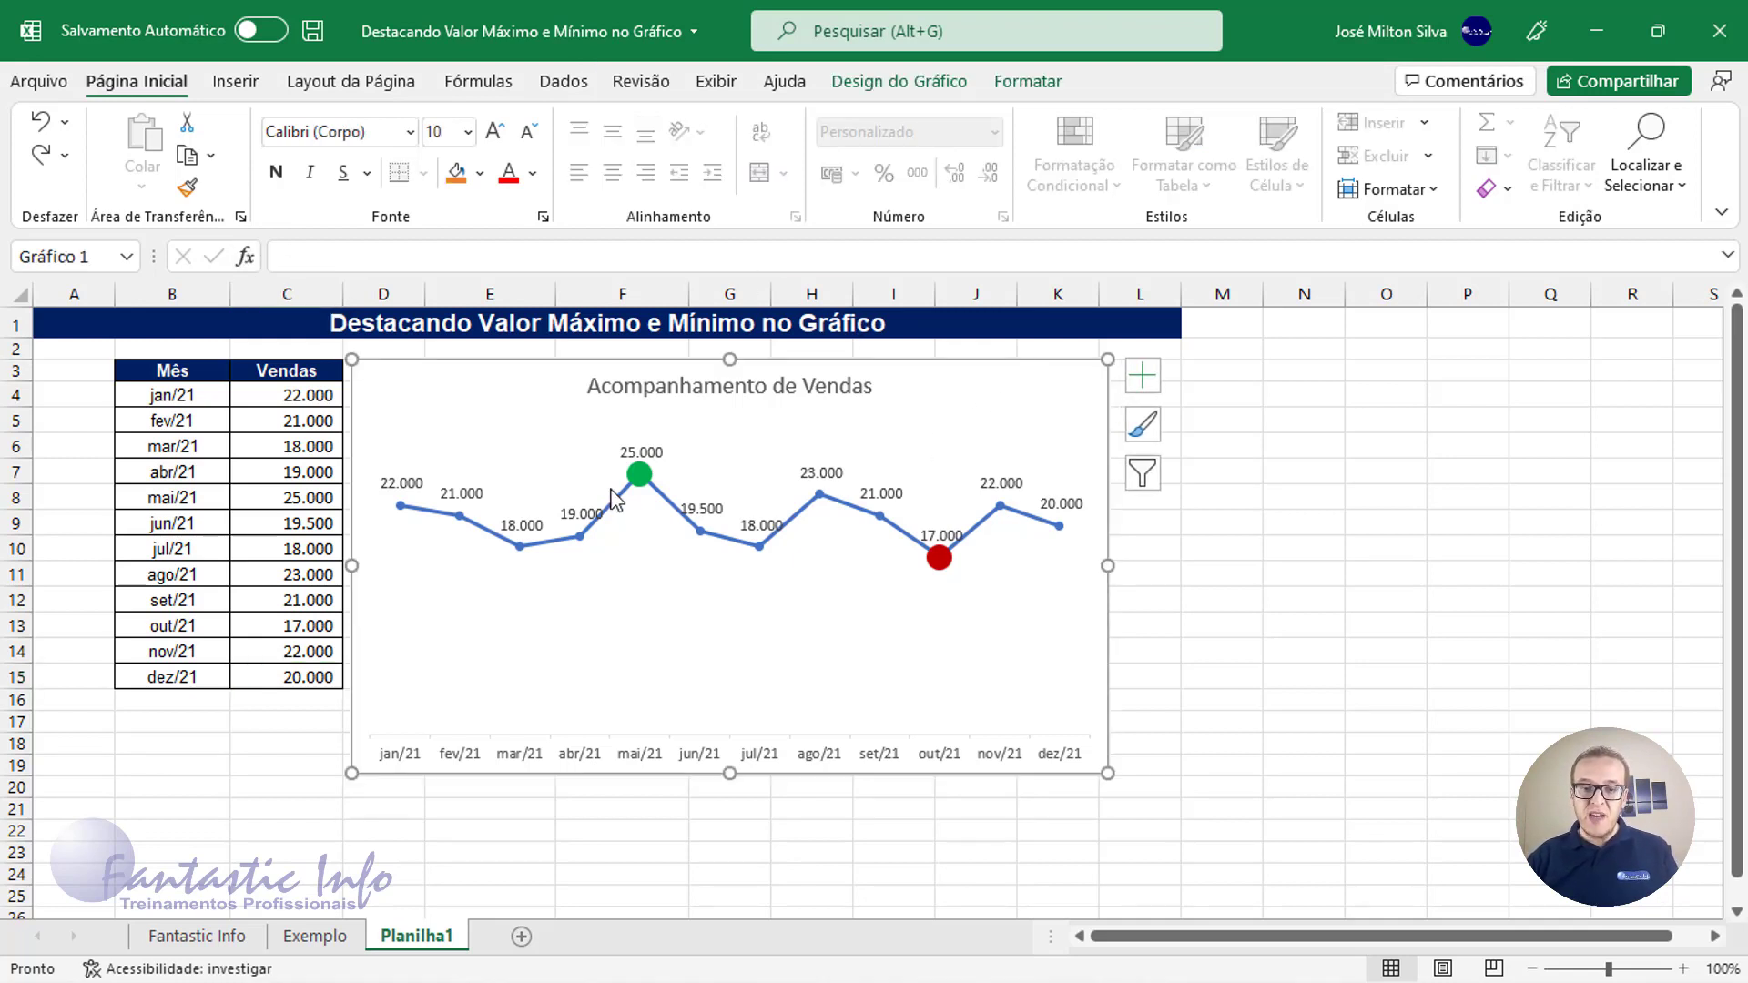
left_click(1144, 392)
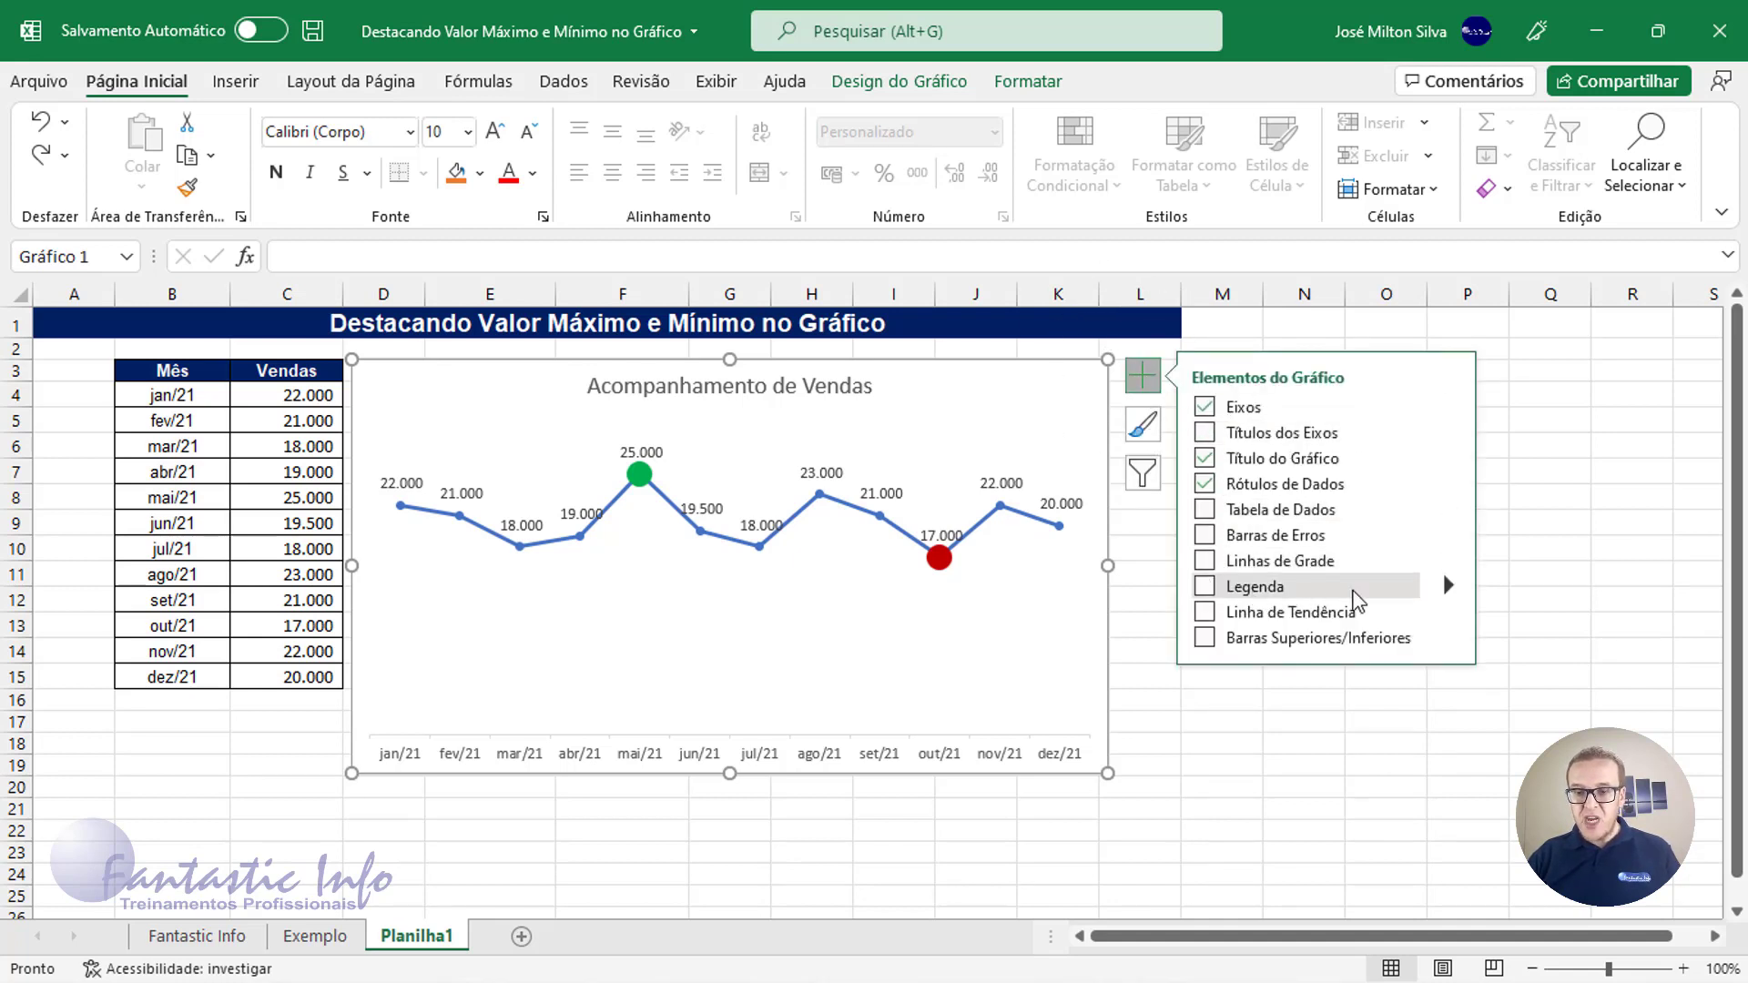
left_click(1446, 580)
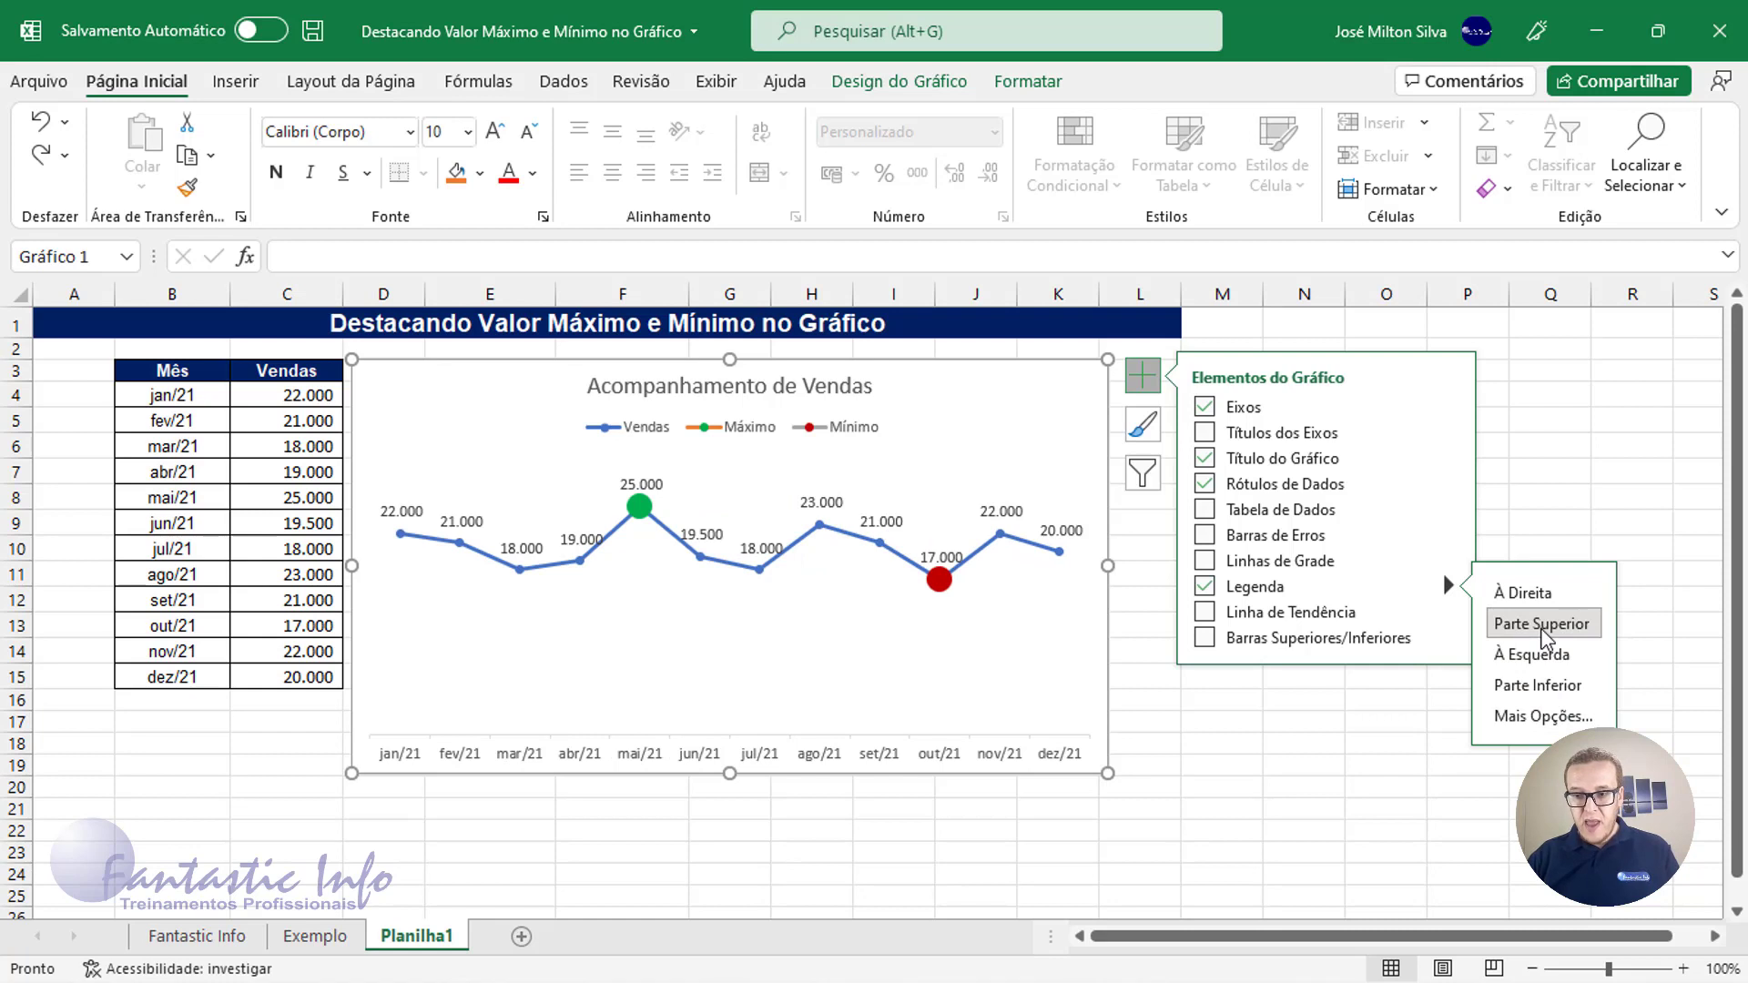
left_click(1144, 379)
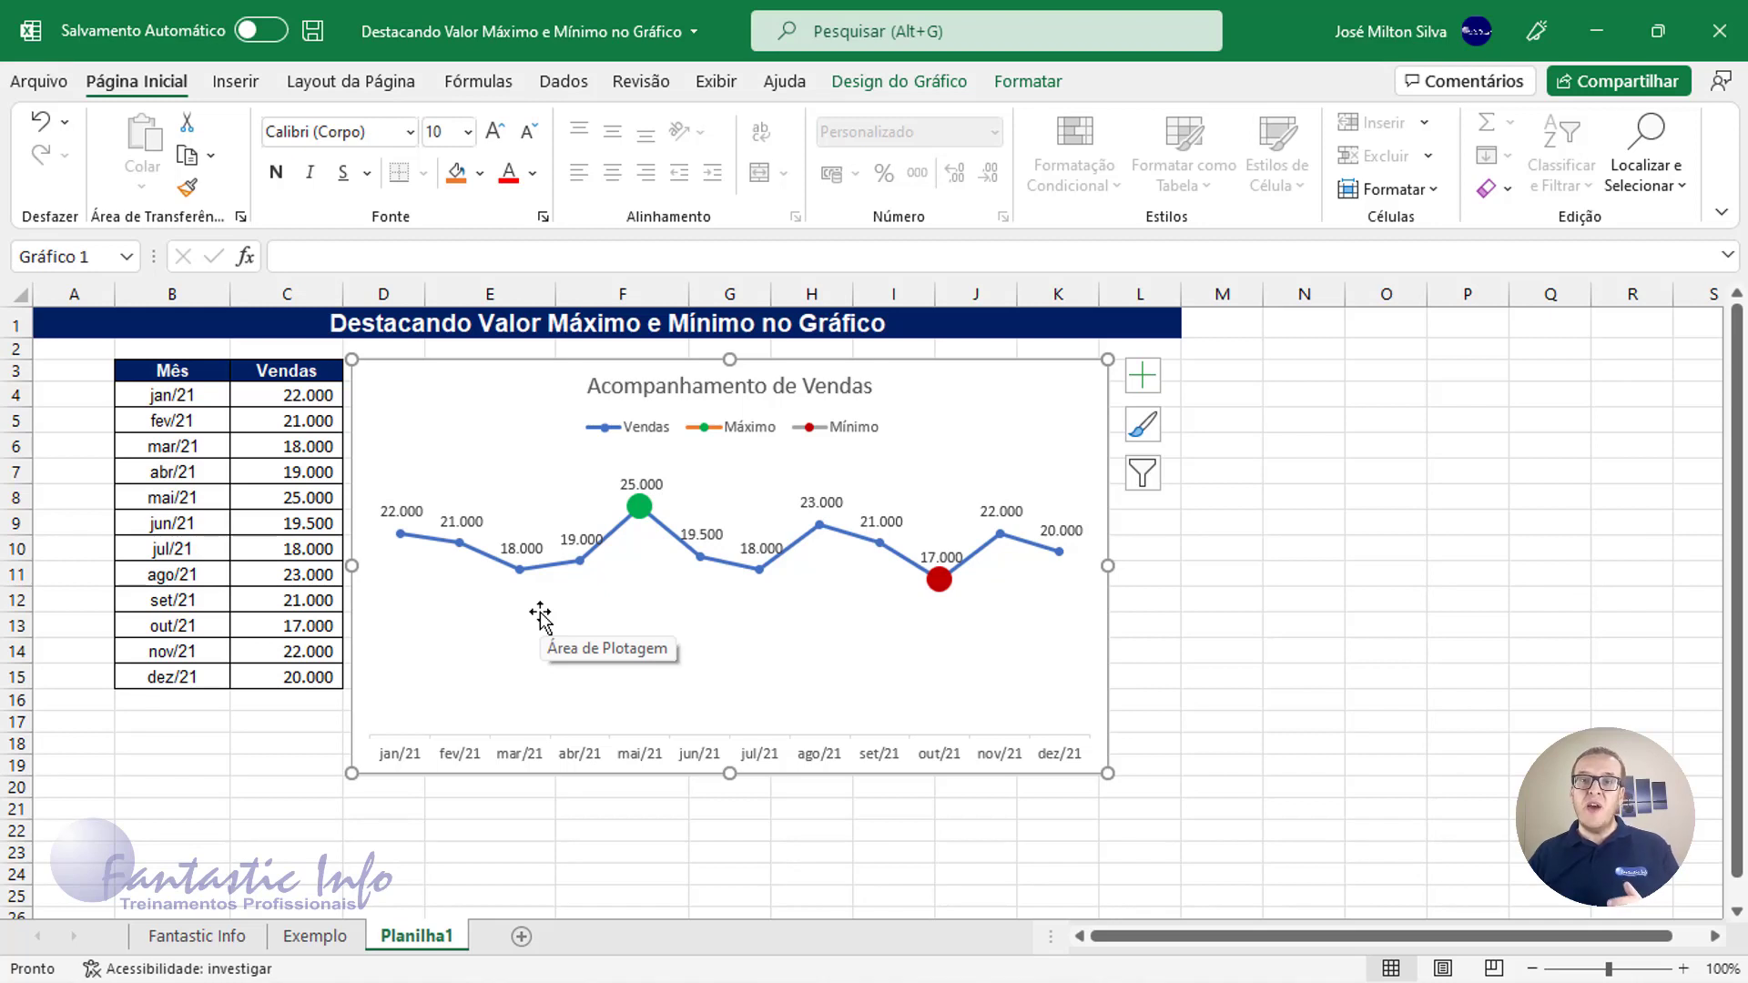
Step: Move the chart off the helper columns and test a tied maximum with dez/21 sales of 25000, undoing the value change
left_click_drag(500, 384, 884, 365)
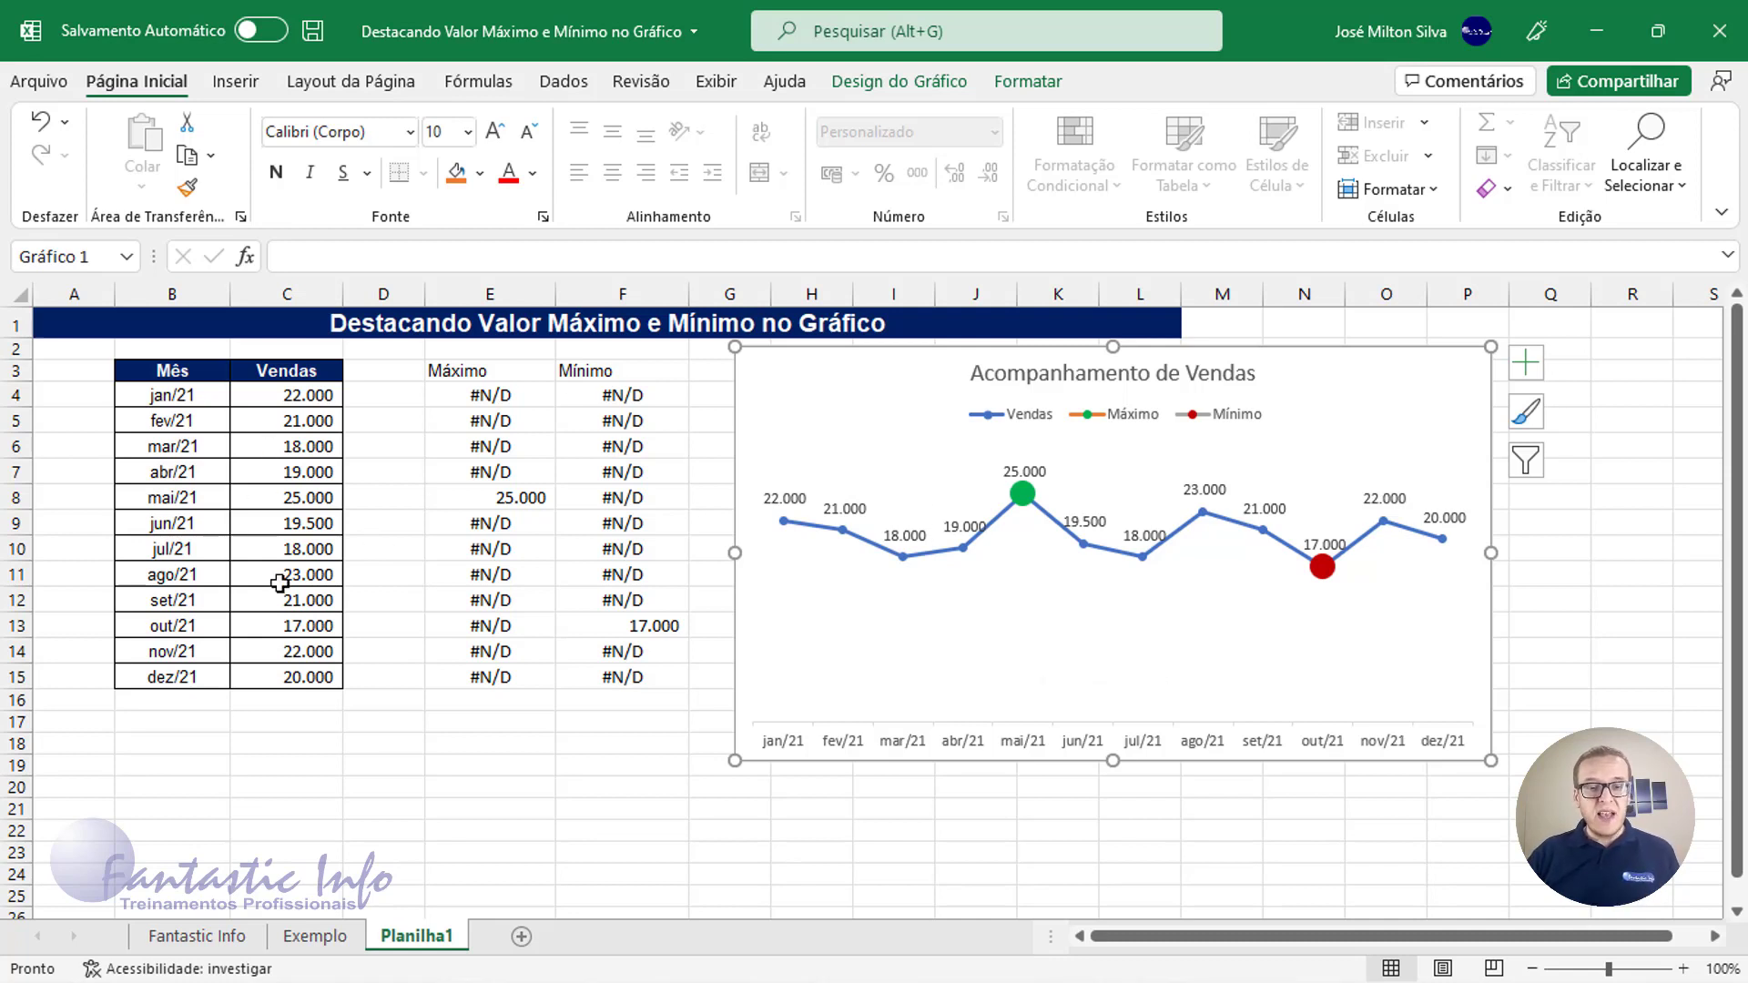
left_click(296, 677)
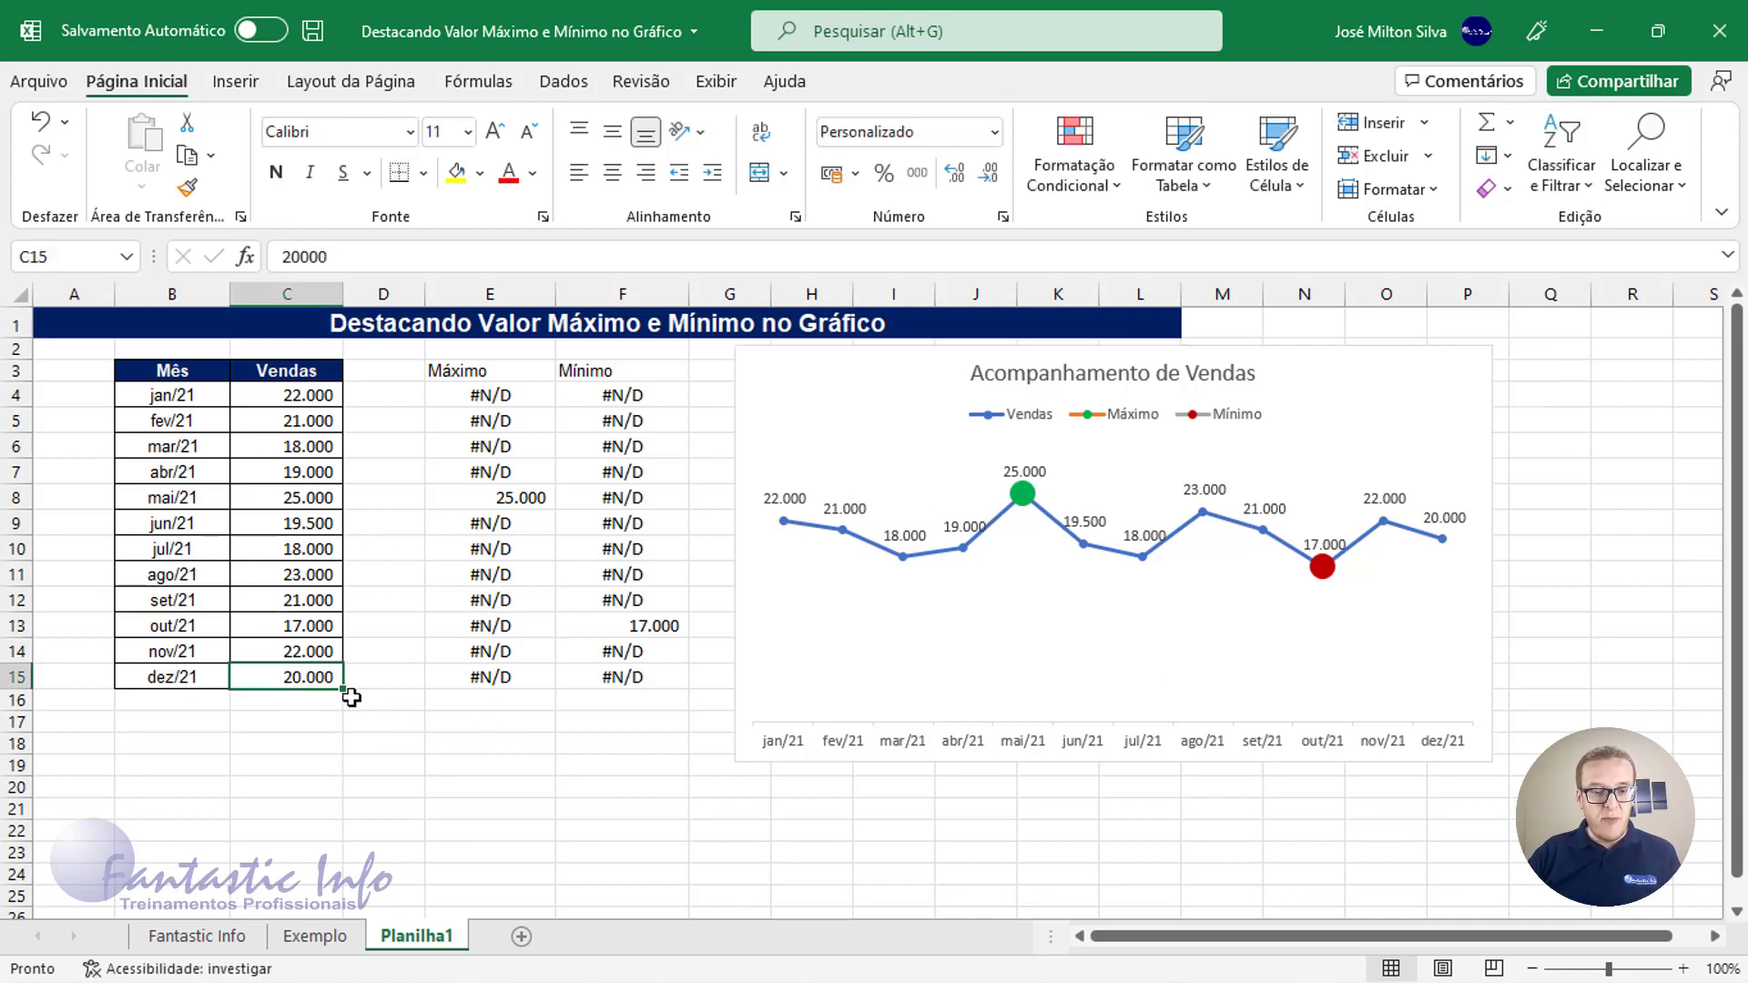
type("2500")
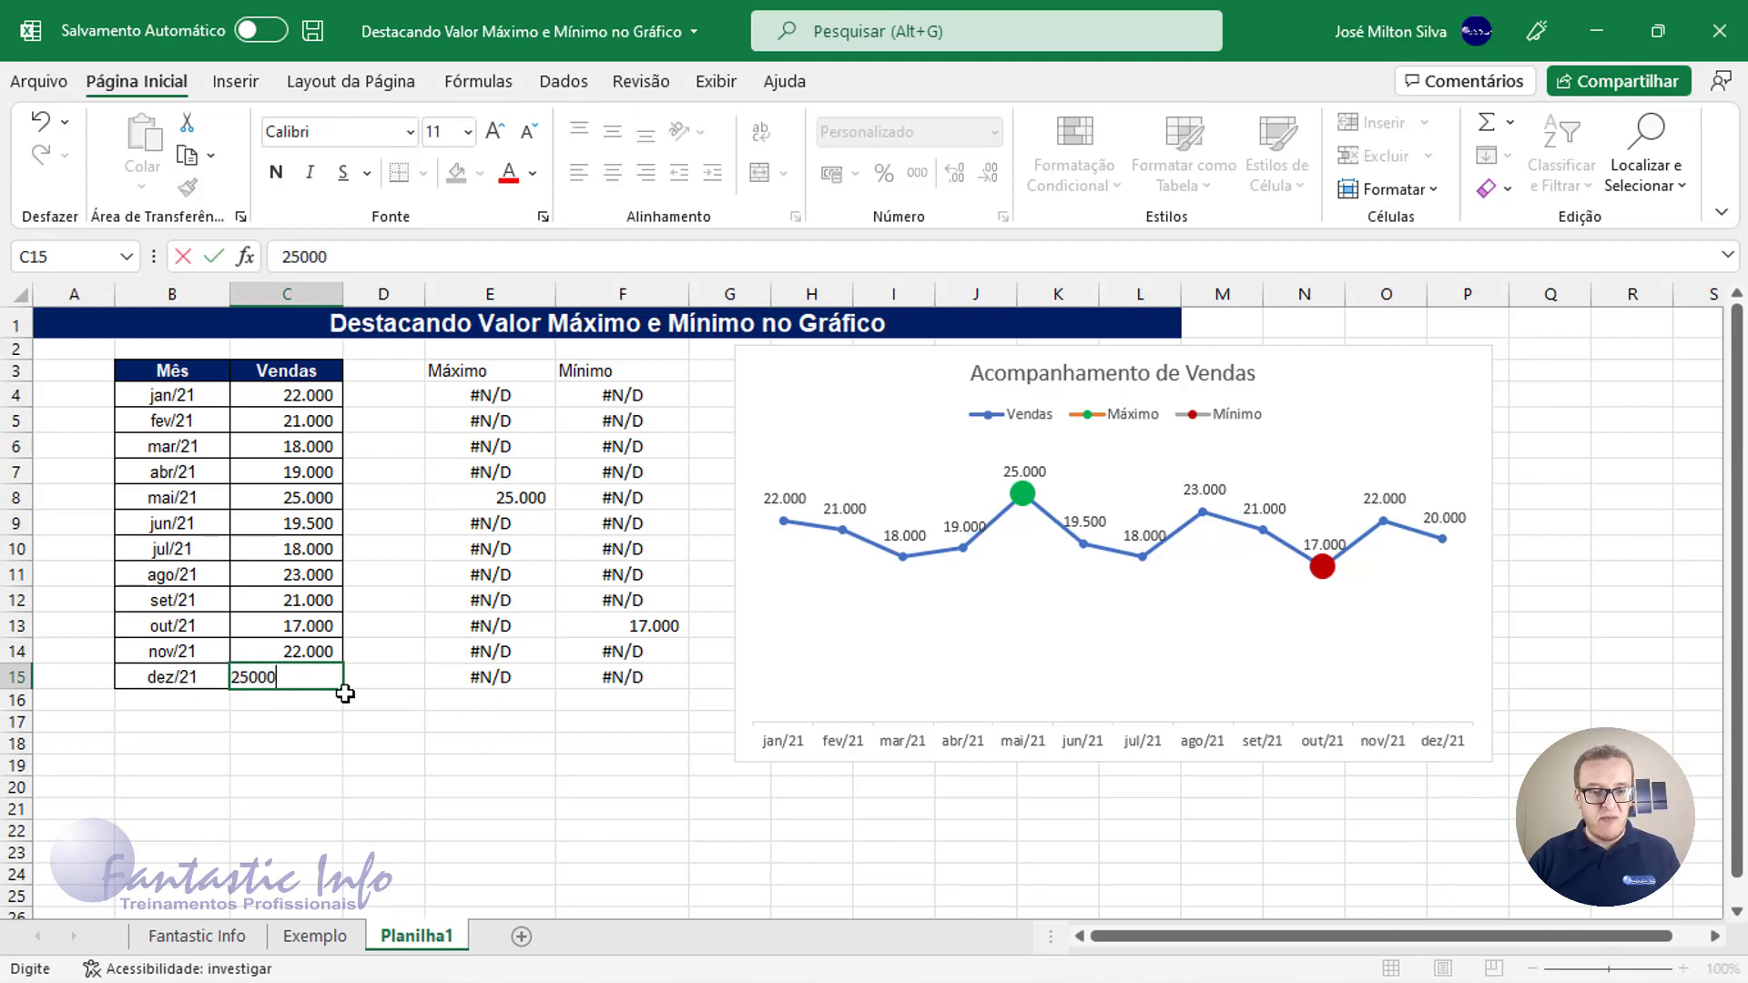
key("Return")
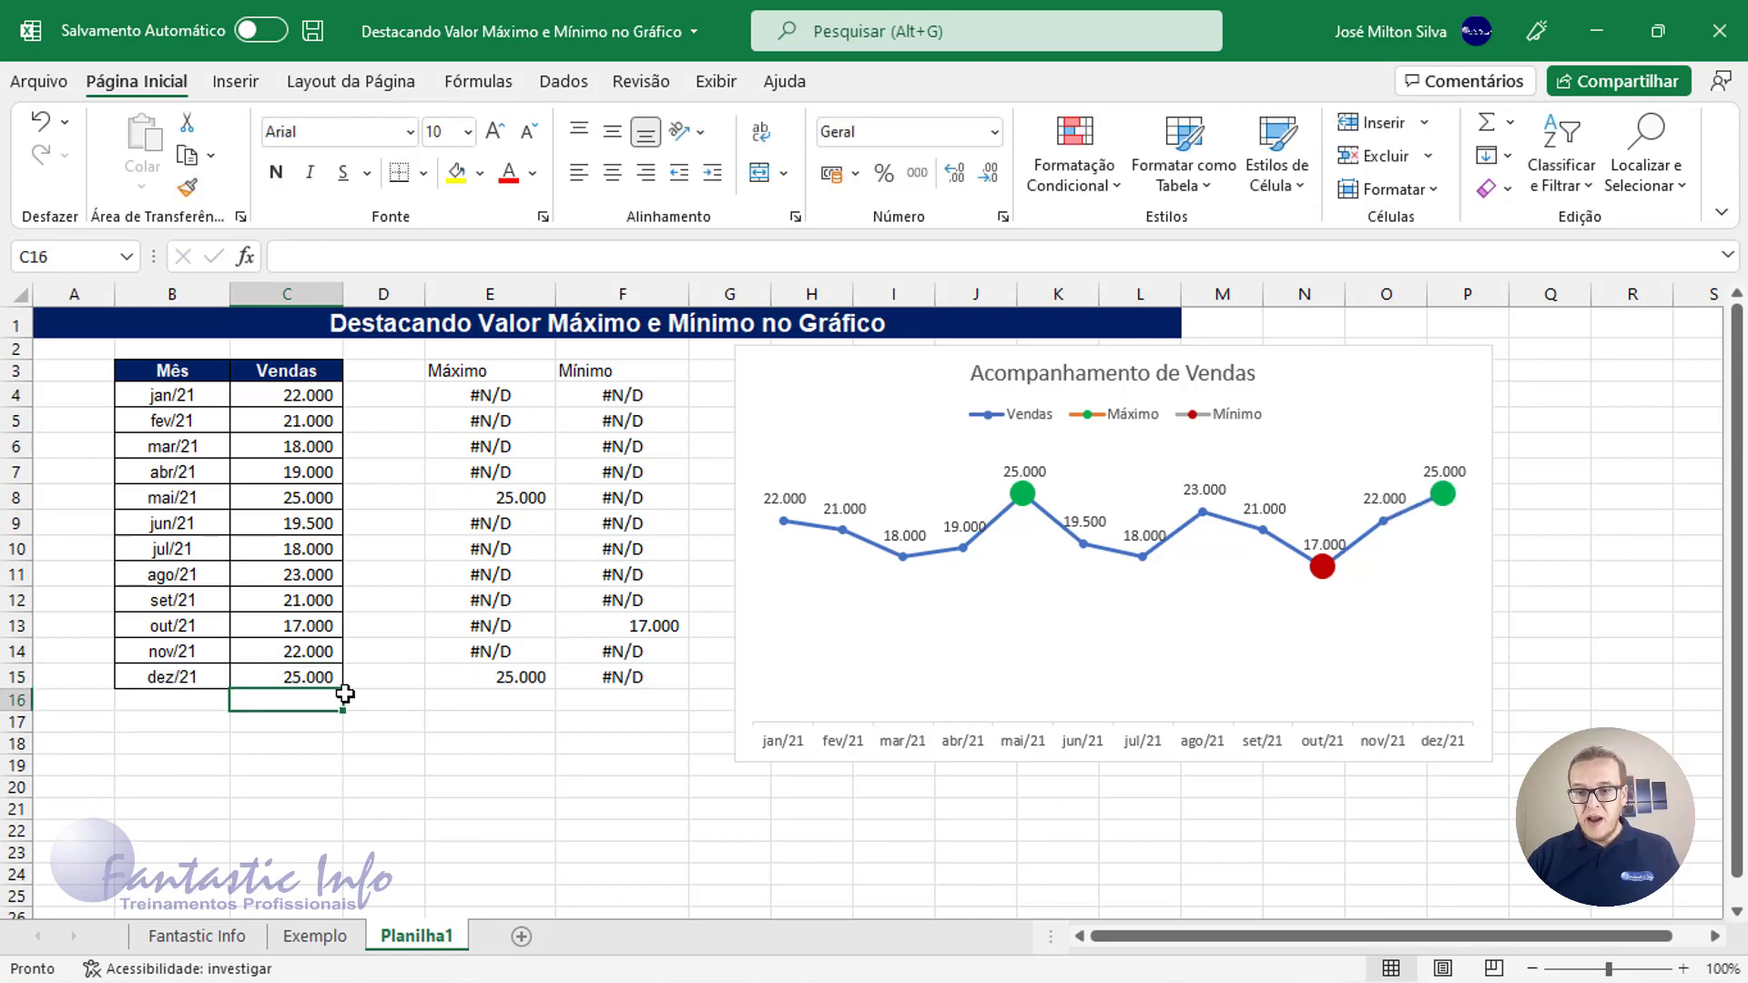
mouse_move(1449, 508)
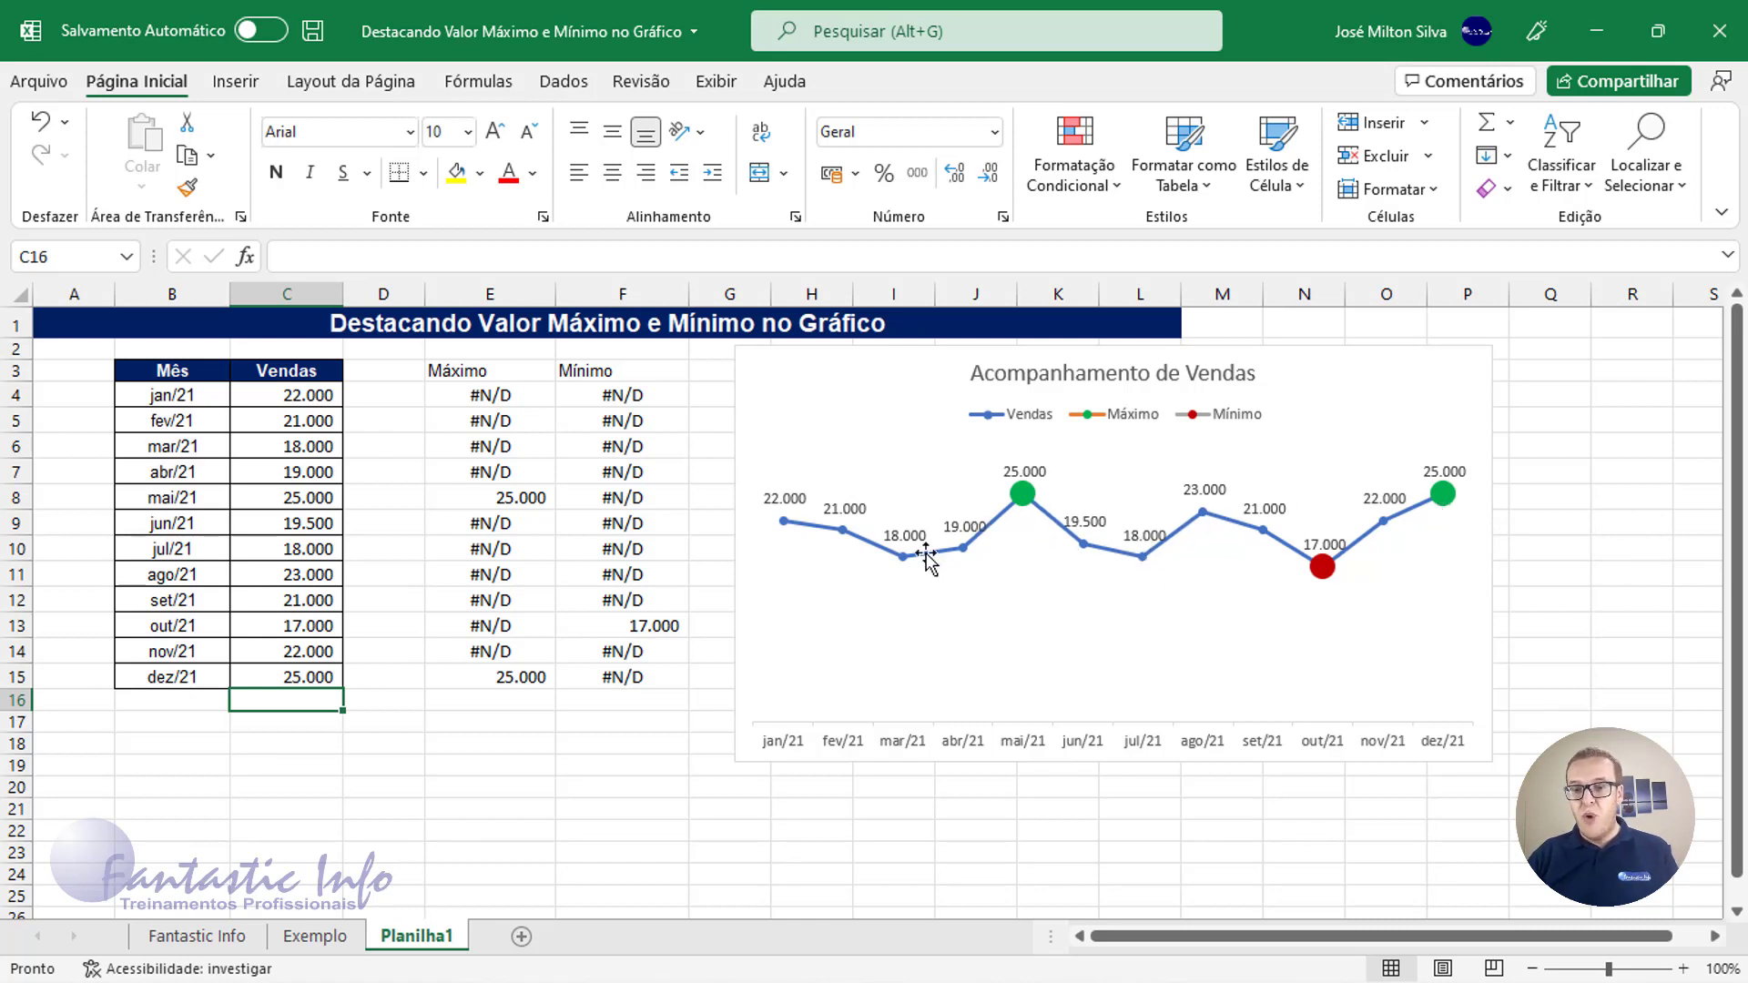
left_click(324, 680)
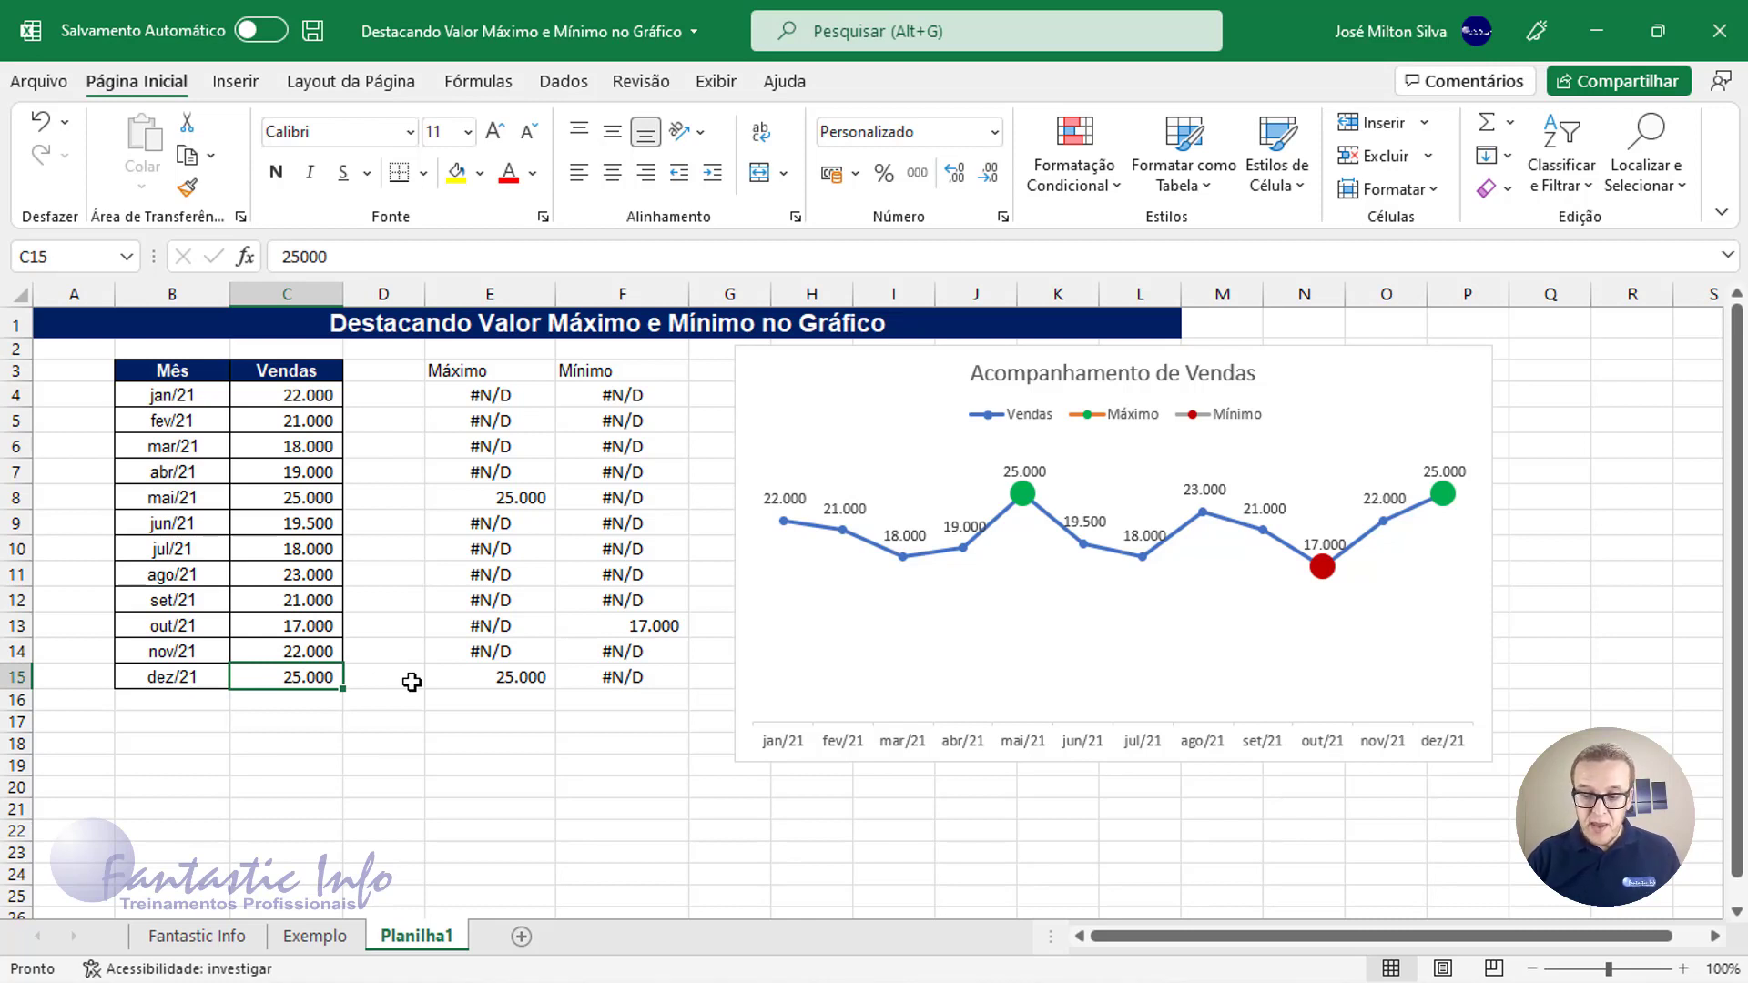
key("ctrl+z")
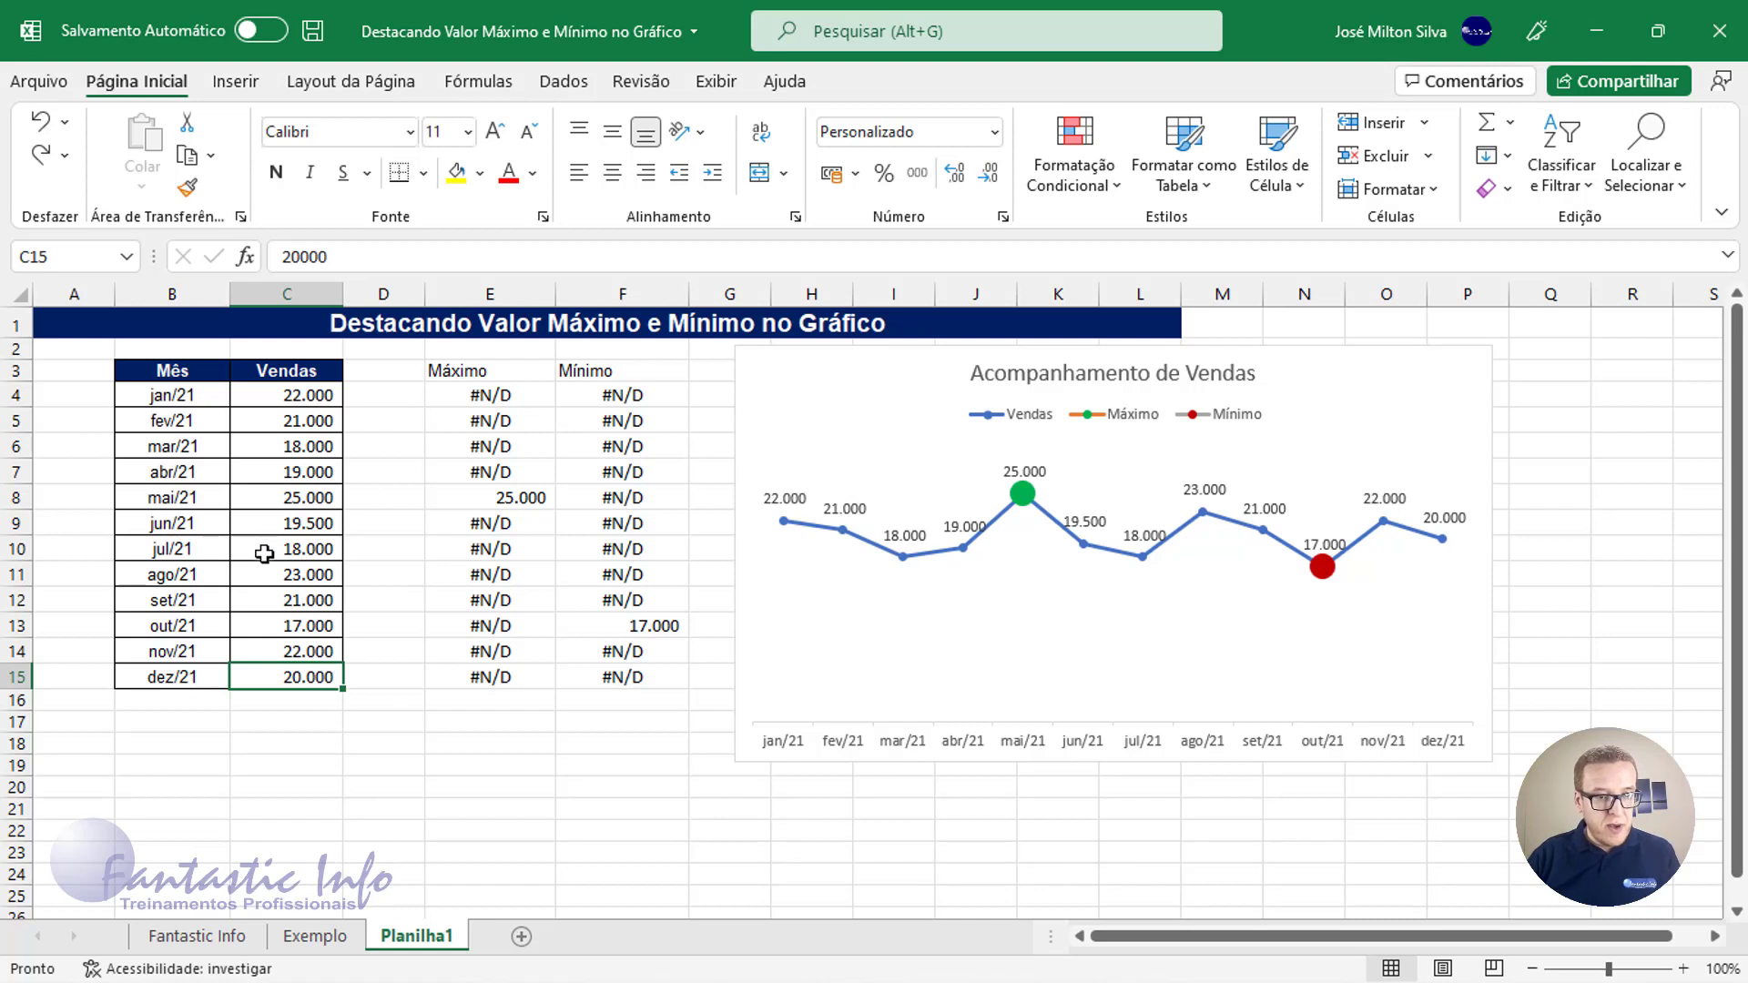
Step: Test a tied maximum in consecutive months by setting the jun/21 sales to 25000, and undo the change
left_click(287, 526)
type("25.")
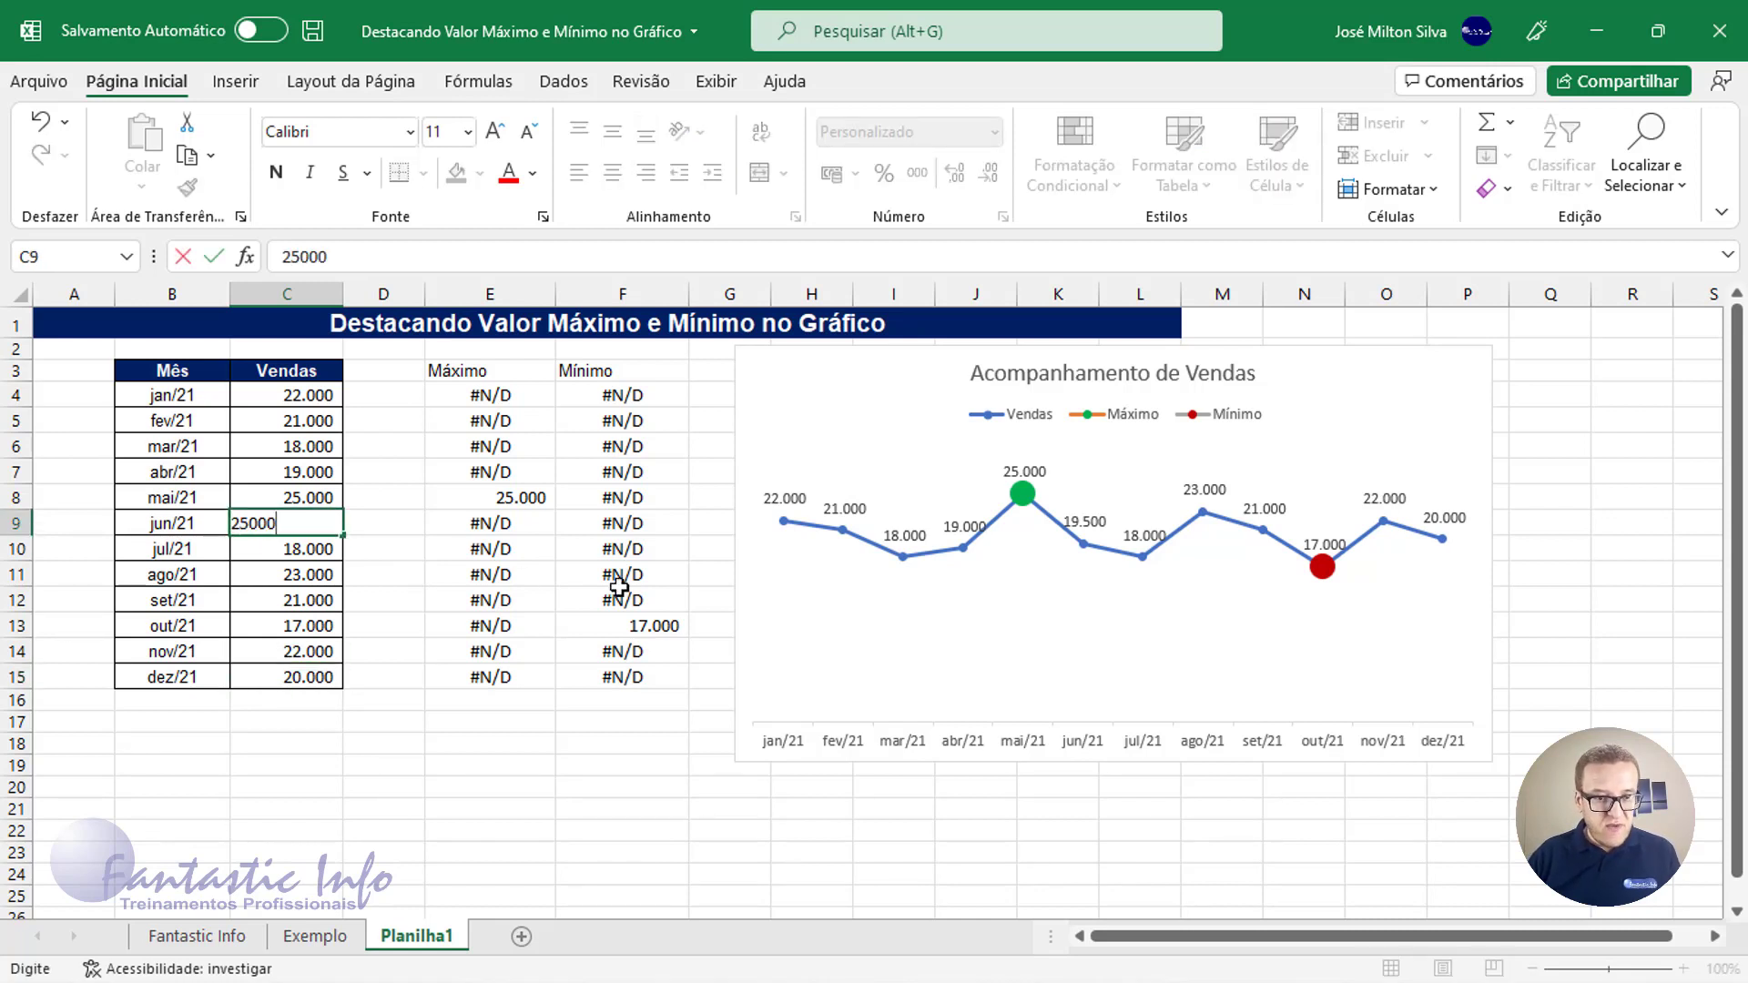
type("000")
key("Return")
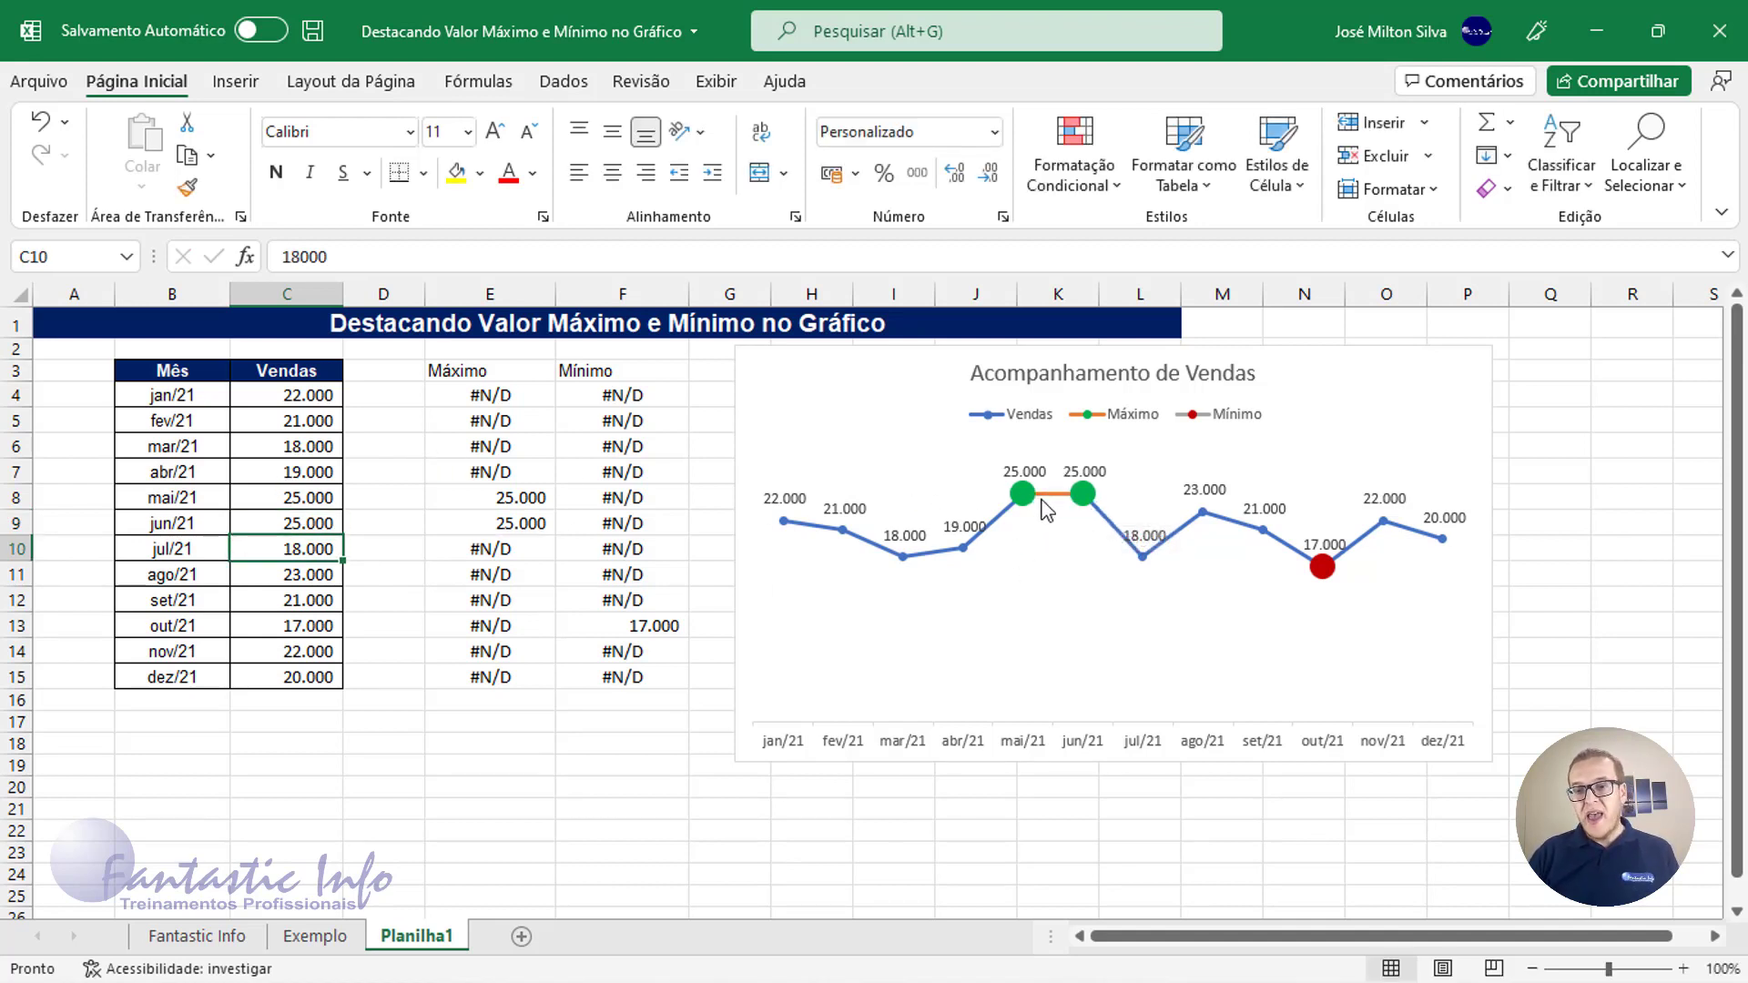
mouse_move(1084, 515)
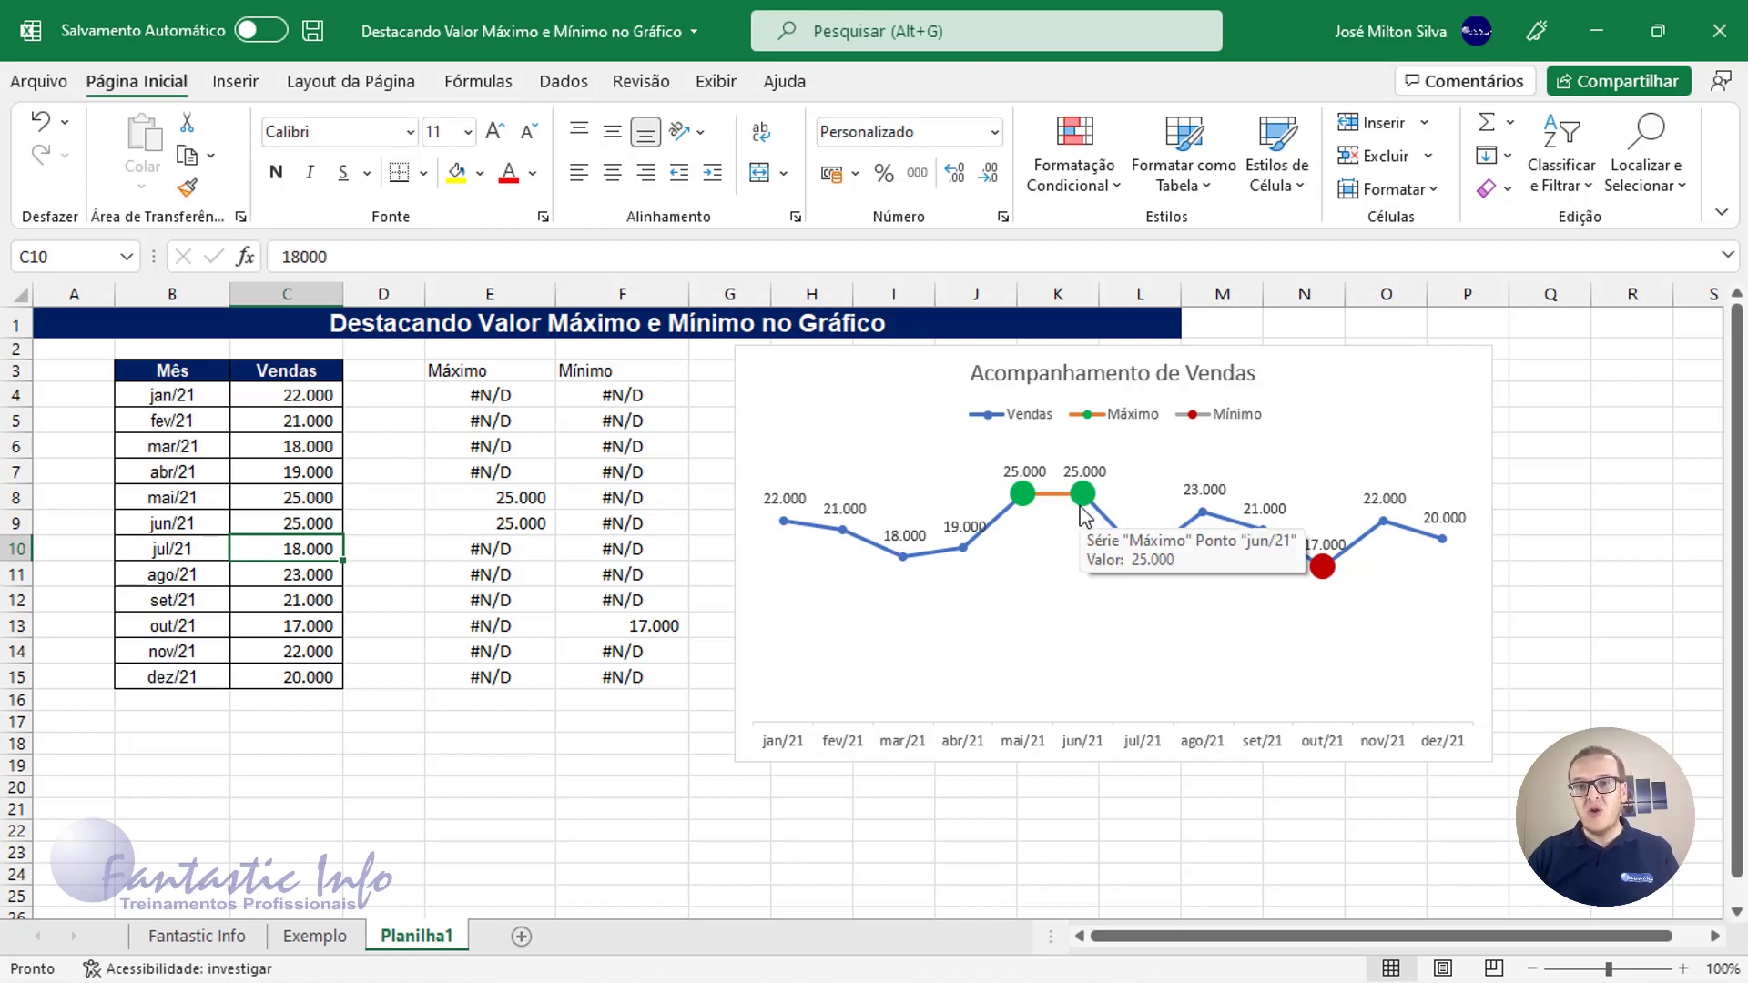
left_click(39, 121)
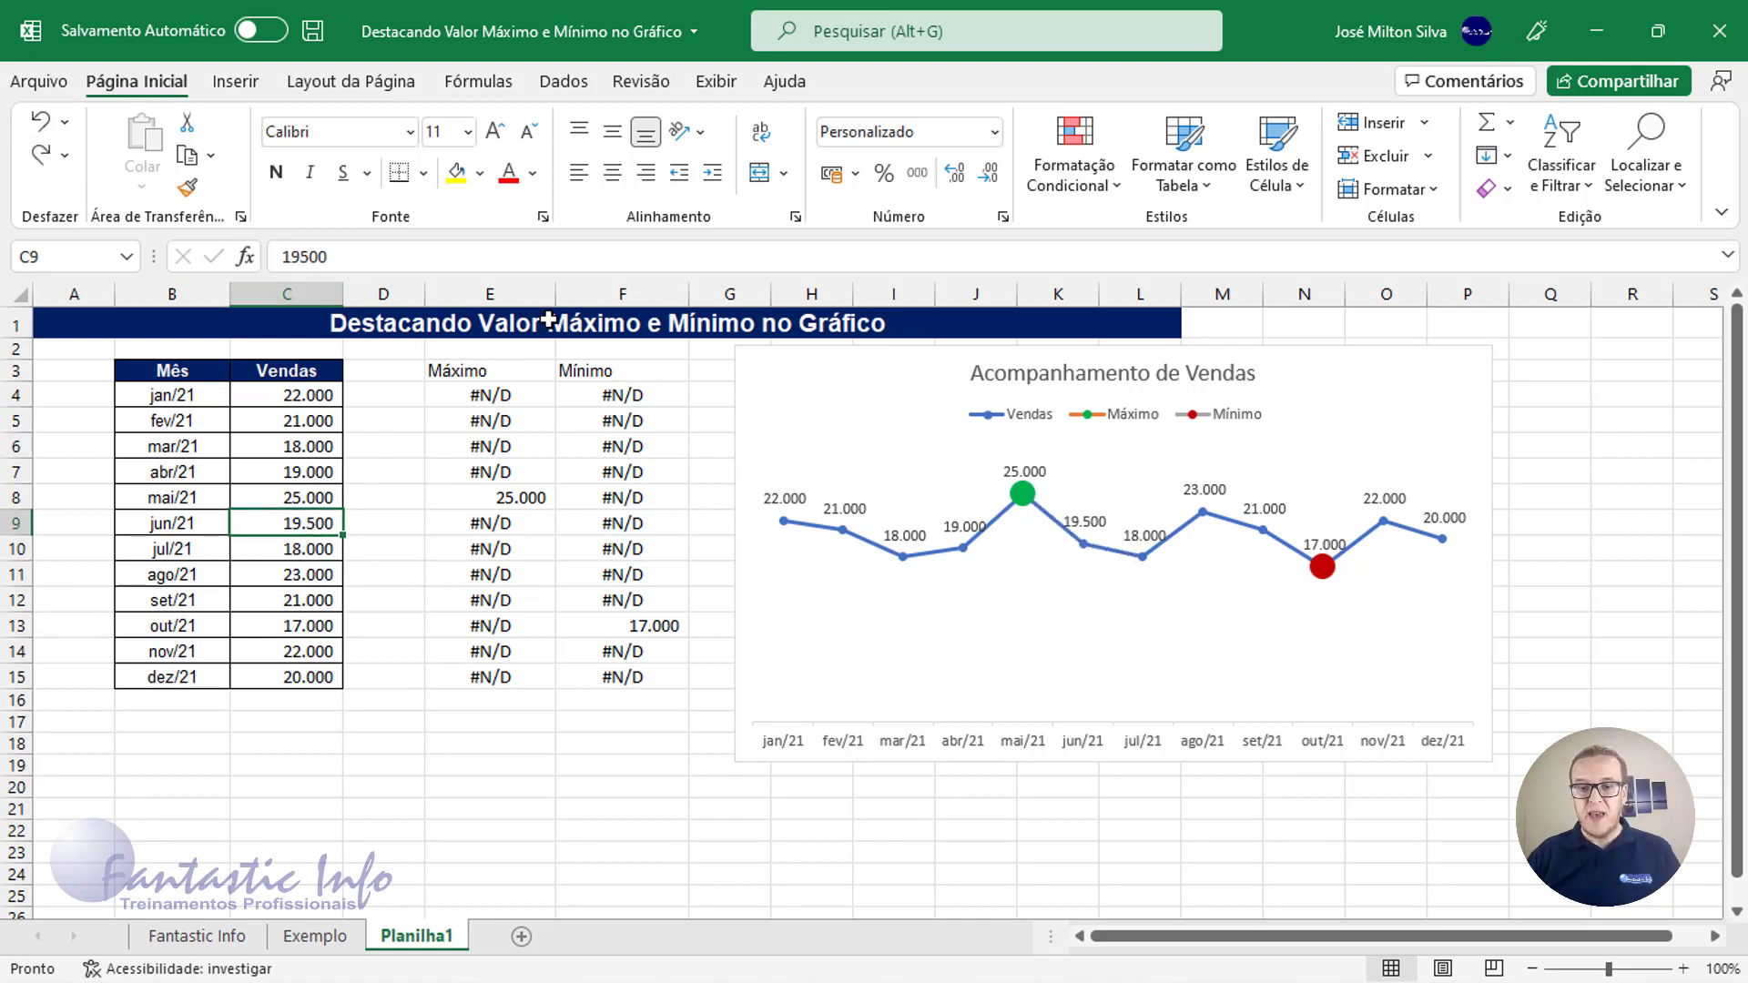
Step: Move the chart next to the sales table and set the Máximo series line to Sem linha
left_click_drag(881, 380, 506, 390)
mouse_move(652, 526)
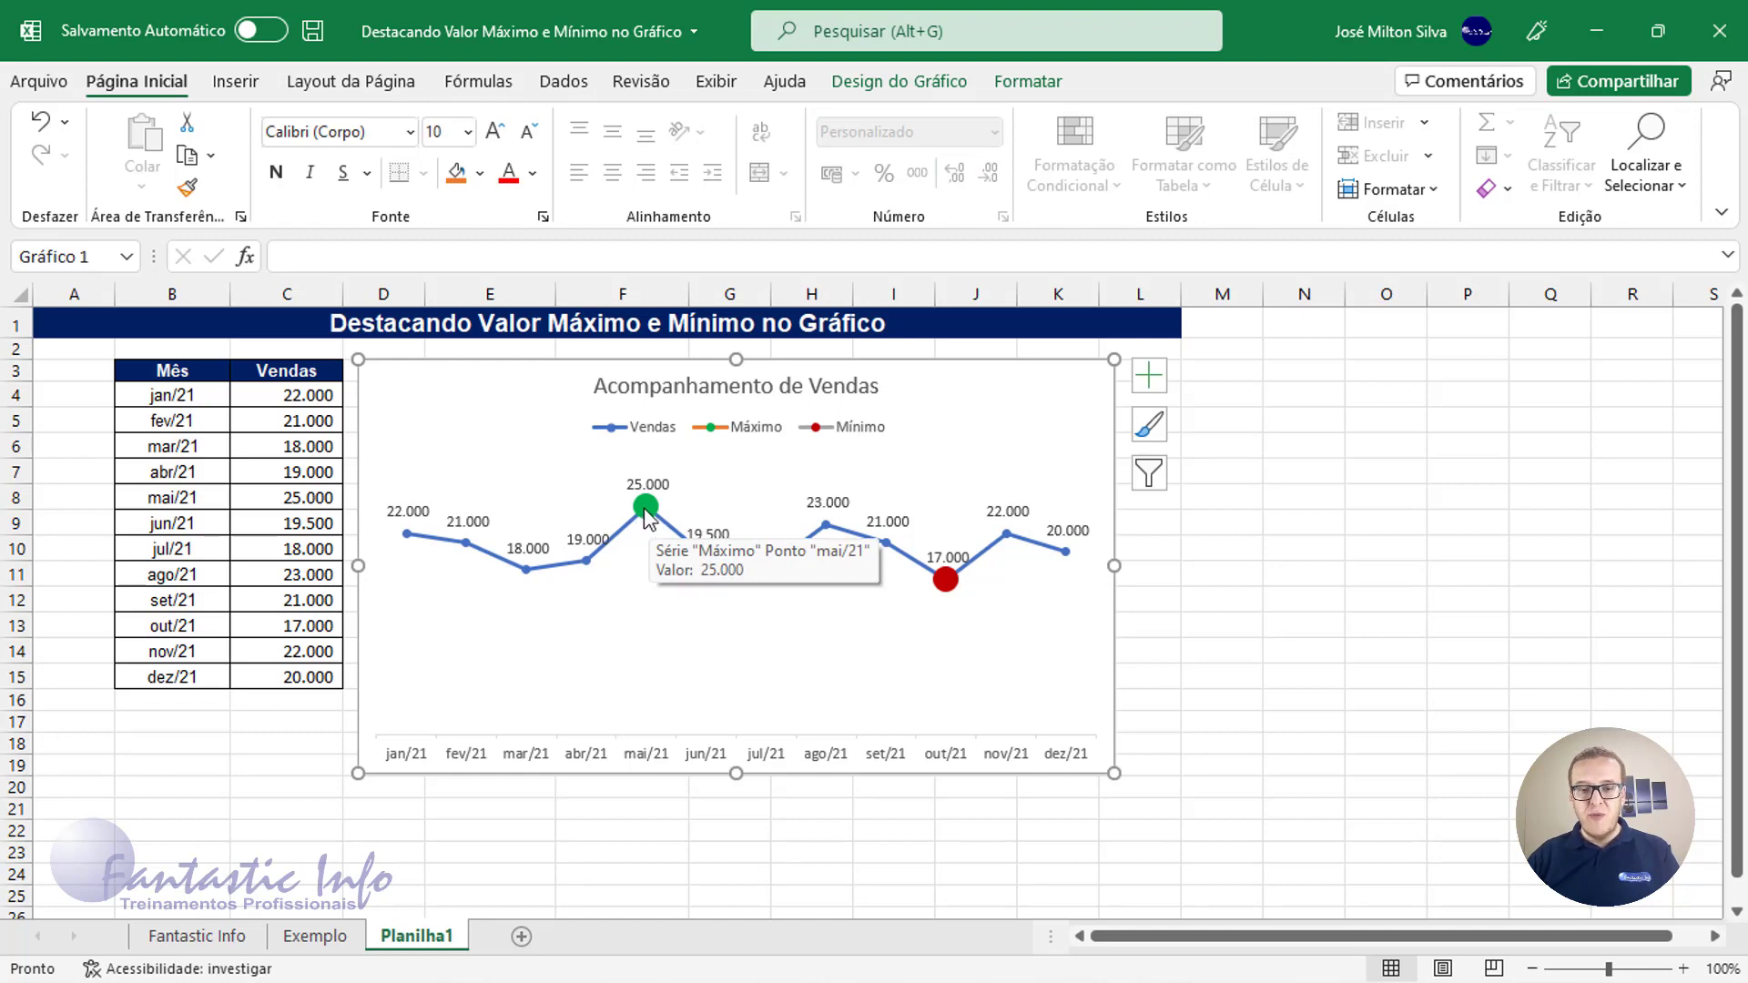
double_click(646, 507)
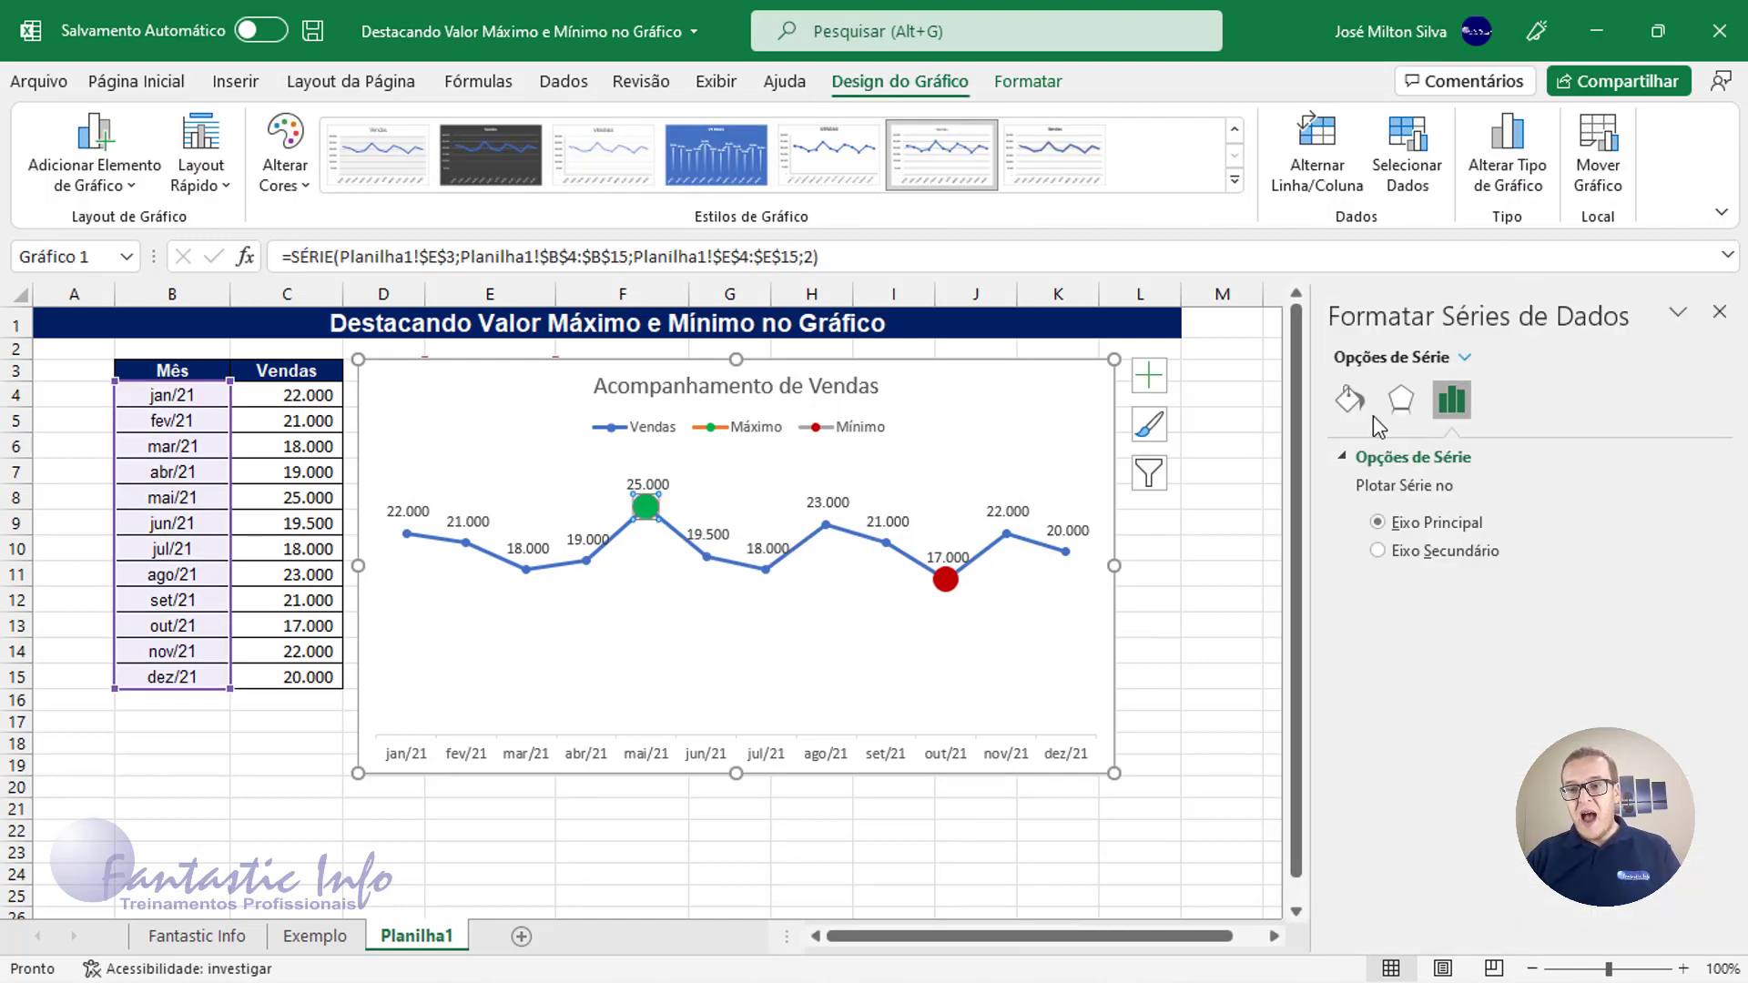
left_click(1351, 402)
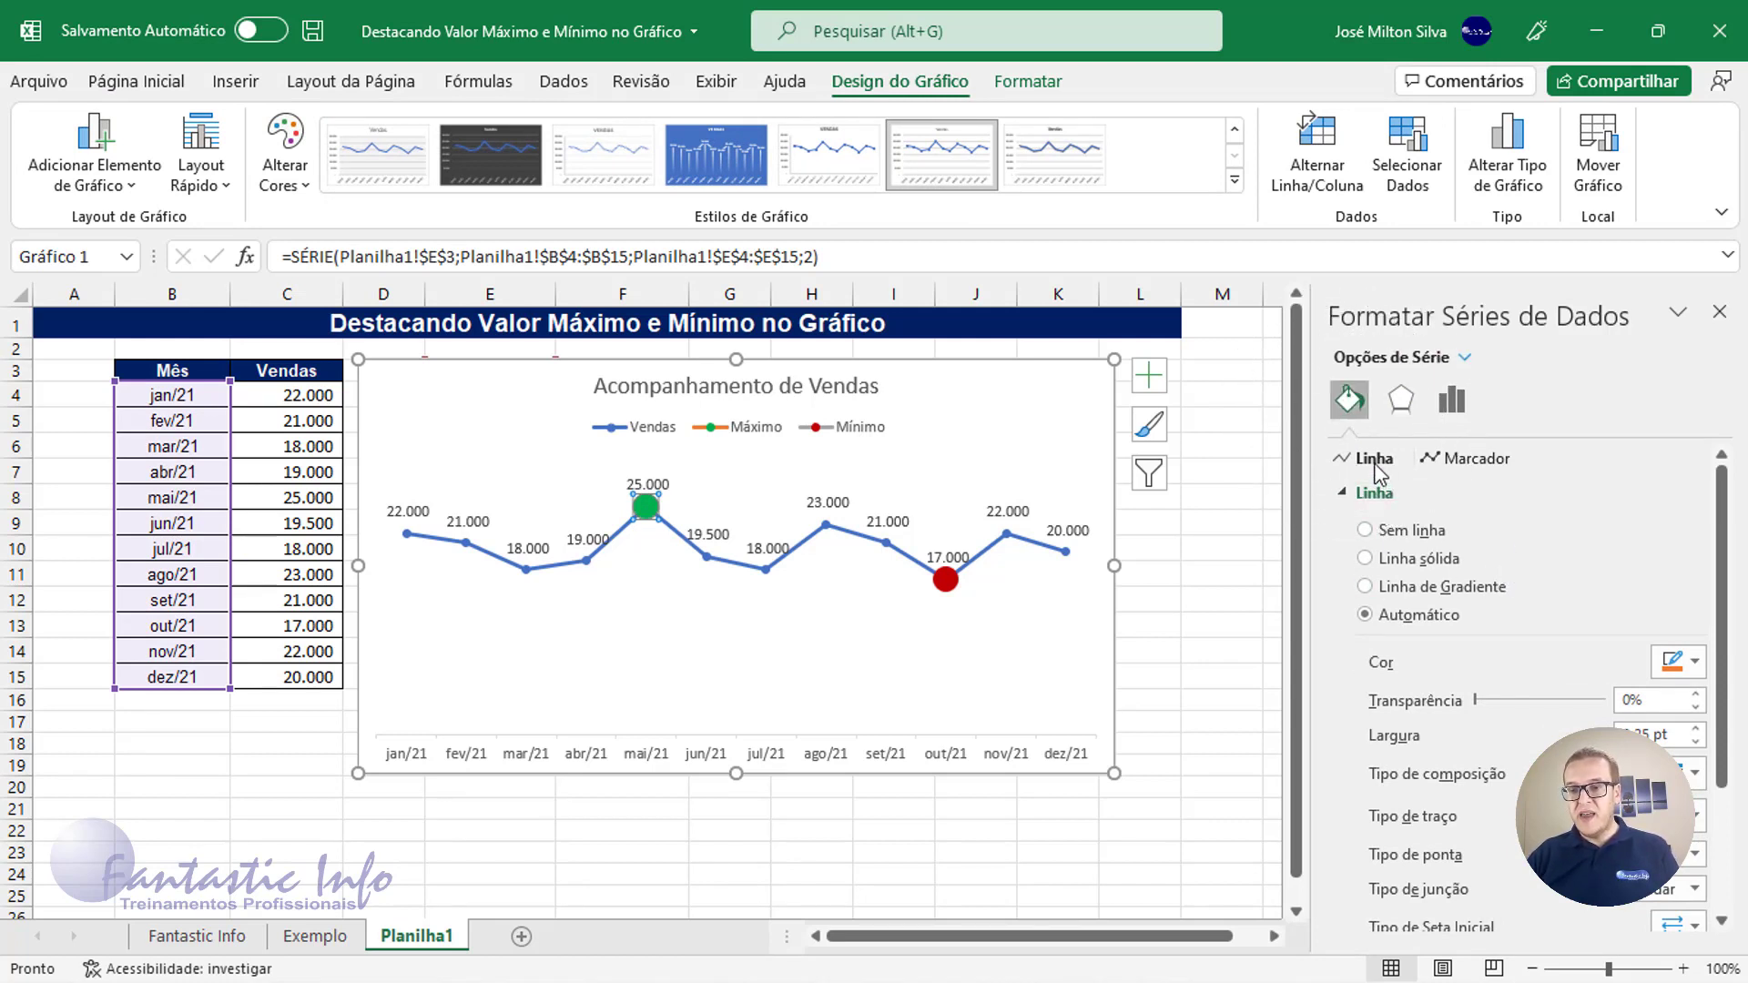
left_click(1410, 531)
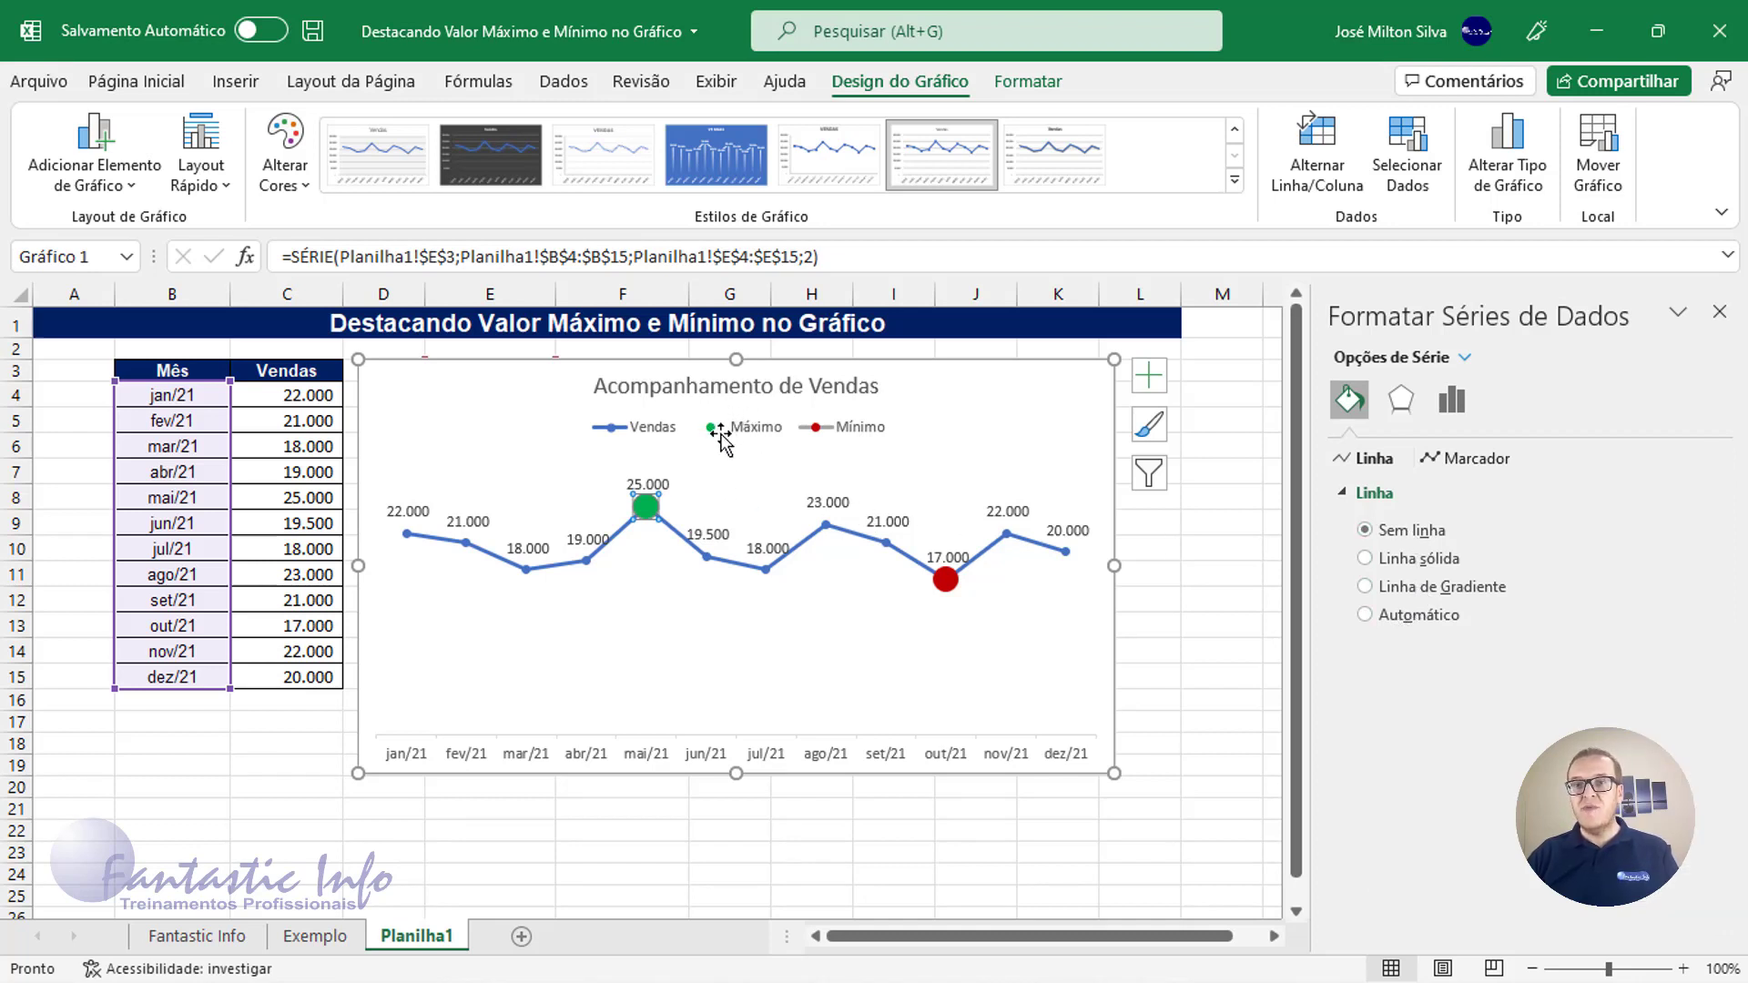
Step: Set the Mínimo series line to Sem linha and close the series formatting options
left_click(946, 583)
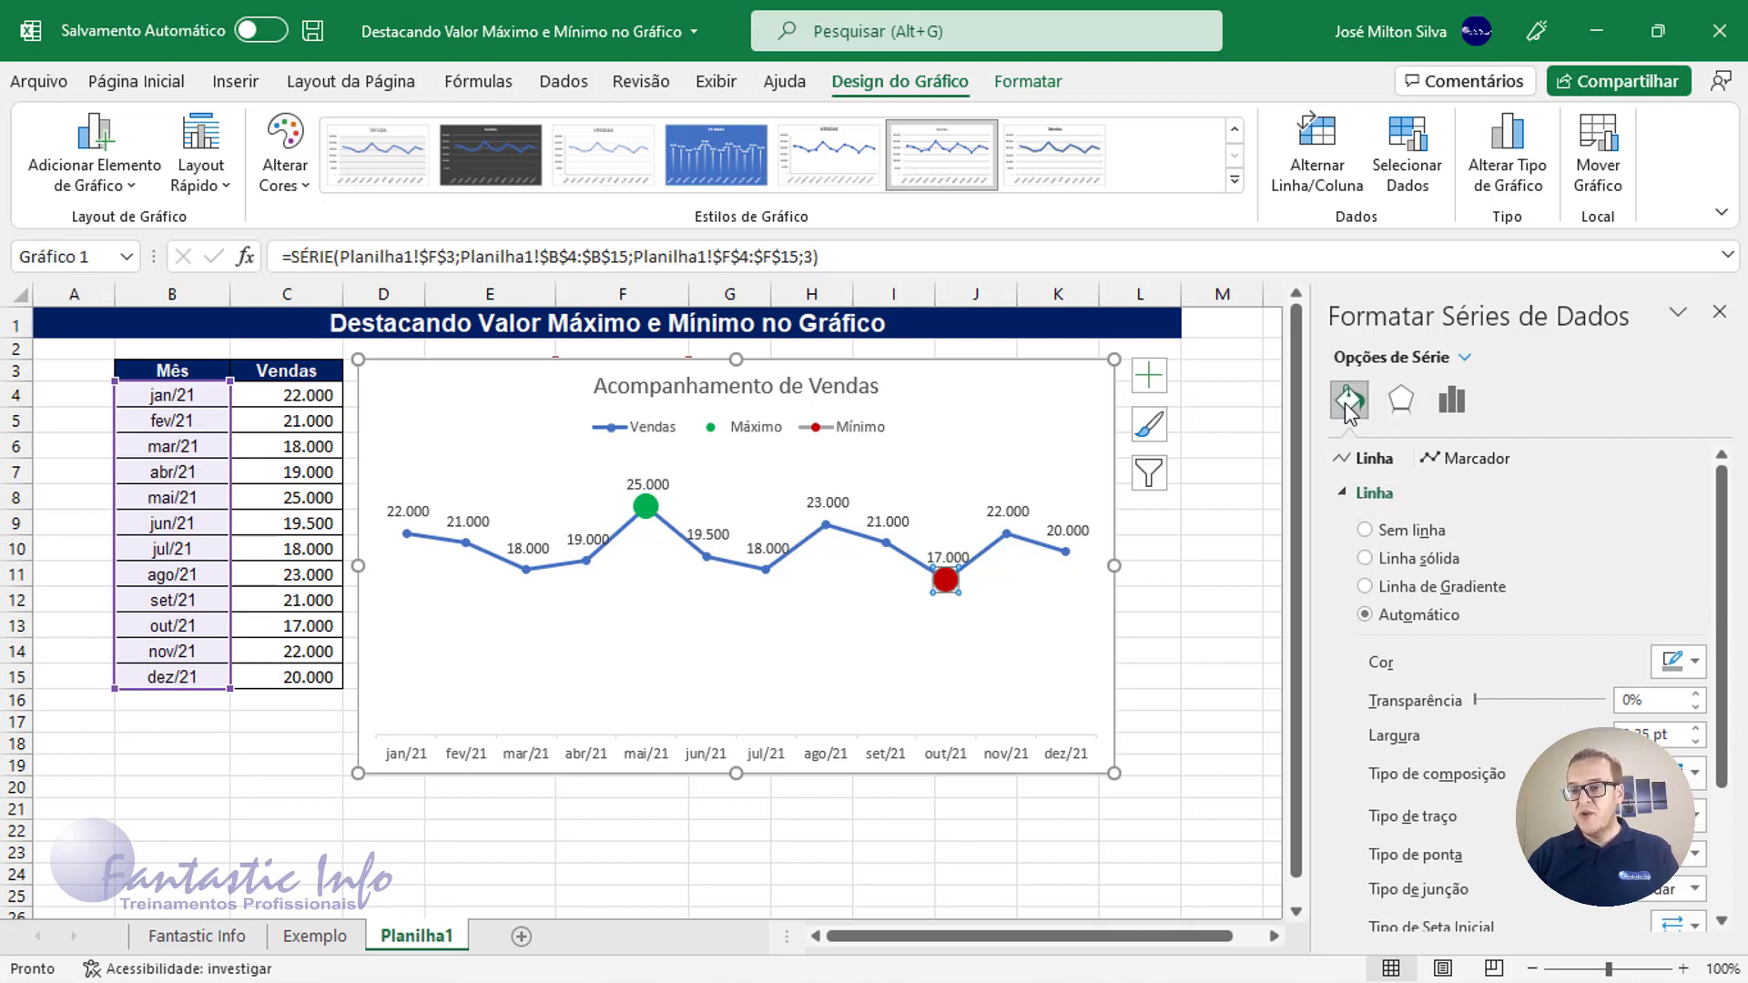
left_click(1357, 497)
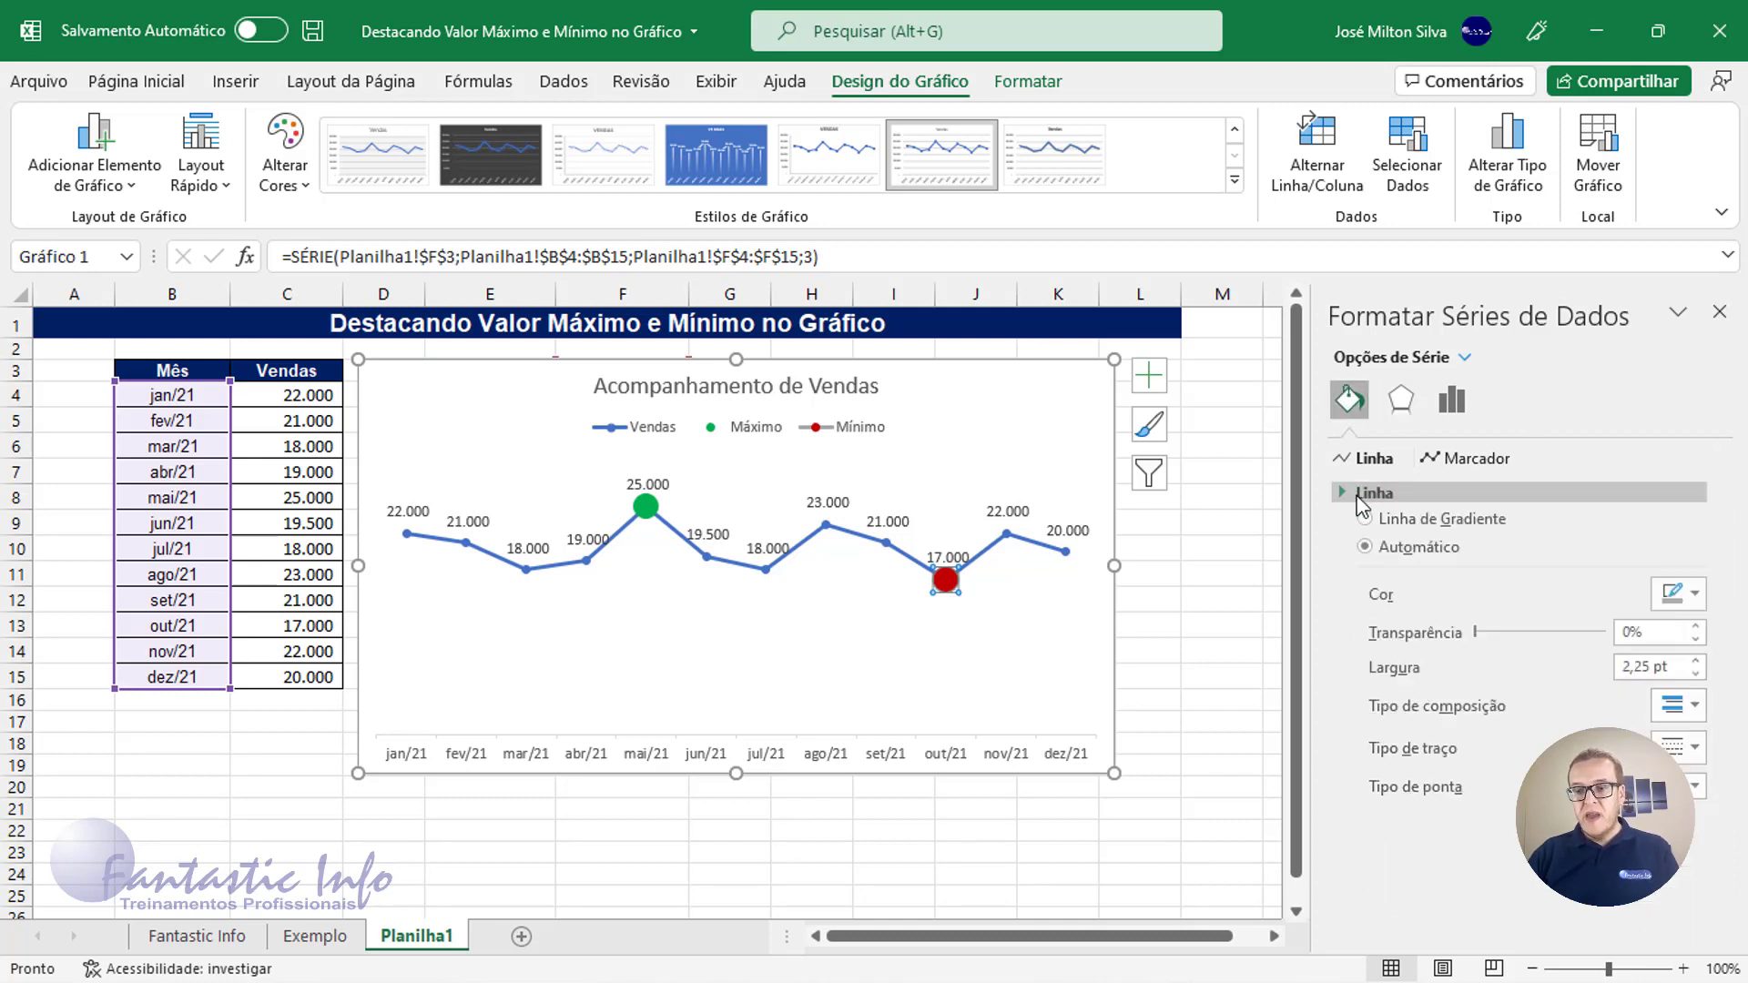
left_click(1363, 496)
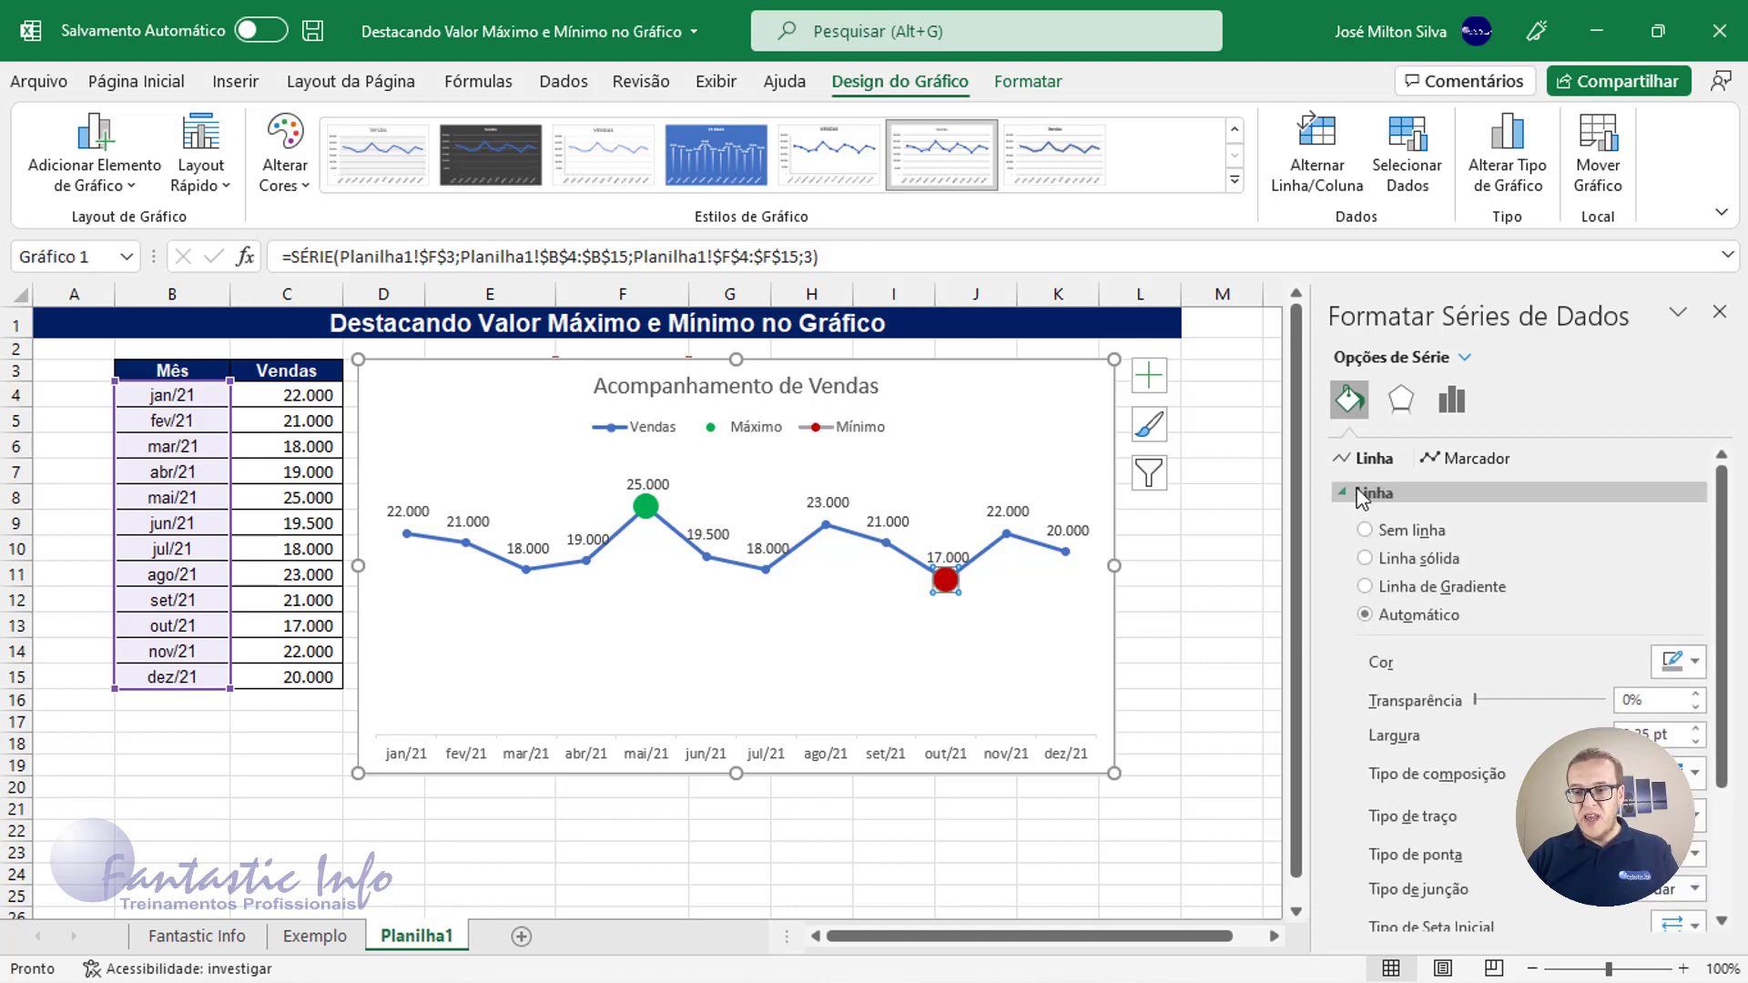
left_click(1398, 533)
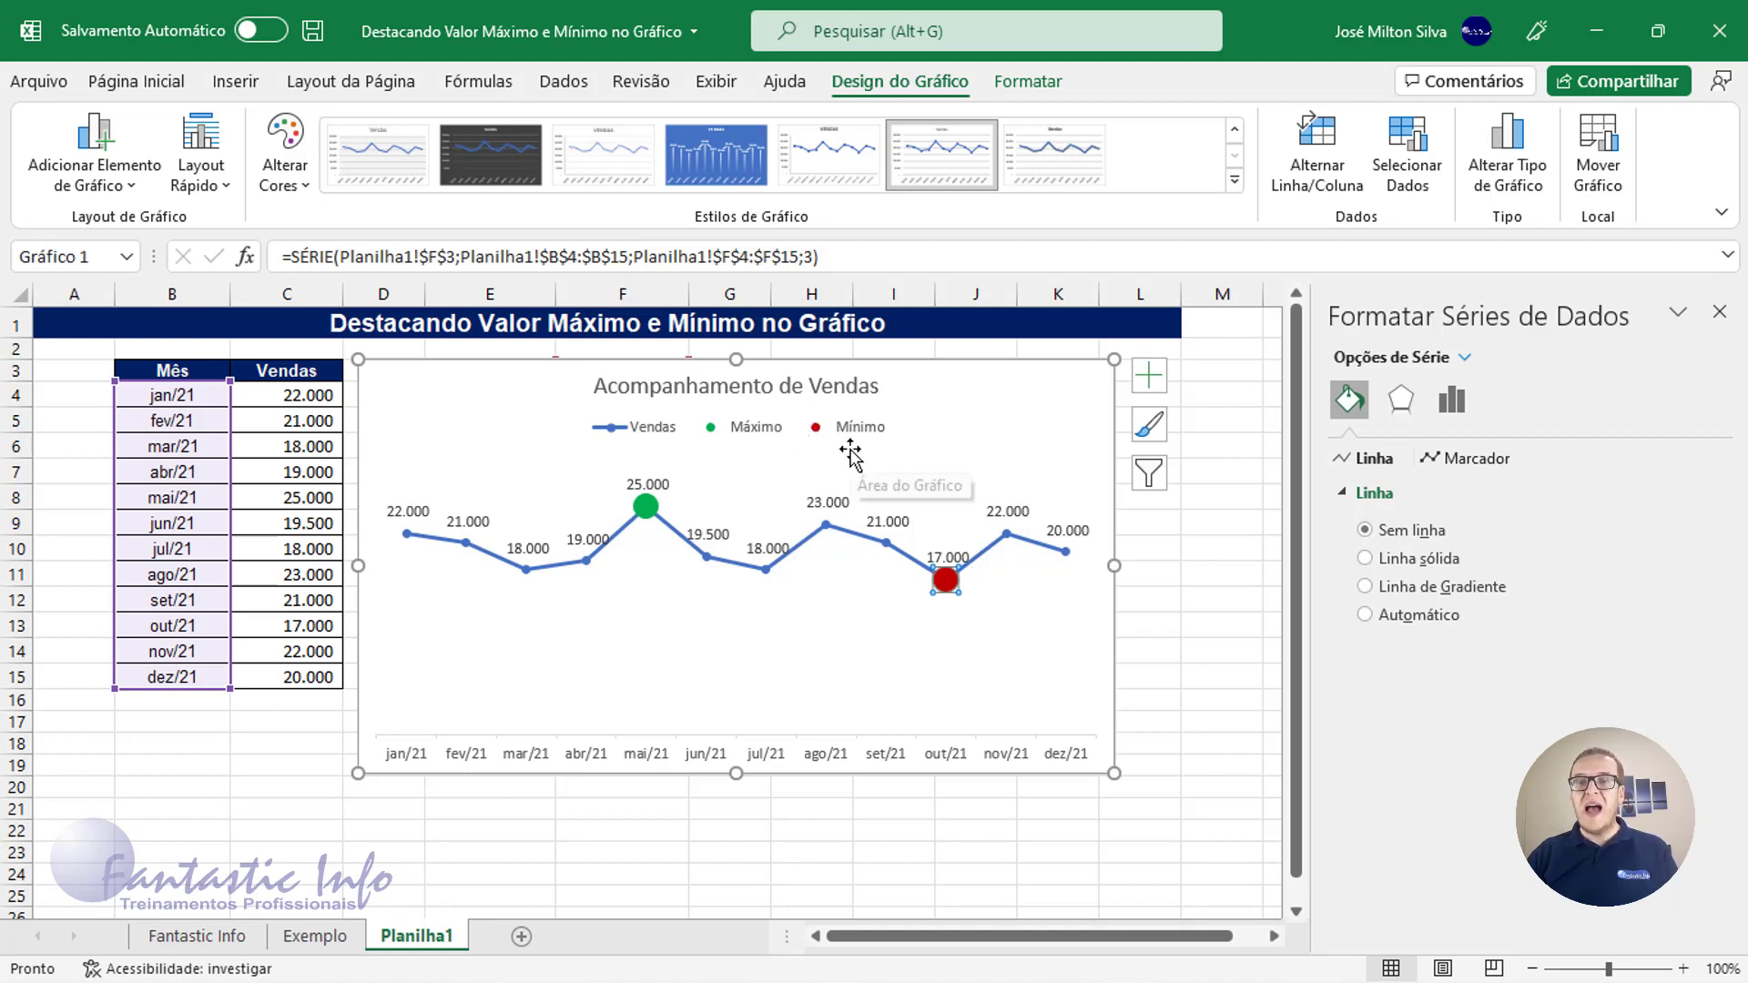
left_click(1717, 311)
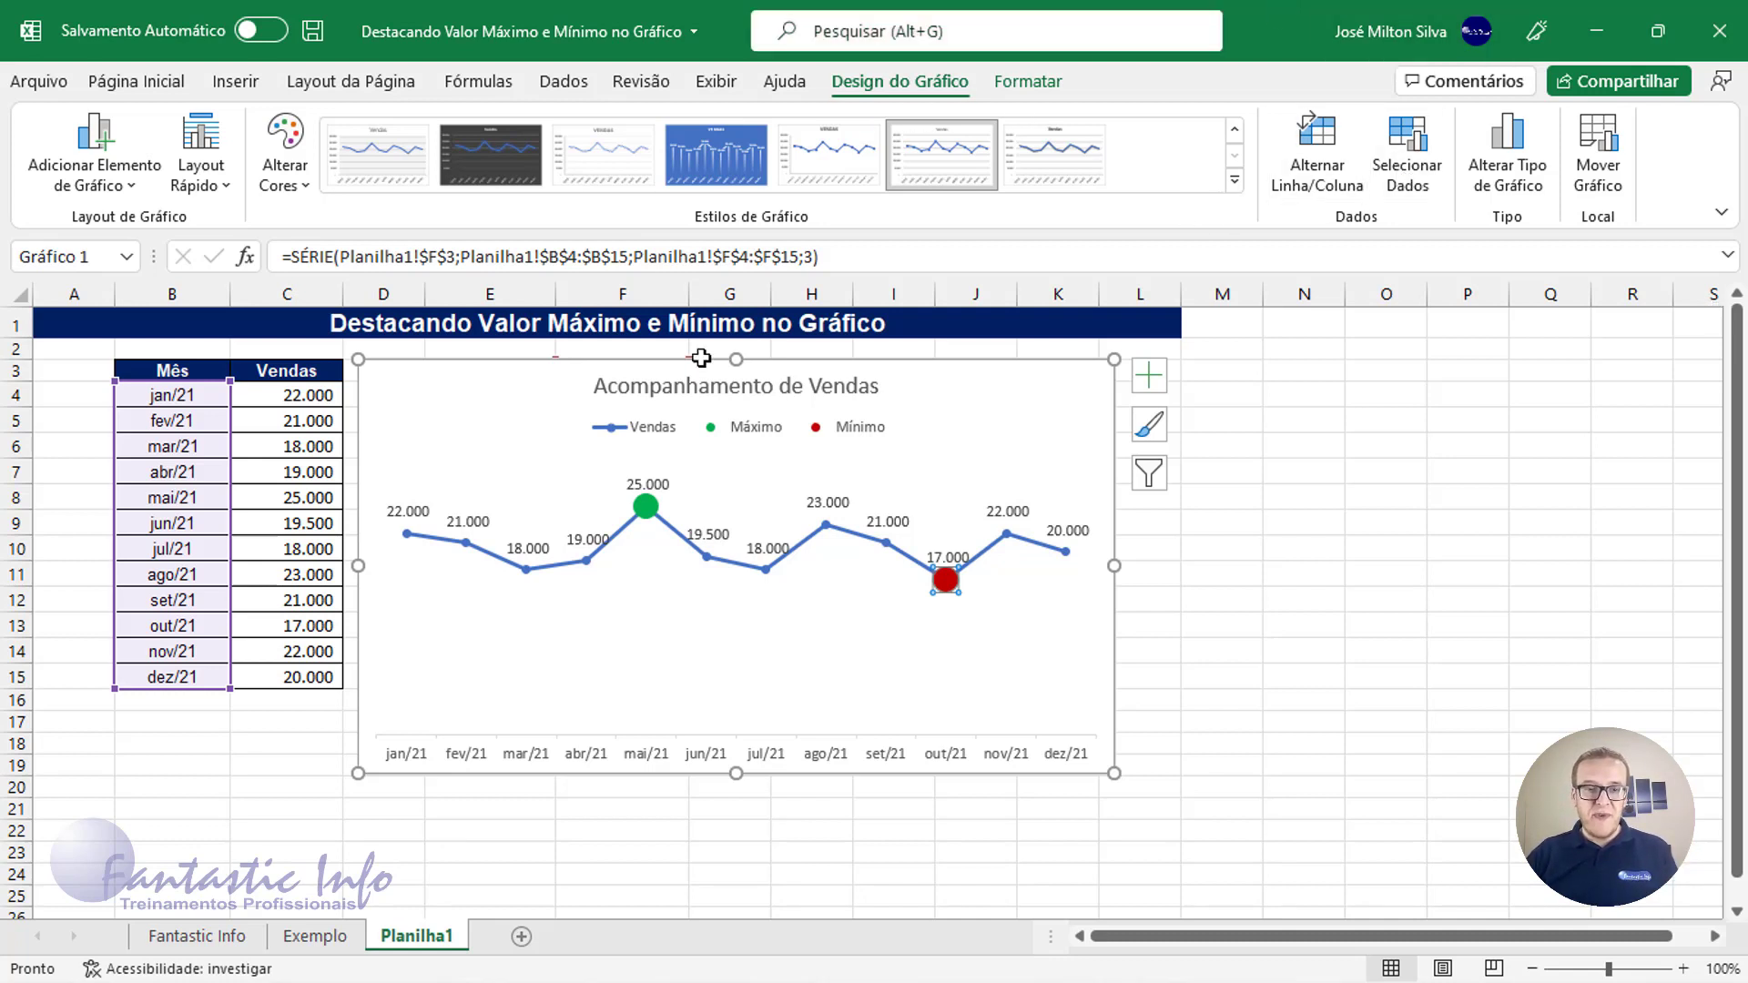
Step: Move the chart off the helper columns and hide columns E and F
left_click_drag(453, 382, 812, 368)
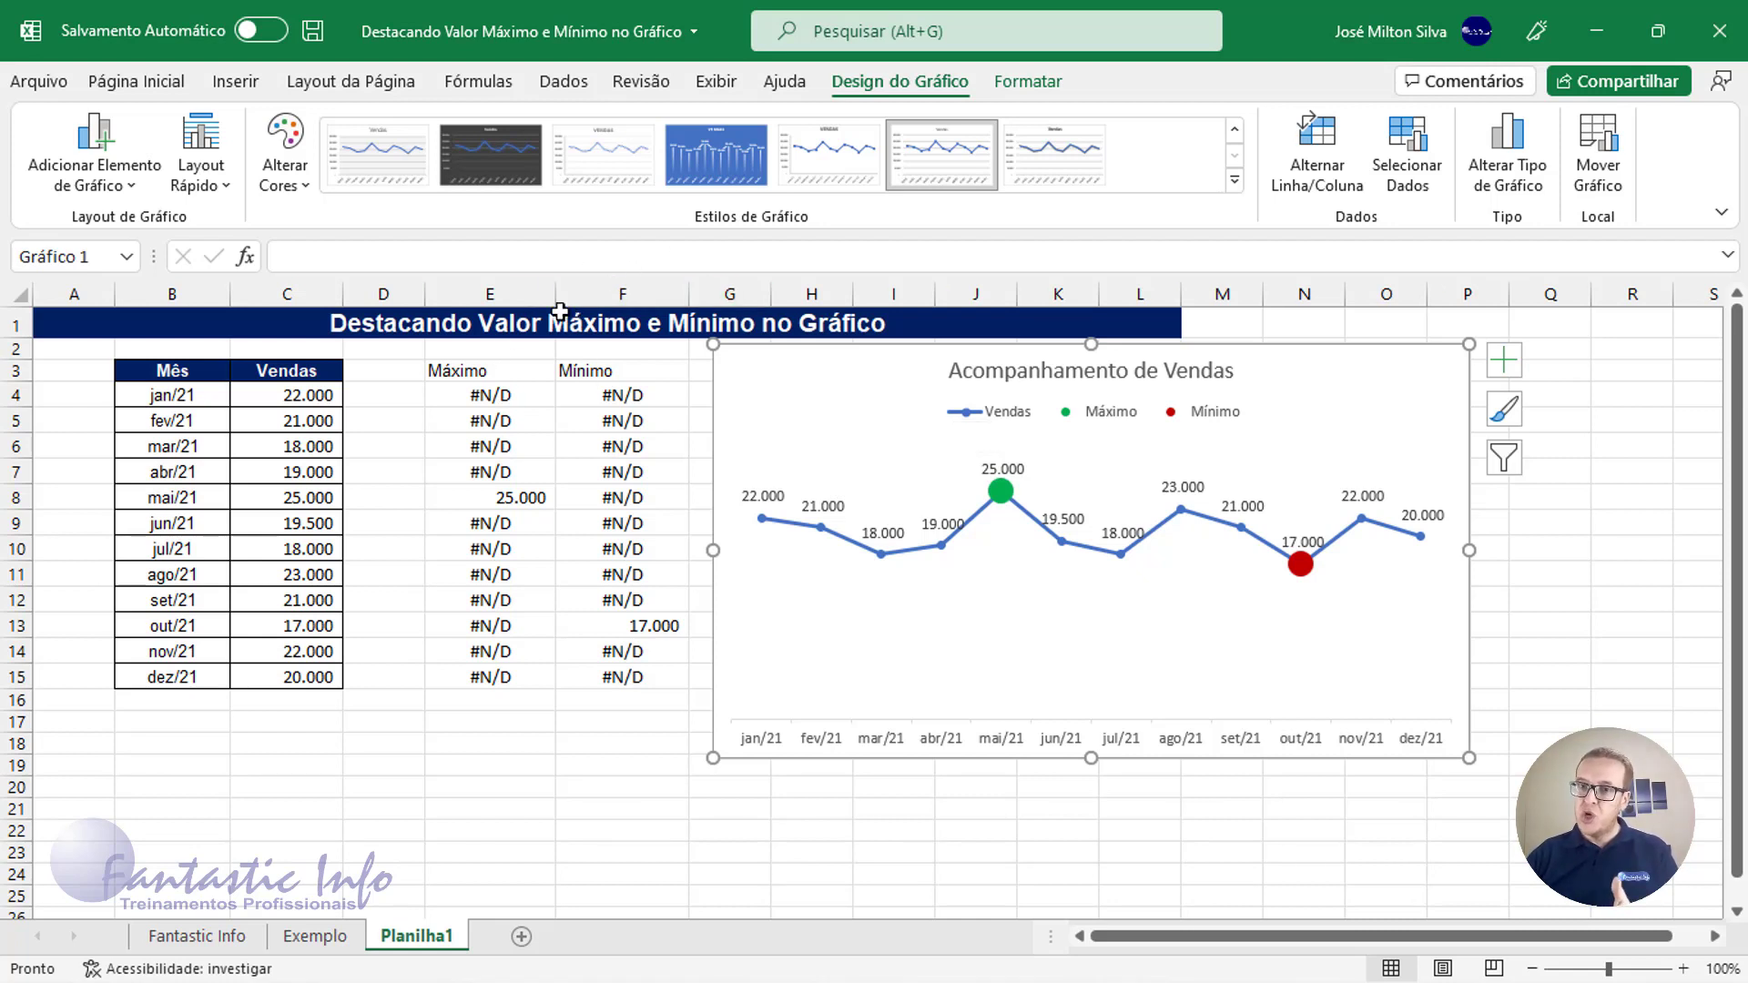
left_click(492, 290)
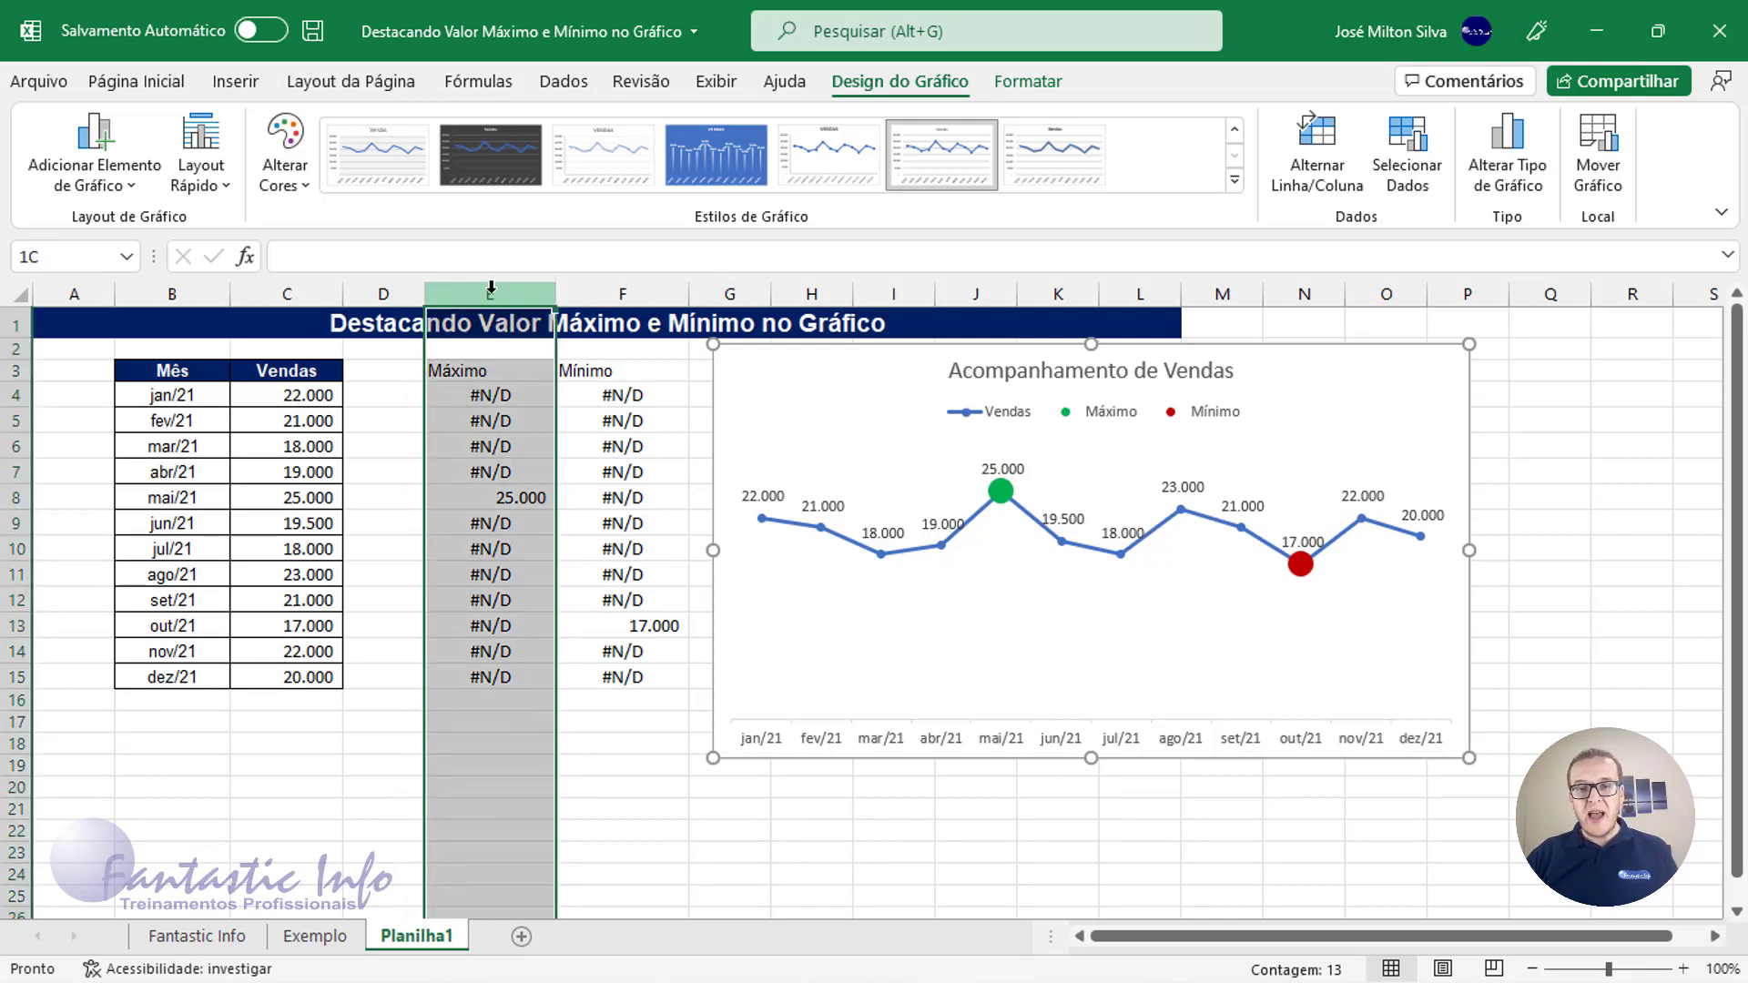
left_click_drag(492, 290, 587, 290)
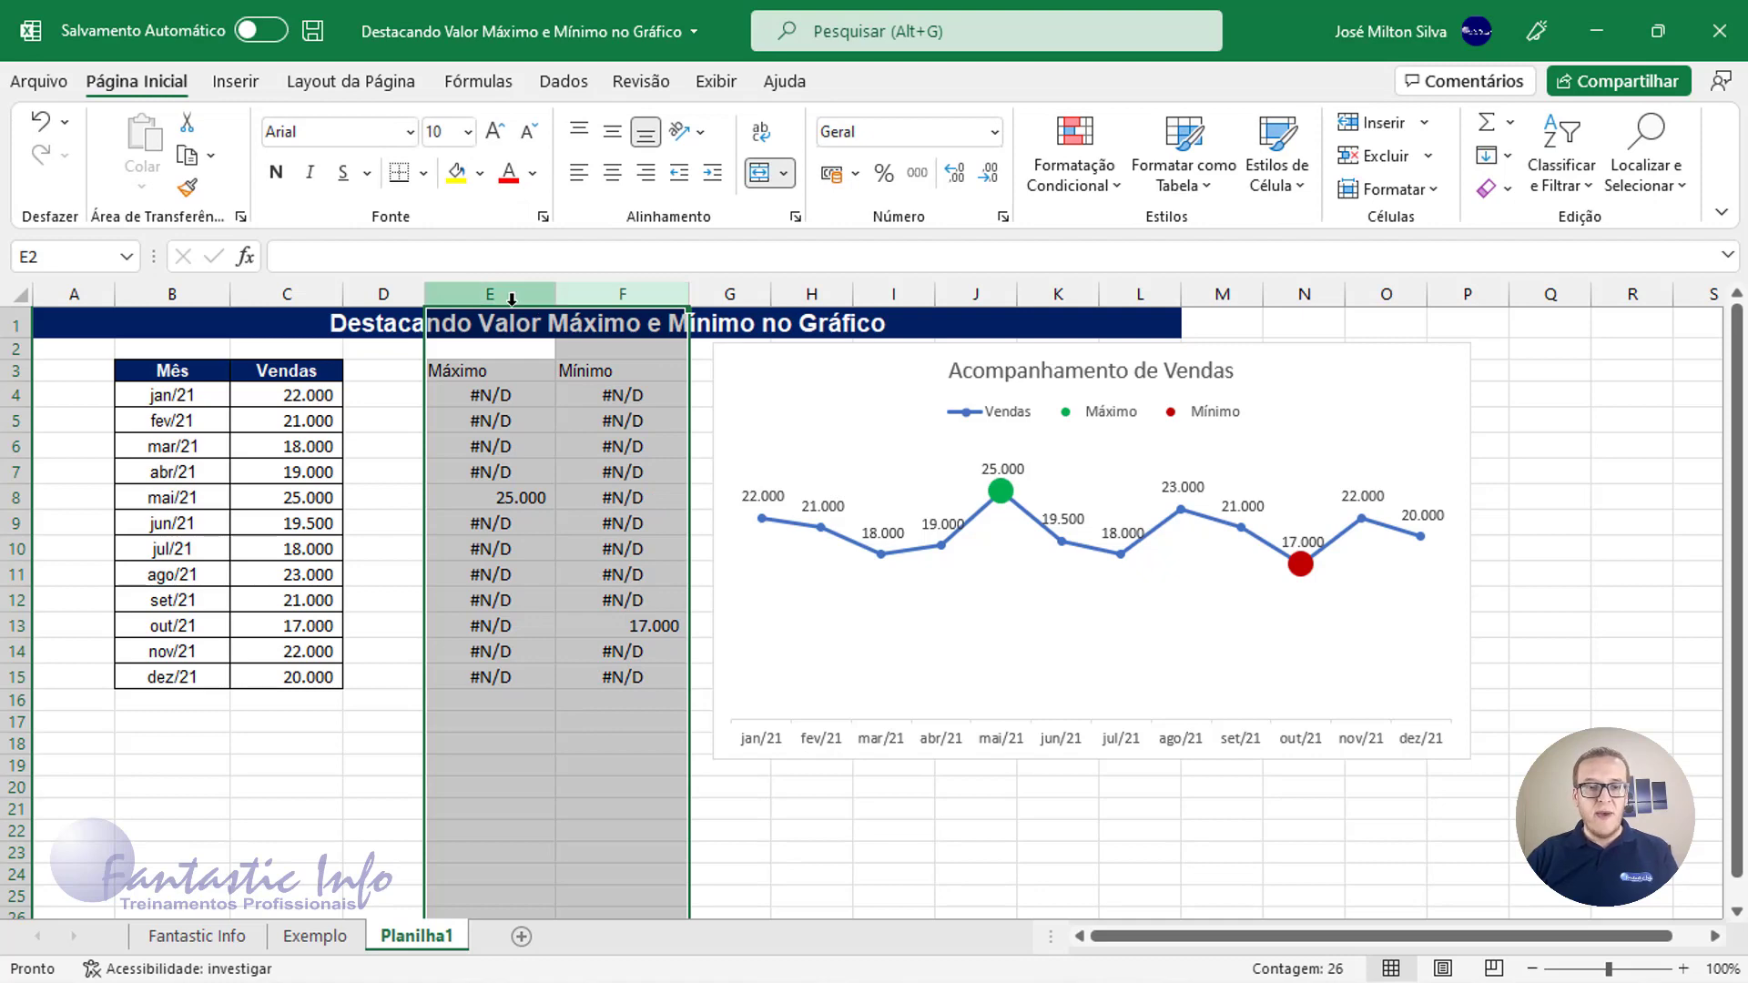
right_click(511, 299)
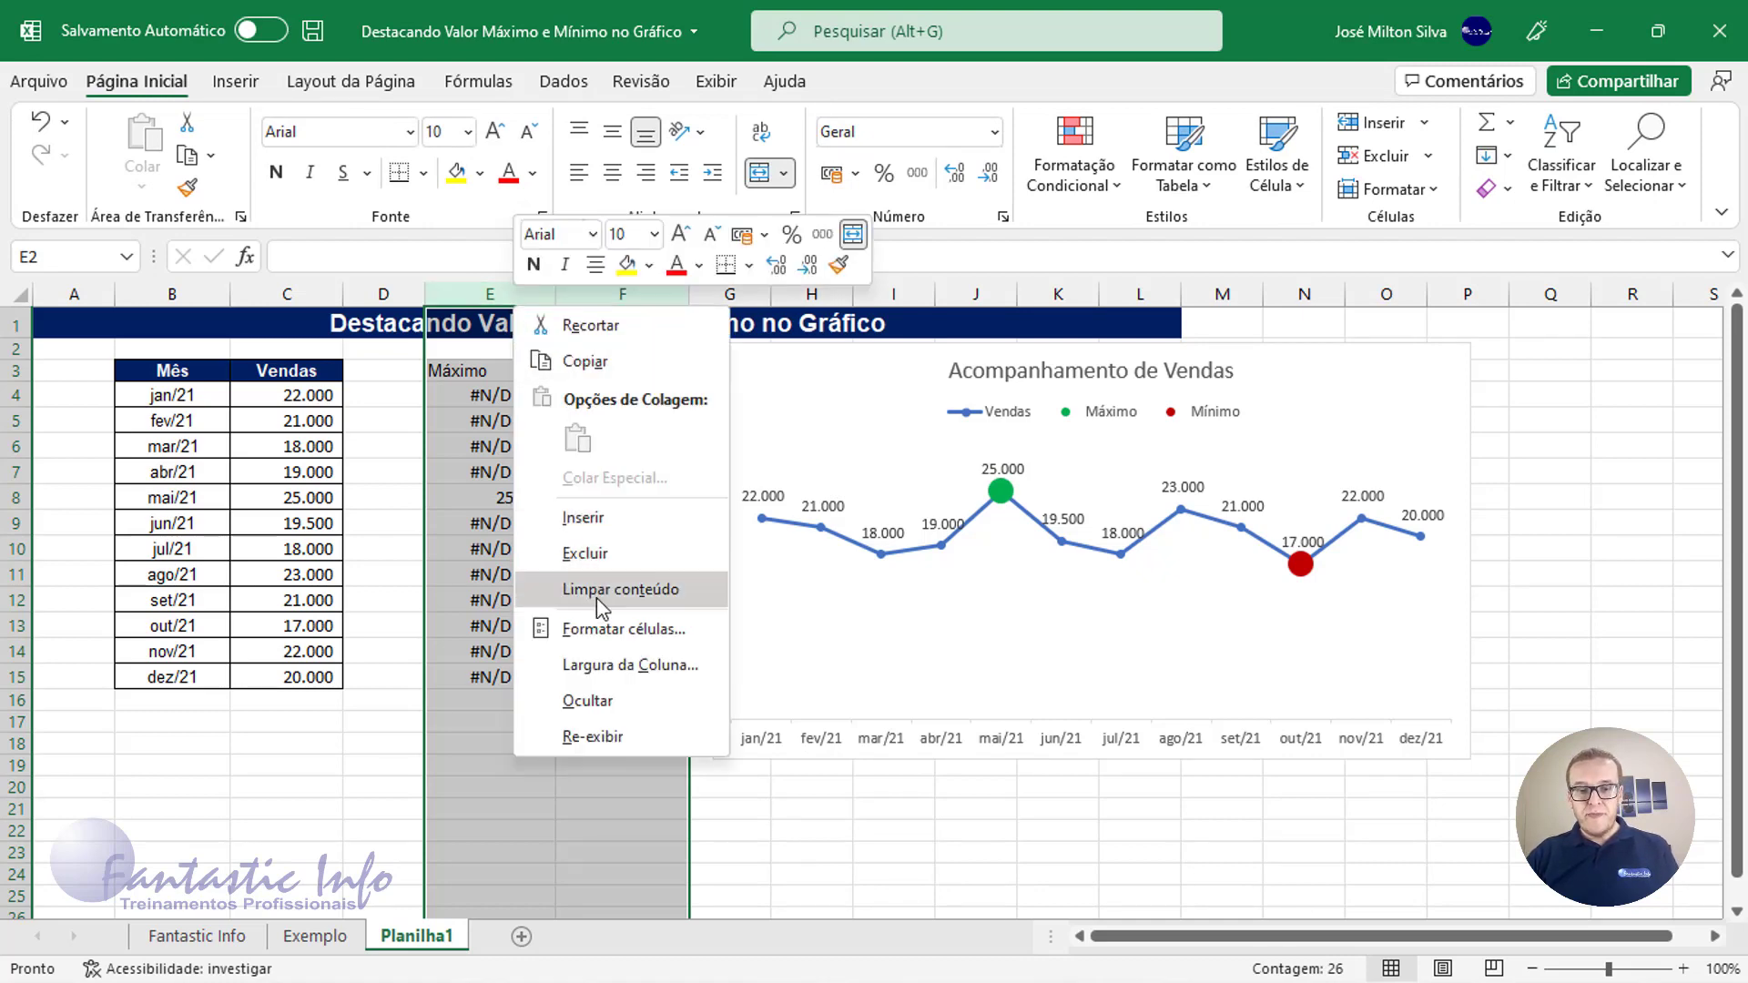
left_click(608, 708)
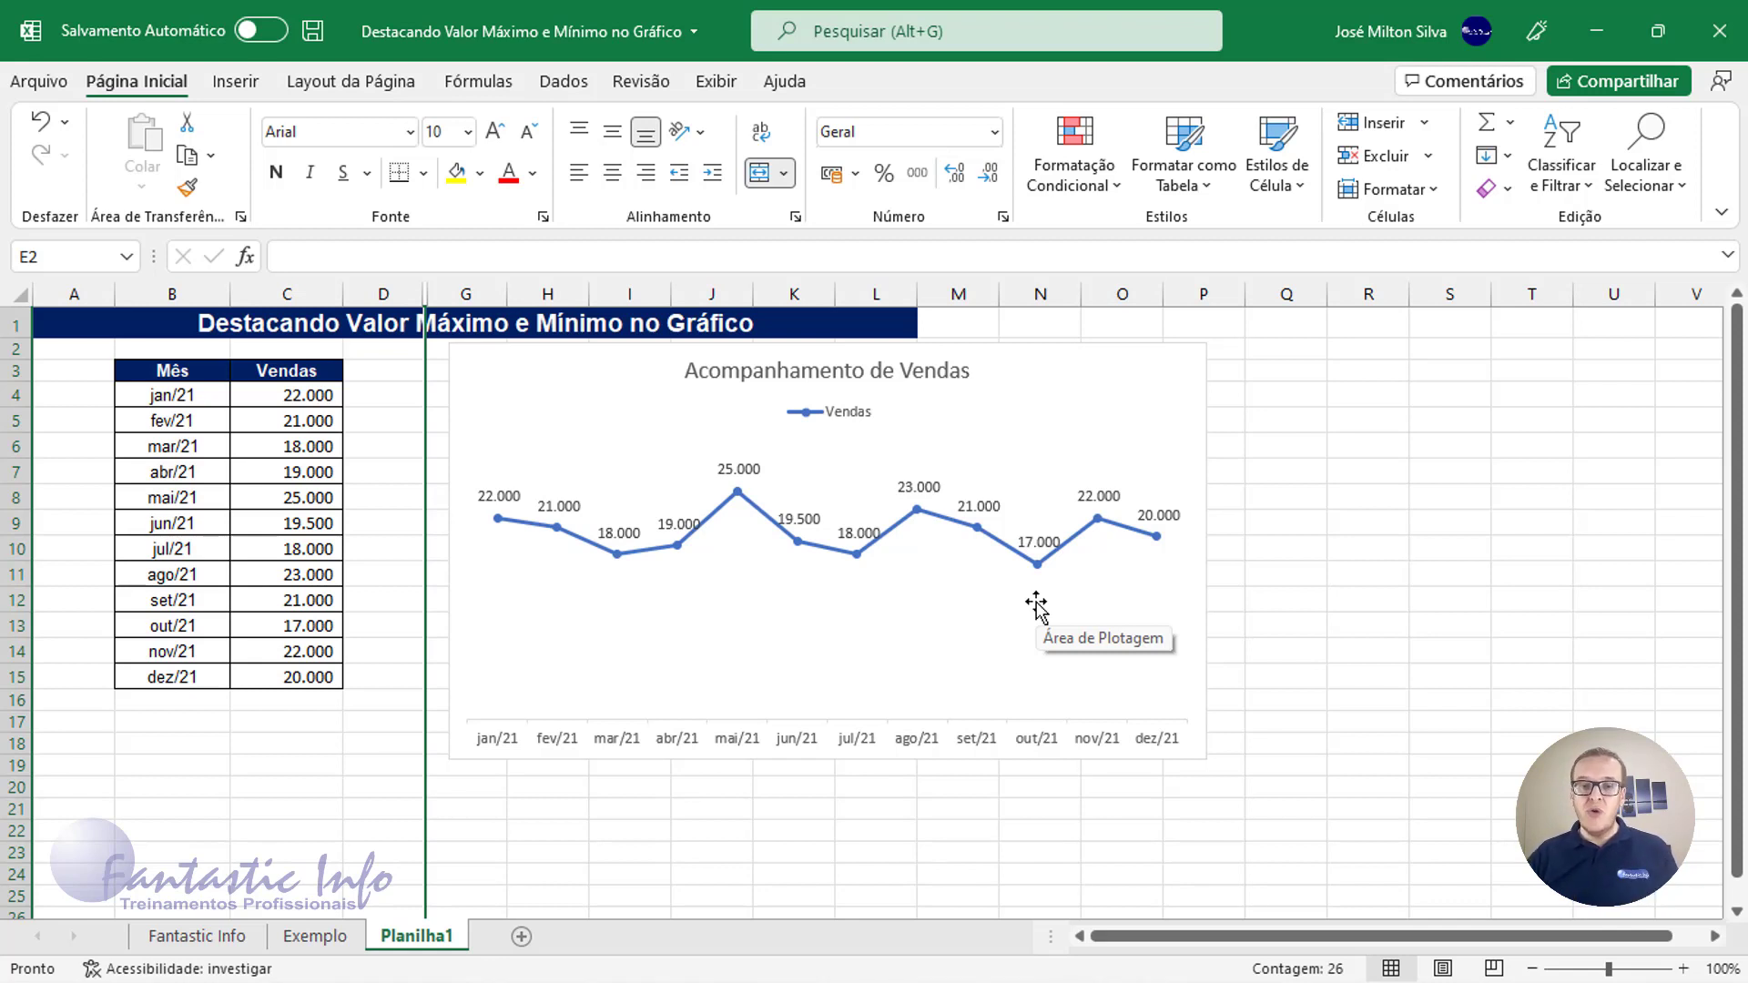
Step: Enable Mostrar dados em linhas e colunas ocultas in the chart's data source settings, and move the chart closer to the sales table
left_click(565, 405)
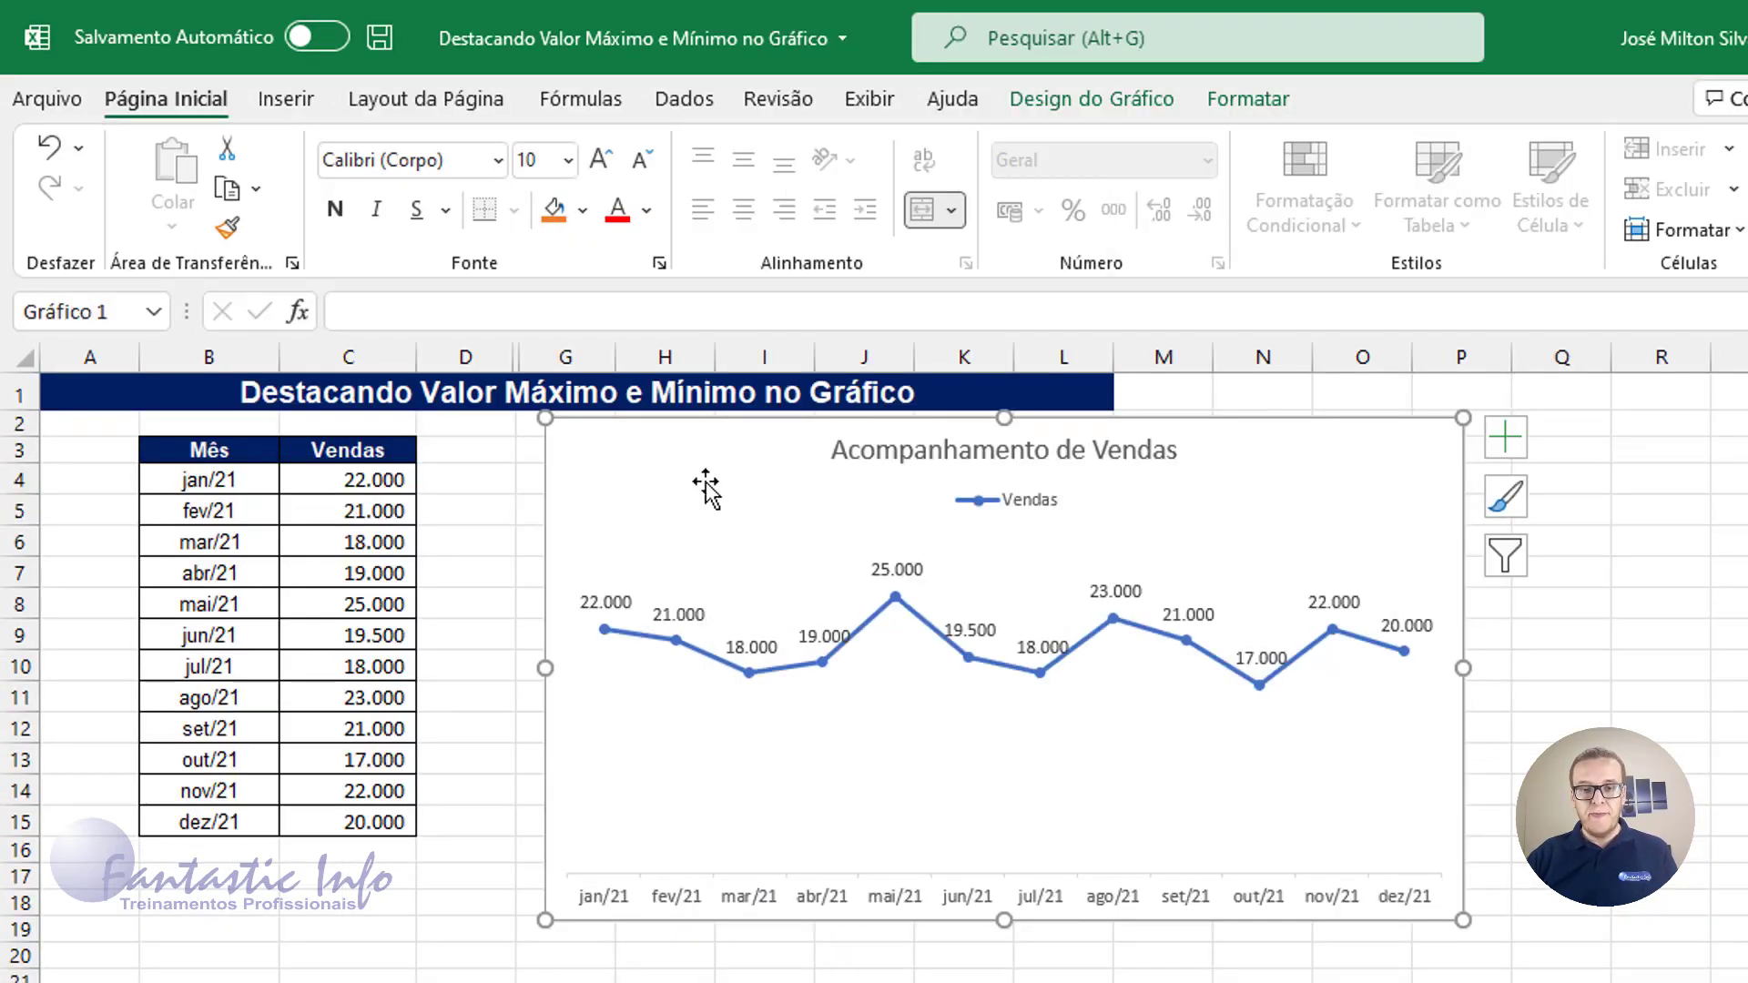
right_click(706, 481)
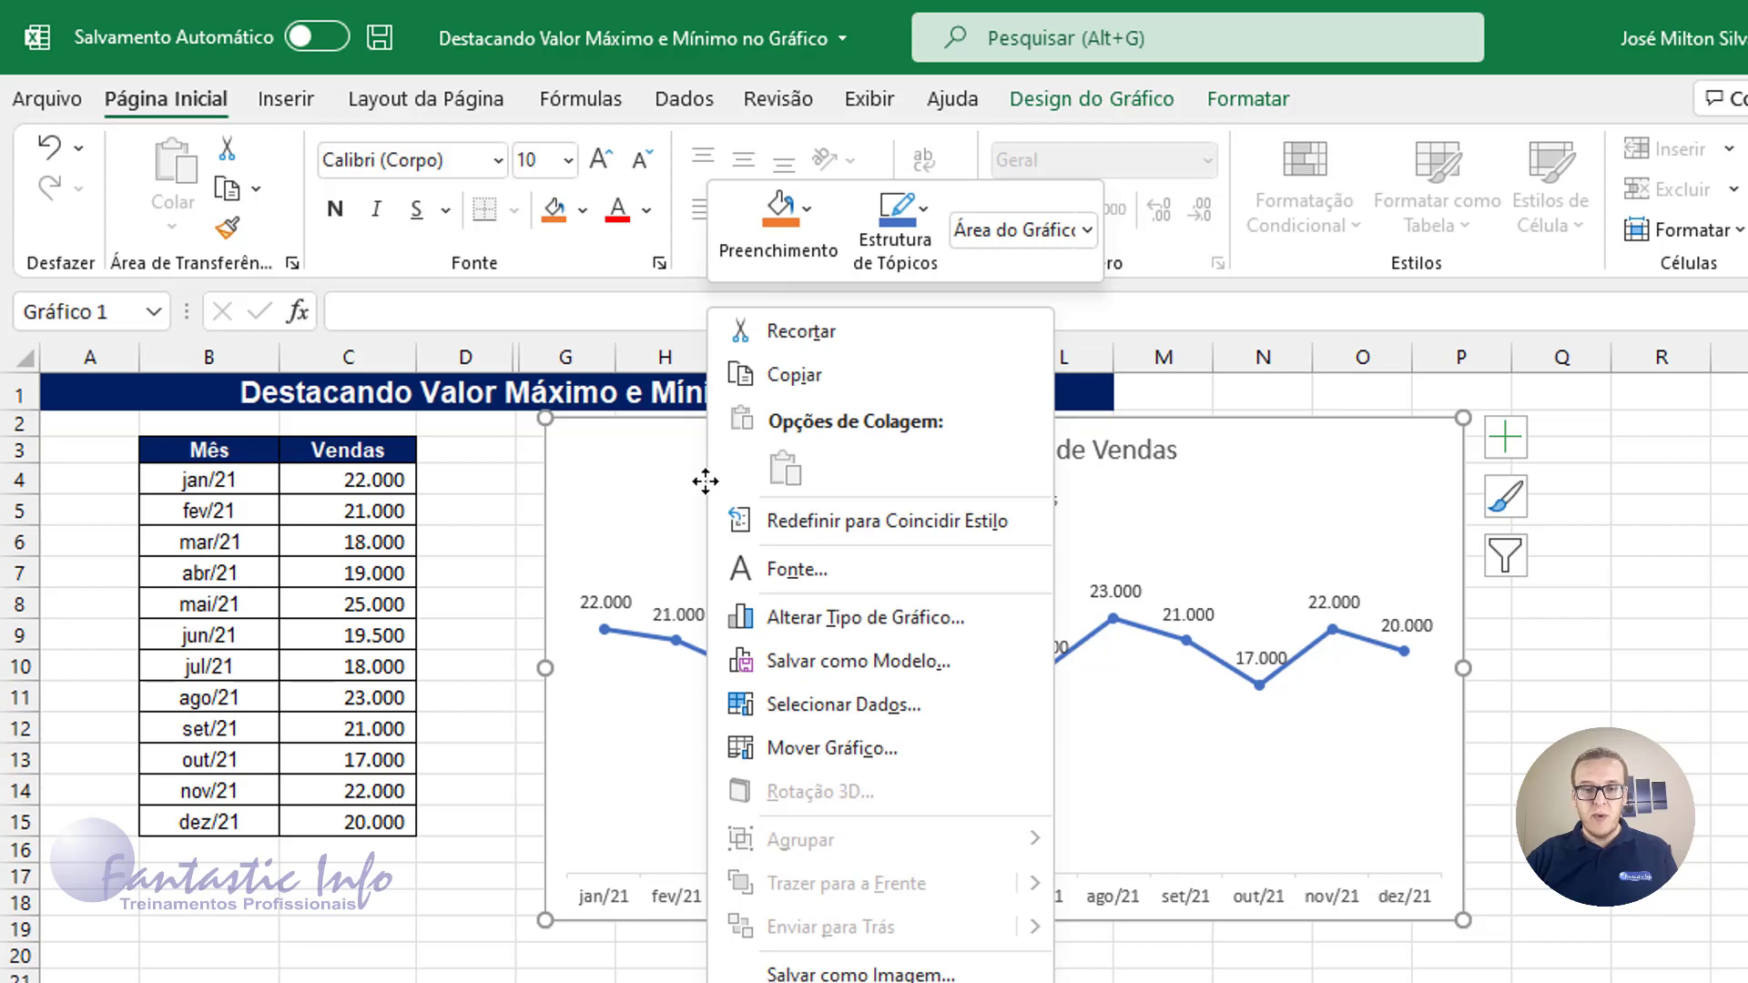
left_click(887, 708)
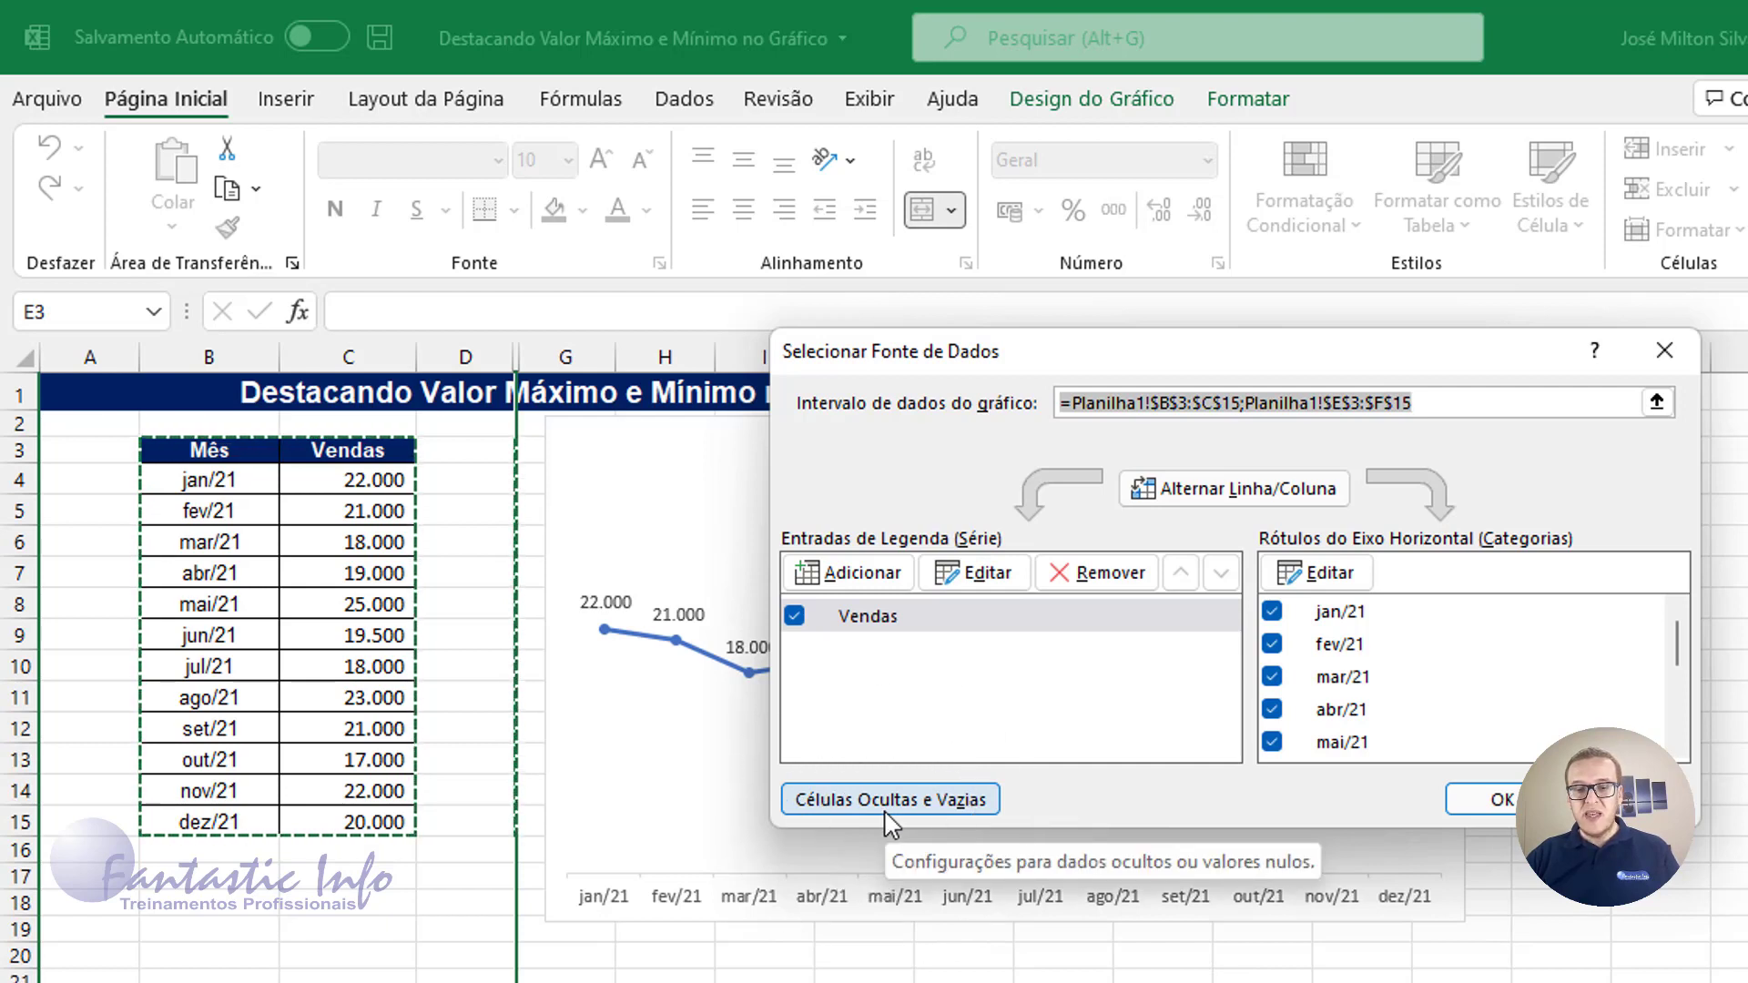
key("ctrl")
key("ctrl")
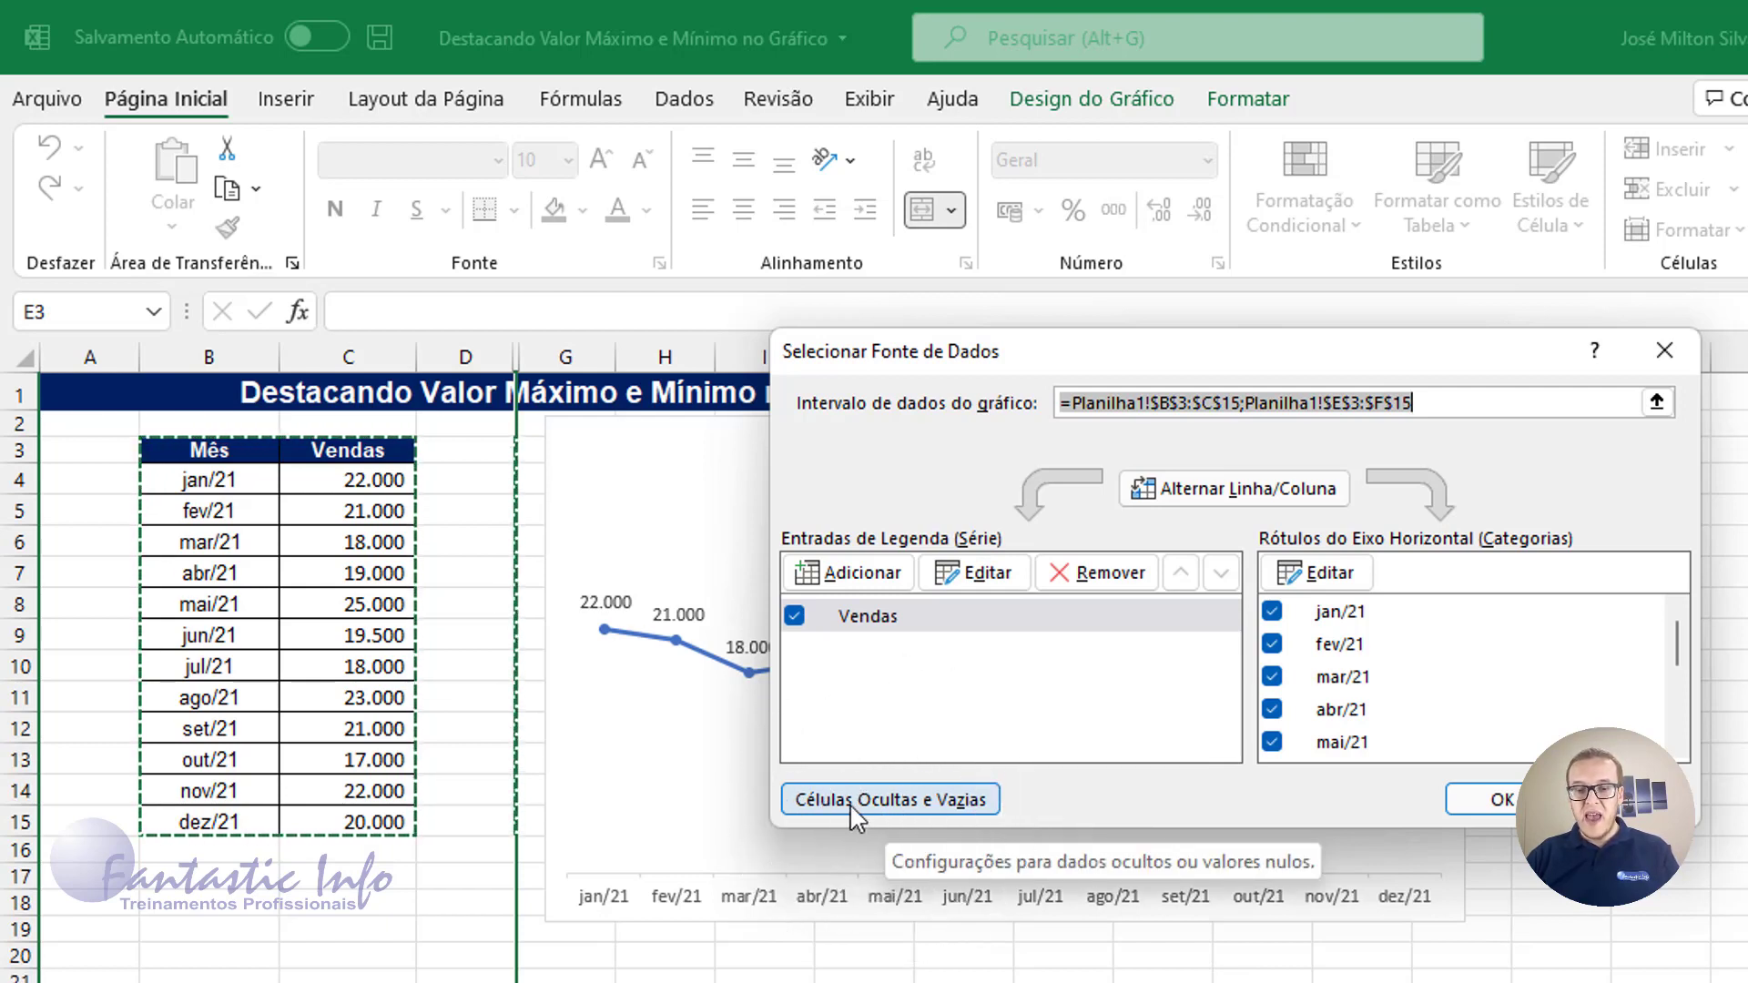
key("ctrl")
key("ctrl")
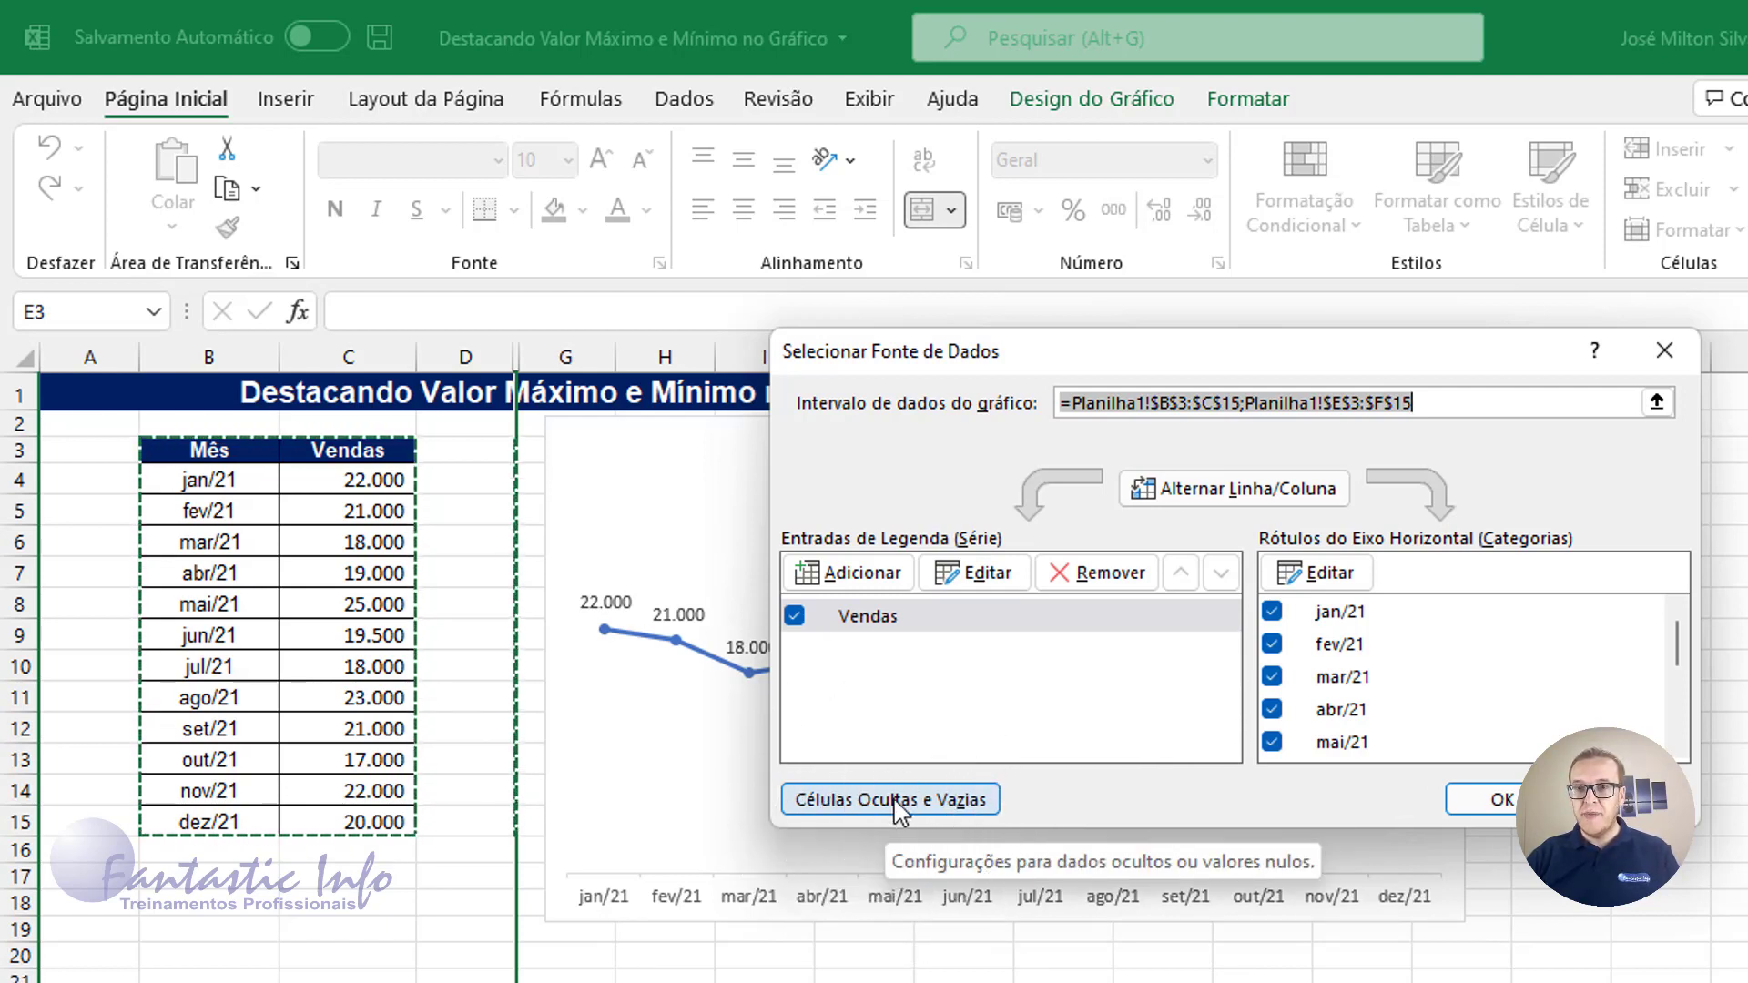
left_click(899, 801)
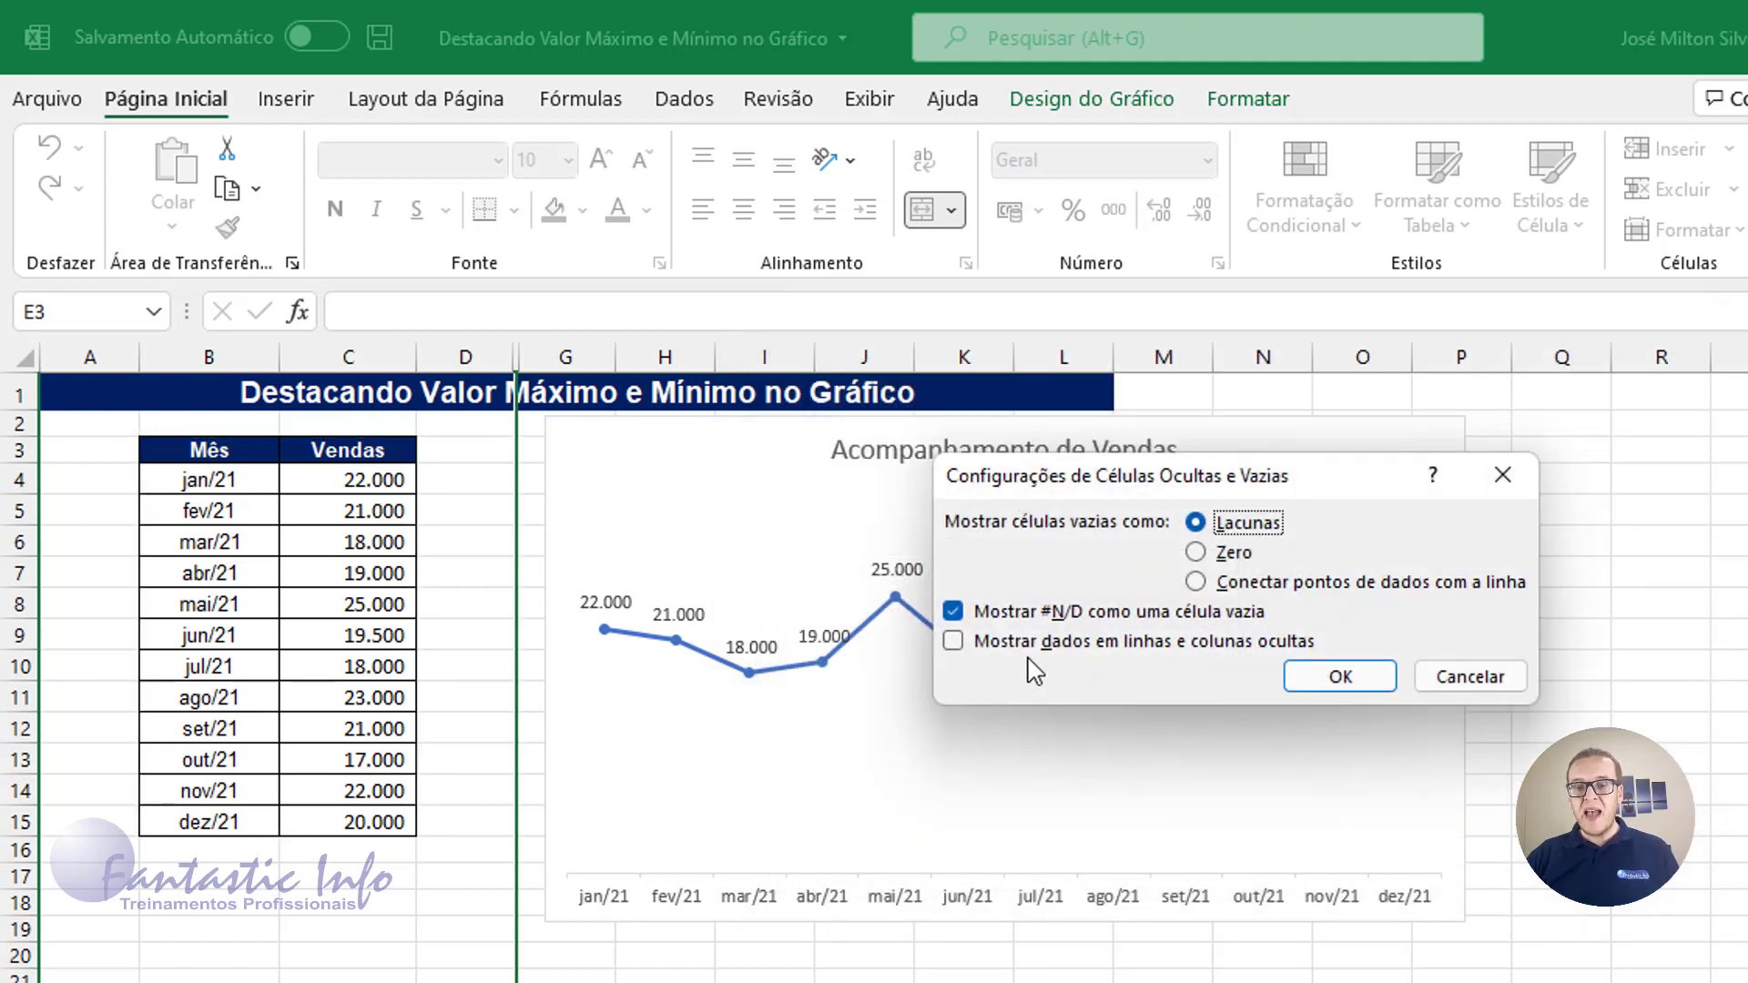
left_click(983, 645)
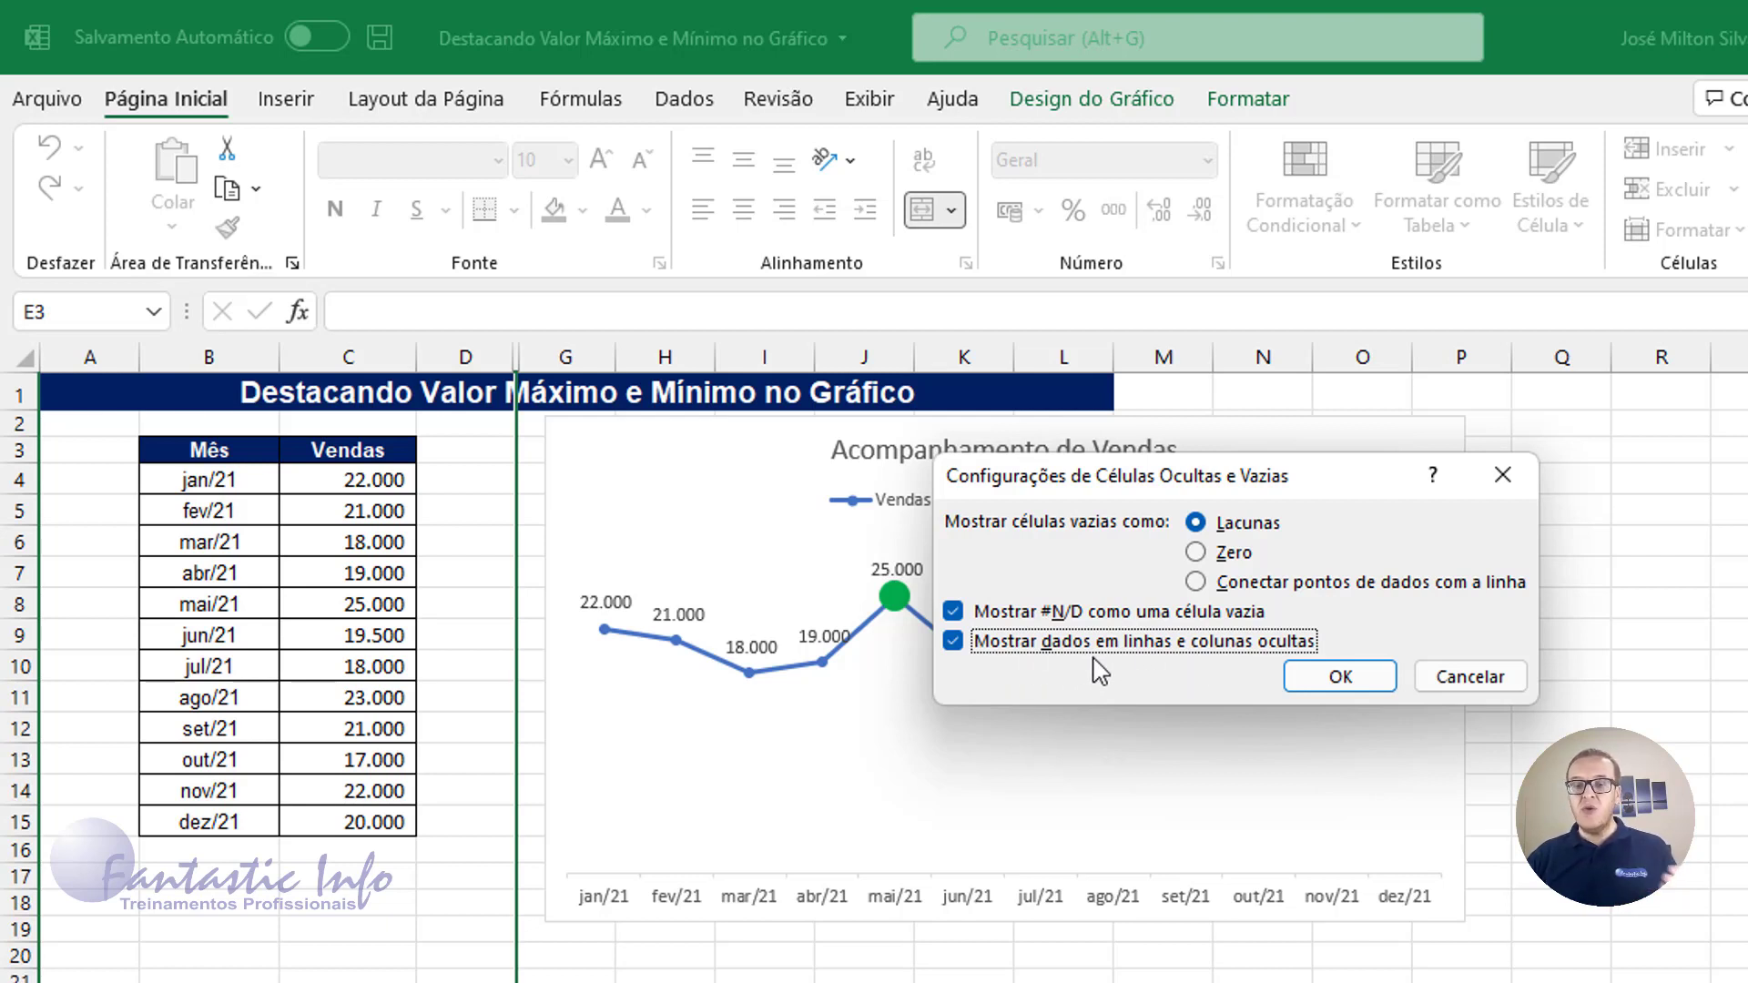
left_click(1354, 681)
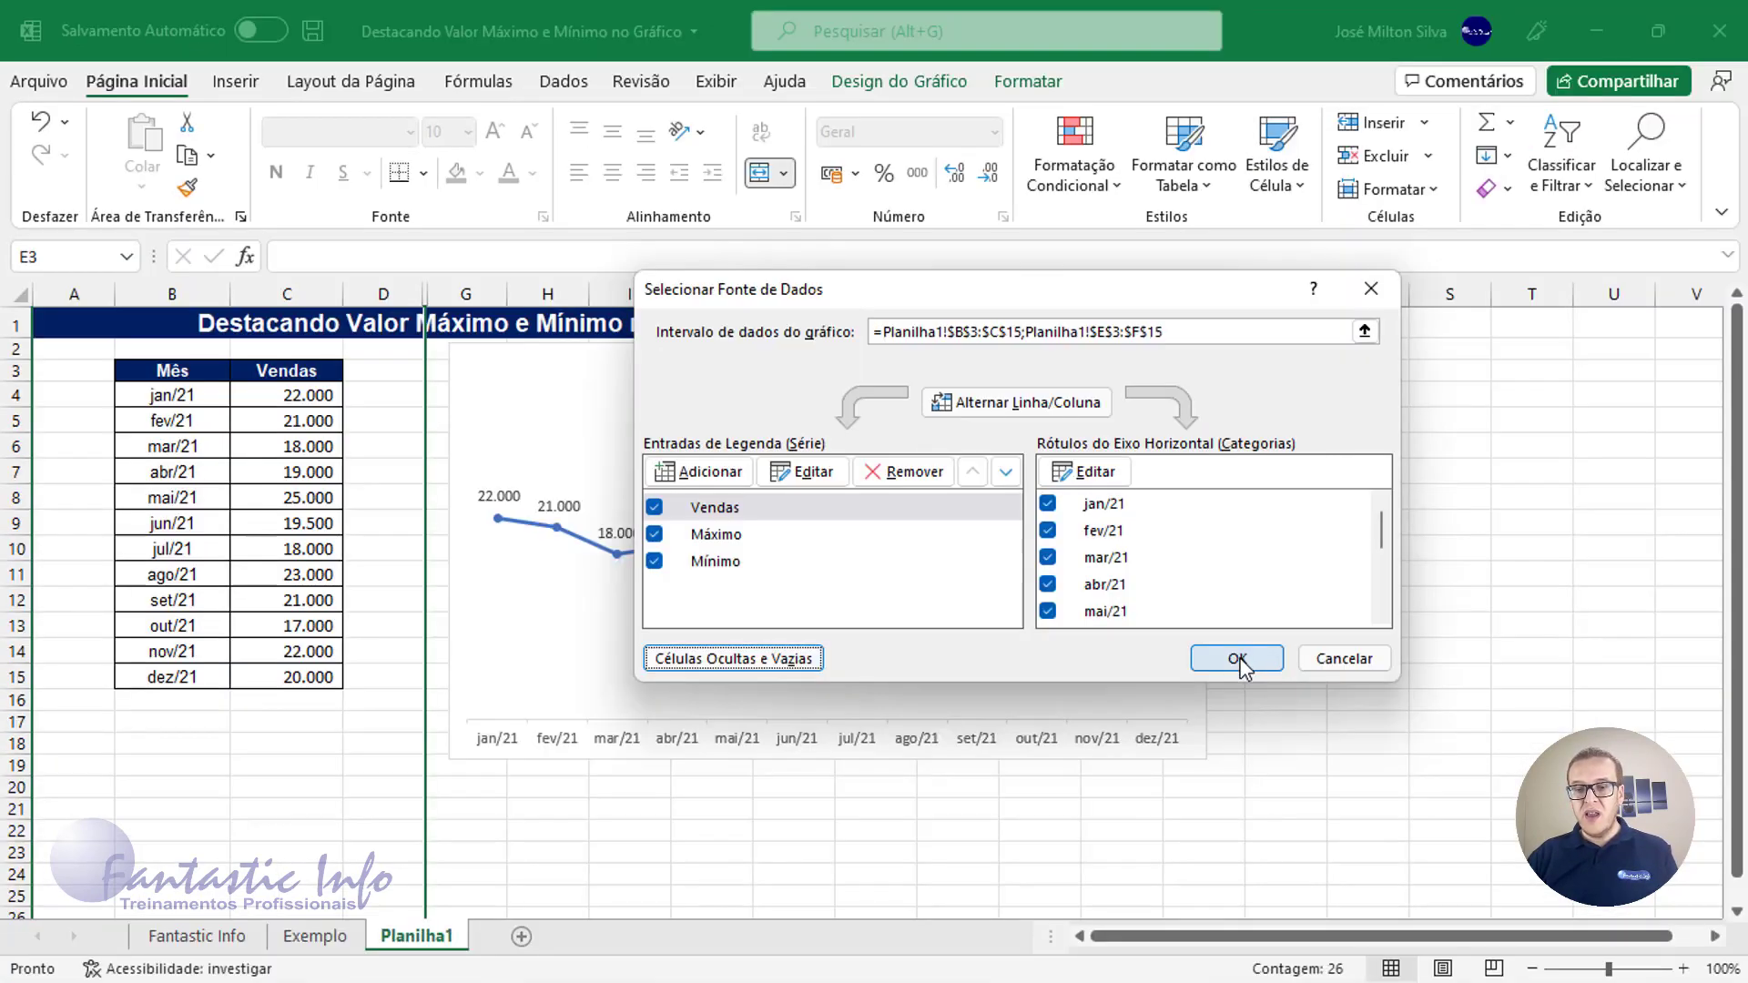
left_click(1245, 660)
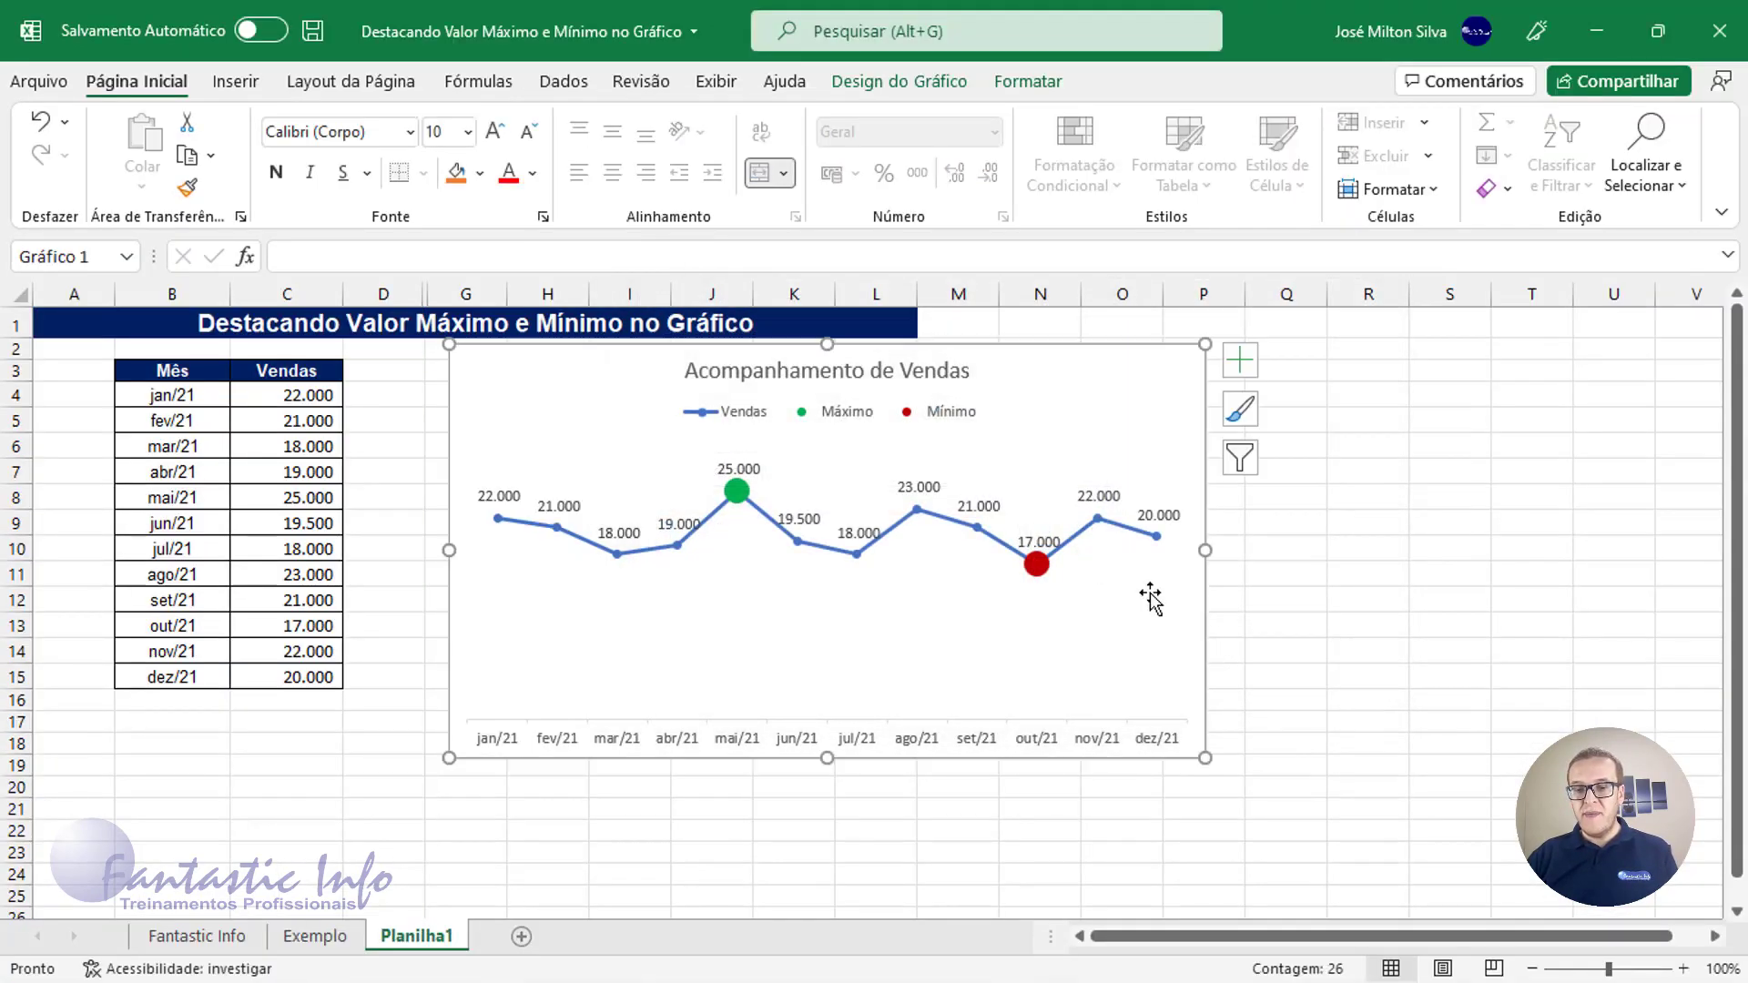
left_click_drag(1073, 366, 993, 369)
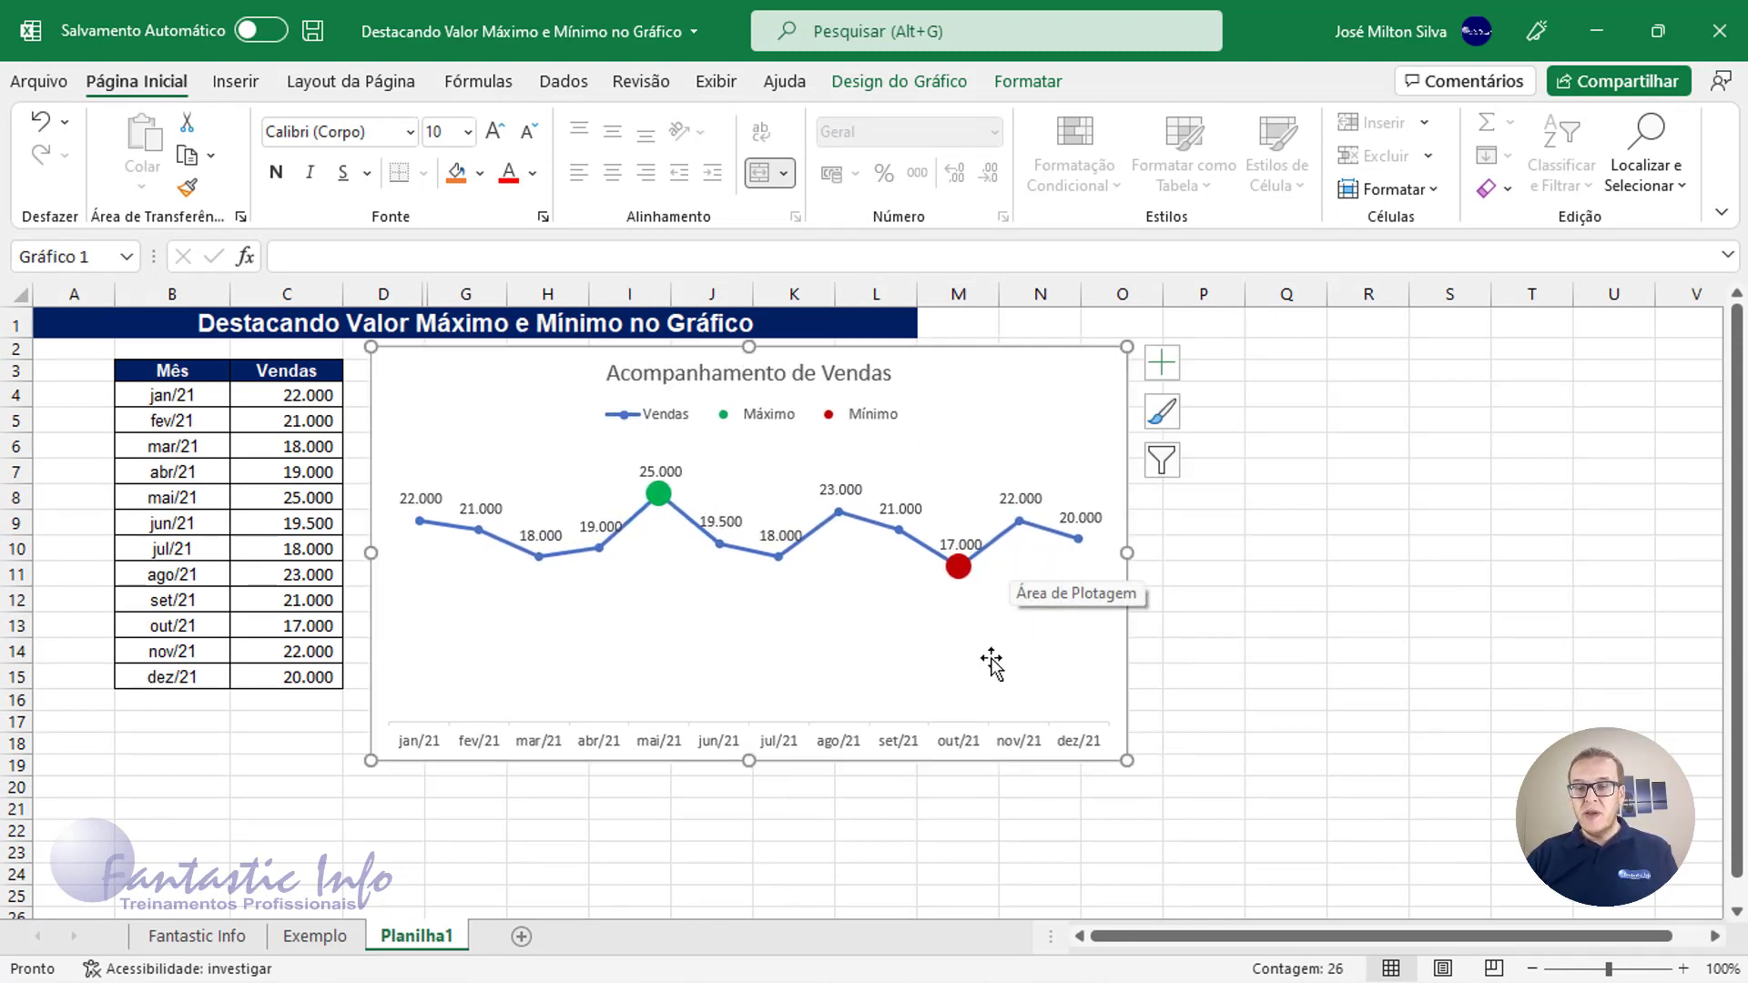